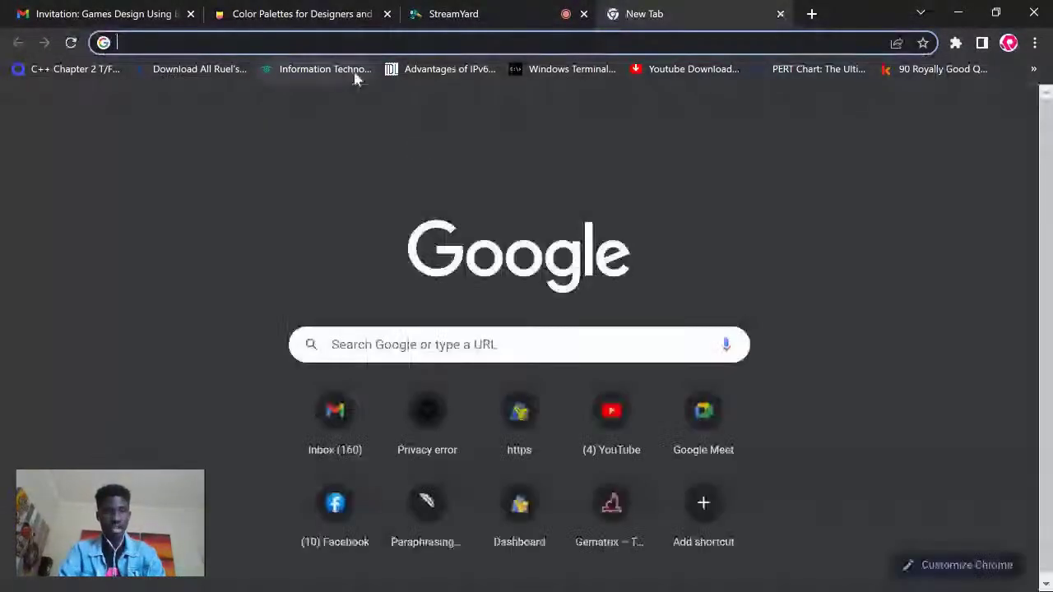
Step: Search the web for "buildox game" and open the Welcome to Buildbox site from the results
type("buildox game jam")
key("Right")
key("BackSpace")
key("BackSpace")
key("BackSpace")
key("Return")
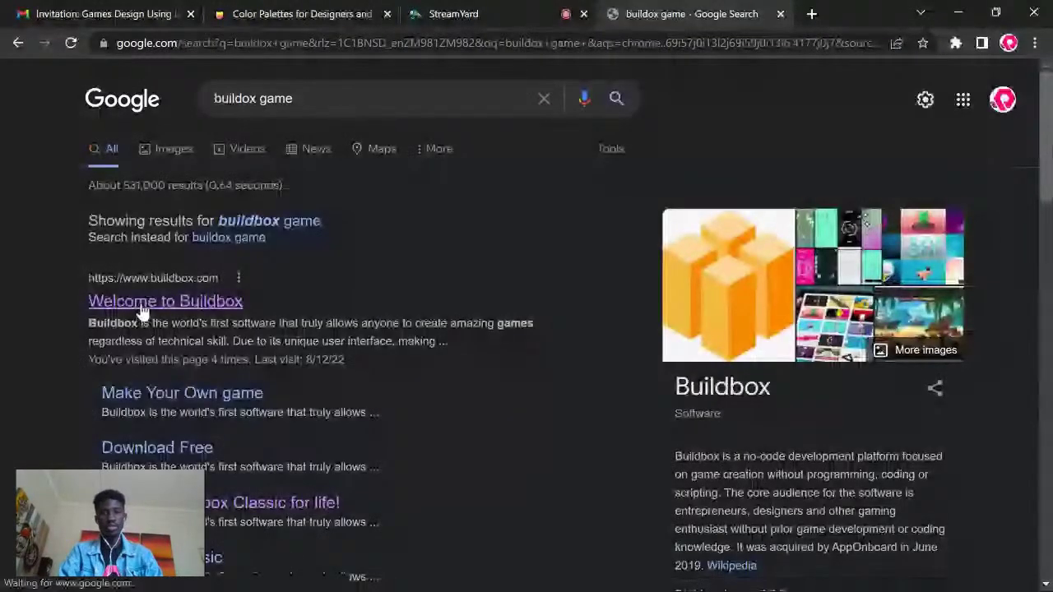
left_click(144, 308)
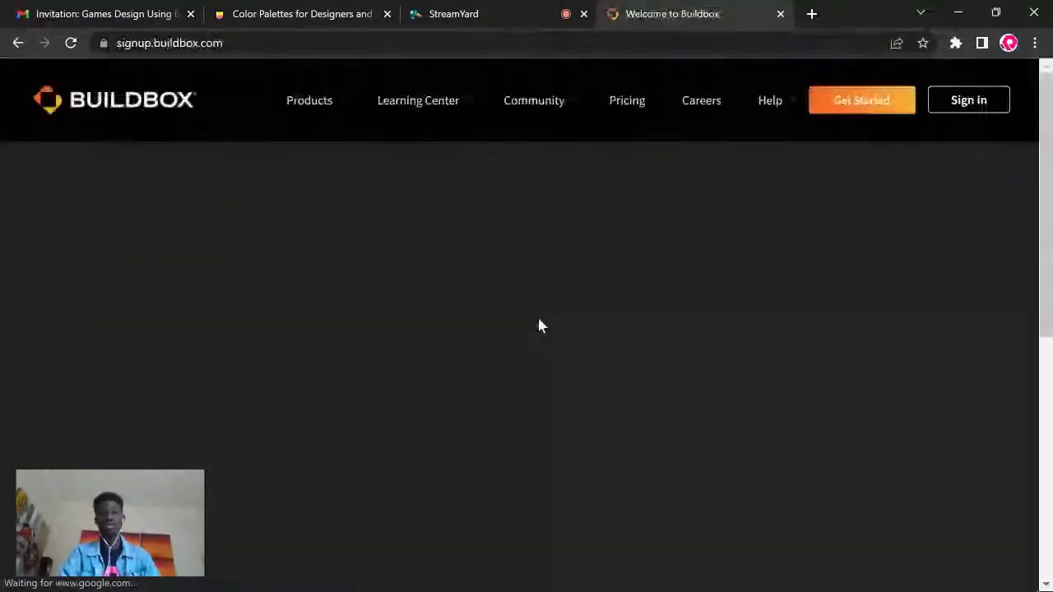
Step: Look through the Buildbox homepage, covering Buildbox 3, Buildbox Classic, the showcased games, the vision section and the free download offer
scroll(463, 383, "down", 4)
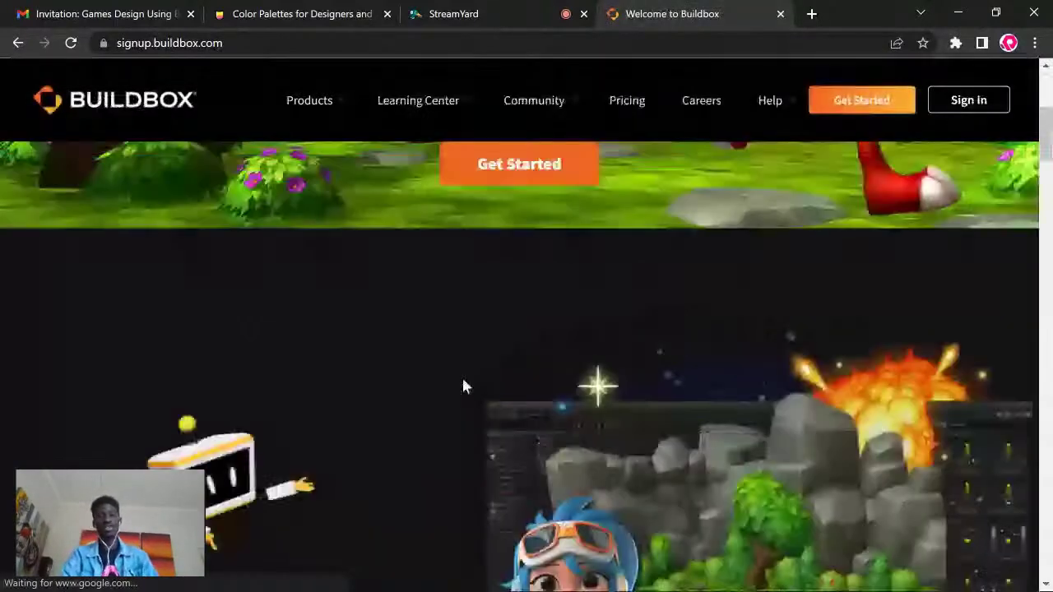
scroll(463, 387, "down", 4)
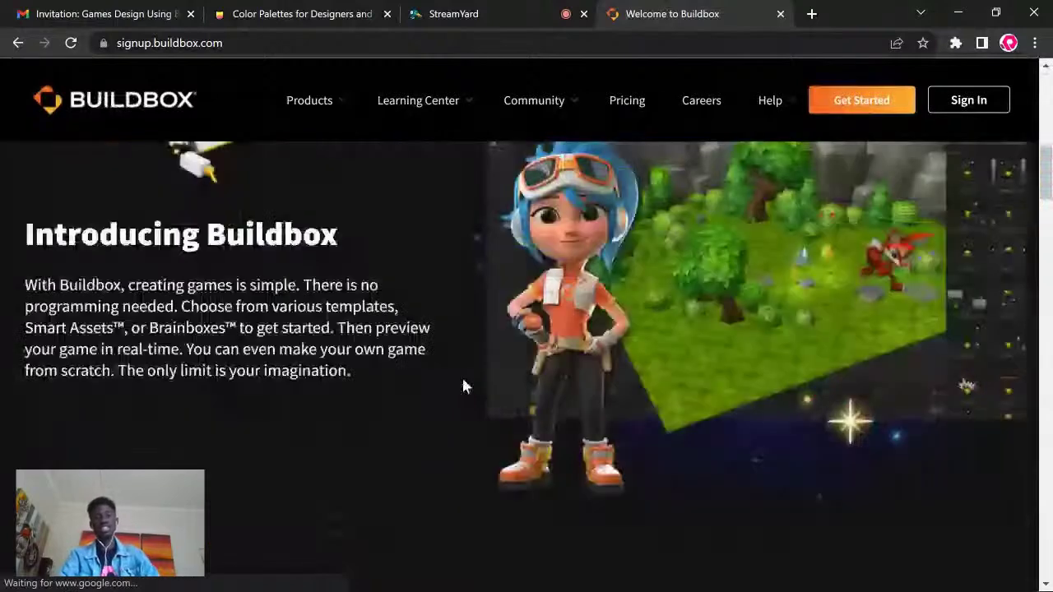
scroll(463, 387, "down", 2)
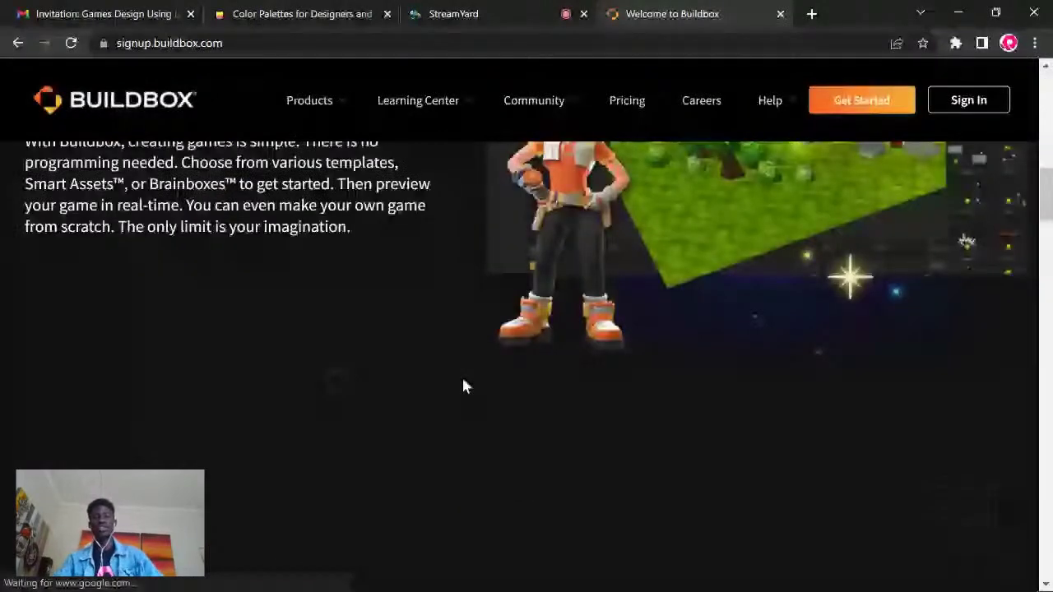
scroll(463, 387, "down", 3)
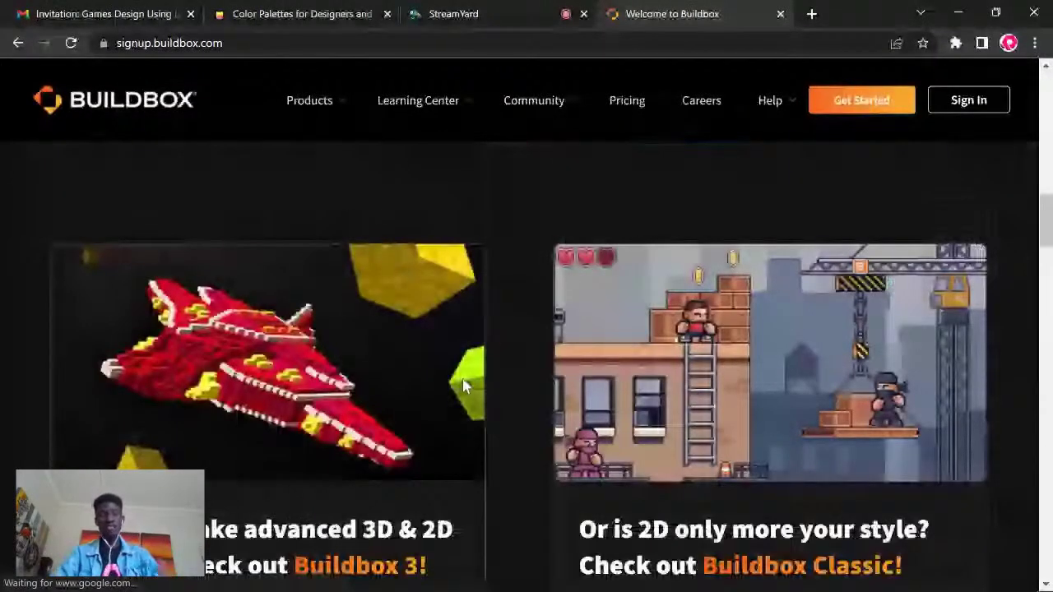
scroll(462, 379, "down", 2)
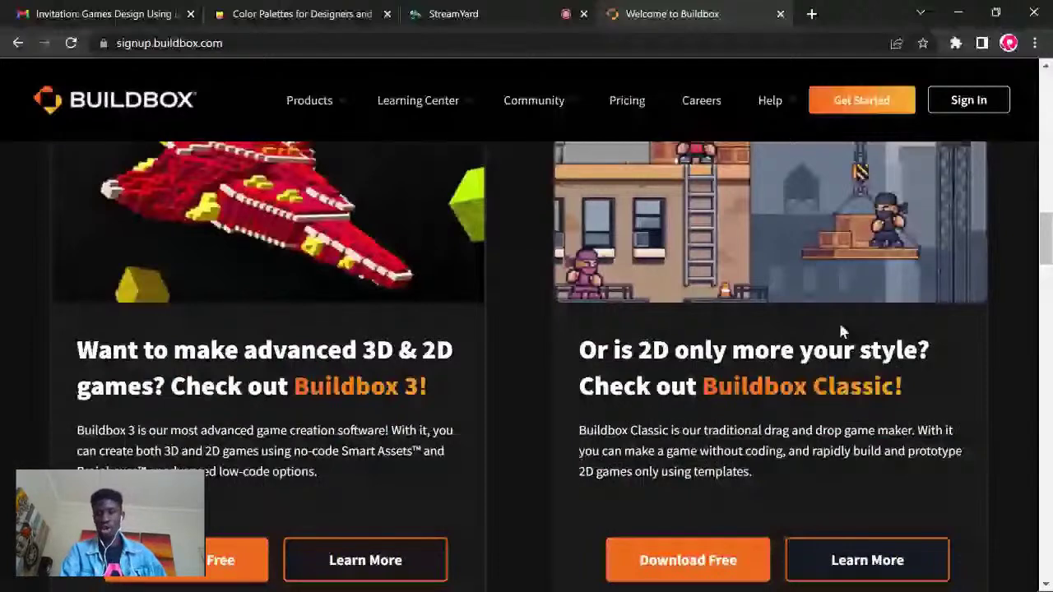
scroll(820, 454, "down", 2)
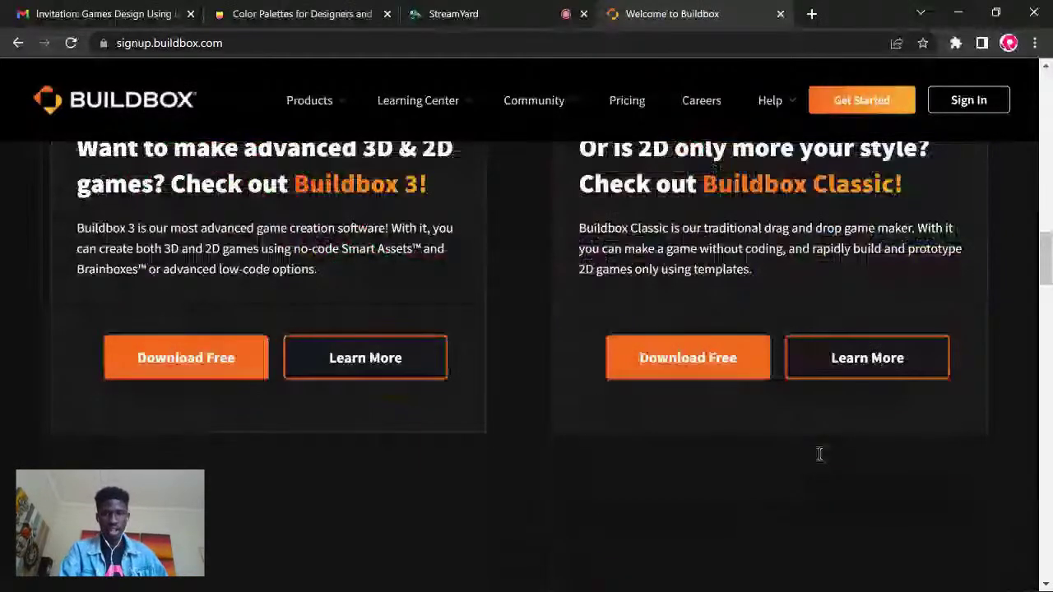
scroll(820, 454, "down", 6)
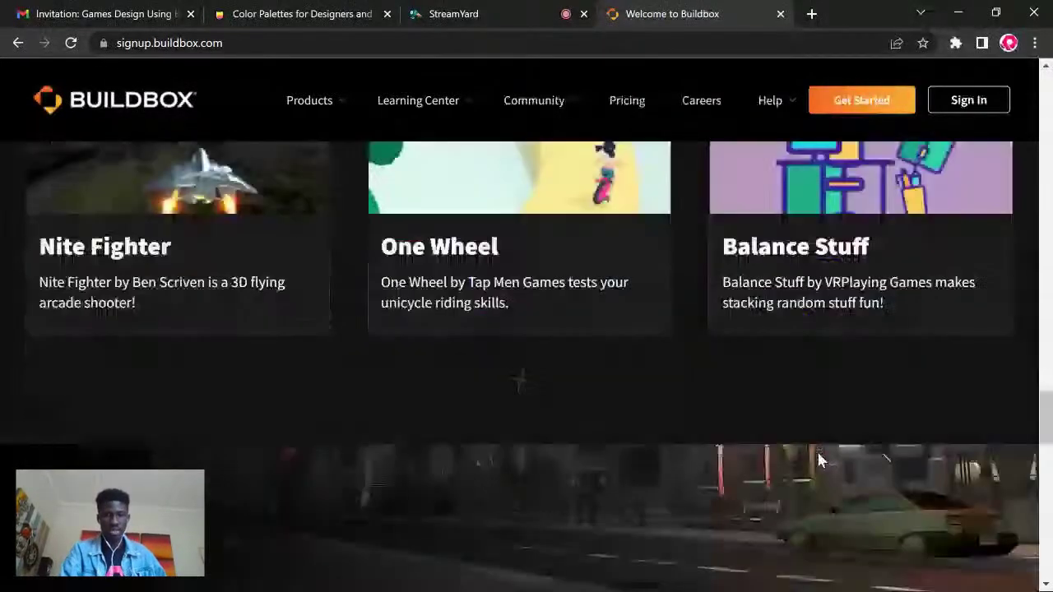
scroll(818, 458, "up", 2)
scroll(827, 414, "down", 4)
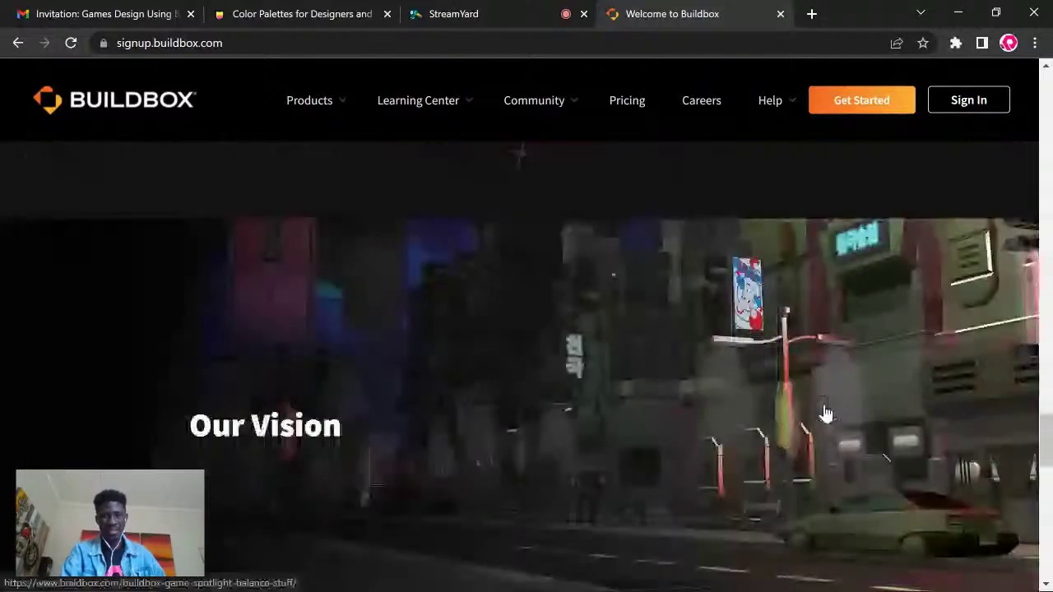
scroll(823, 411, "down", 6)
scroll(823, 412, "up", 2)
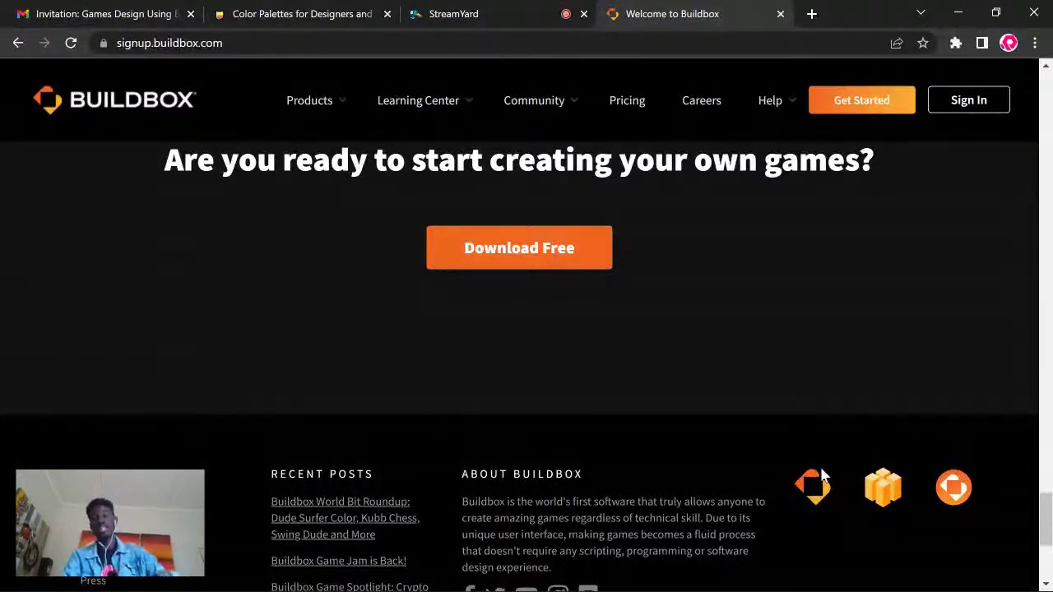
mouse_move(619, 581)
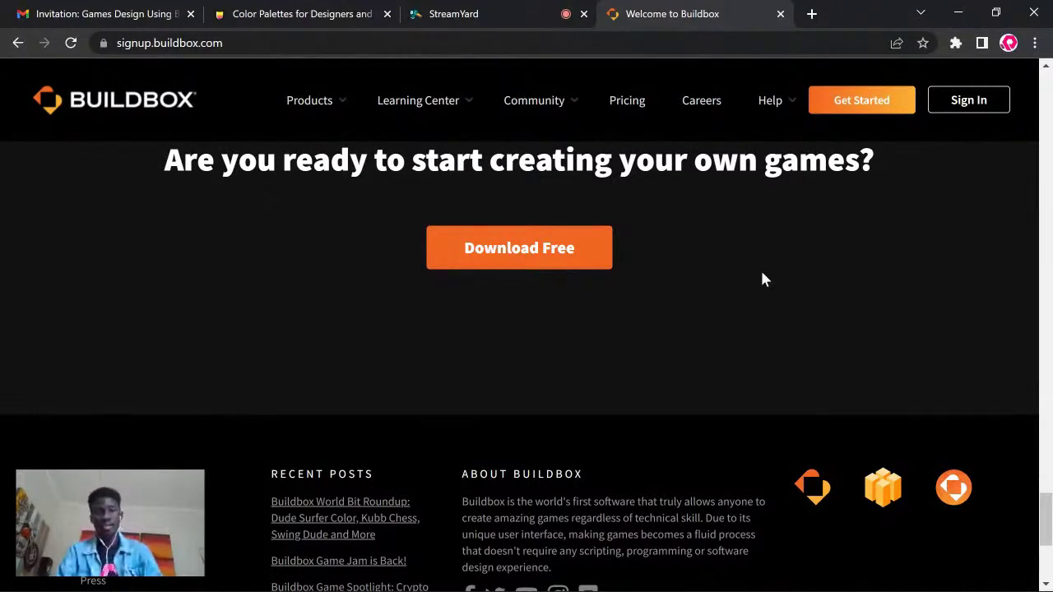
Step: Switch to the Buildbox program and start a new project without saving changes to the untitled one
left_click(954, 10)
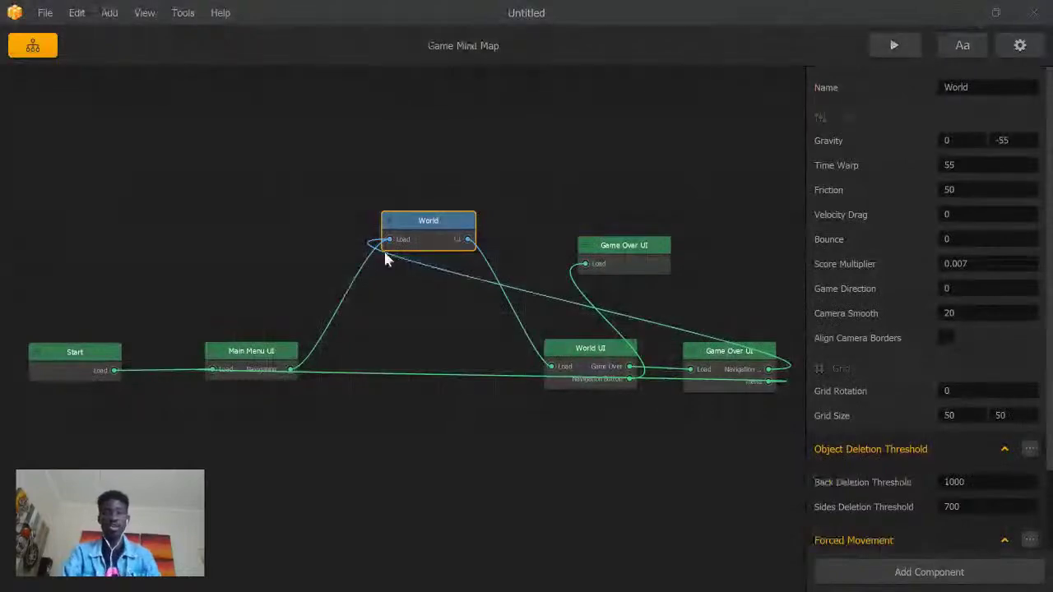
left_click(41, 12)
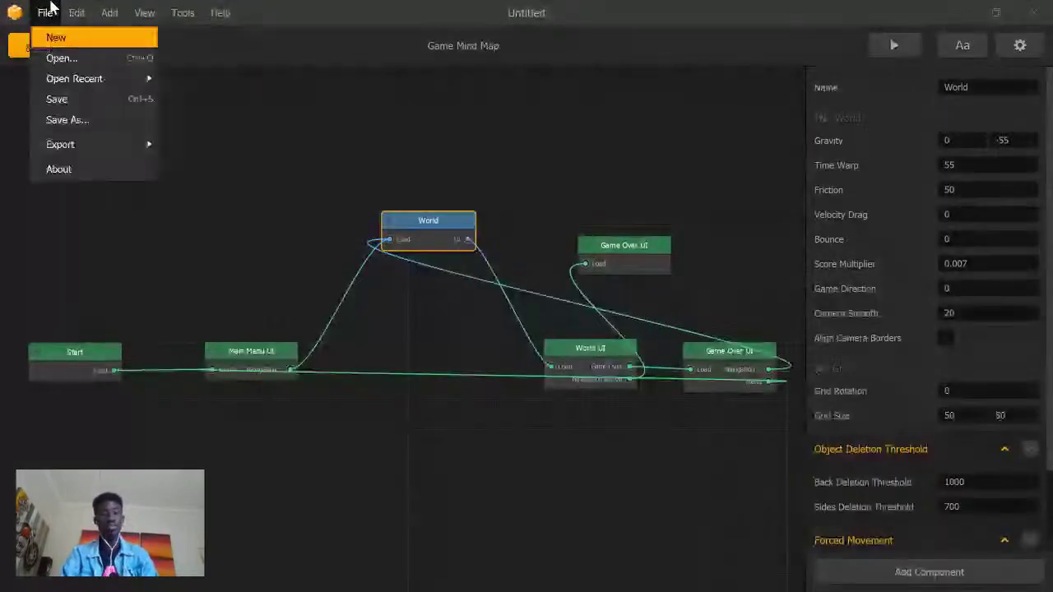
left_click(51, 38)
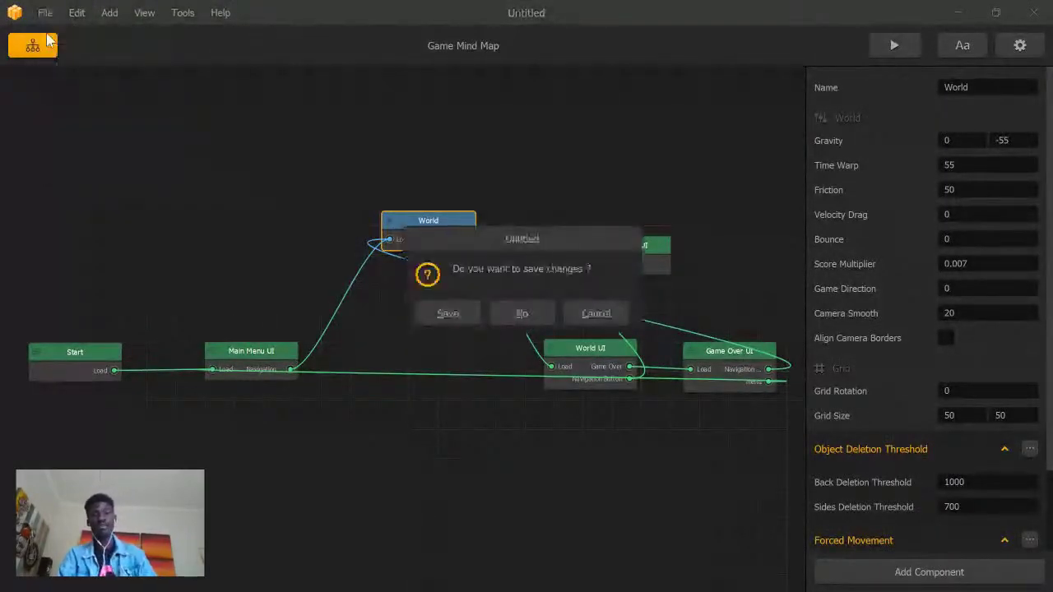
left_click(502, 313)
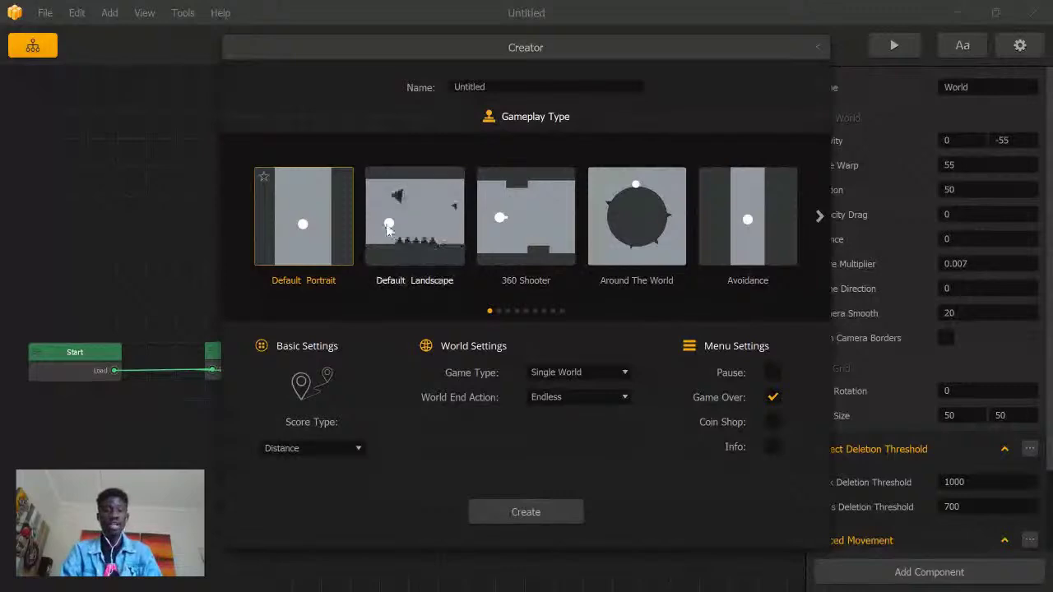
Step: Try the Default Landscape, 360 Shooter and Around The World gameplay types, and select Default Portrait again
left_click(419, 220)
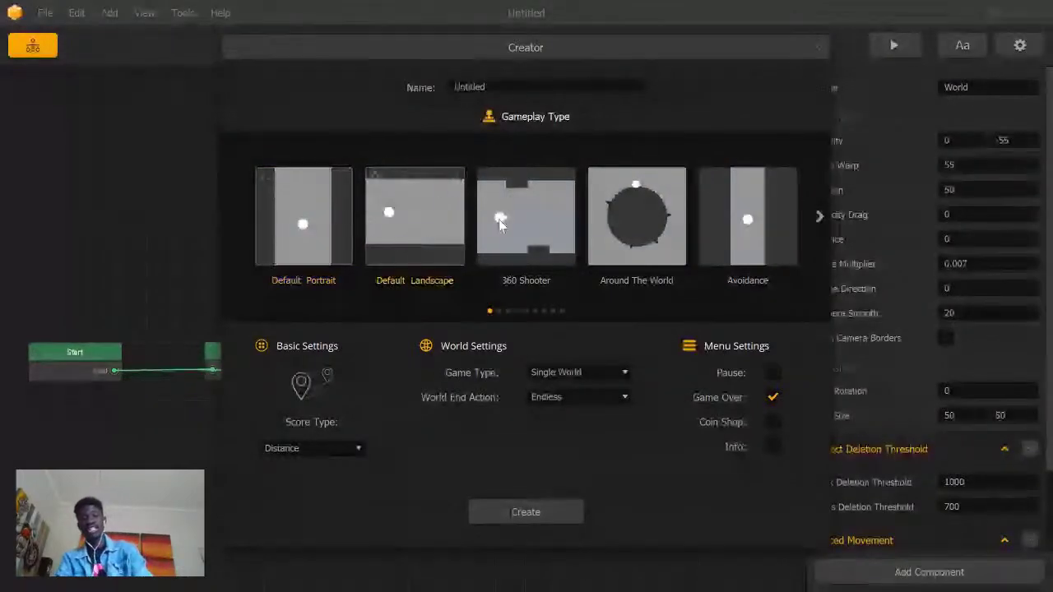
left_click(535, 224)
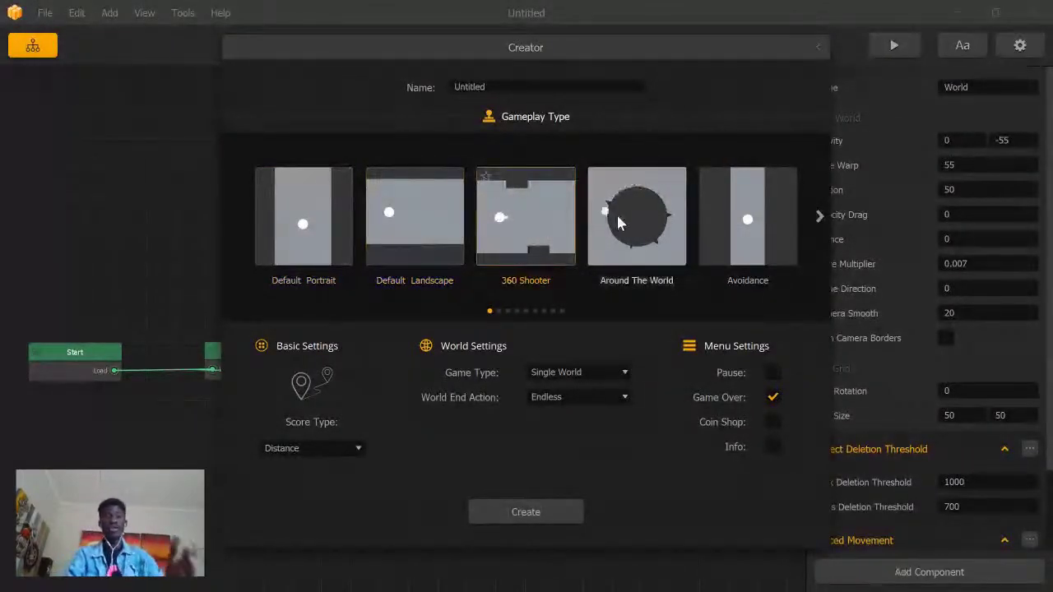
left_click(619, 222)
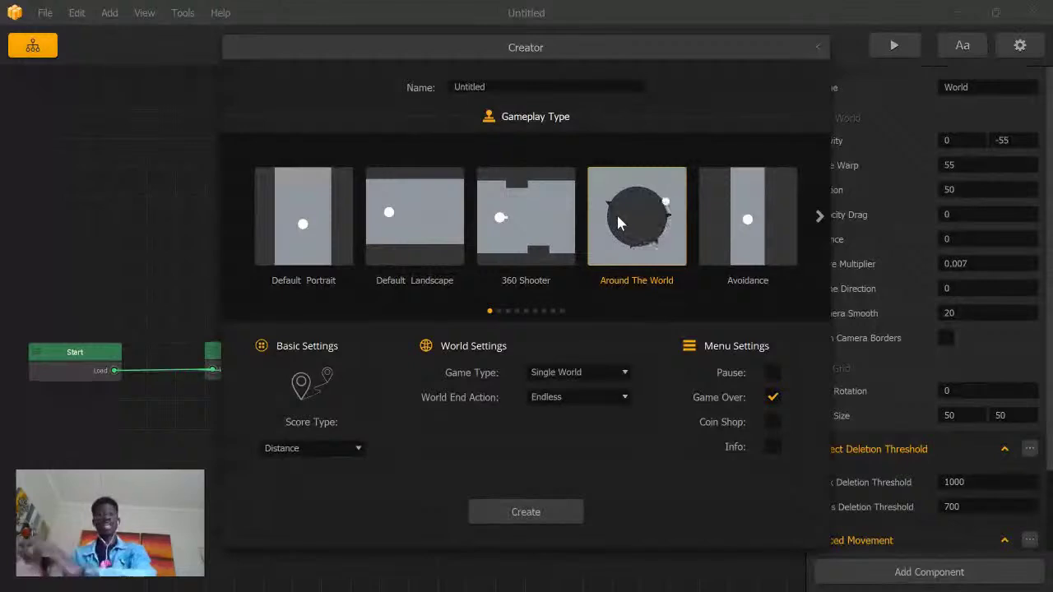
left_click(277, 215)
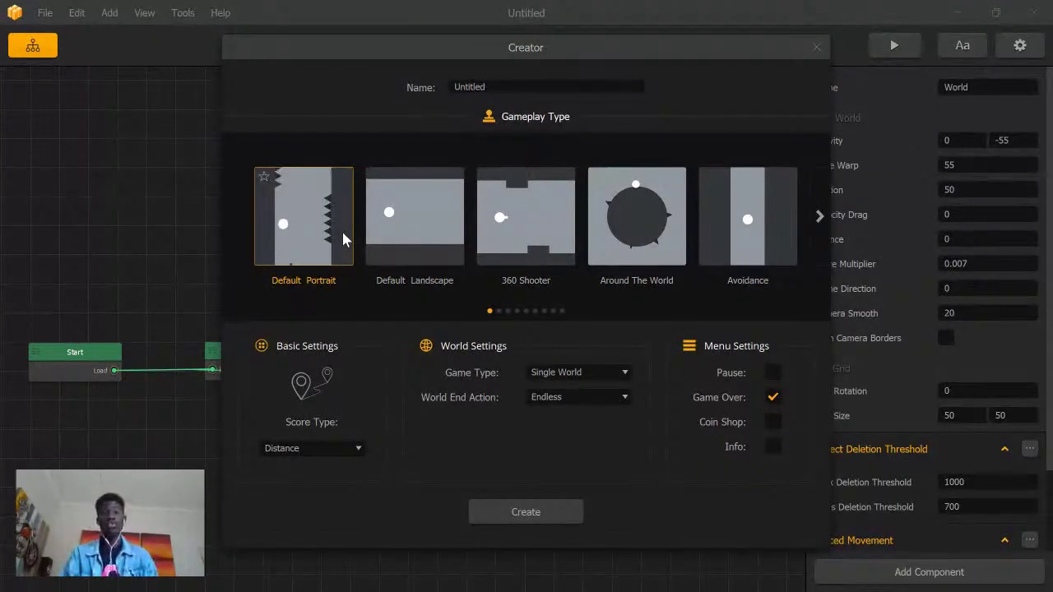
Step: Move the Creator dialog down slightly and name the new project GOGOClick
left_click_drag(512, 41, 512, 72)
left_click(509, 117)
left_click_drag(509, 116, 412, 115)
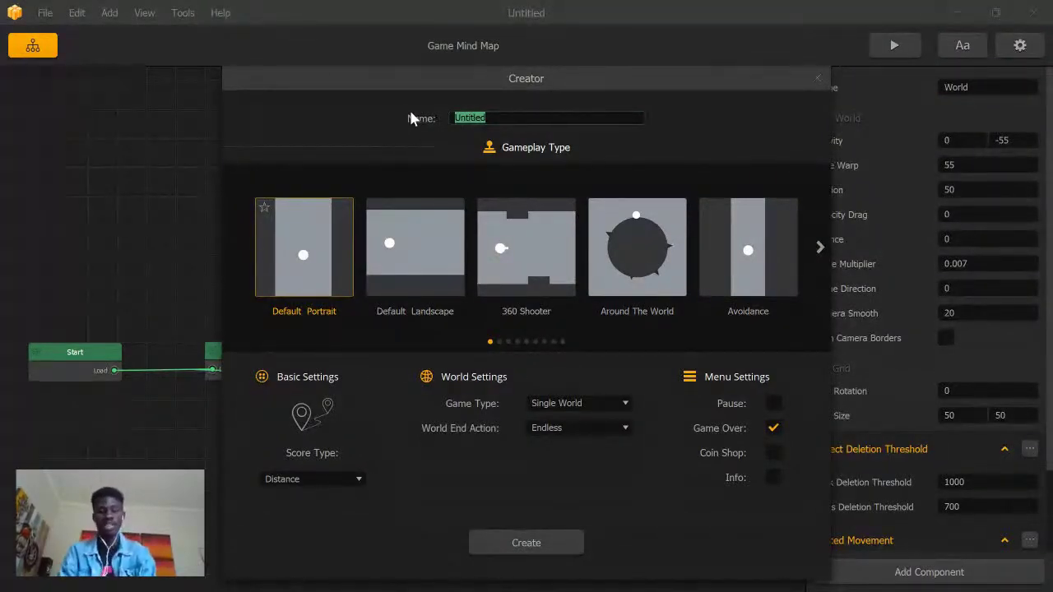
key("BackSpace")
type("GO")
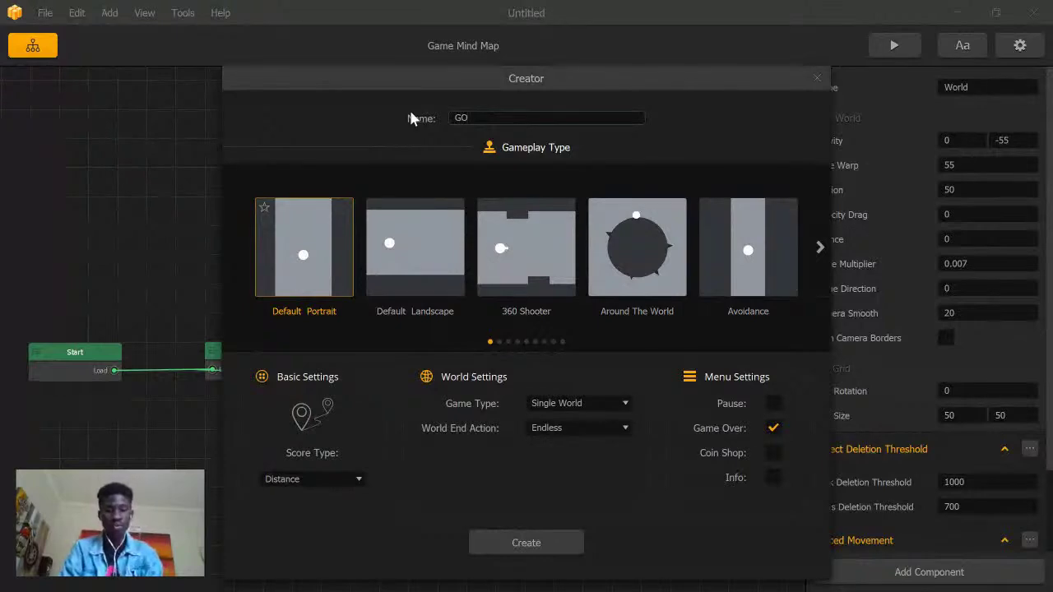
type("GO")
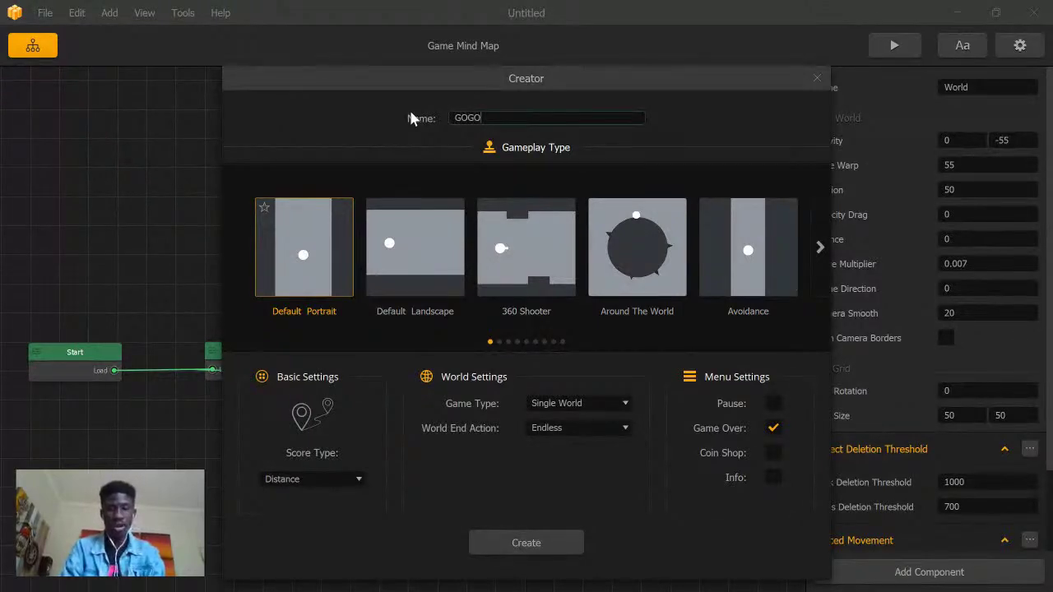
type("Click")
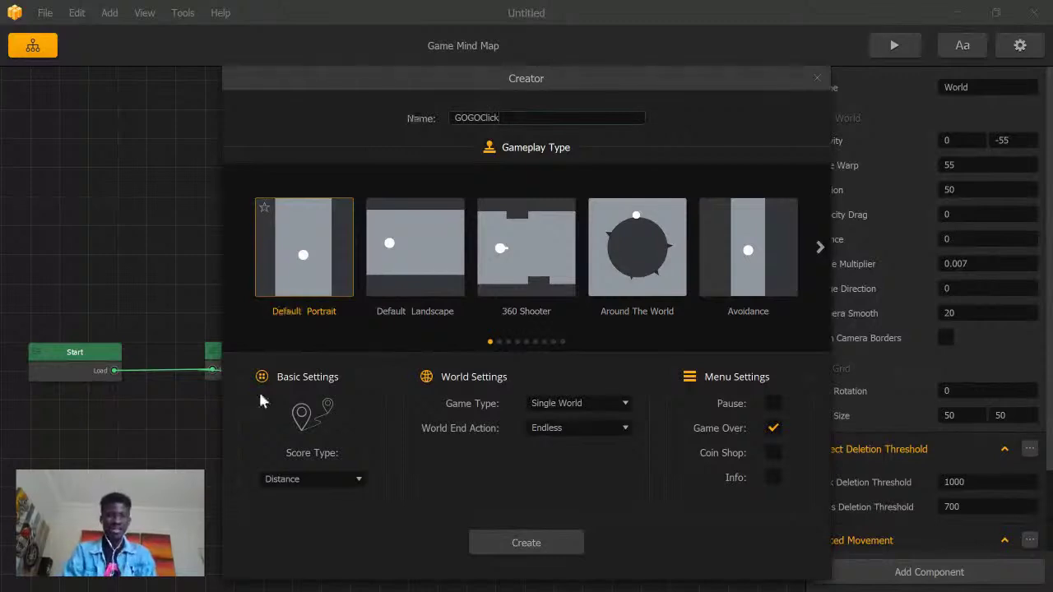
Step: Review the Score Type options for the new project and keep Distance
left_click(316, 481)
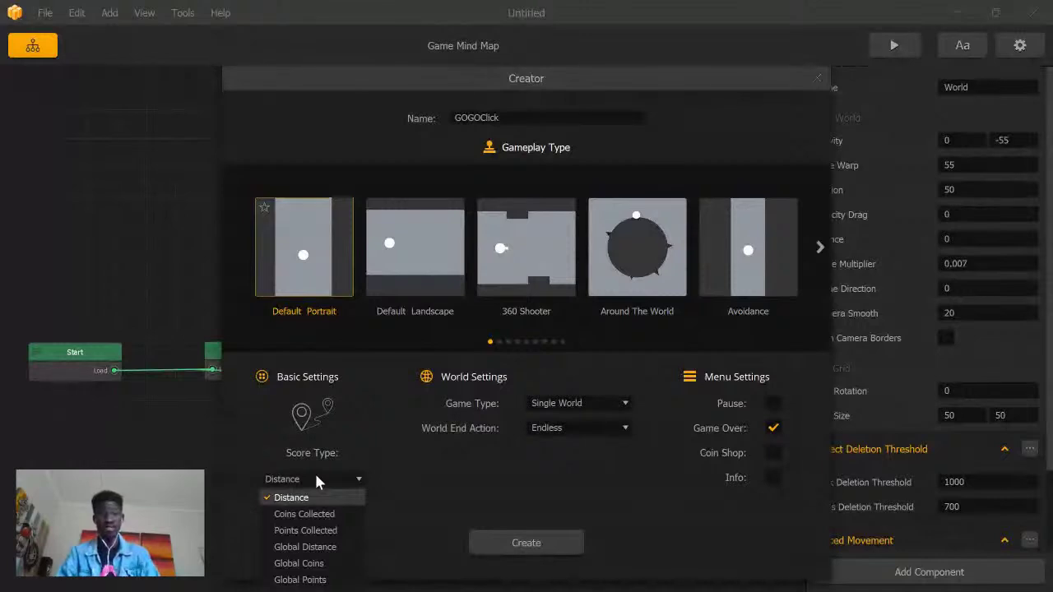
key("Down")
key("Down")
key("Down")
key("Down")
key("Down")
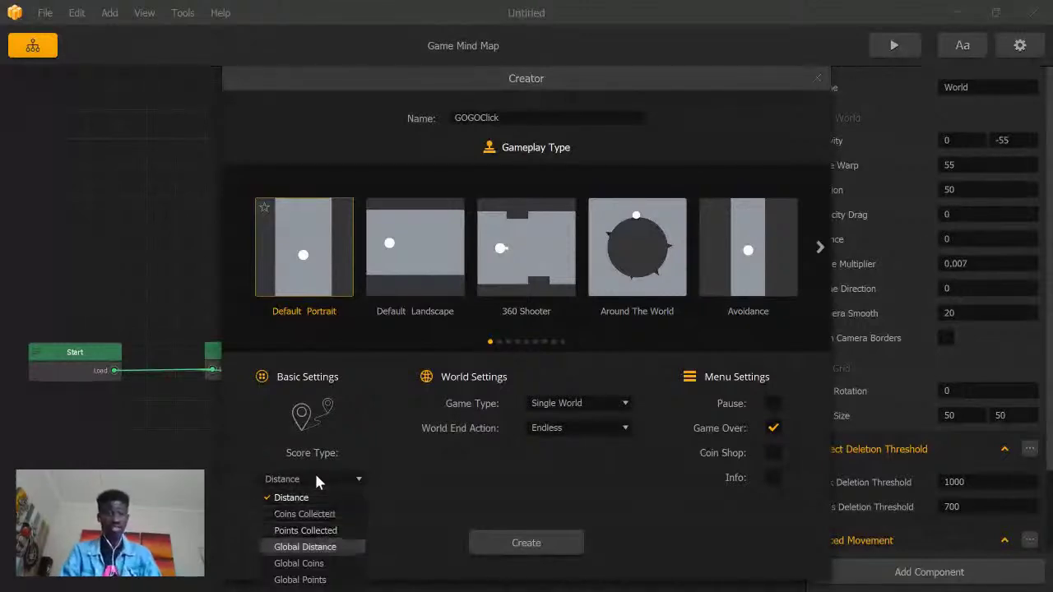
key("Up")
key("Up")
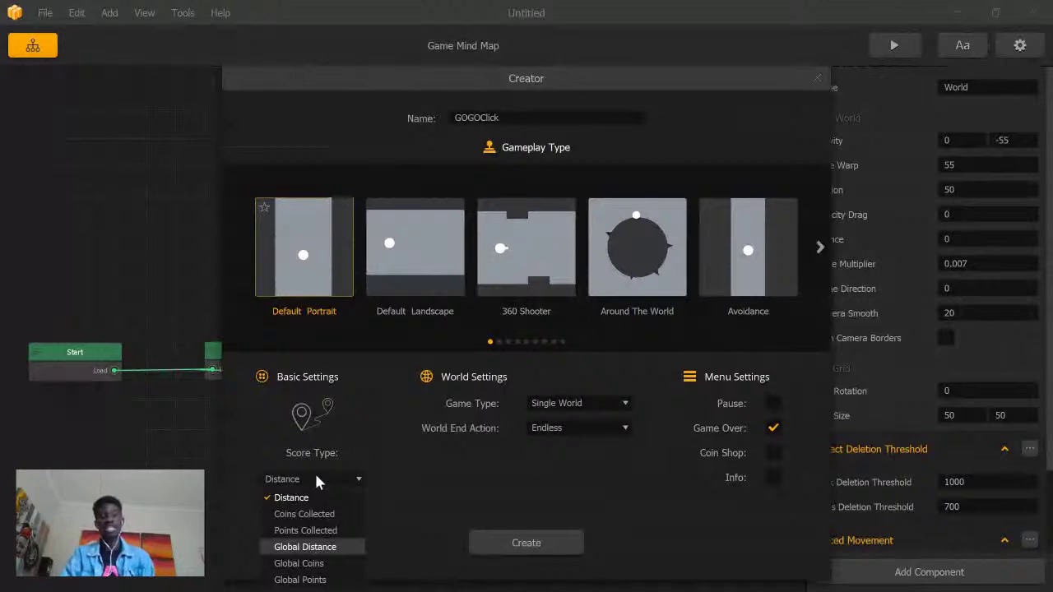
left_click(315, 496)
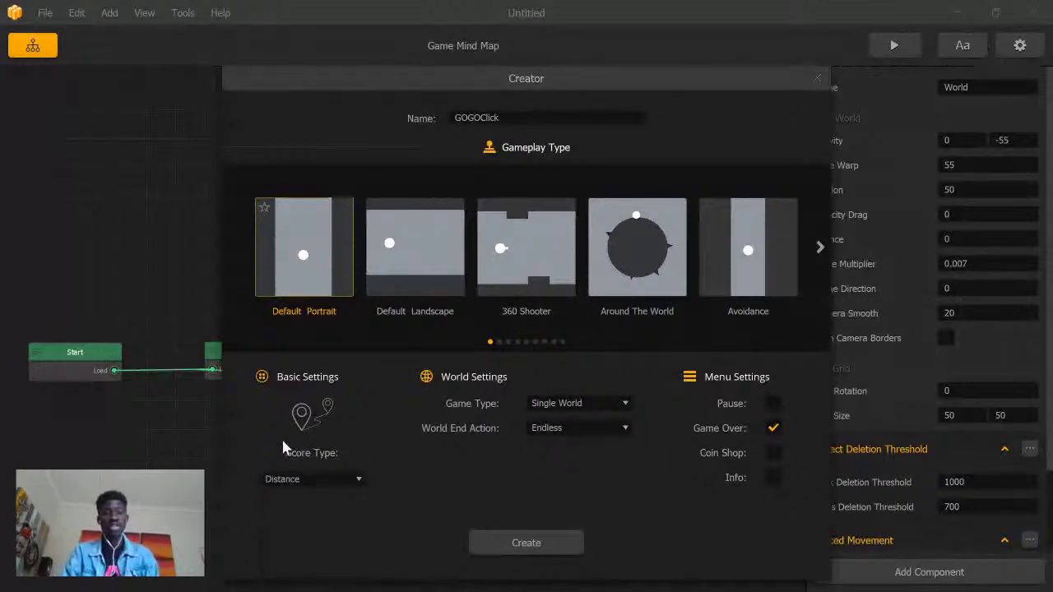
Step: View the Game Type and World End Action options, leaving them at Single World and Endless
left_click(622, 405)
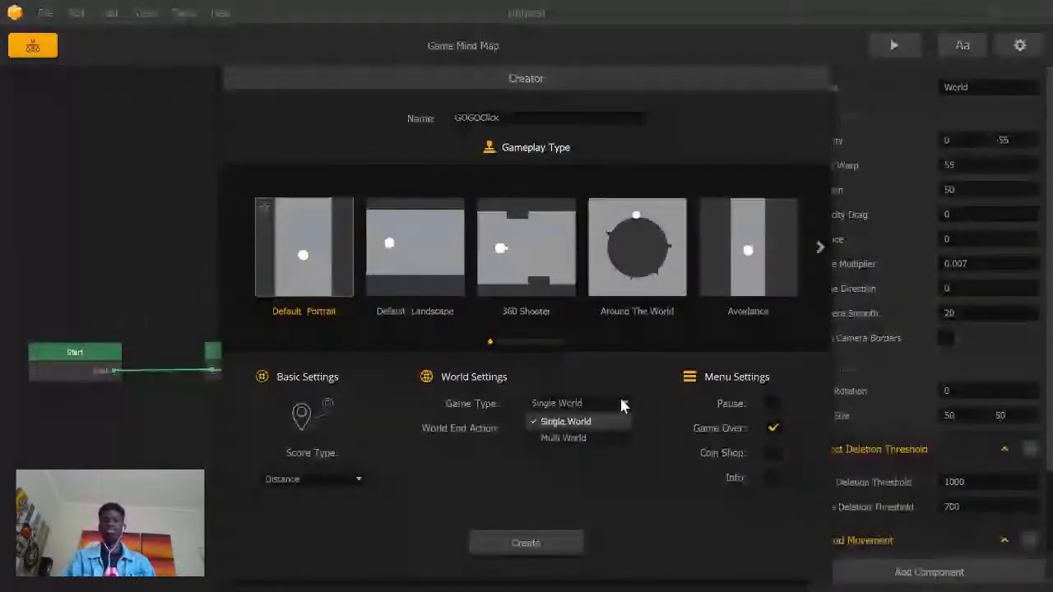
left_click(523, 461)
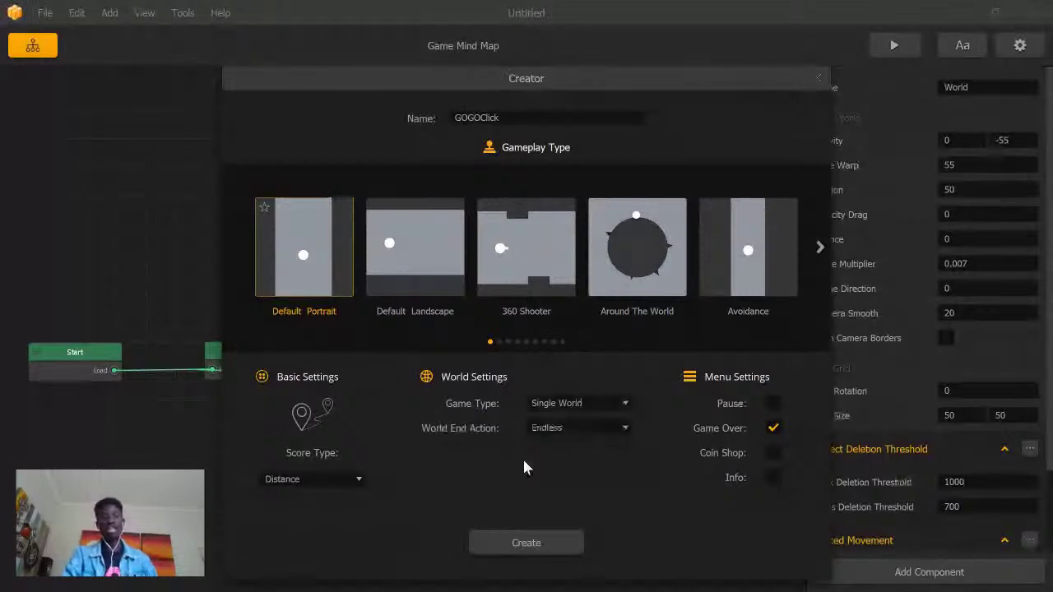
left_click(568, 424)
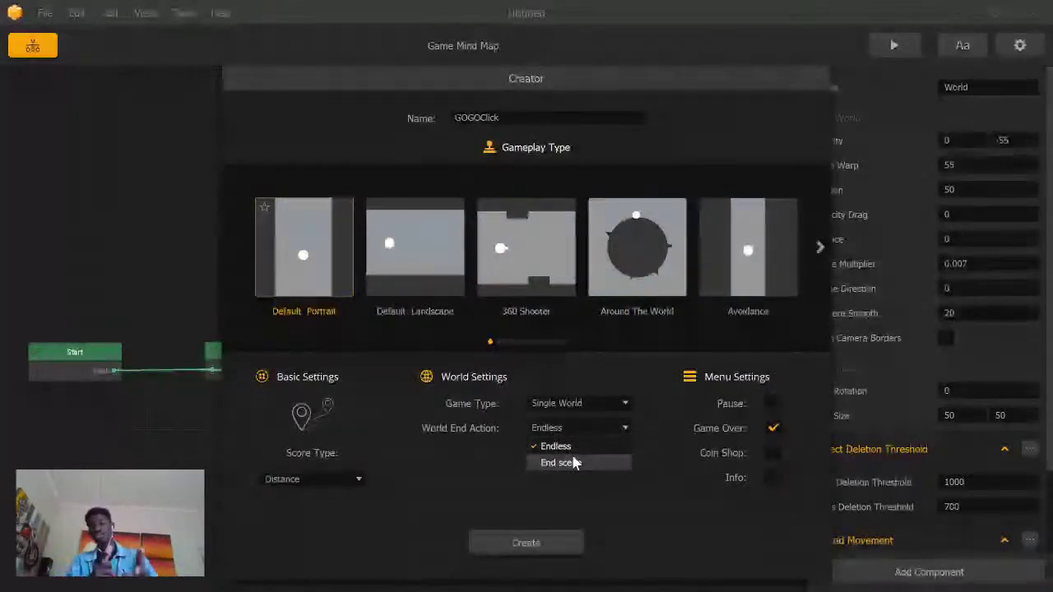
left_click(759, 384)
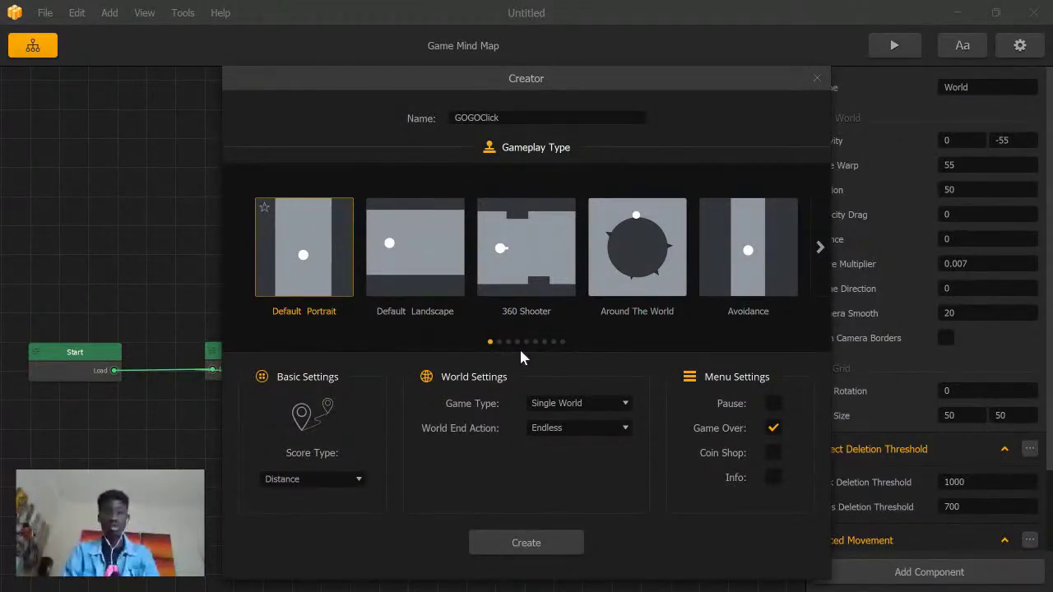
Step: Browse further gameplay types up to the Pinball, Platformer and Racing page, and close the Creator without creating a project
left_click(817, 259)
left_click(817, 258)
left_click(817, 259)
left_click(818, 258)
left_click(817, 258)
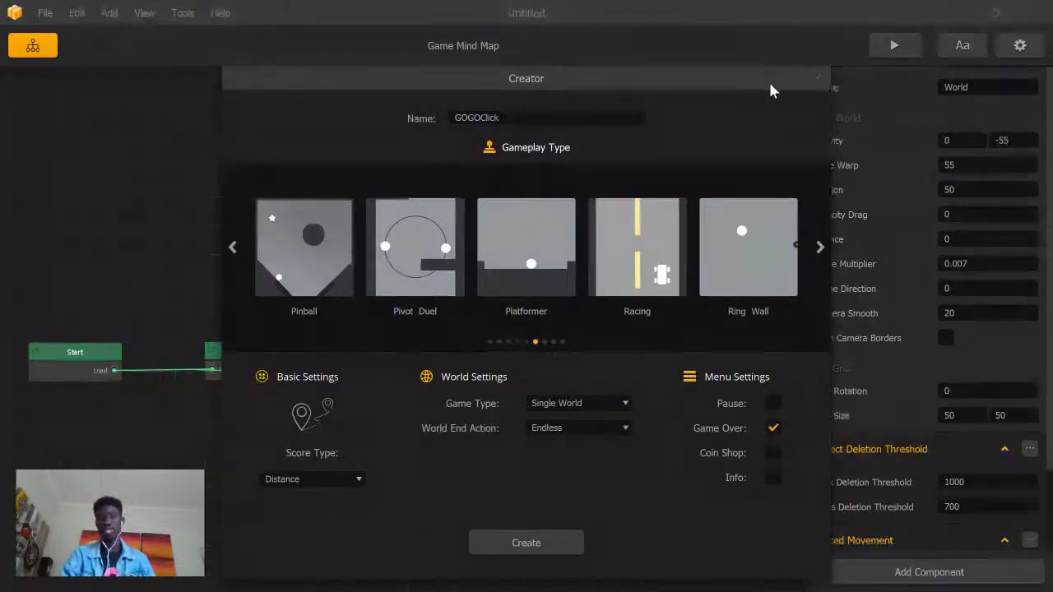
left_click(816, 80)
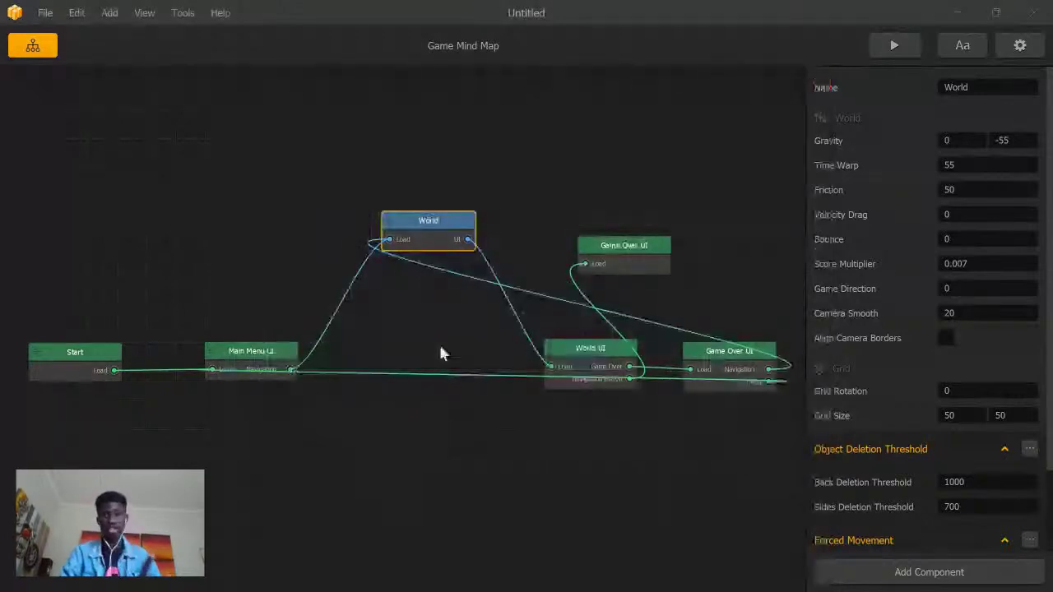
Step: Move the Start node up to about the World node's level and the Main Menu UI node slightly up and left
left_click(54, 372)
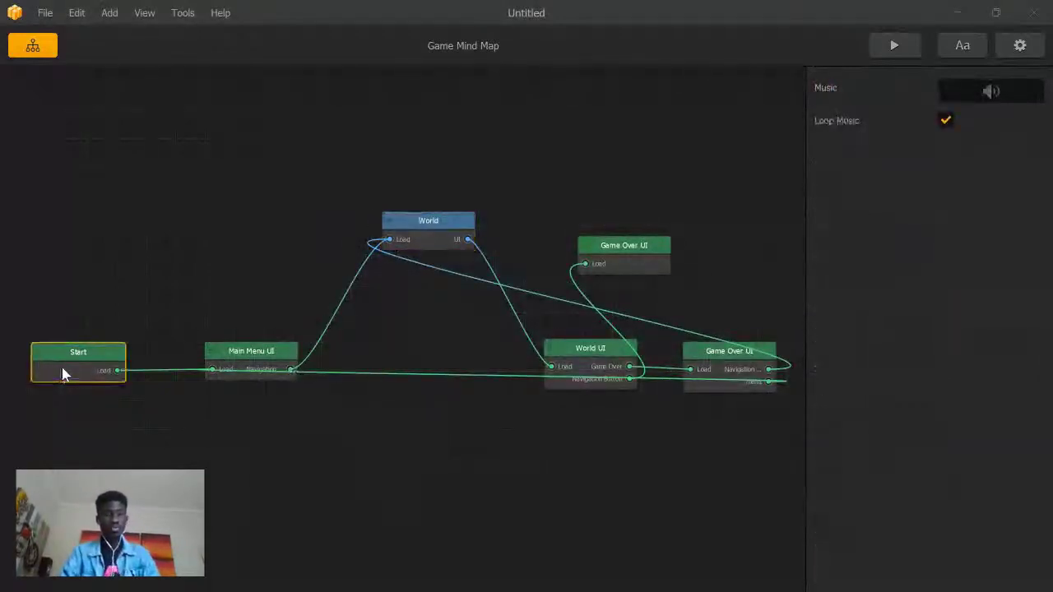
left_click_drag(58, 354, 82, 231)
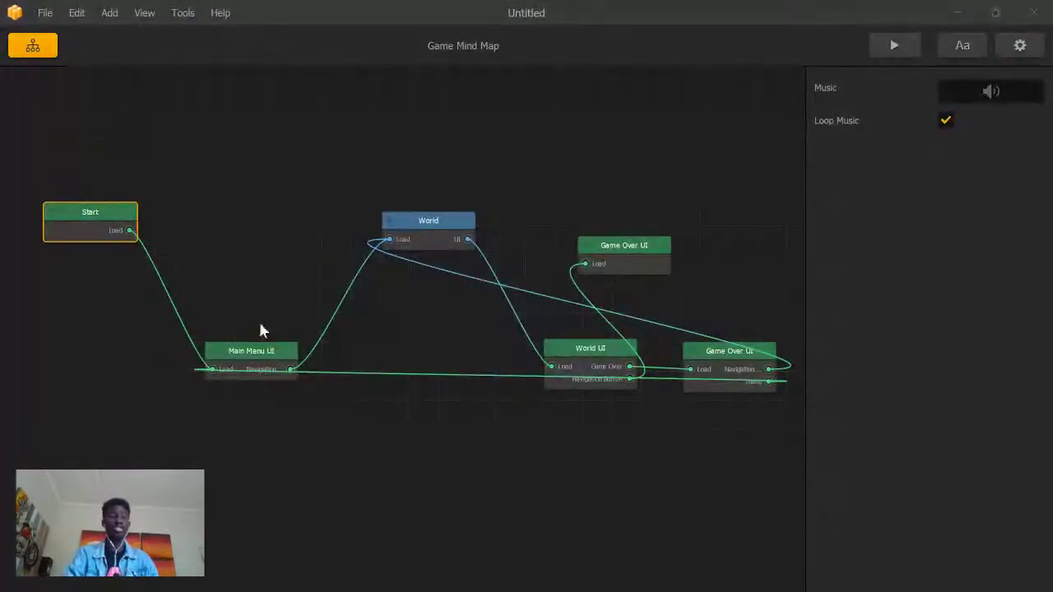
left_click(247, 357)
left_click_drag(247, 357, 222, 320)
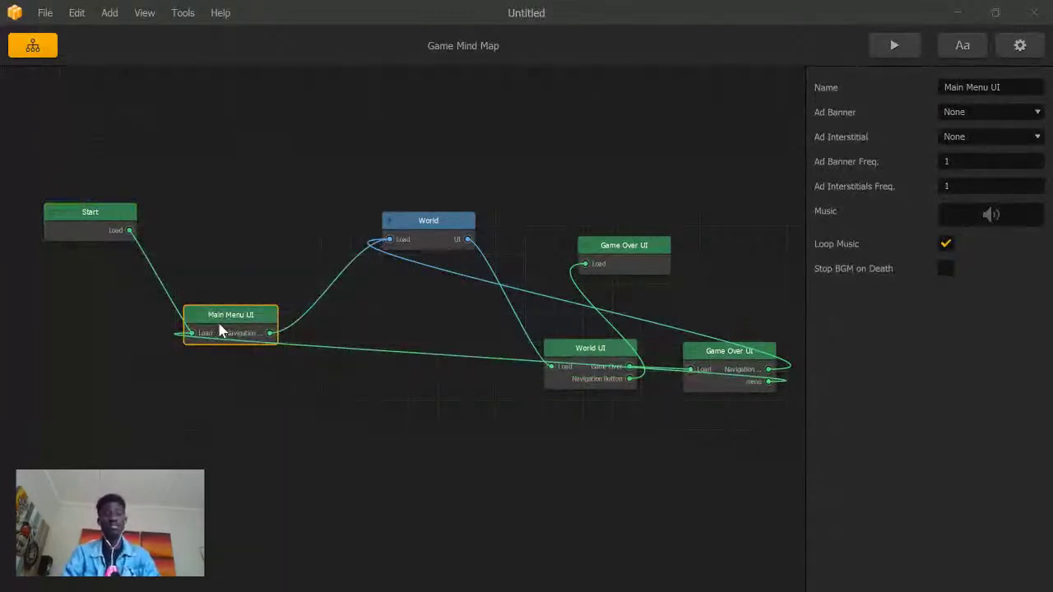
Step: Open the World node's scene and look over the sky, kart and hill in its start section
left_click(423, 227)
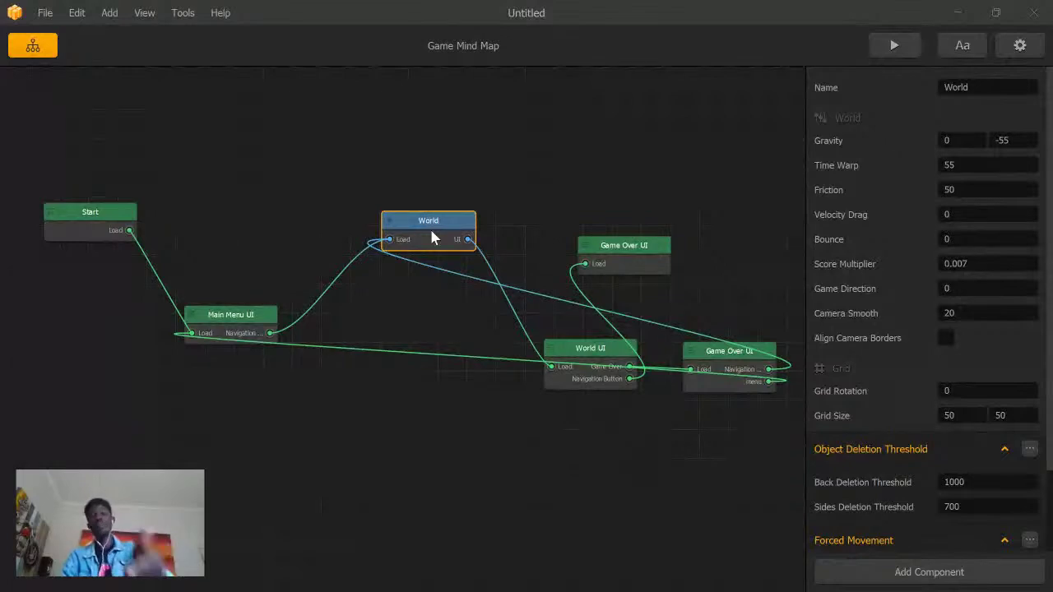
double_click(431, 233)
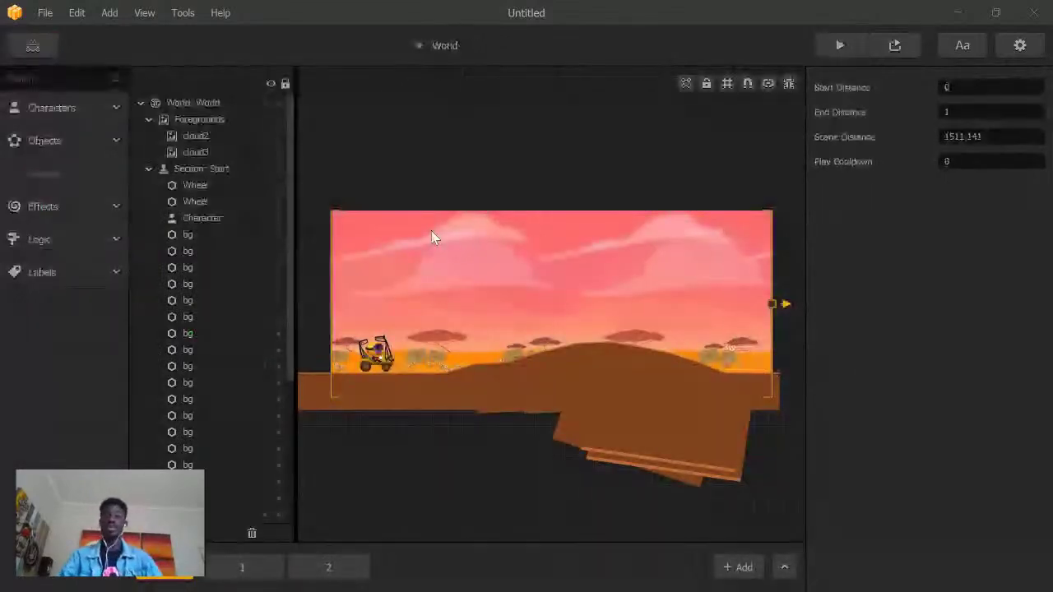
scroll(435, 278, "up", 5)
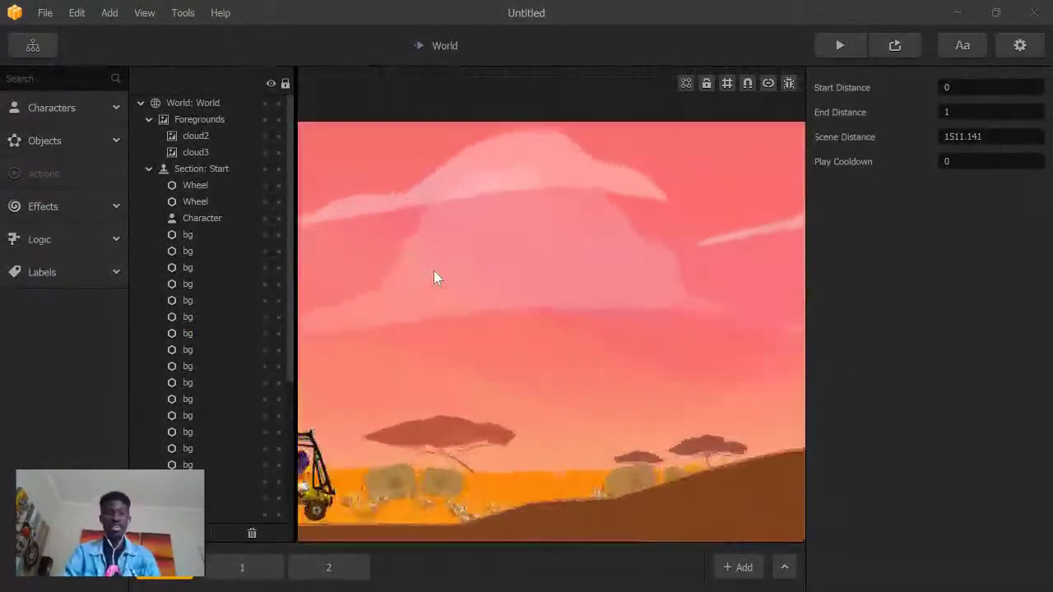
scroll(434, 270, "down", 2)
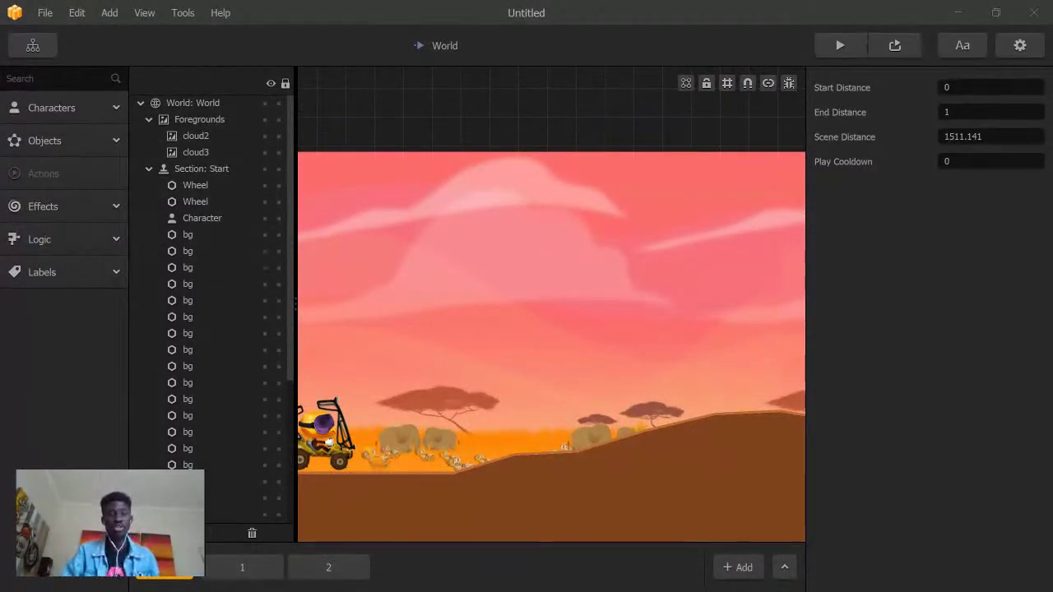
middle_click_drag(539, 385, 612, 448)
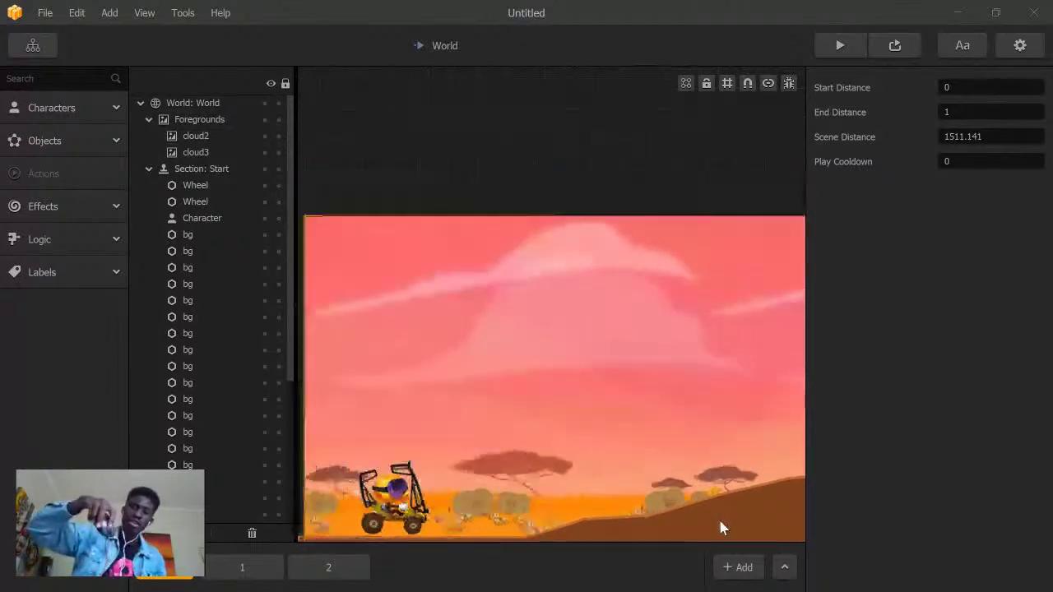
scroll(721, 528, "up", 1)
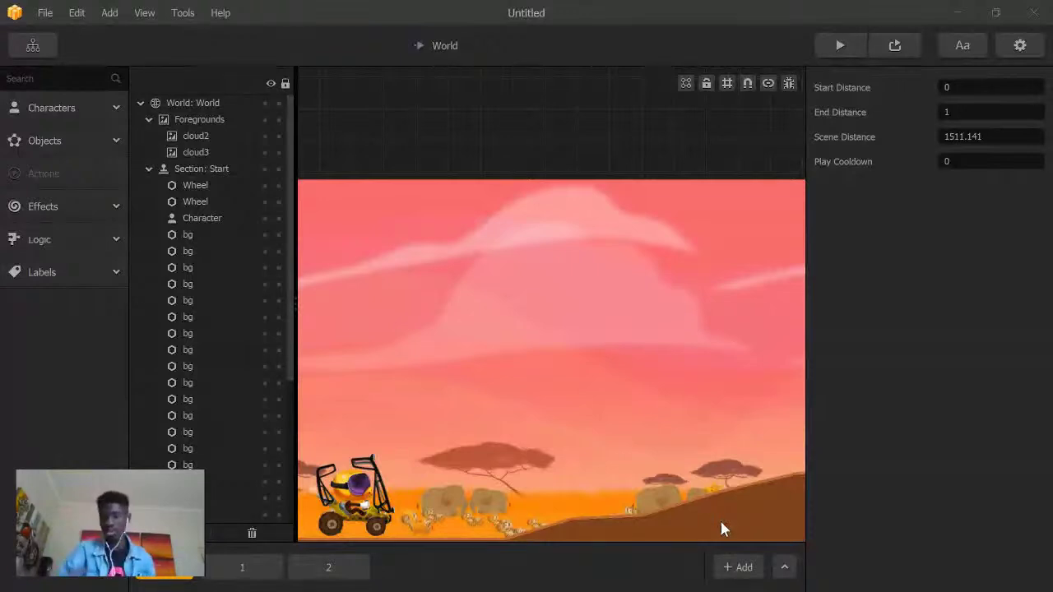
Step: Examine the kart character up close, followed by the full extent of the start section's terrain
middle_click_drag(431, 430, 590, 276)
scroll(446, 384, "up", 5)
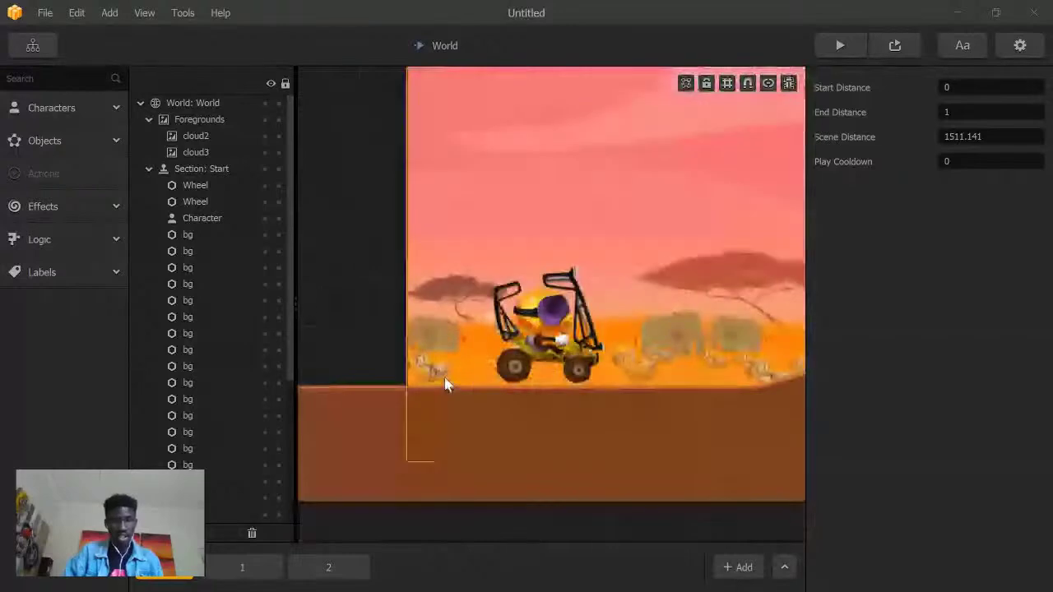
scroll(449, 383, "up", 2)
middle_click_drag(449, 384, 582, 354)
scroll(582, 354, "down", 5)
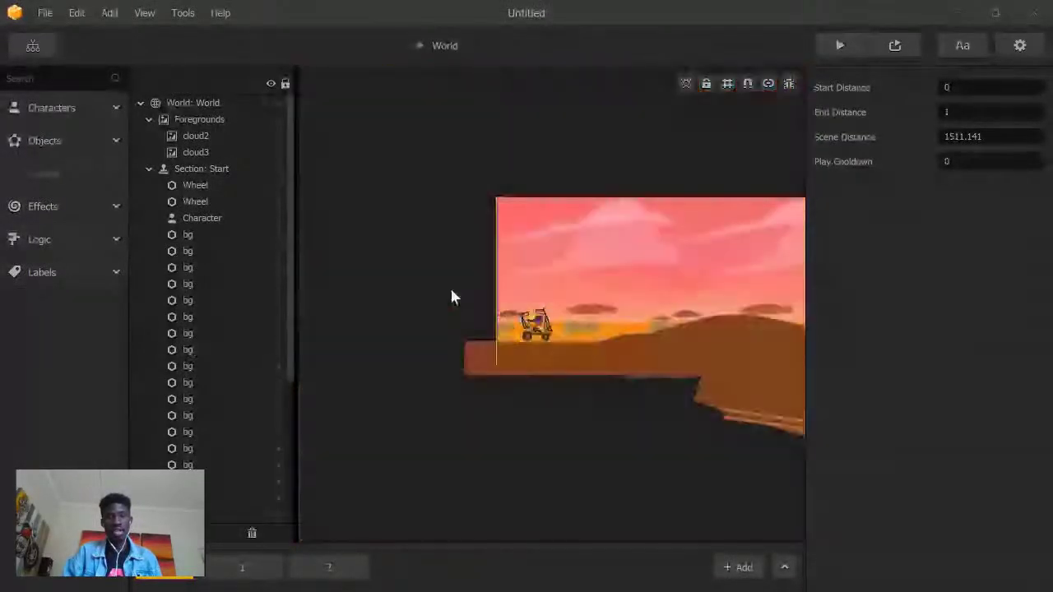
middle_click_drag(479, 296, 128, 261)
scroll(392, 265, "down", 1)
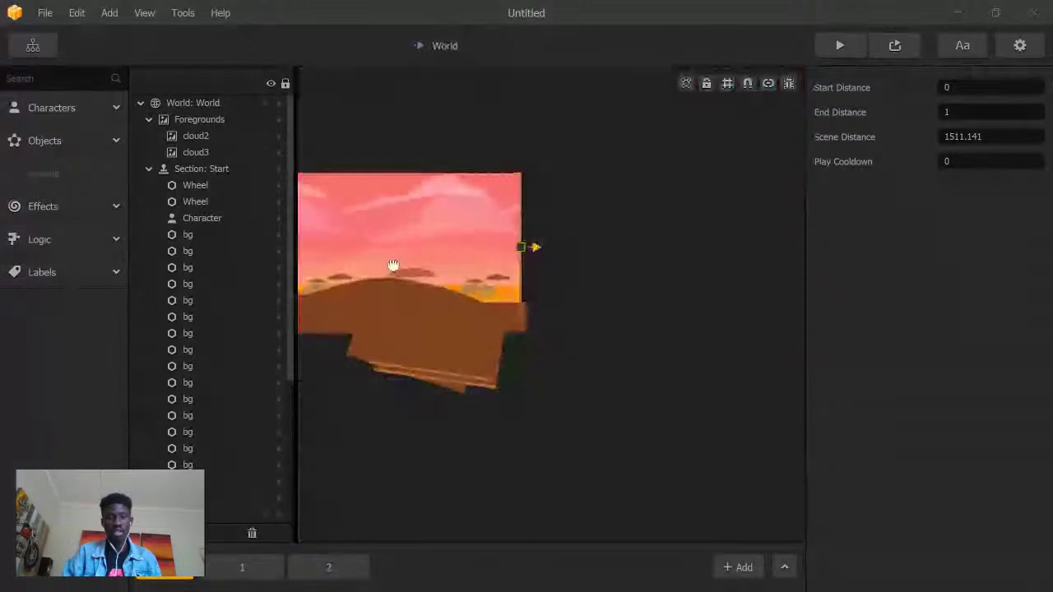
middle_click_drag(392, 265, 591, 361)
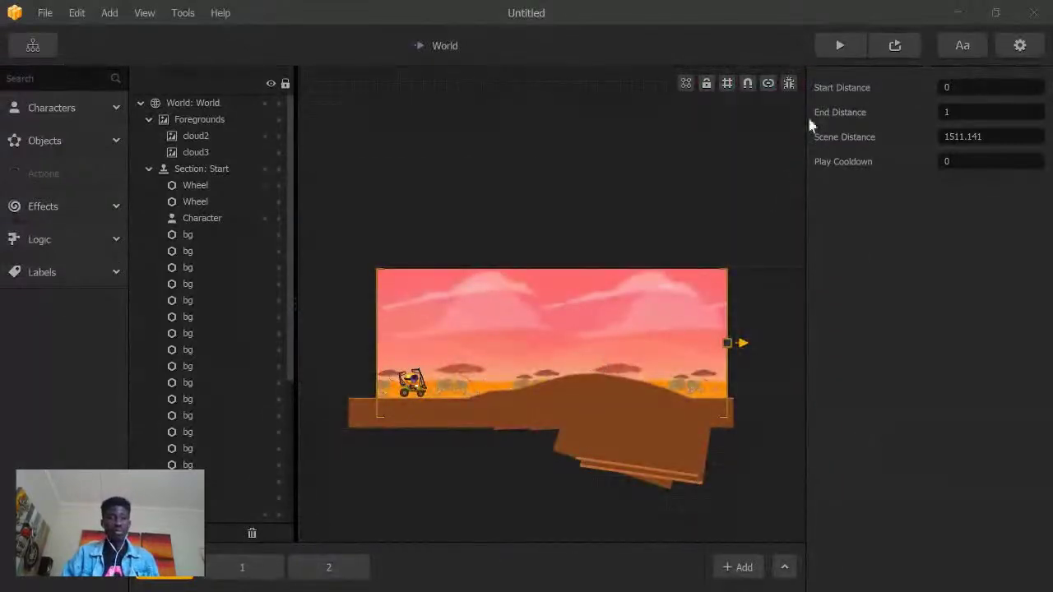
Step: Preview the game, play it through to the game over screen, start another run from the menu, and close the preview
left_click(837, 48)
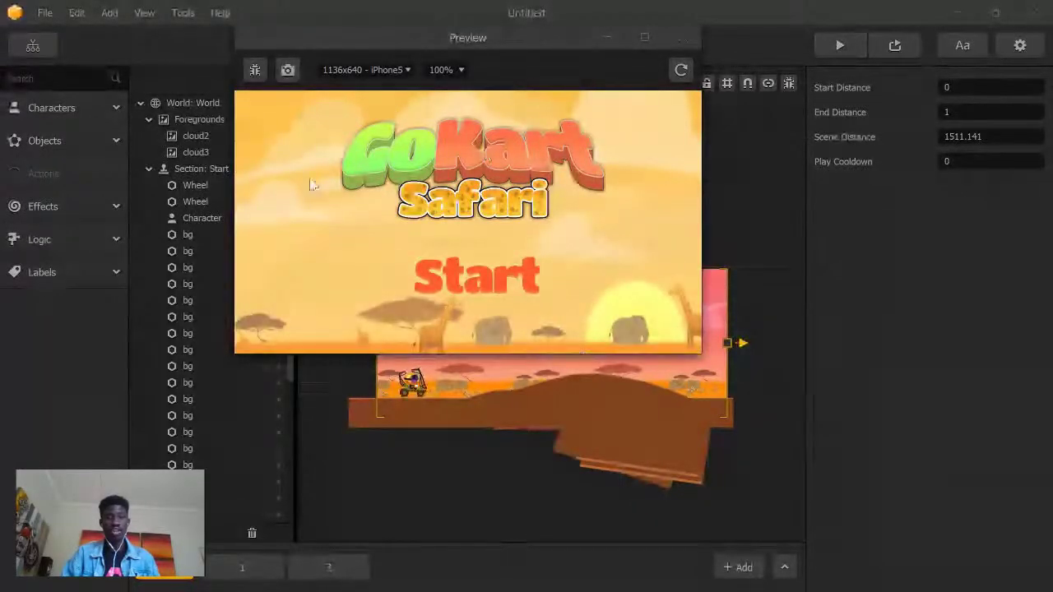
left_click(441, 265)
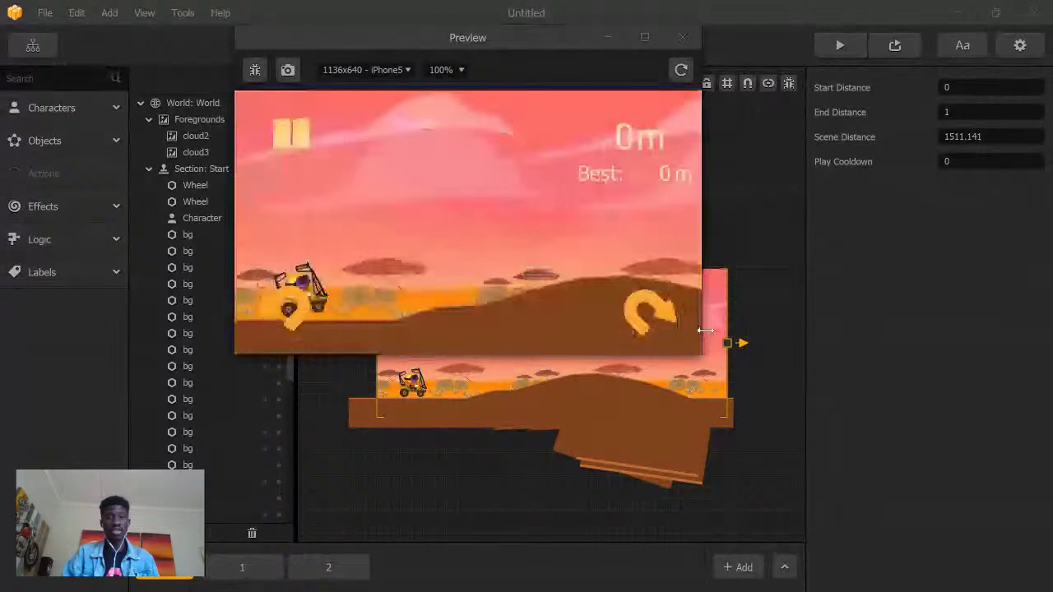
left_click(511, 257)
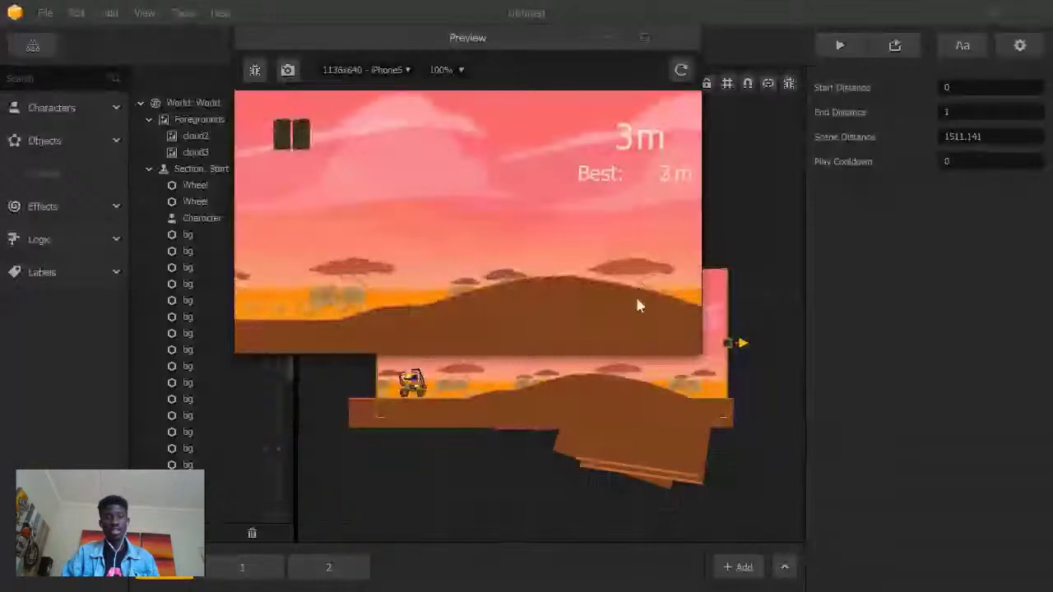
left_click(547, 262)
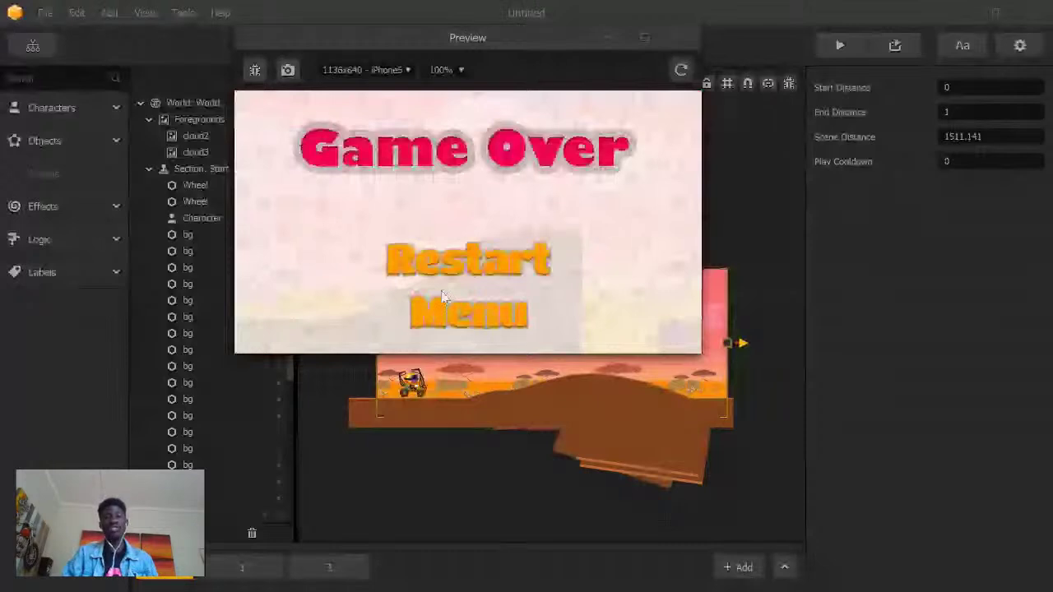
left_click(449, 326)
left_click(465, 275)
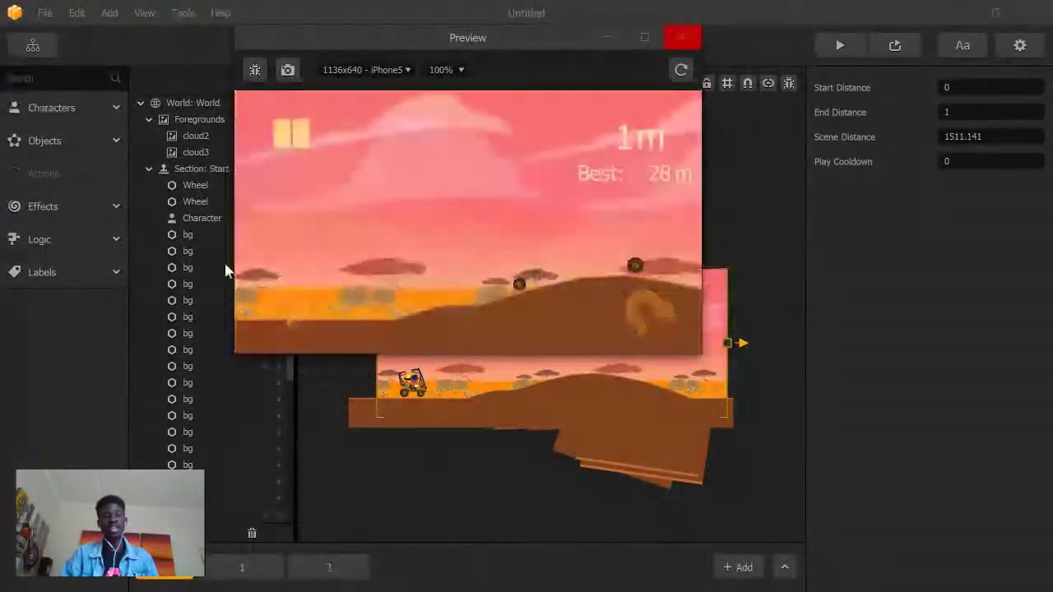
left_click(682, 37)
Step: View the contents of the Main Menu UI and Start screens from the mind map and return to the map
left_click(32, 47)
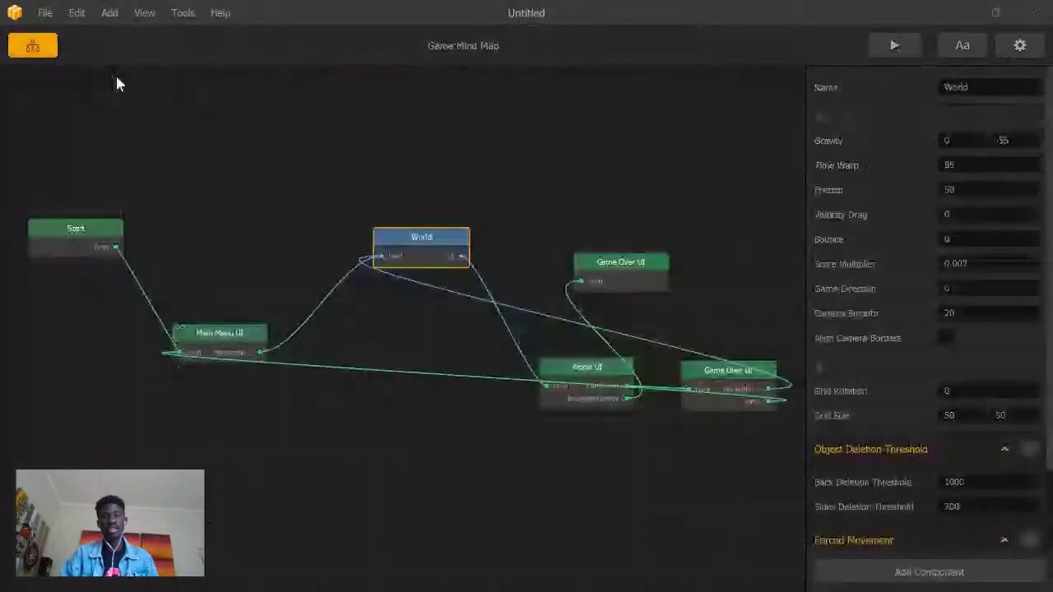
double_click(245, 360)
left_click(325, 175)
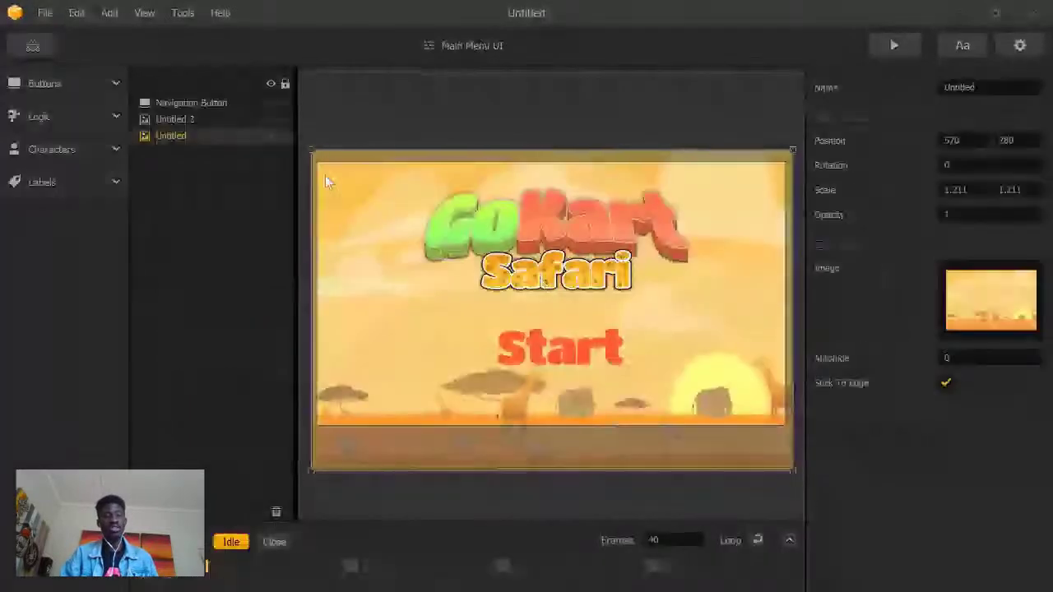
left_click(32, 46)
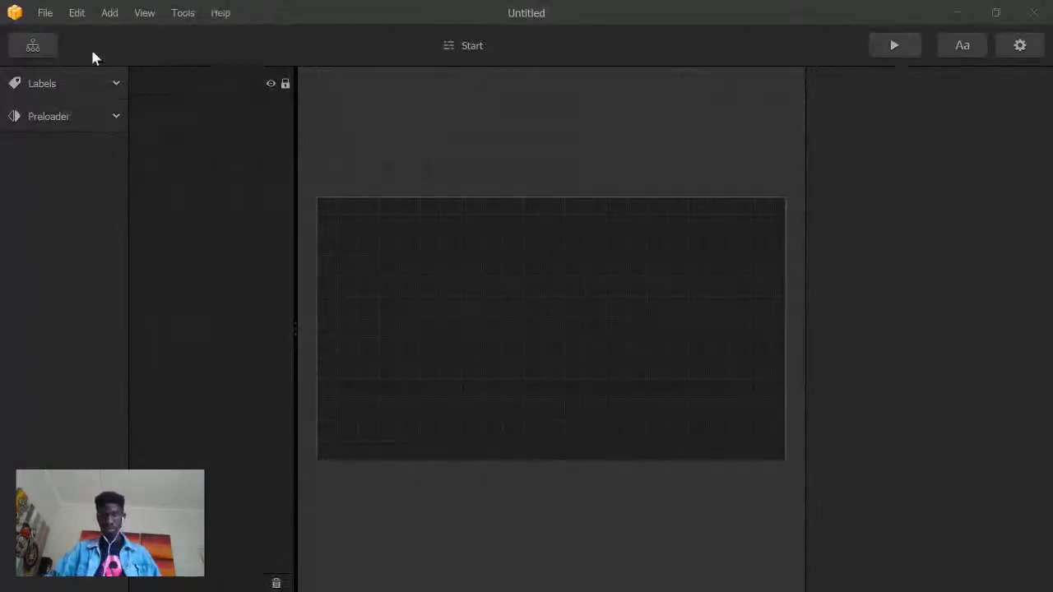
left_click(13, 50)
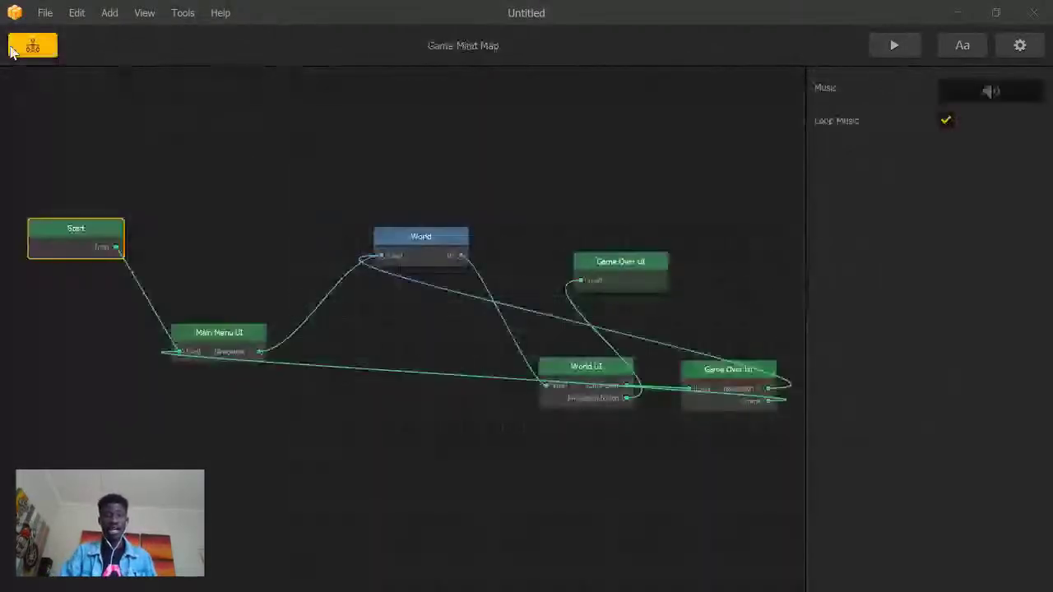
Step: Open the World UI node and inspect the rotate-left button area's properties
left_click(571, 370)
double_click(569, 366)
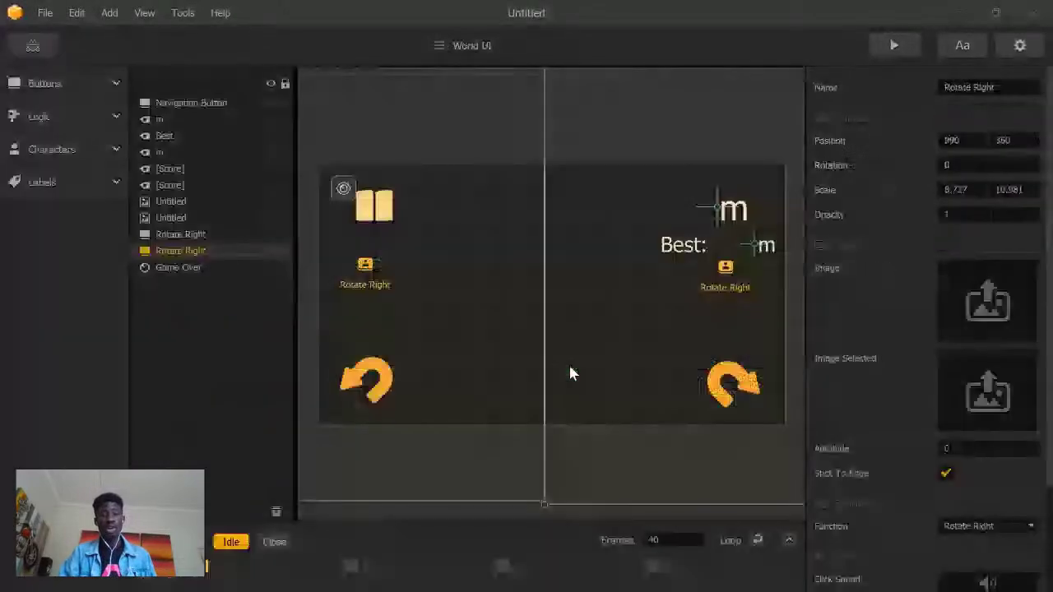
left_click(389, 377)
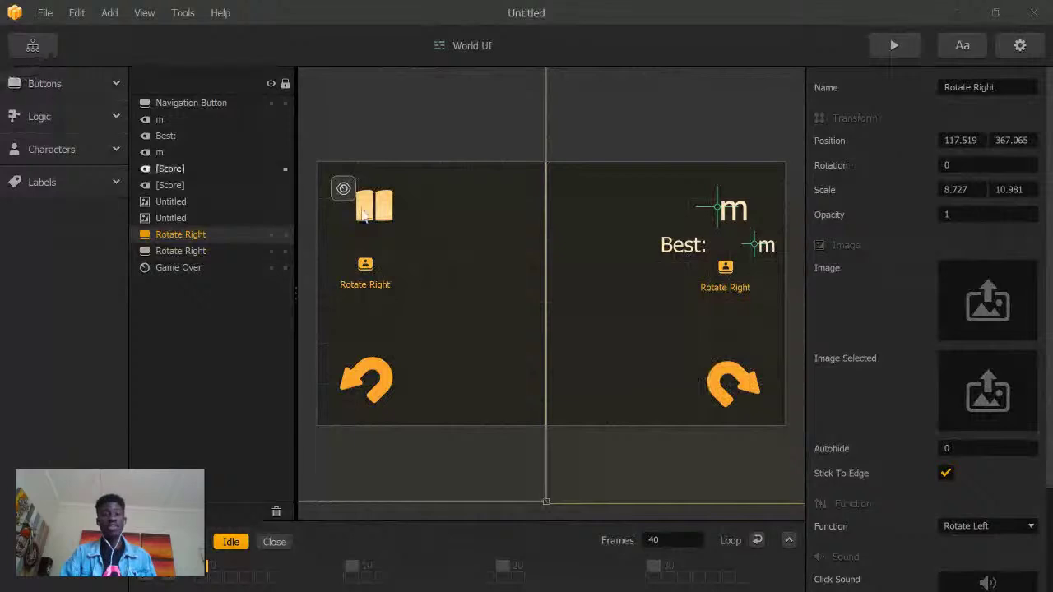
Step: Go back to the mind map, briefly open the World node's scene, and return to the map
left_click(44, 47)
left_click(428, 239)
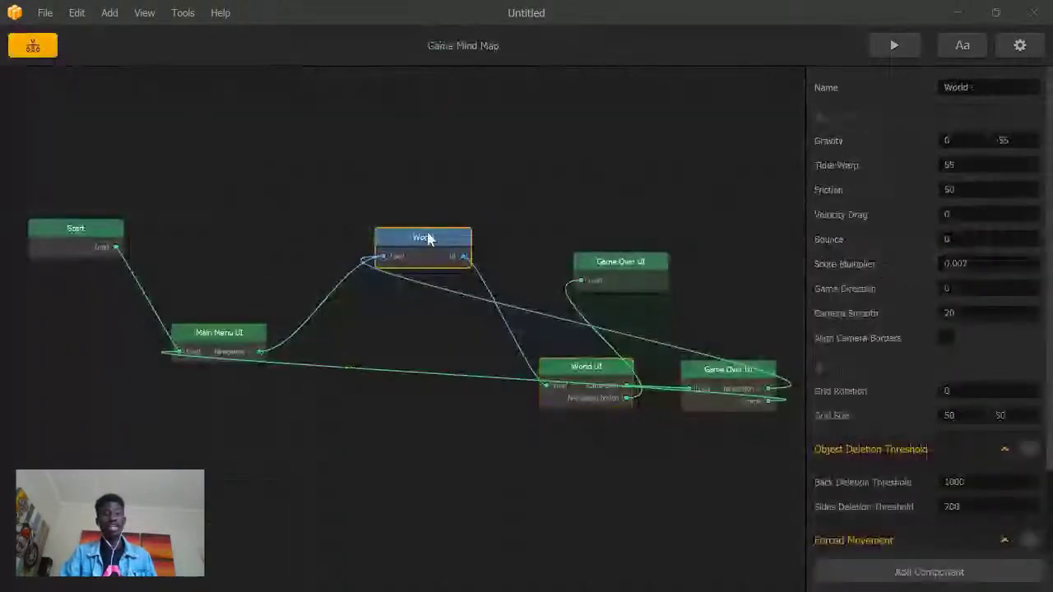
double_click(425, 238)
left_click(51, 46)
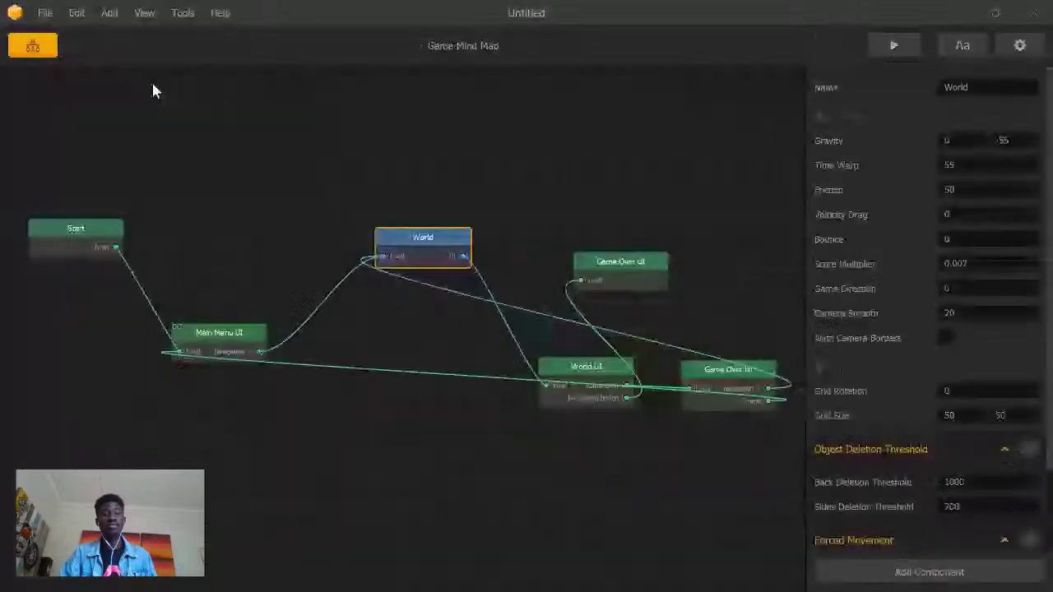
Step: Open the upper Game Over UI node and inspect its Pause image and Start navigation button
left_click(618, 268)
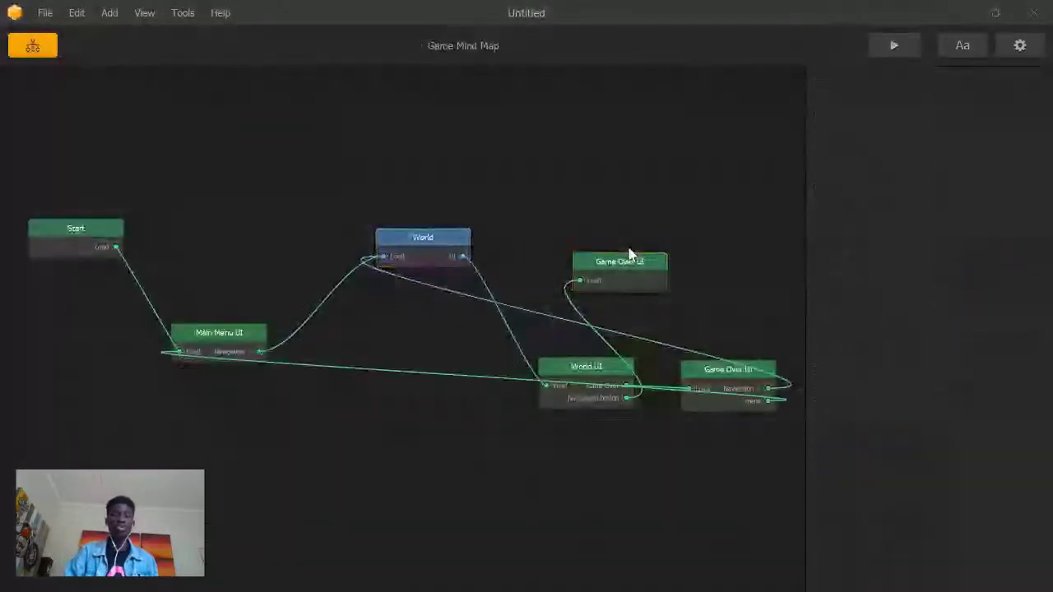
double_click(633, 276)
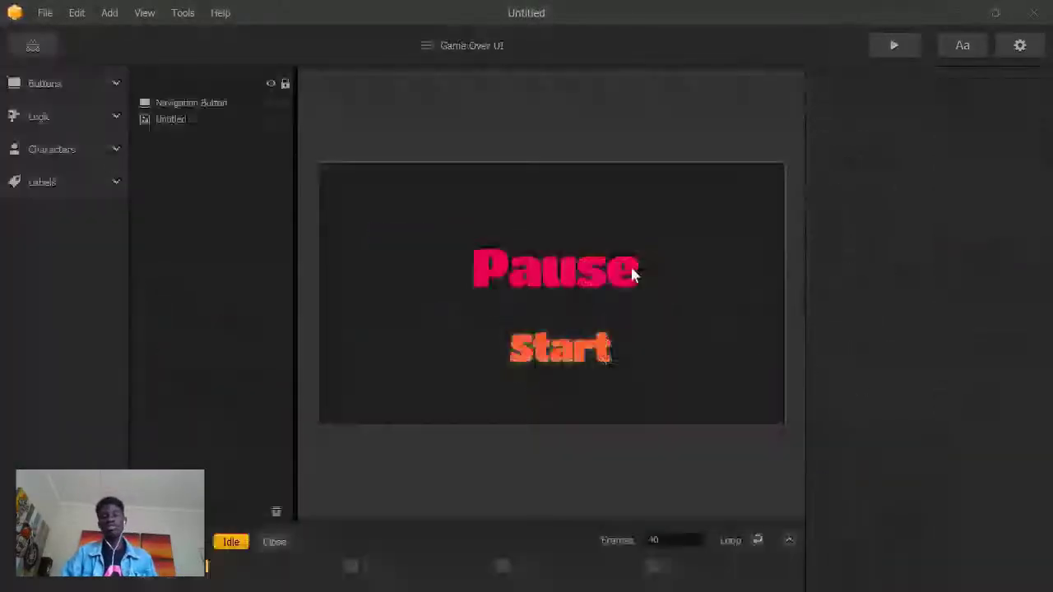
left_click(527, 266)
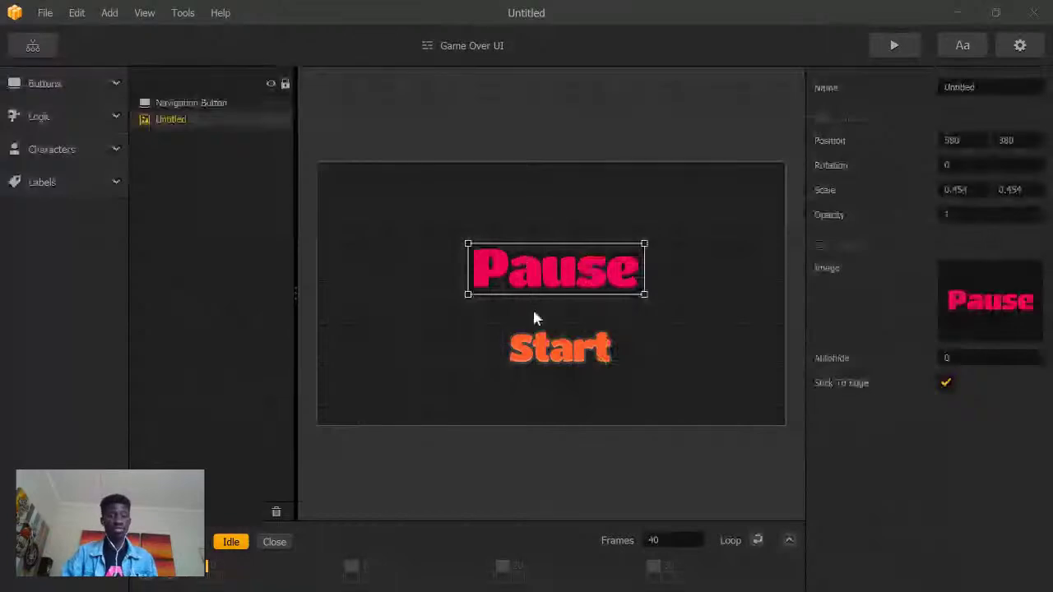
left_click(431, 146)
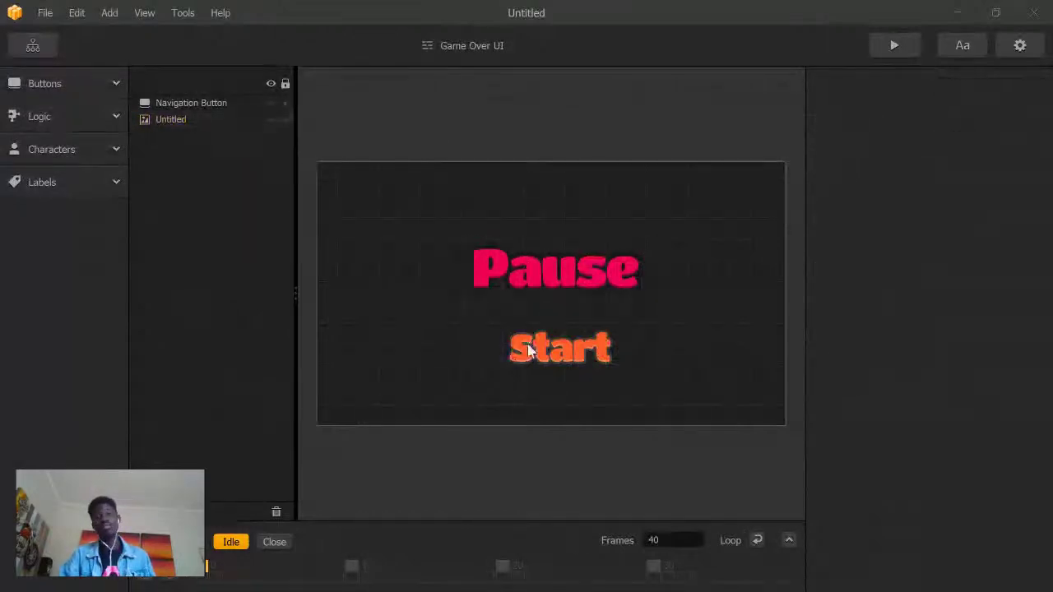
left_click(531, 356)
left_click(486, 224)
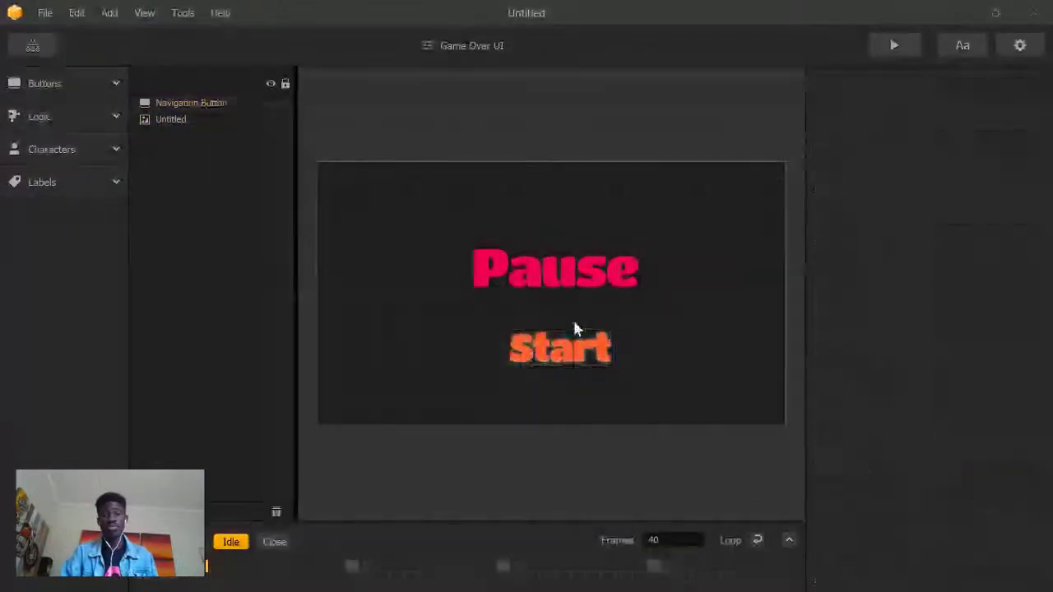
left_click(538, 357)
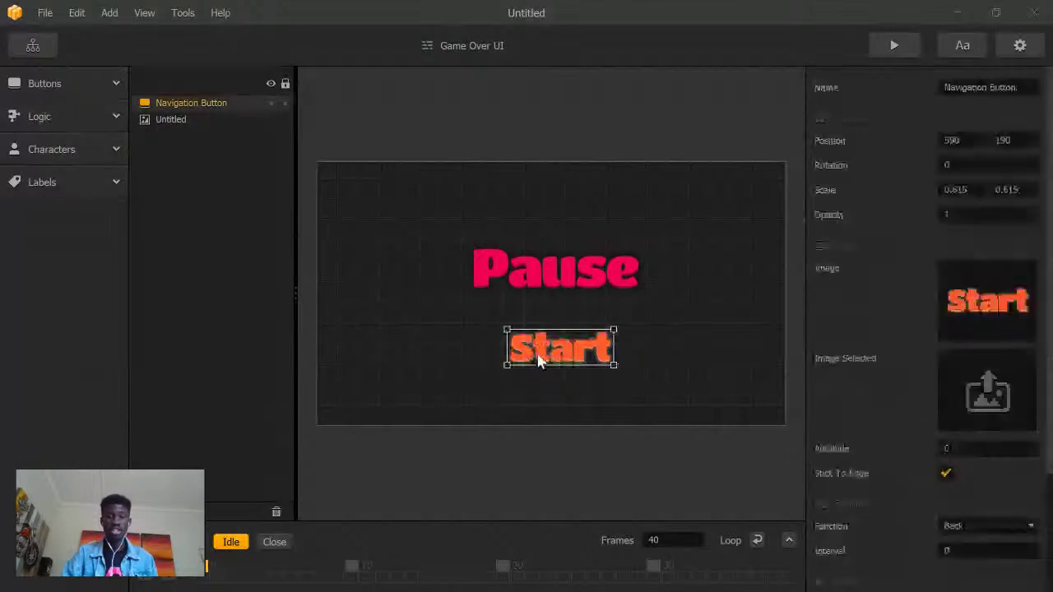
left_click(519, 258)
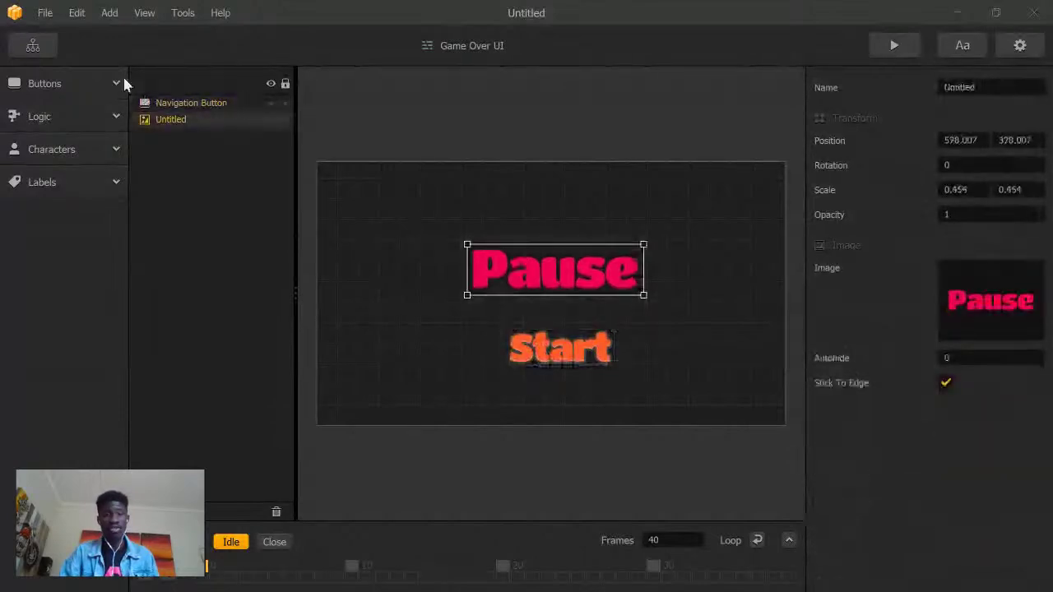
Step: Return to the mind map and open the lower Game Over UI node, selecting its background image
left_click(31, 48)
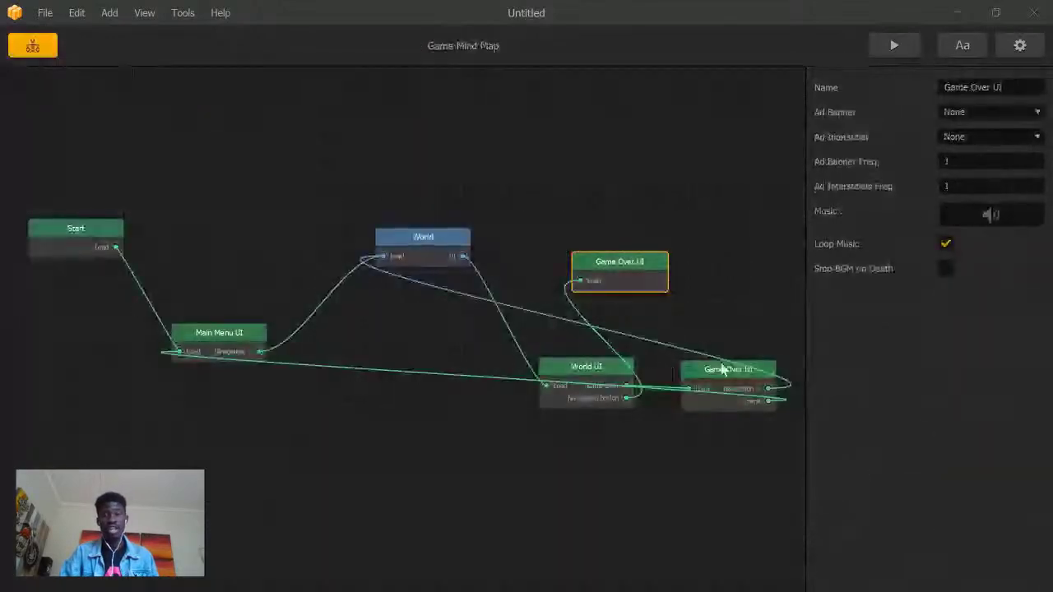
double_click(721, 369)
left_click(717, 368)
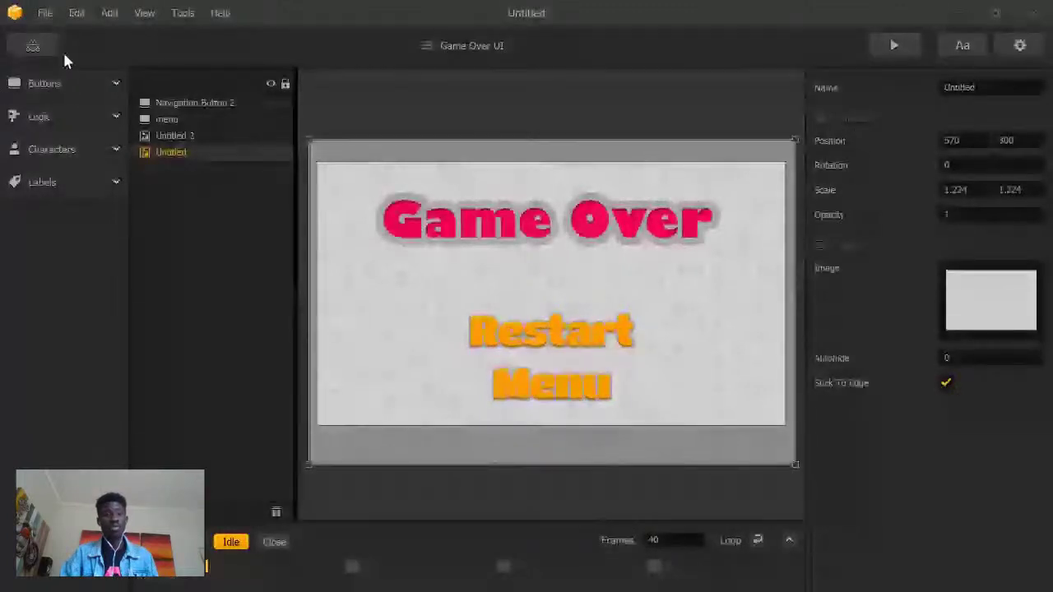
Step: Return to the game mind map and view the general project settings, then close them
left_click(34, 46)
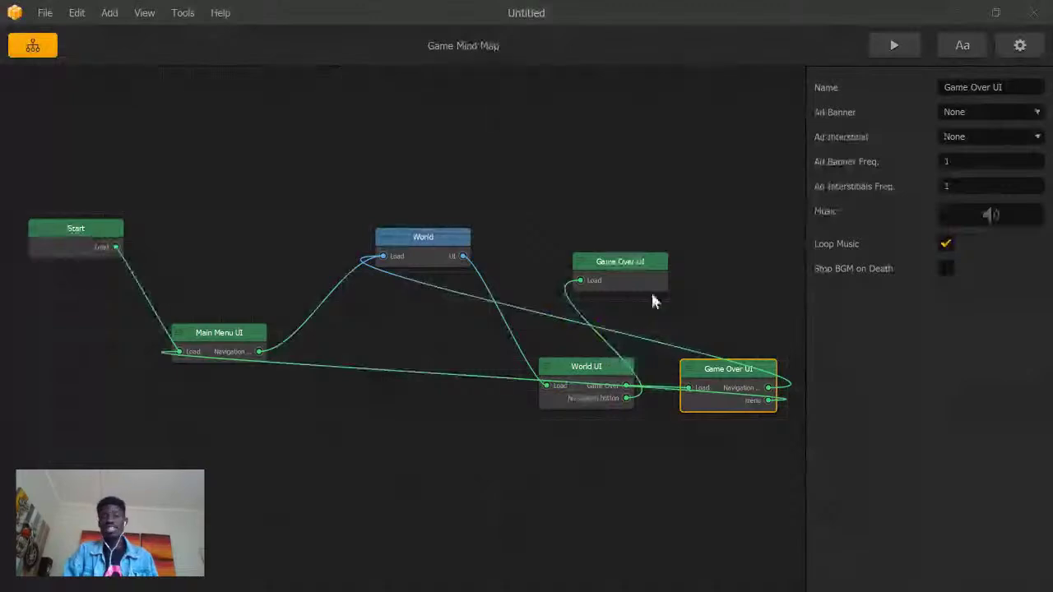
left_click(1019, 46)
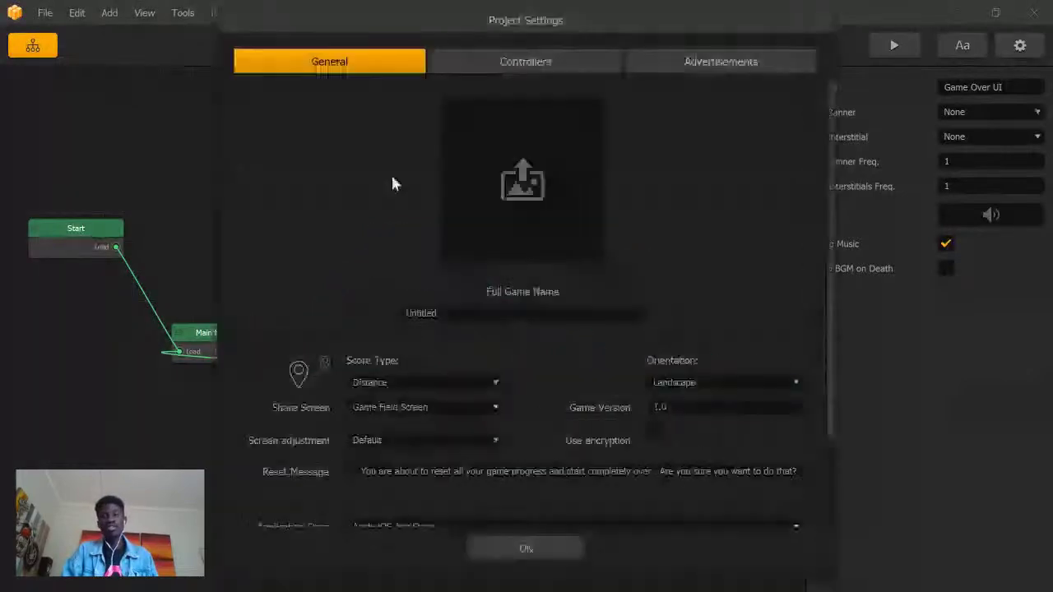
left_click(823, 18)
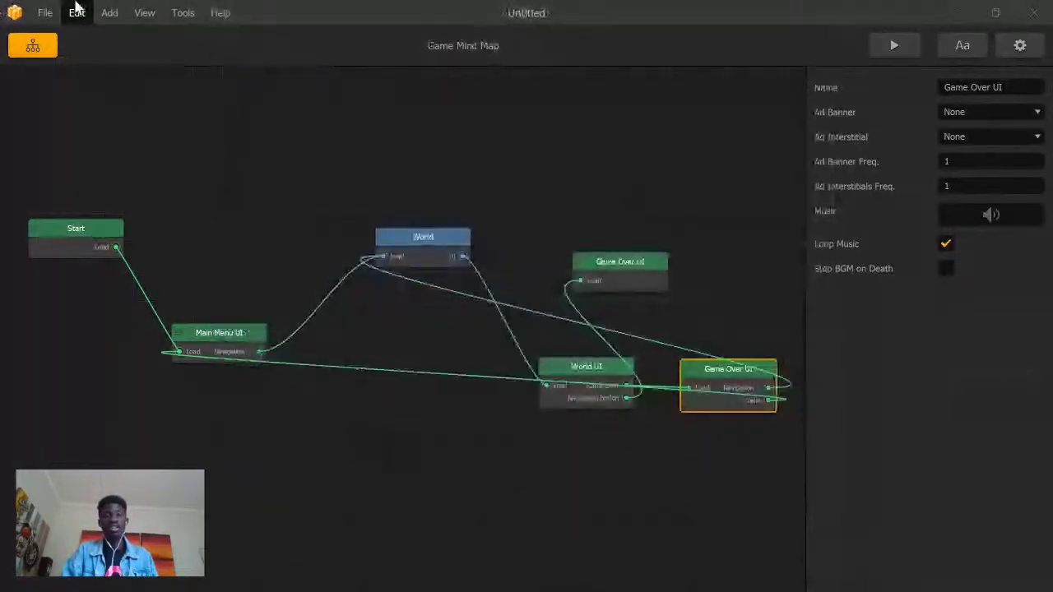
Step: Start a new project without saving the current one, choosing Default Landscape gameplay and enabling the Pause menu
left_click(38, 11)
left_click(55, 38)
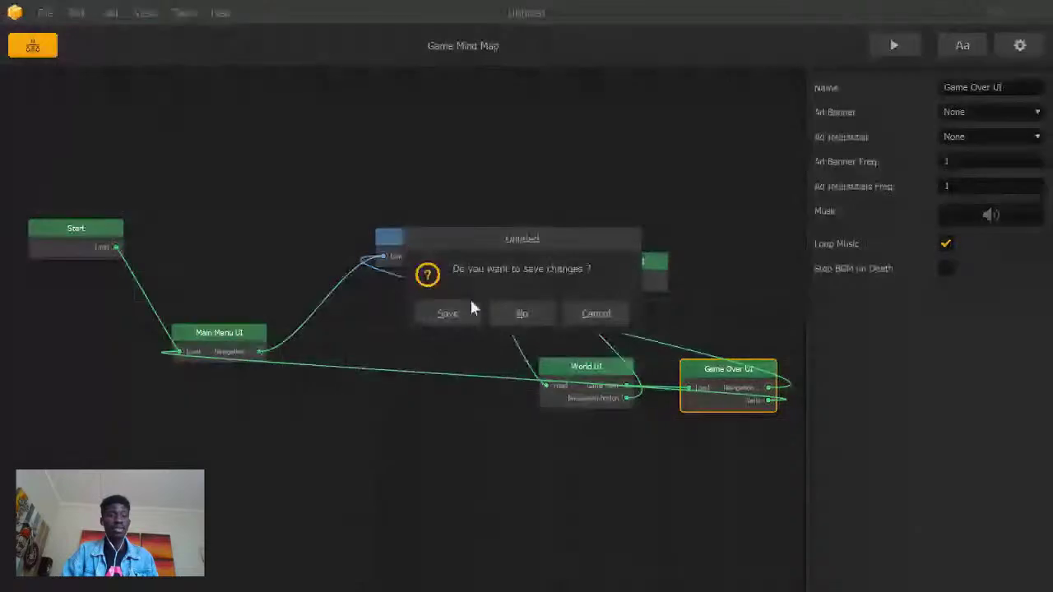
left_click(506, 312)
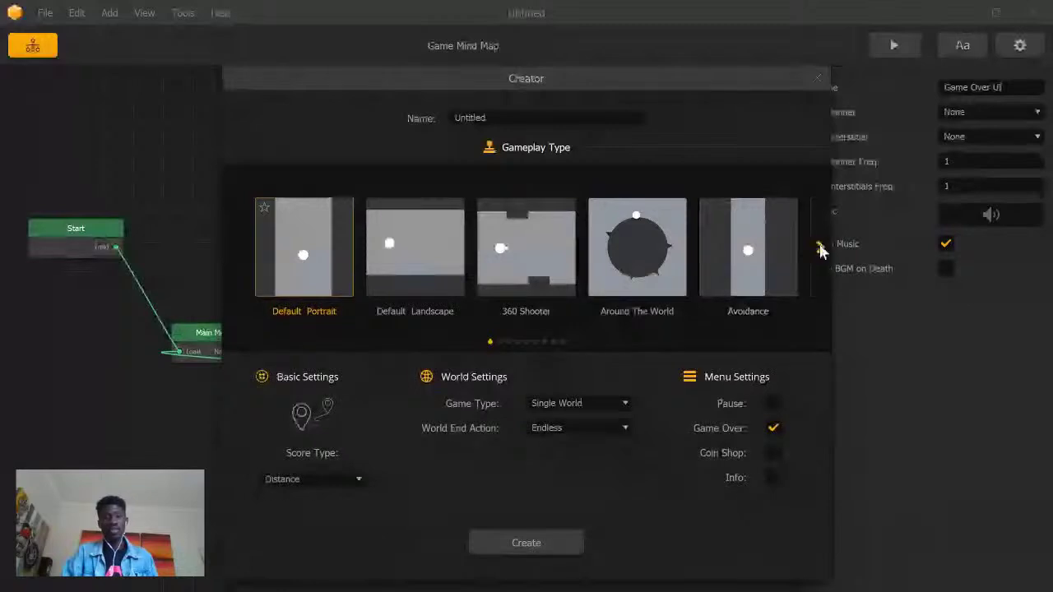
left_click(433, 237)
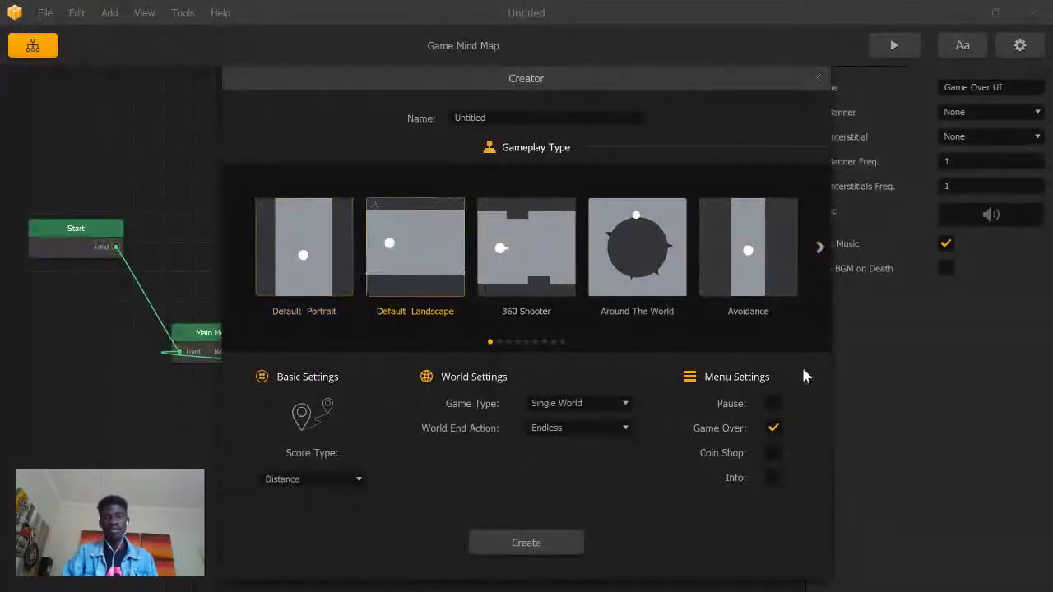
left_click(771, 404)
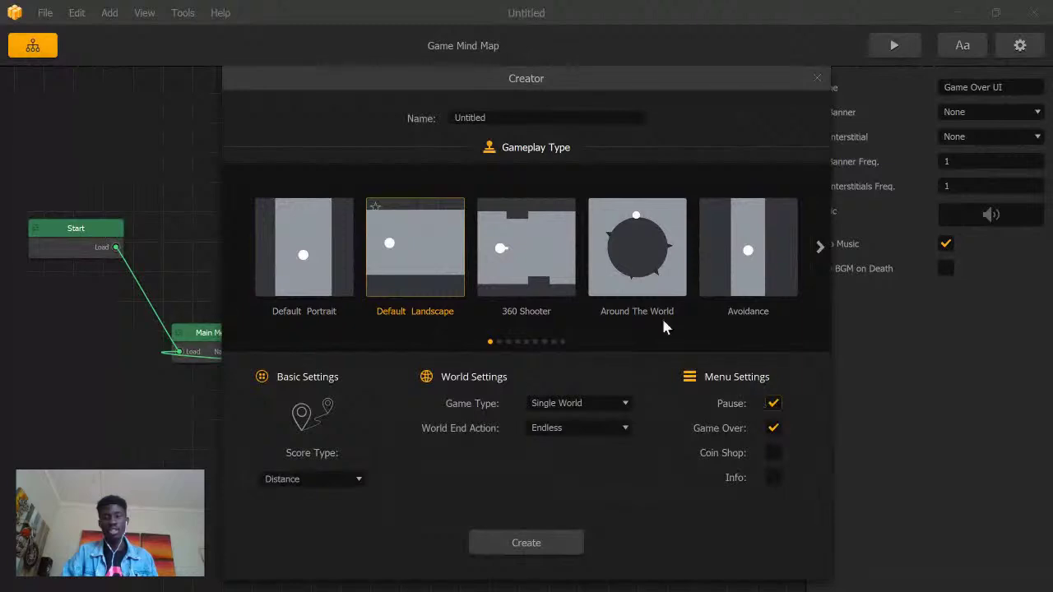
Step: Name the new project GOGOclick
left_click(515, 120)
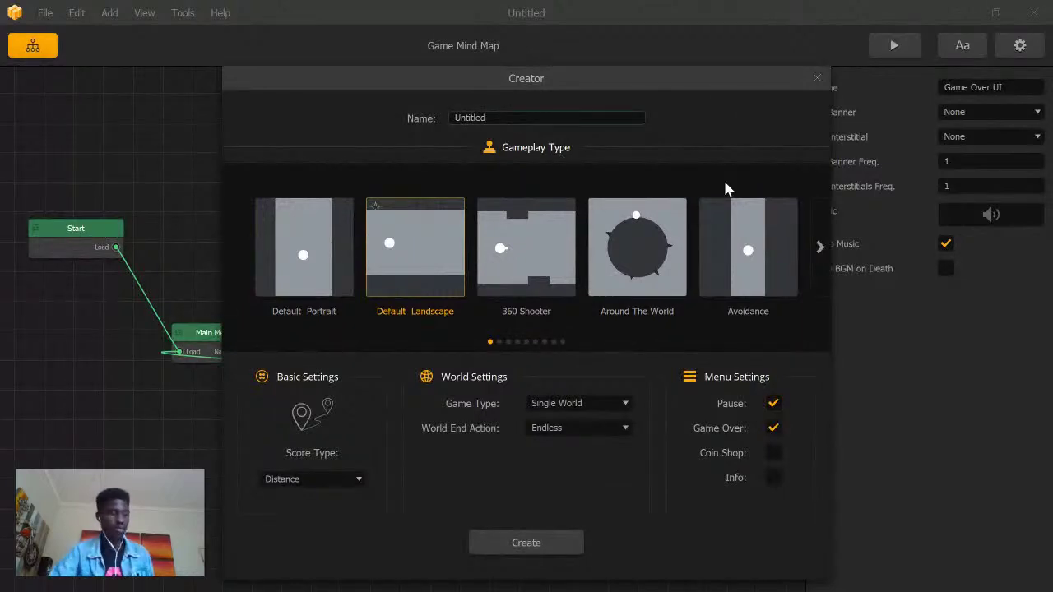
key("ctrl+a")
type("GOGO")
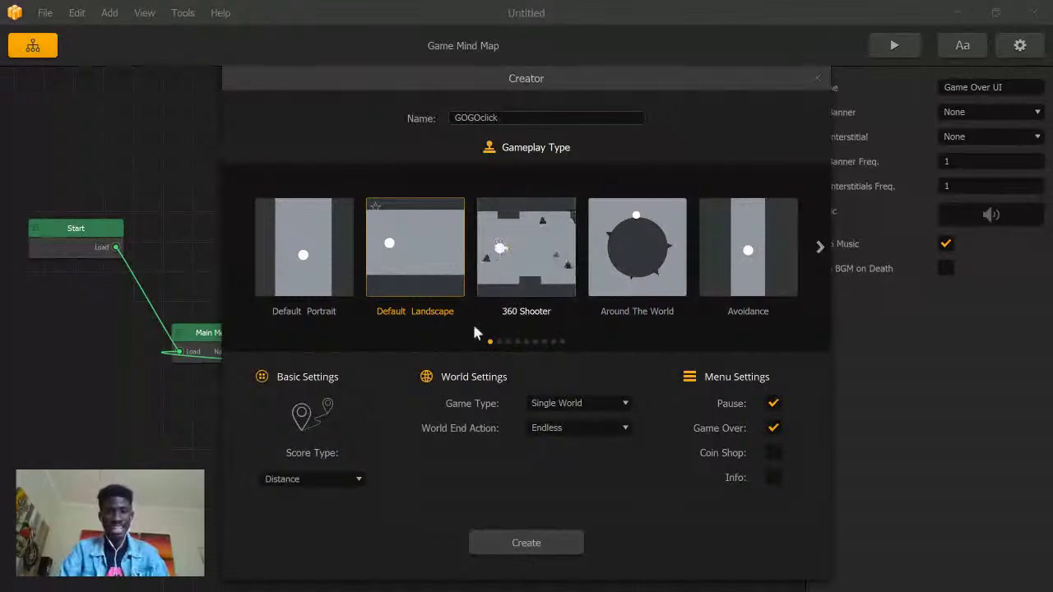
Step: Set the game type to Multi World with a world amount of 10
left_click(587, 401)
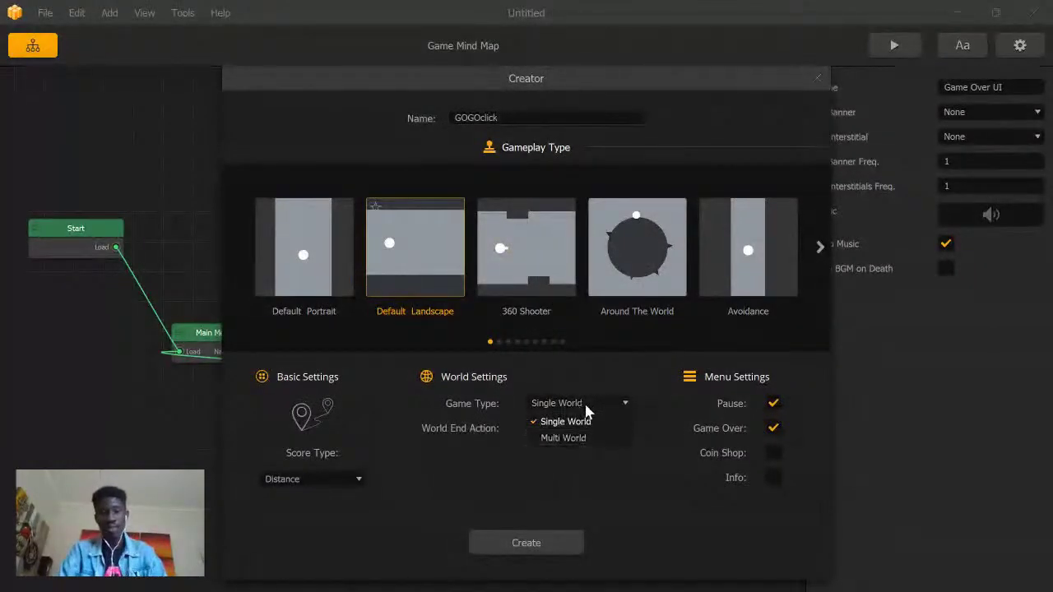
left_click(581, 438)
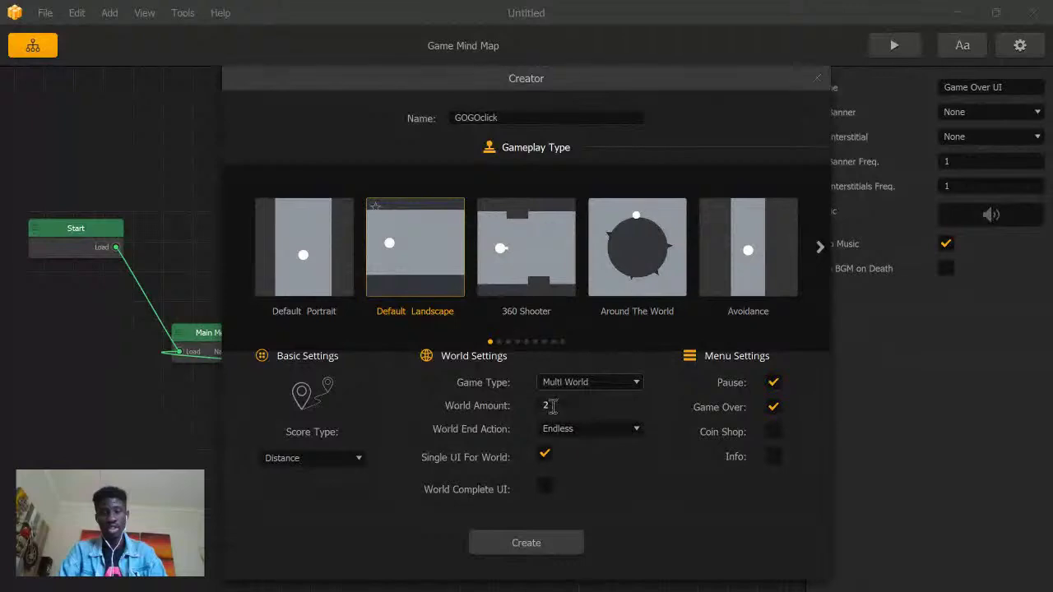
left_click(552, 405)
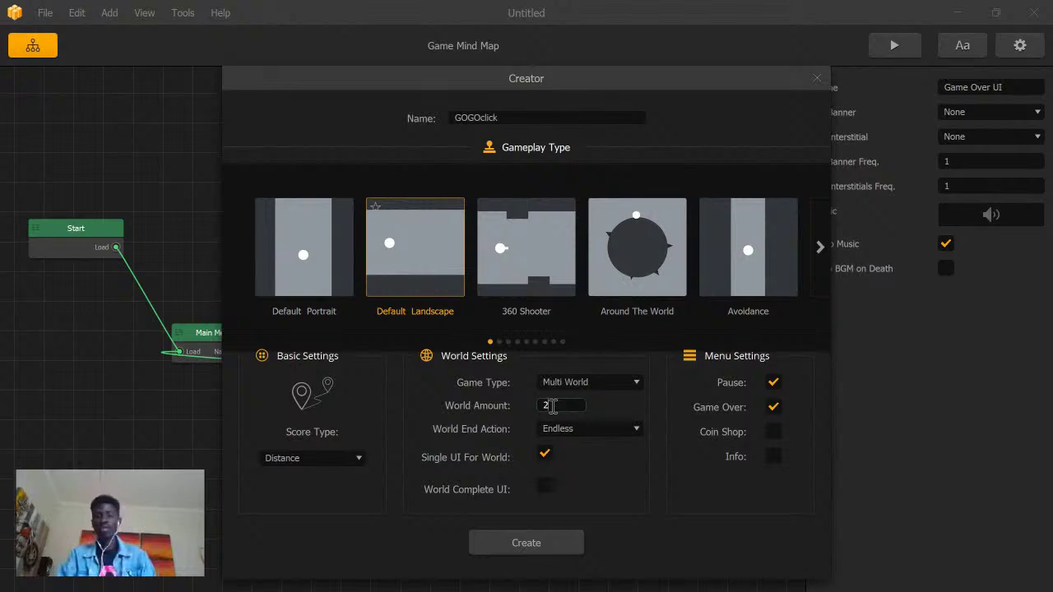
type("10")
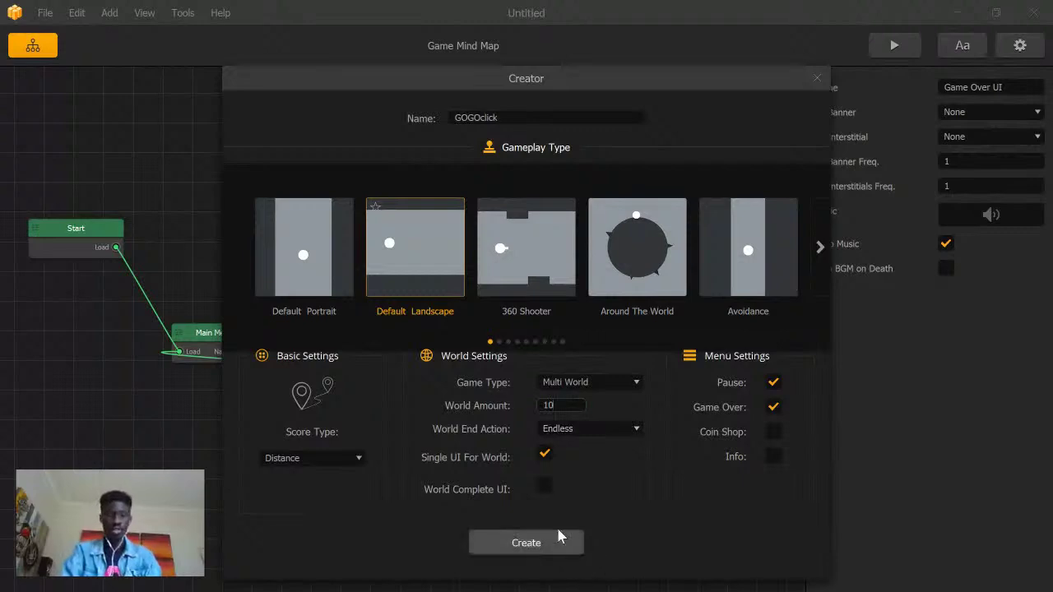
Step: Enable World Complete UI, Coin Shop and Info, and create the project
left_click(544, 487)
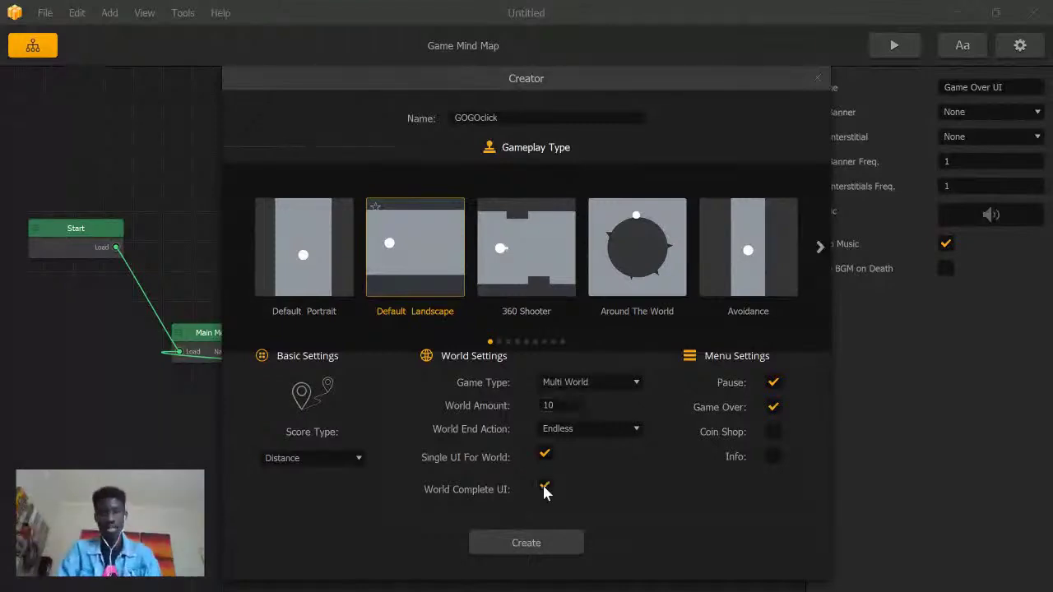
left_click(778, 431)
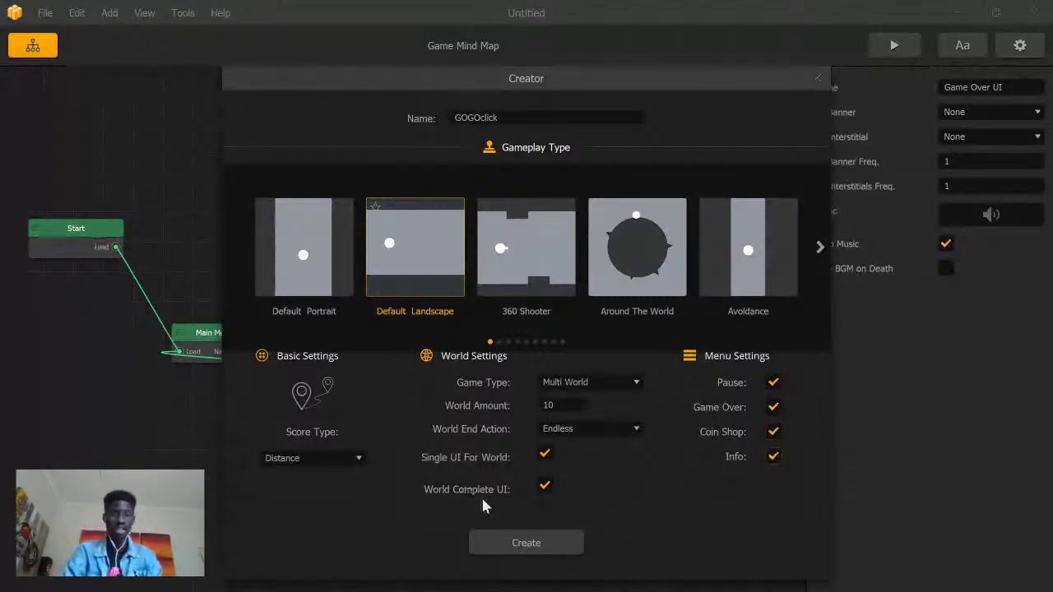
left_click(512, 545)
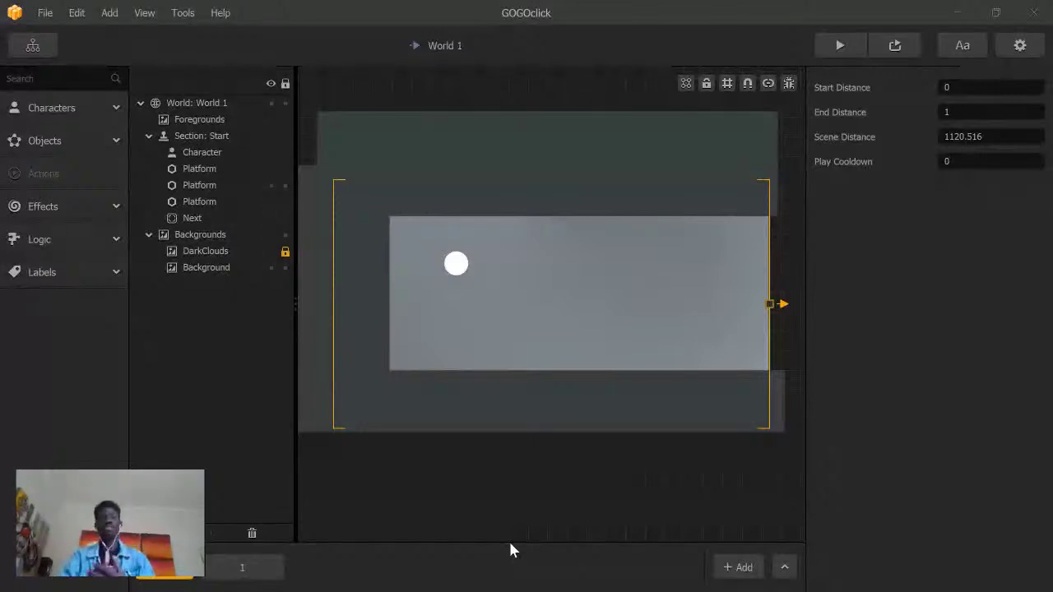
Step: Switch to Buildbox 3 and create a new empty 2D game
key("super")
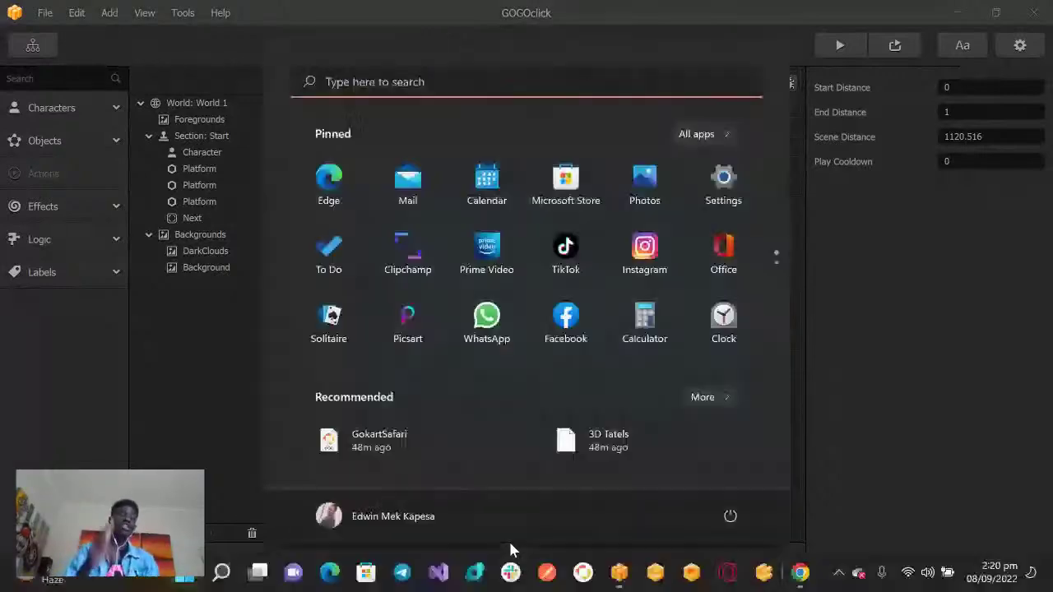
left_click(583, 573)
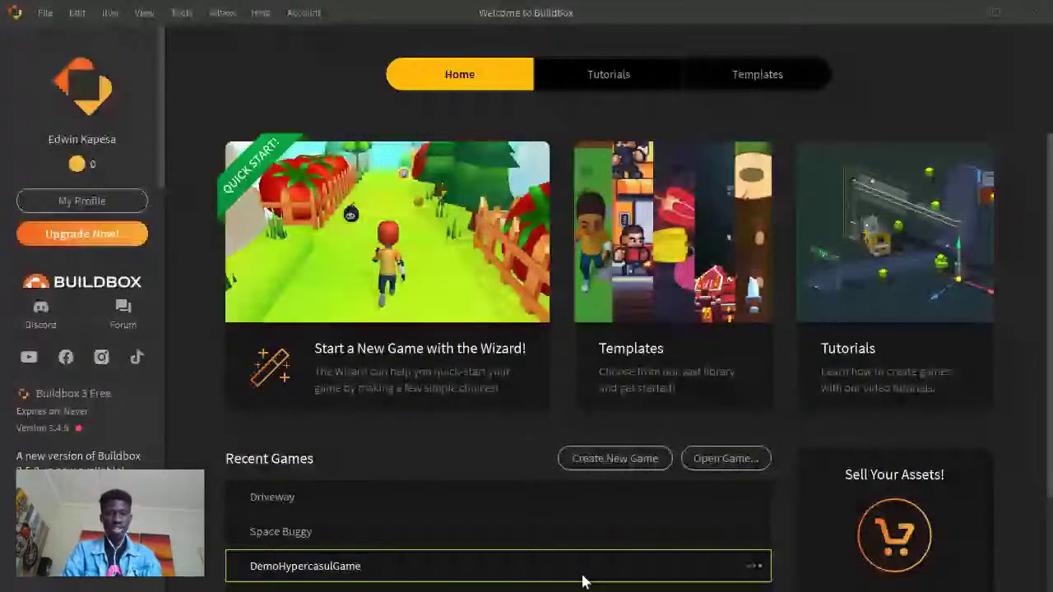
left_click(592, 456)
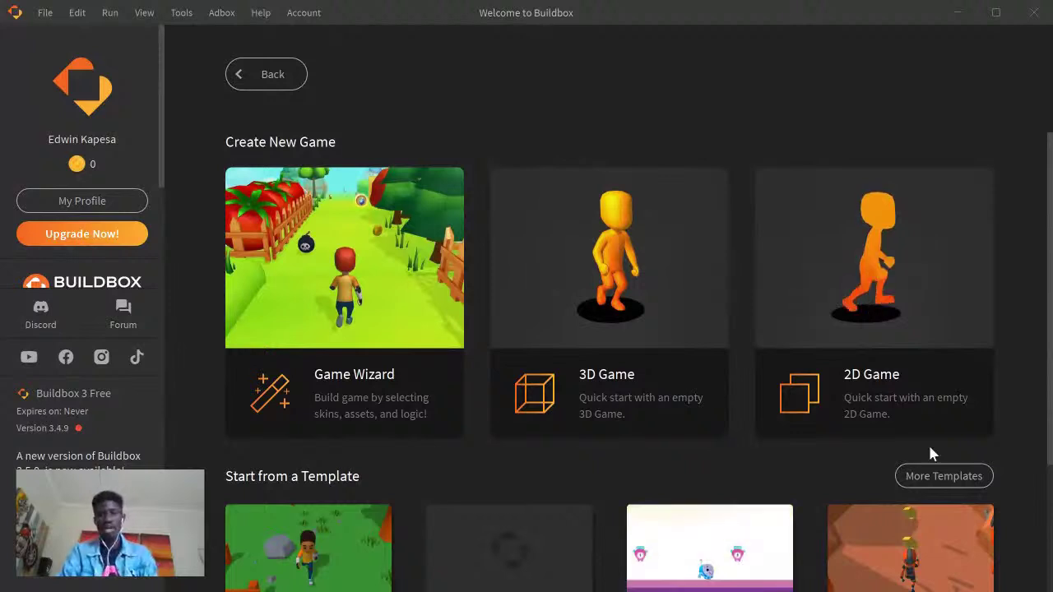
left_click(895, 423)
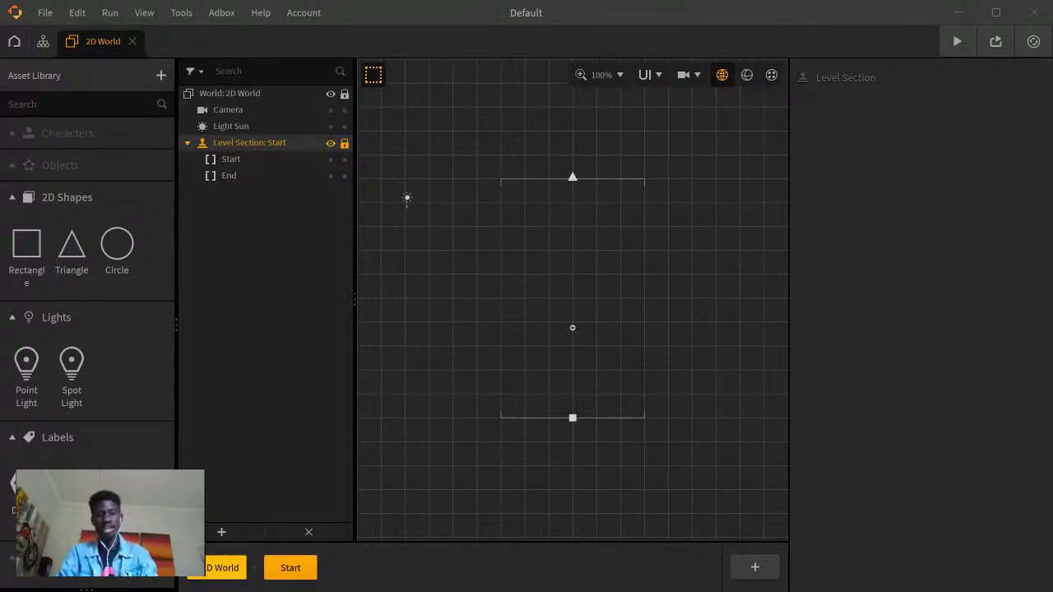
Step: Switch back to the GOGOclick project and inspect the first Platform and the Background object in World 1
key("super")
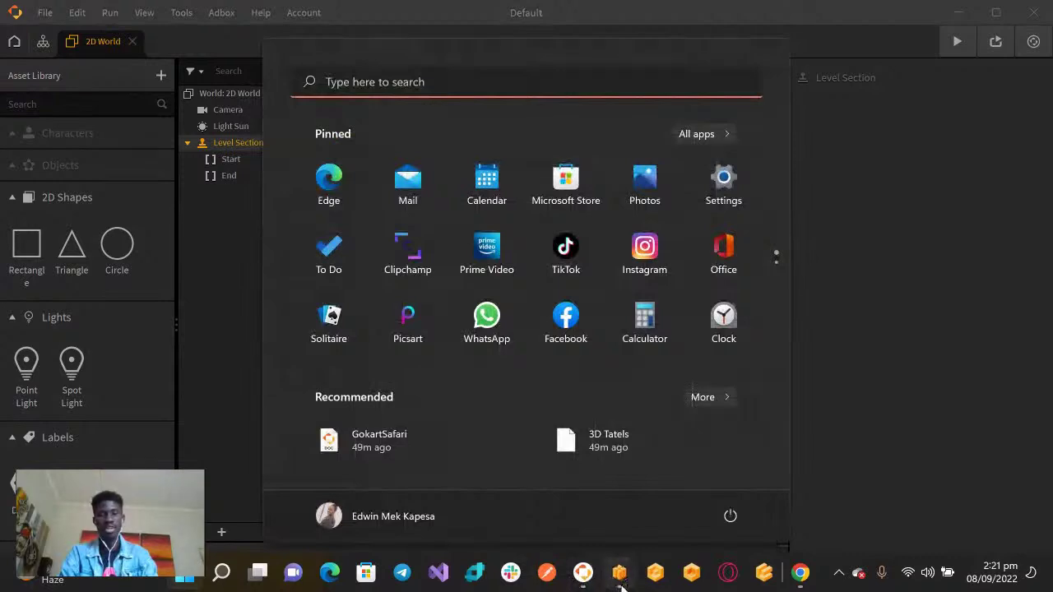
left_click(621, 587)
left_click(206, 169)
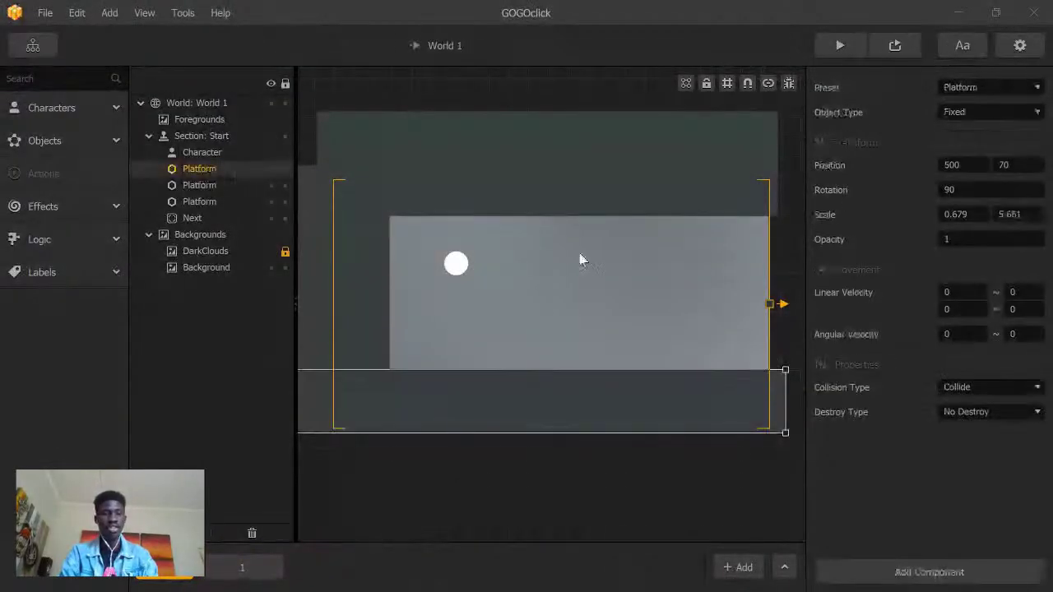
left_click(581, 262)
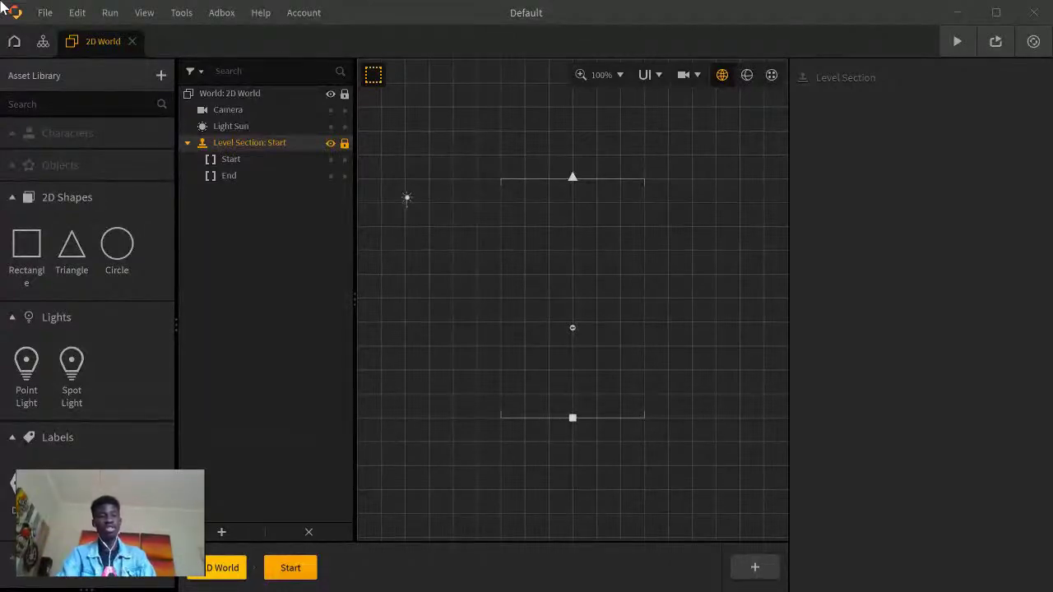
Step: View the version and licence information in the Buildbox 3 About window, then close it
left_click(41, 13)
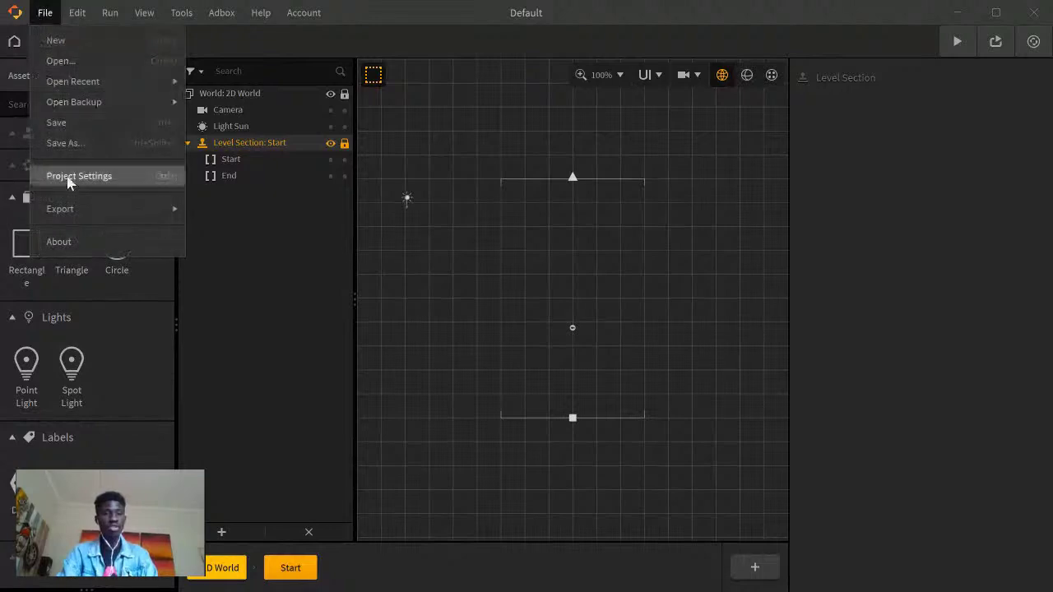
left_click(62, 241)
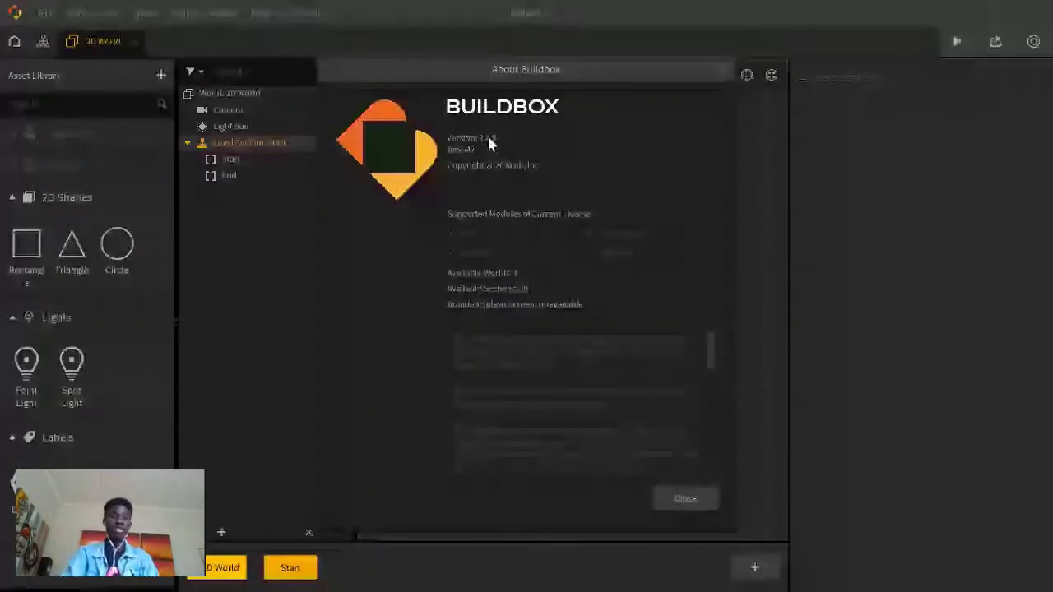
left_click(722, 71)
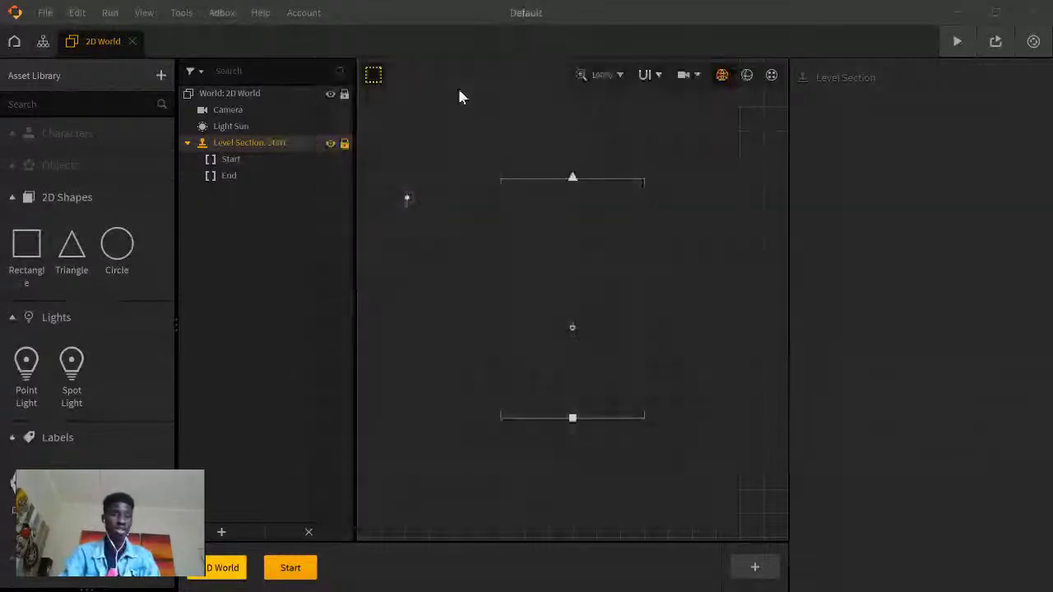
Step: Go to the Buildbox 3 welcome page and browse the premium and free game templates
left_click(41, 41)
left_click(16, 42)
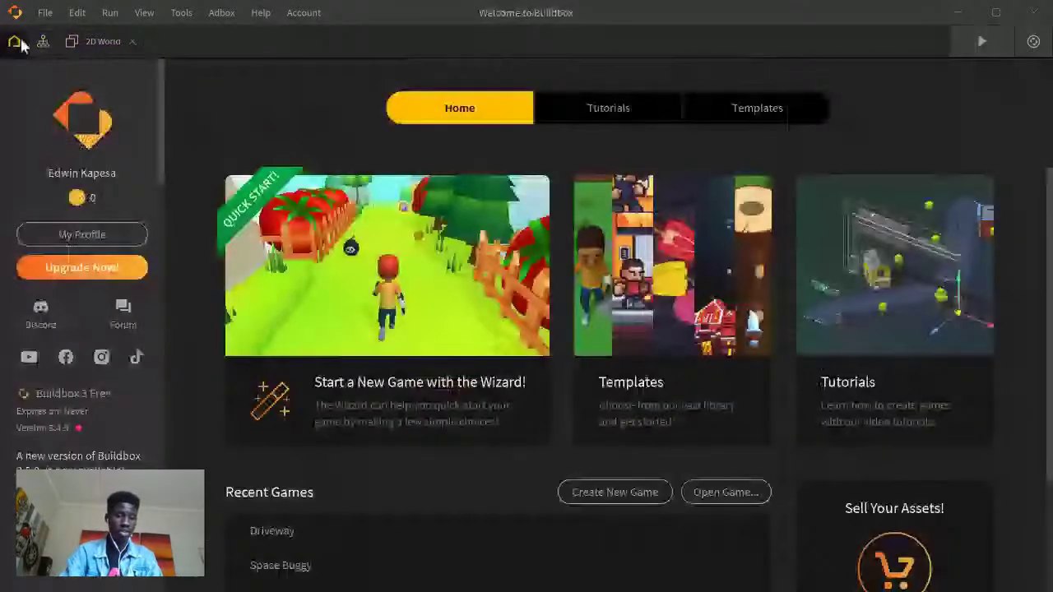
left_click(651, 356)
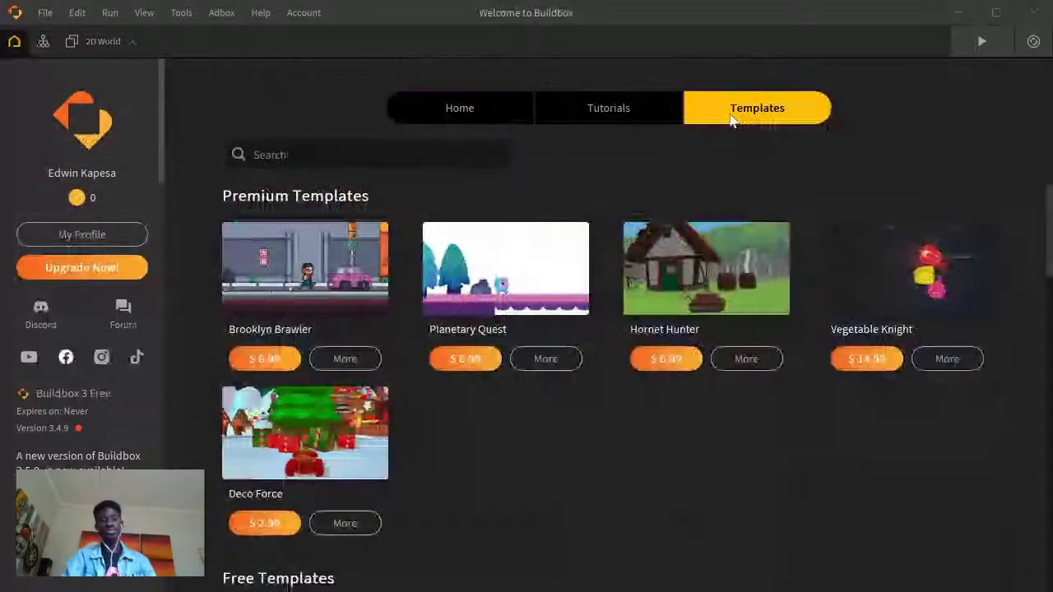
scroll(518, 506, "down", 1)
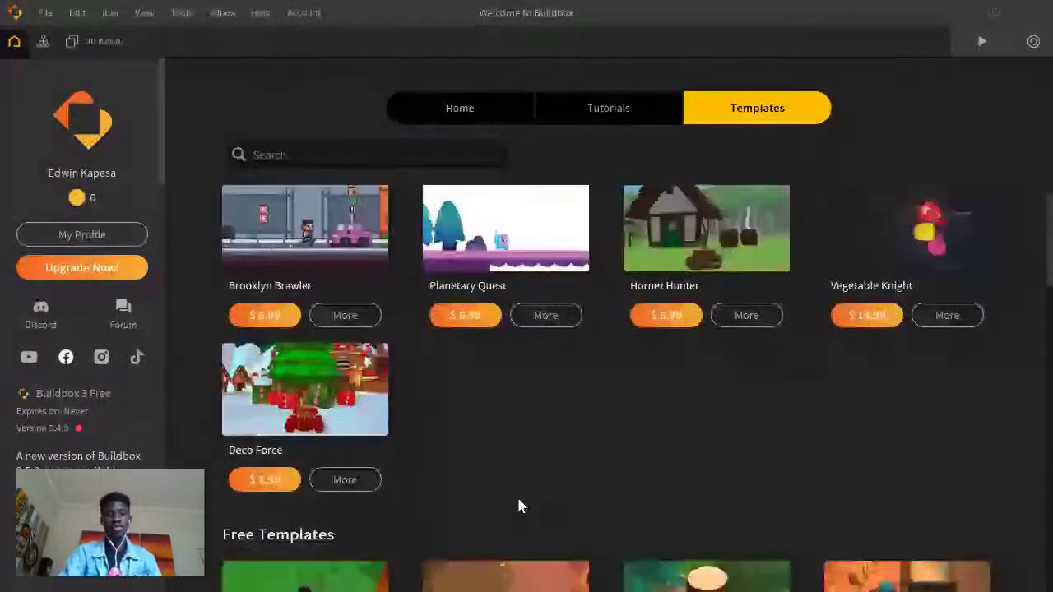
scroll(514, 461, "down", 5)
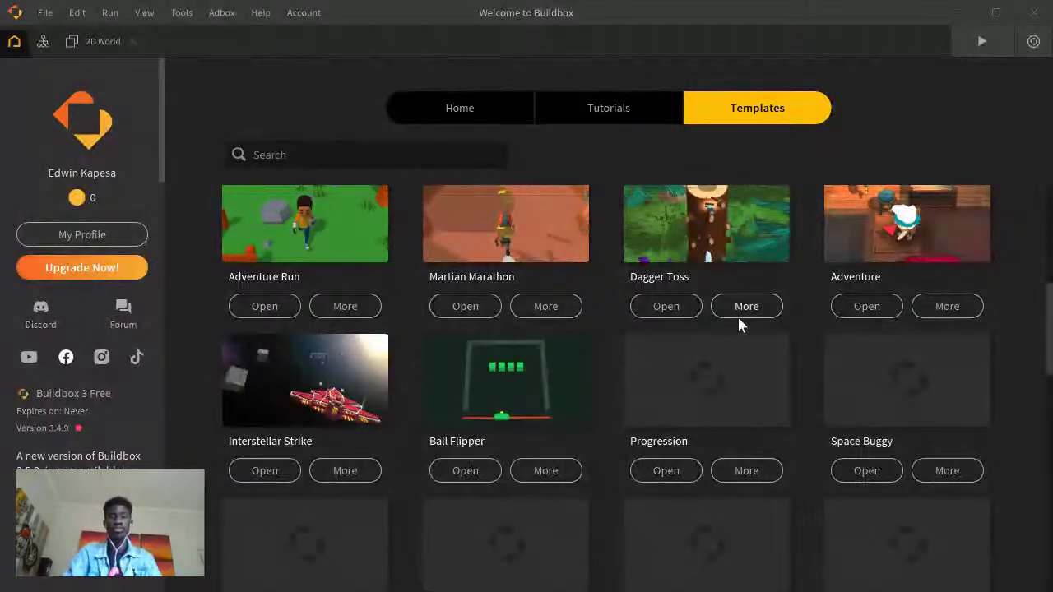
scroll(480, 433, "down", 1)
scroll(481, 433, "down", 3)
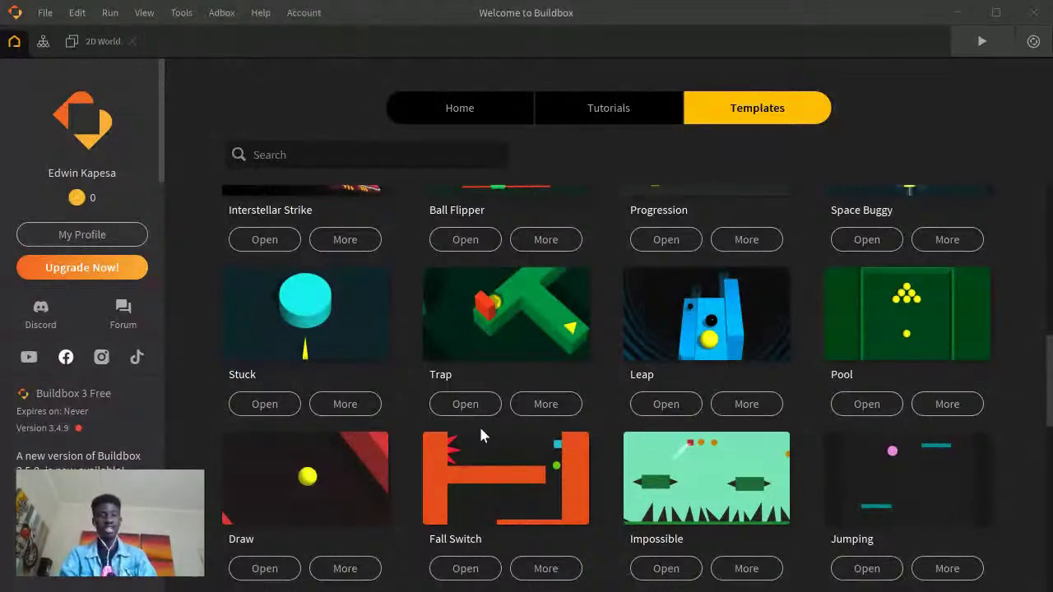
scroll(481, 428, "down", 2)
scroll(480, 428, "down", 5)
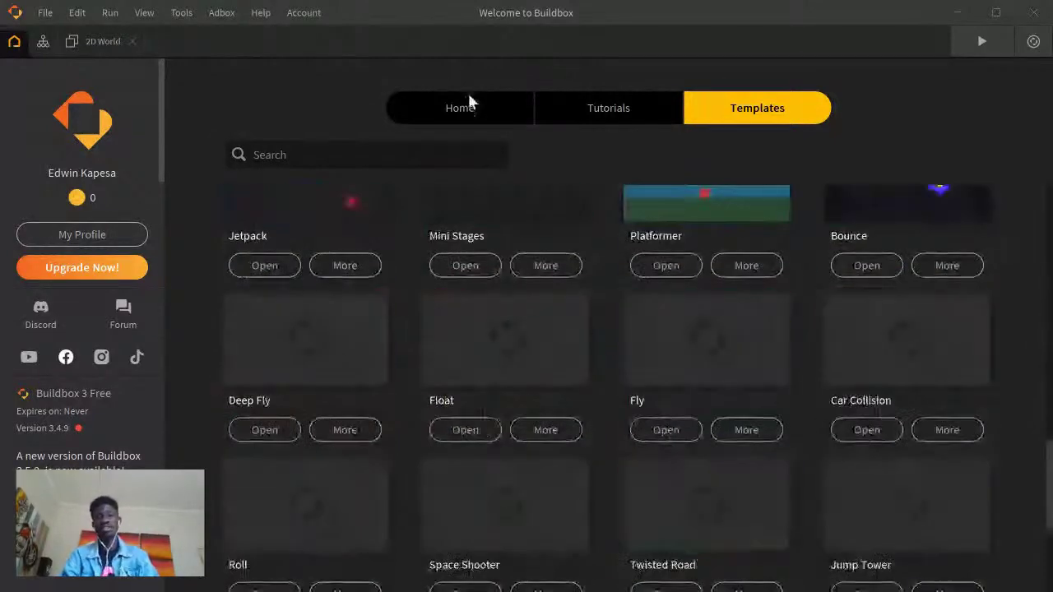
Step: Return to the welcome page's Home view and close Buildbox 3 without saving the 2D game
left_click(461, 106)
left_click(1040, 18)
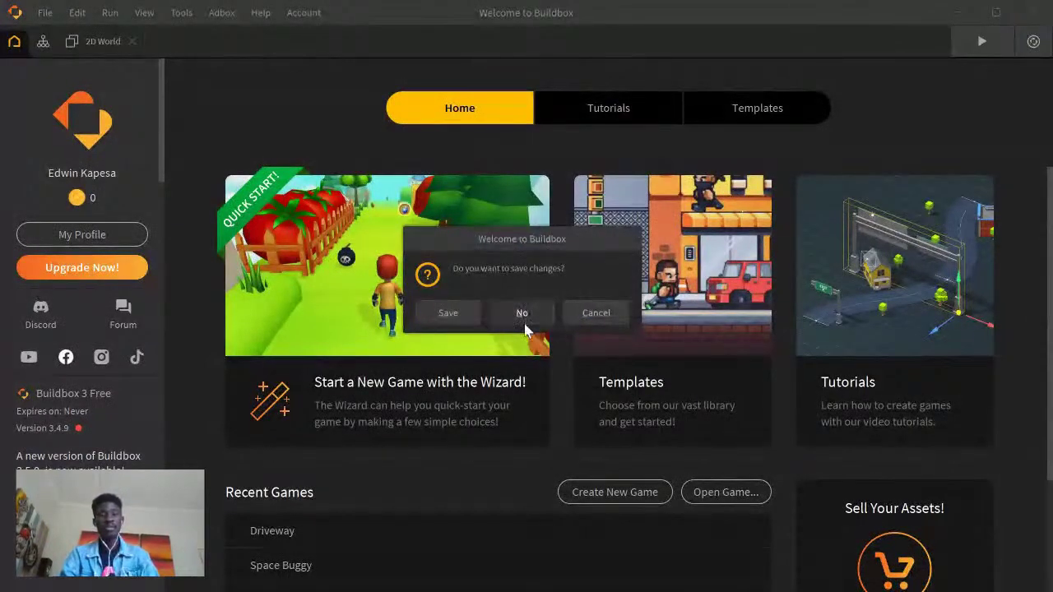
left_click(519, 313)
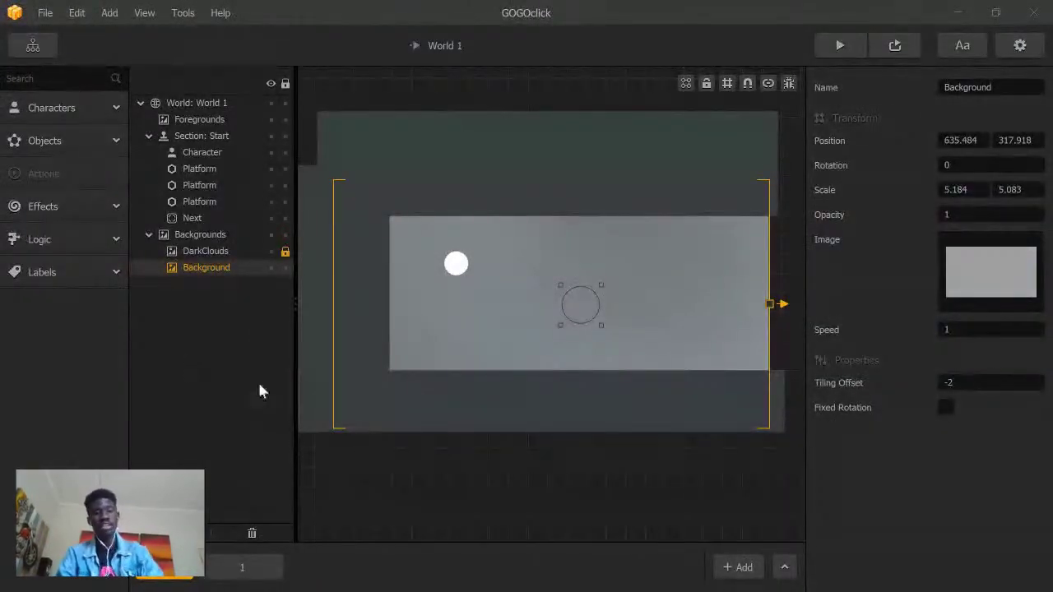
Step: Save the project as a Buildbox document named GOGOclick in the Demogames folder
key("ctrl+s")
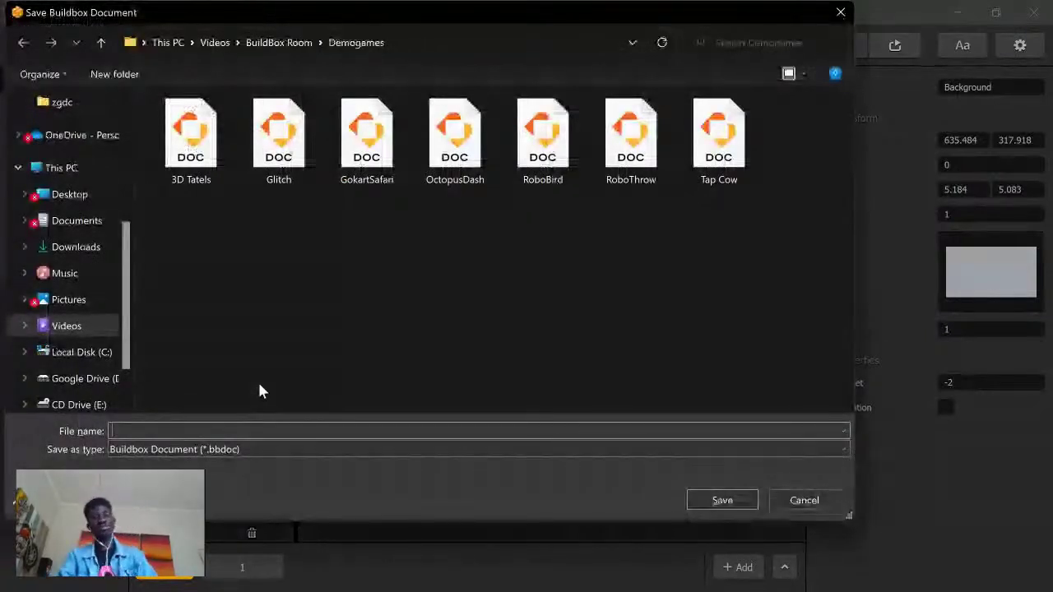
type("GOGOclick")
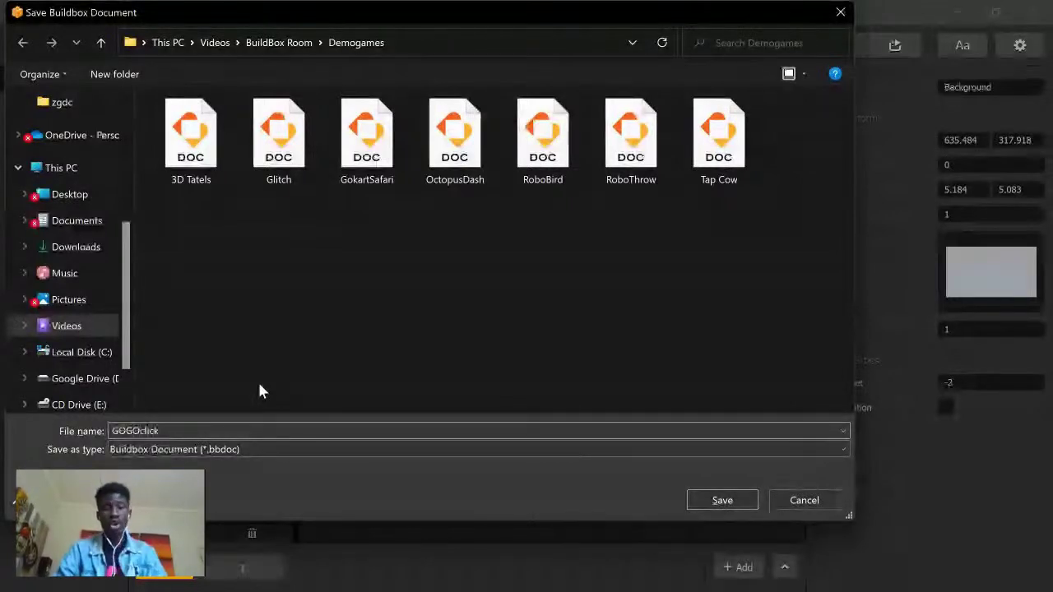
left_click(724, 504)
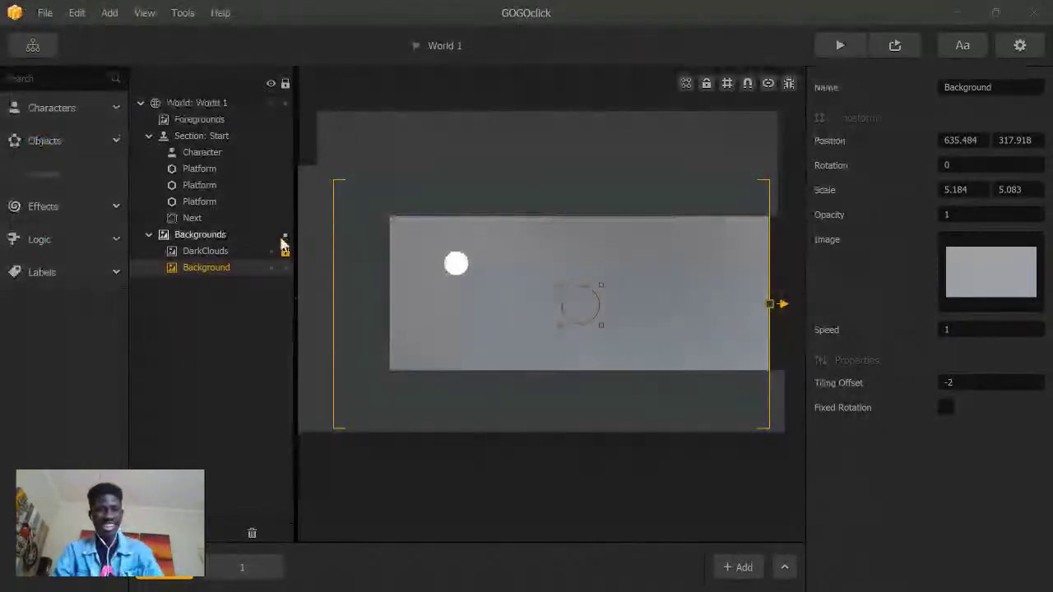
Step: Move the Character in World 1 to about position 325, 330, and undo a trial enlargement of it
left_click(87, 111)
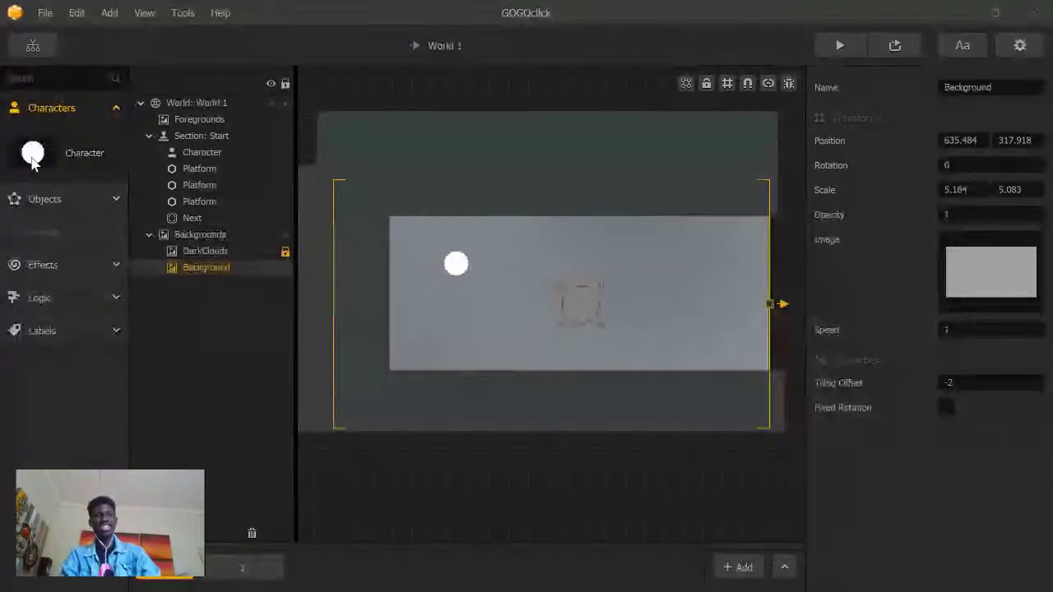
left_click(33, 157)
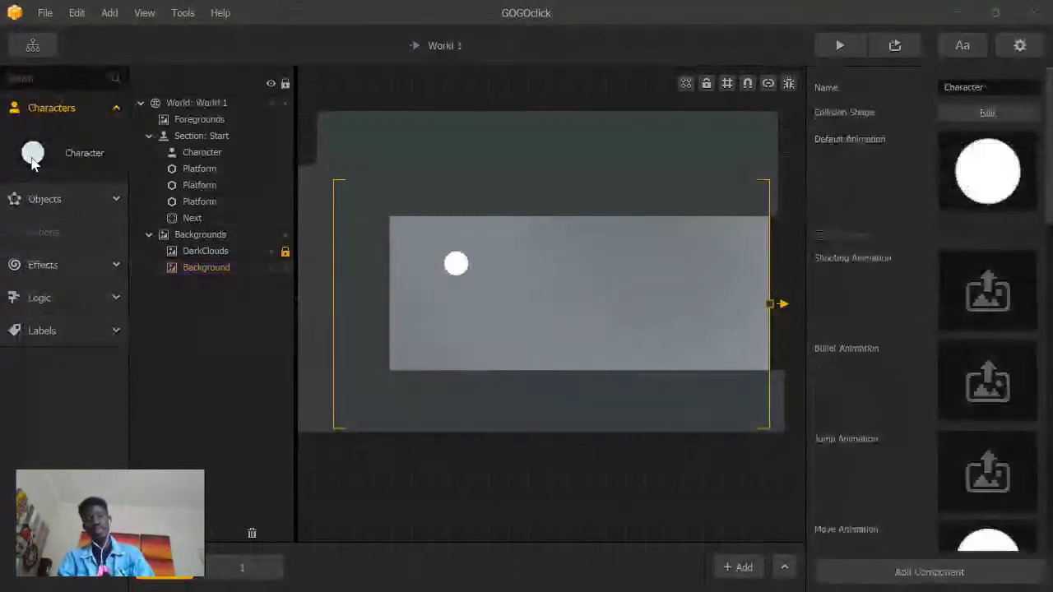
left_click(442, 283)
left_click_drag(442, 284, 462, 307)
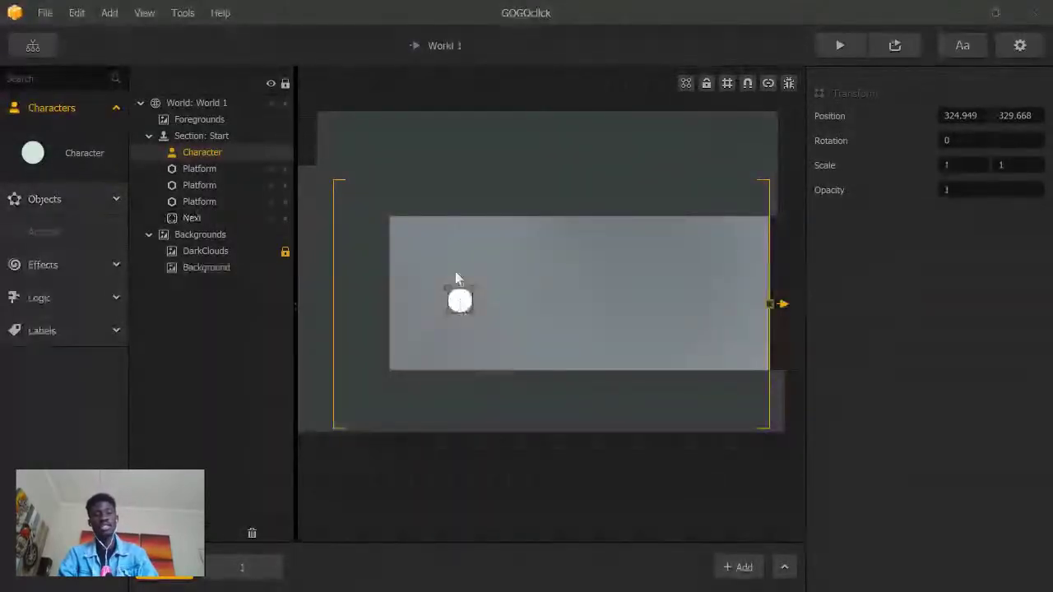
left_click_drag(477, 280, 512, 243)
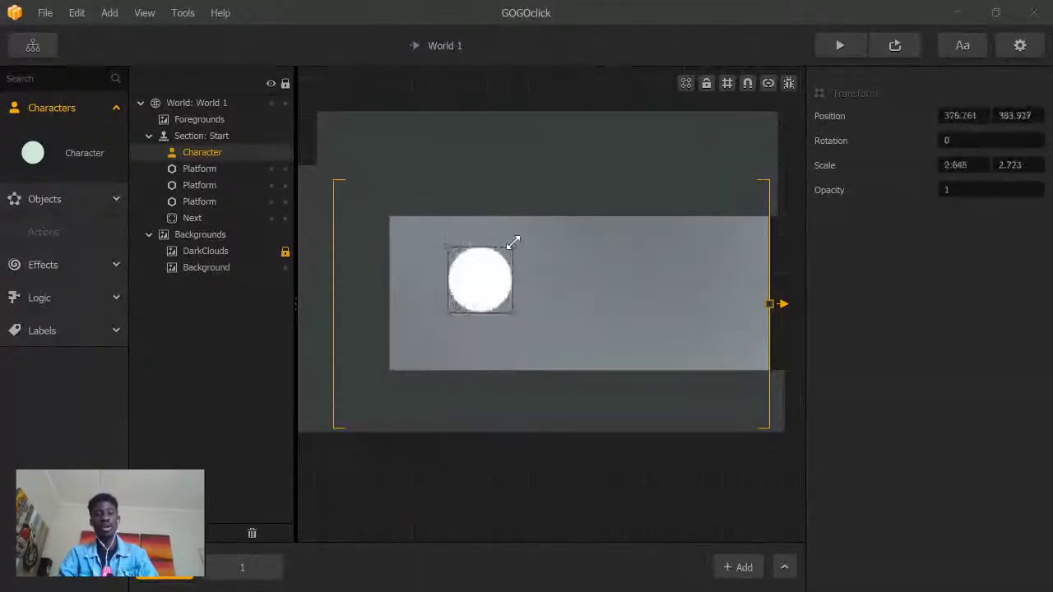
key("ctrl+z")
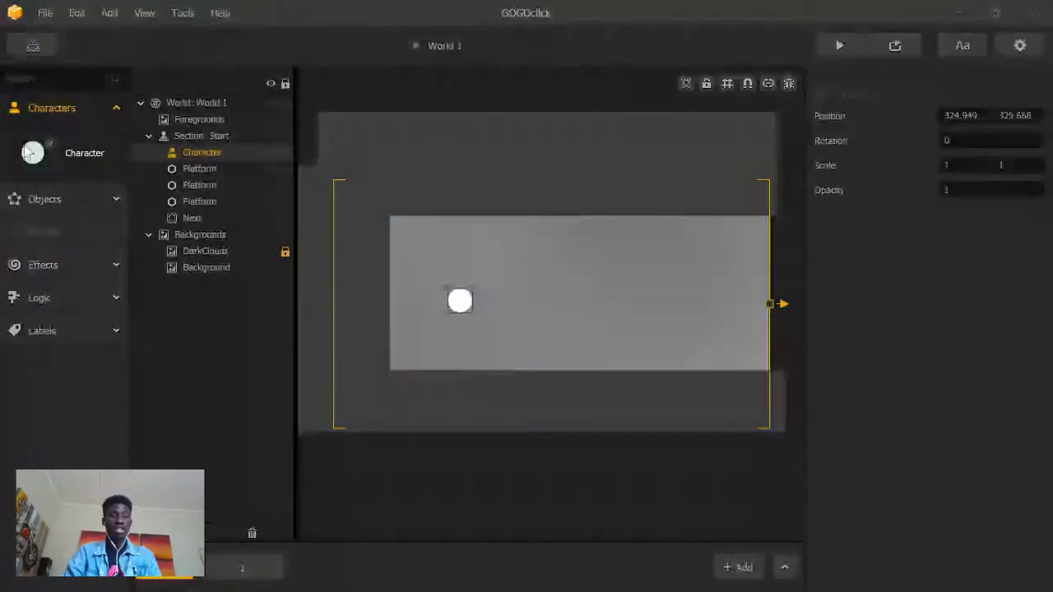
Step: Expand the Objects and Effects asset categories and look through the available items
left_click(72, 198)
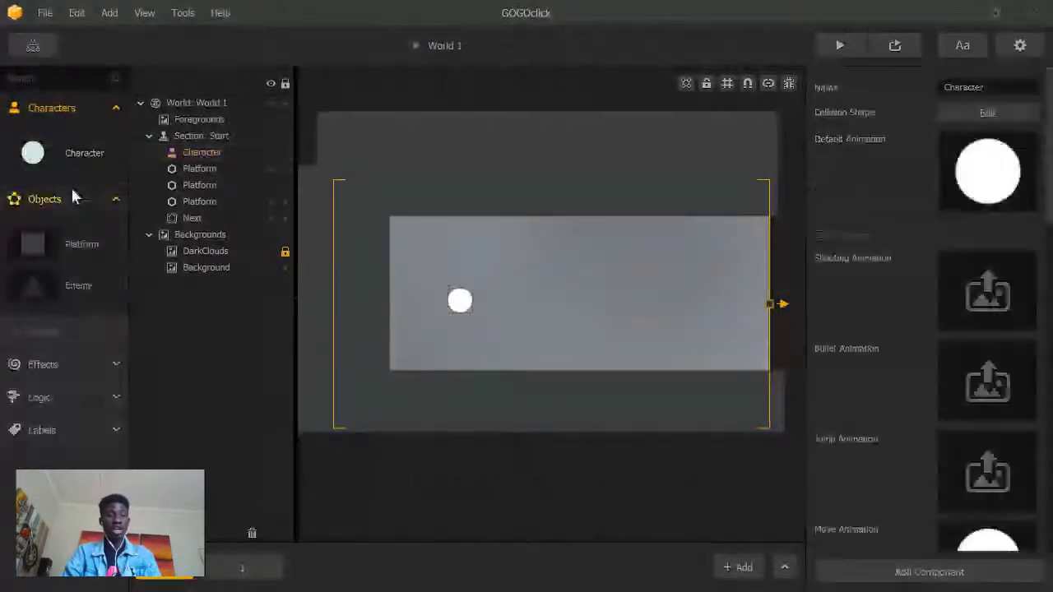
left_click(65, 365)
scroll(61, 449, "down", 1)
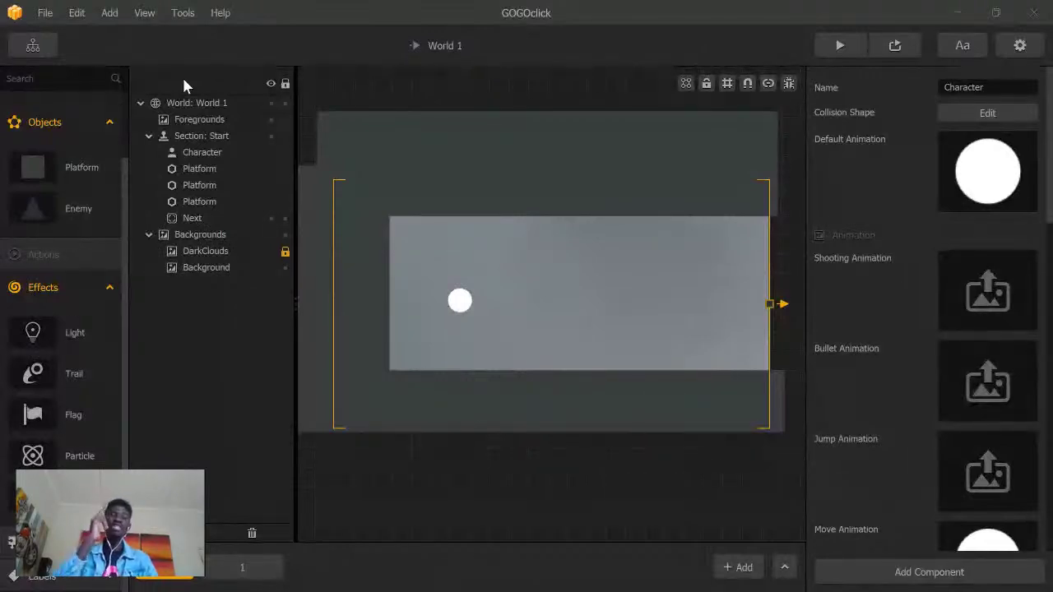
Step: Start a new project, saving the pending changes to GOGOclick
left_click(44, 12)
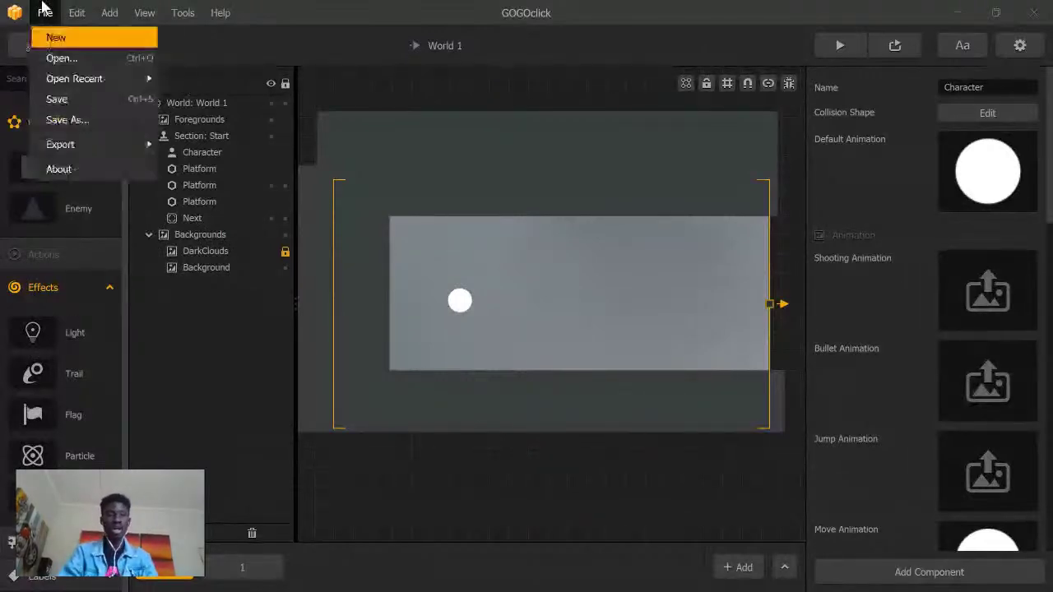
left_click(56, 37)
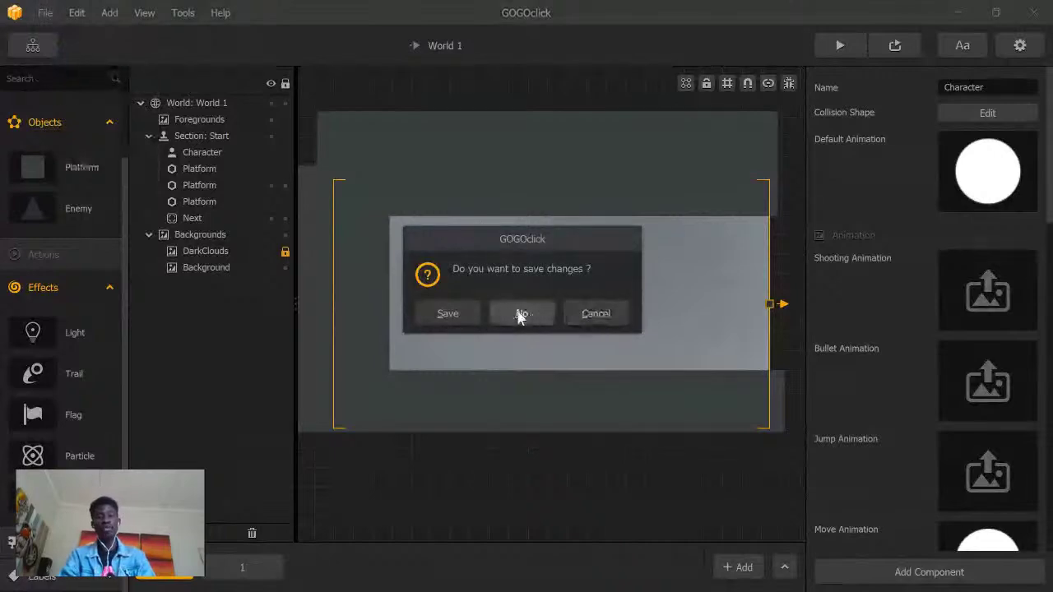
left_click(448, 315)
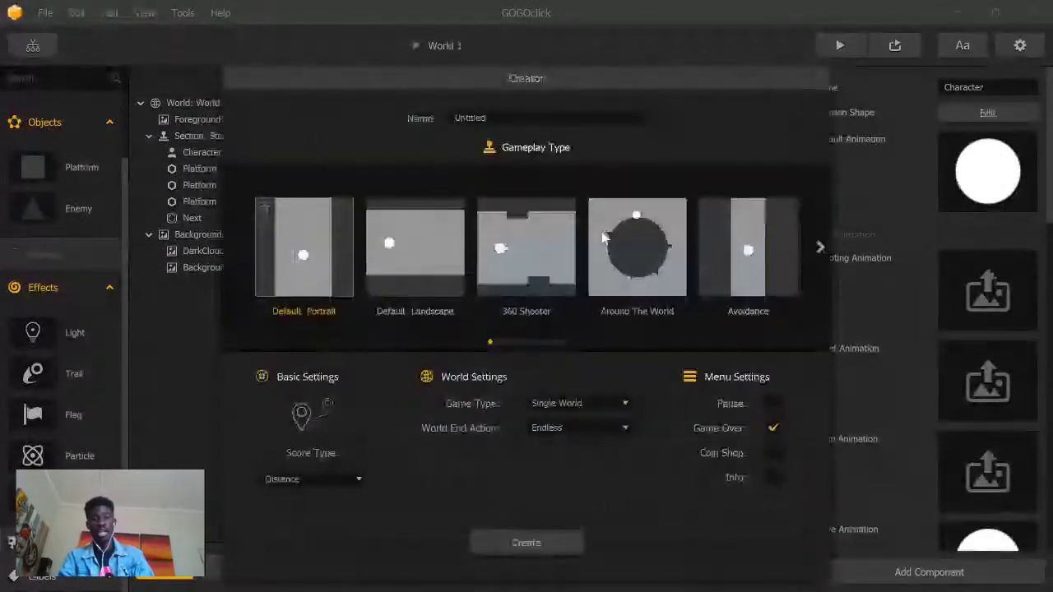
Step: Browse the first two pages of gameplay types, including Around The World, and close the Creator without creating a project
left_click(663, 262)
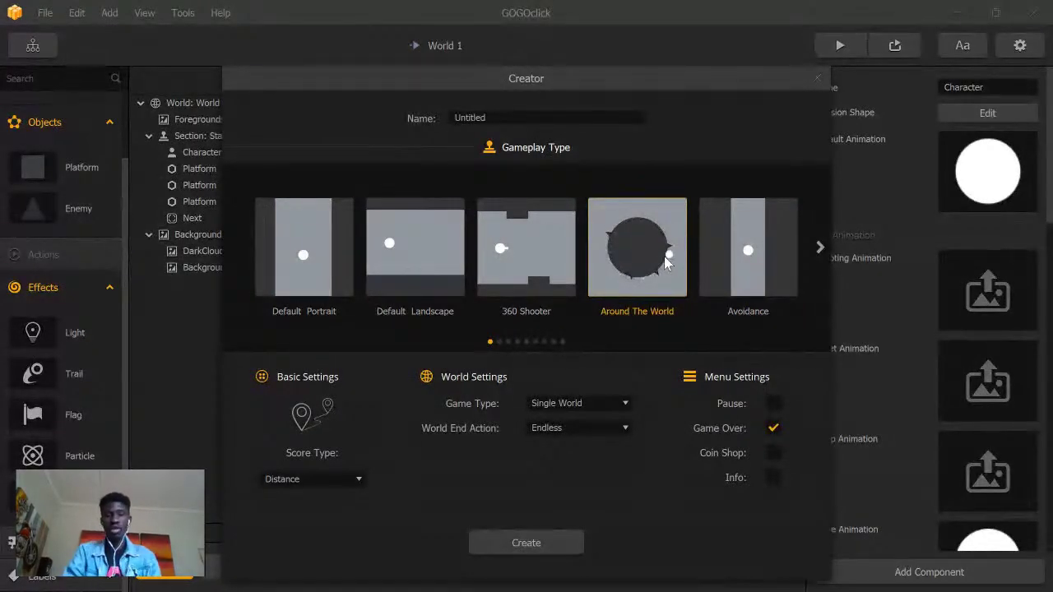
left_click(817, 250)
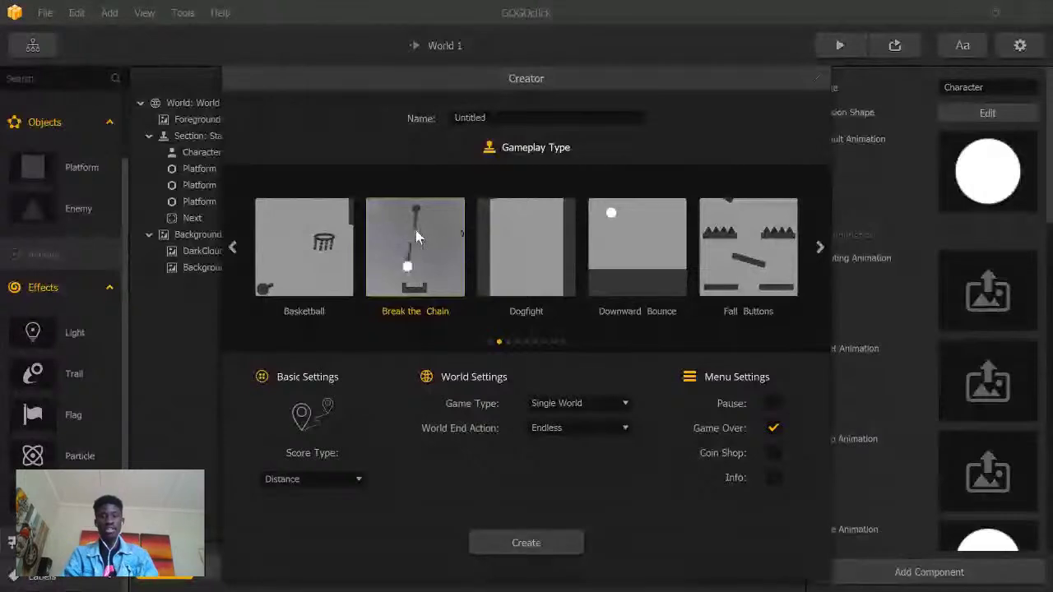
left_click(817, 79)
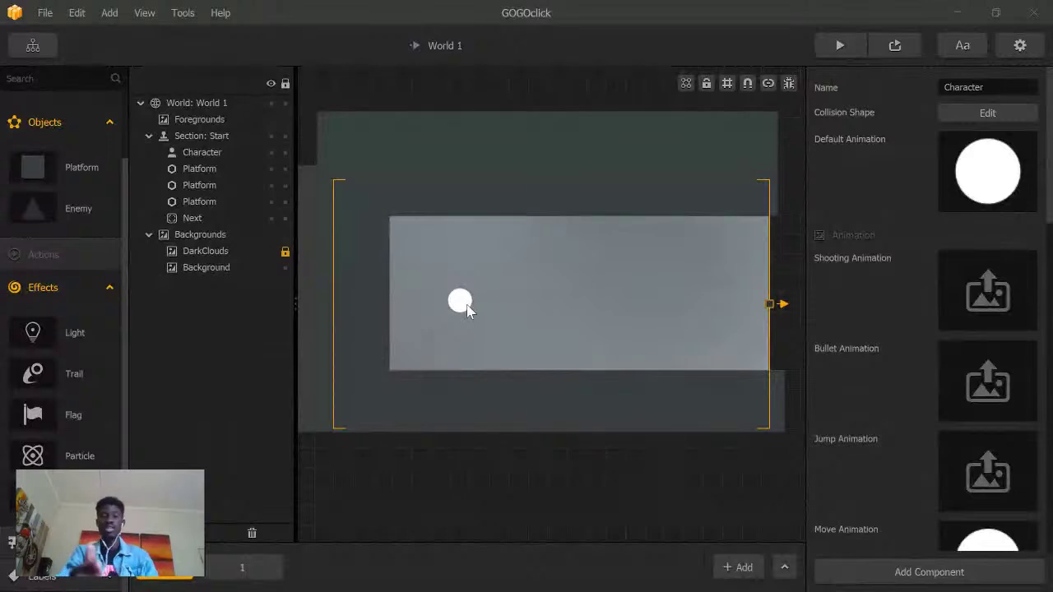
Step: View the World Select UI from the Game Mind Map, and move its node lower and farther from the world nodes
scroll(102, 337, "up", 2)
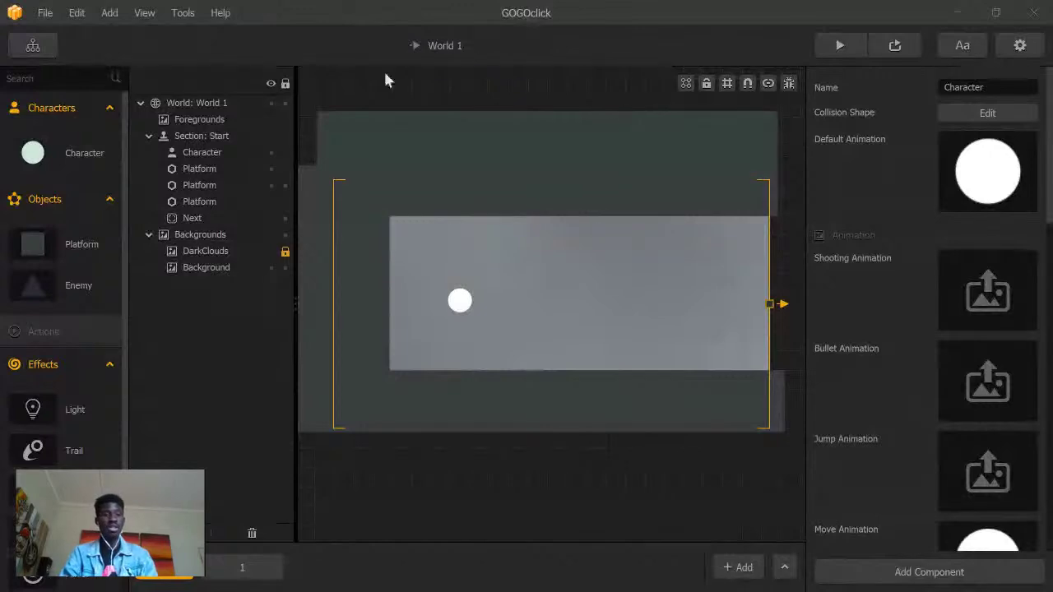
left_click(35, 46)
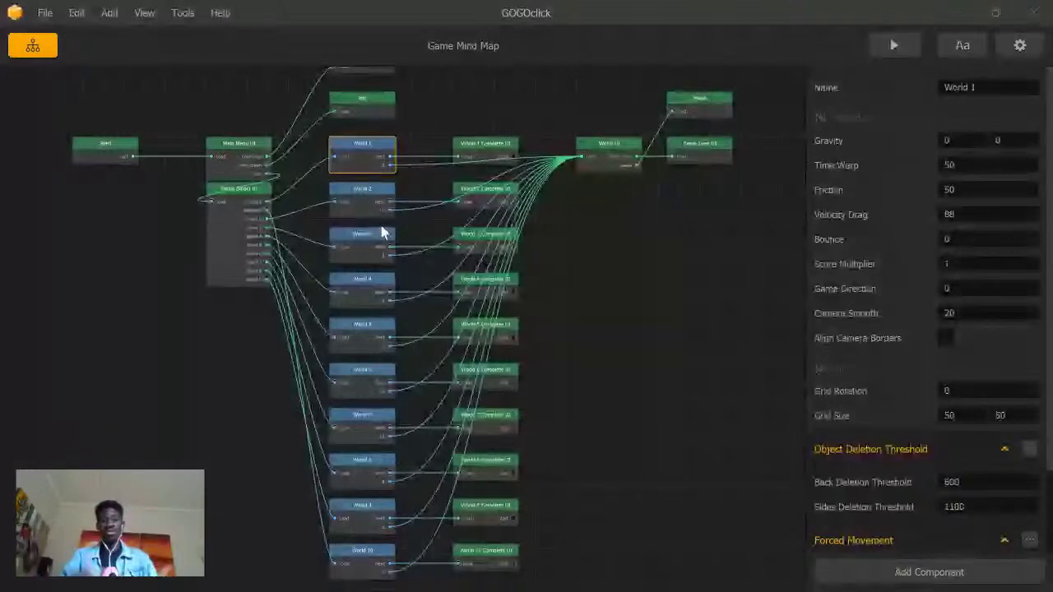
left_click(235, 259)
double_click(235, 259)
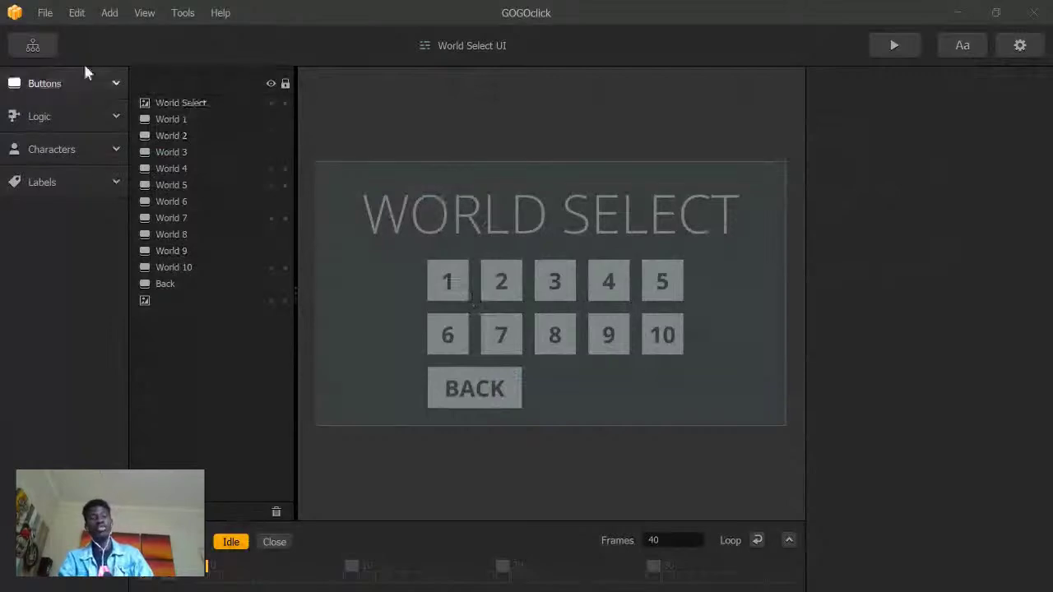
left_click(49, 51)
left_click_drag(226, 214, 175, 285)
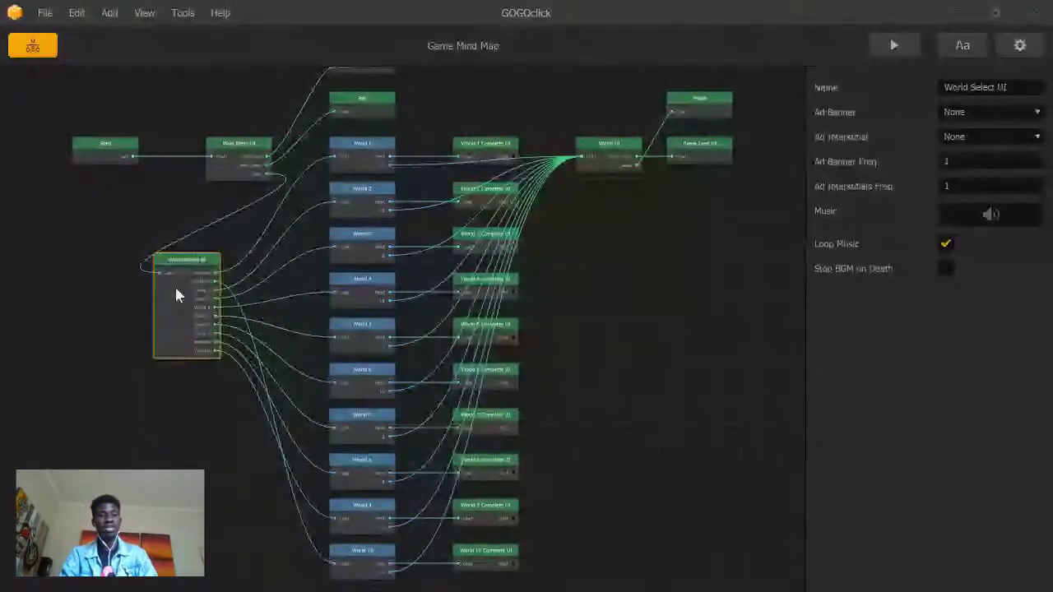
Step: Reopen the World Select UI and inspect the properties of the World 2, World 6, World 8 and World 1 buttons
double_click(175, 285)
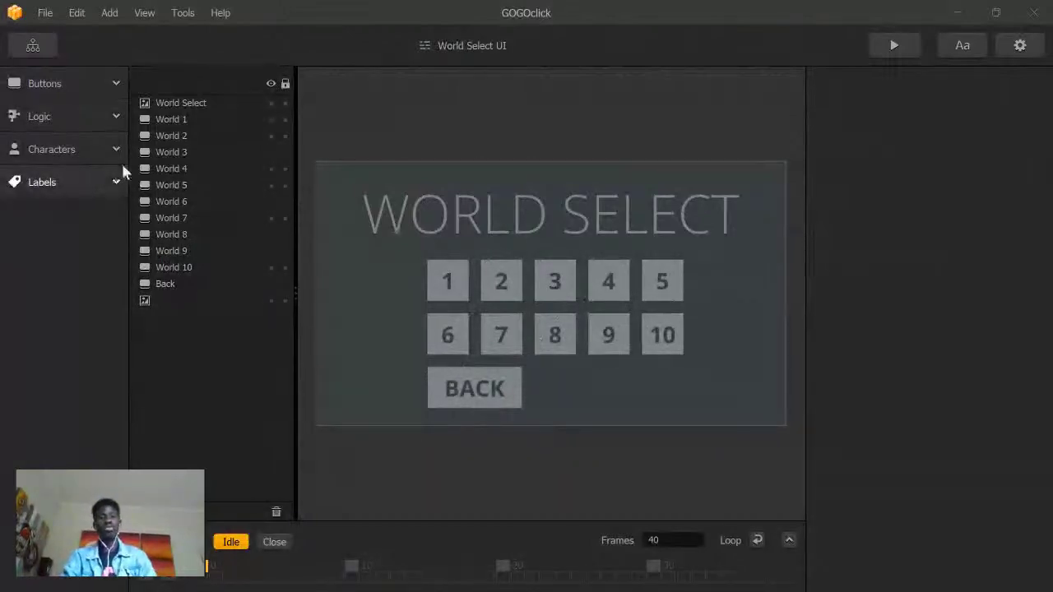
left_click(164, 137)
left_click(175, 201)
left_click(174, 233)
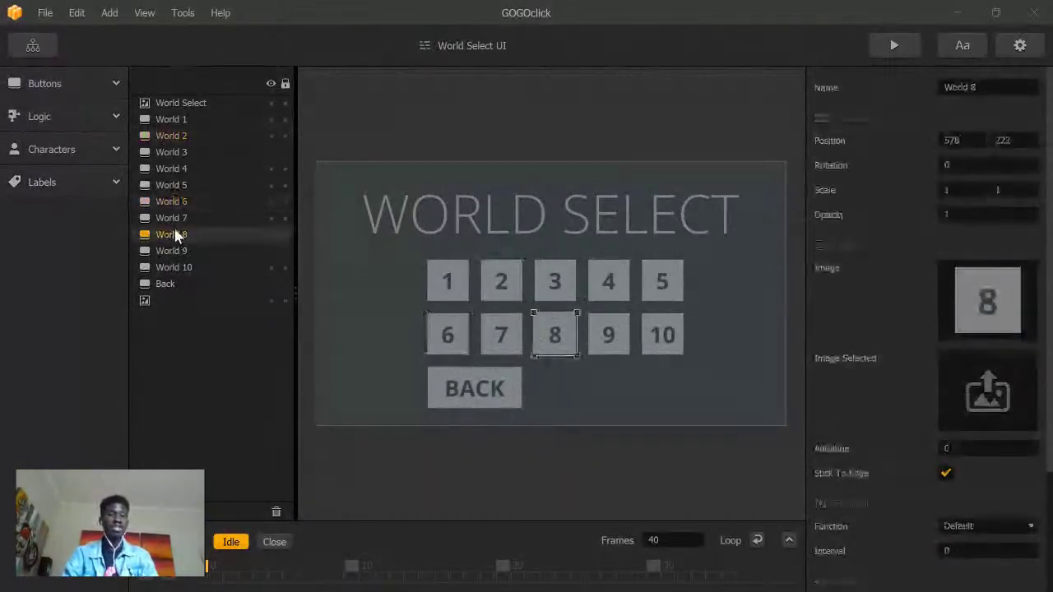
left_click(167, 119)
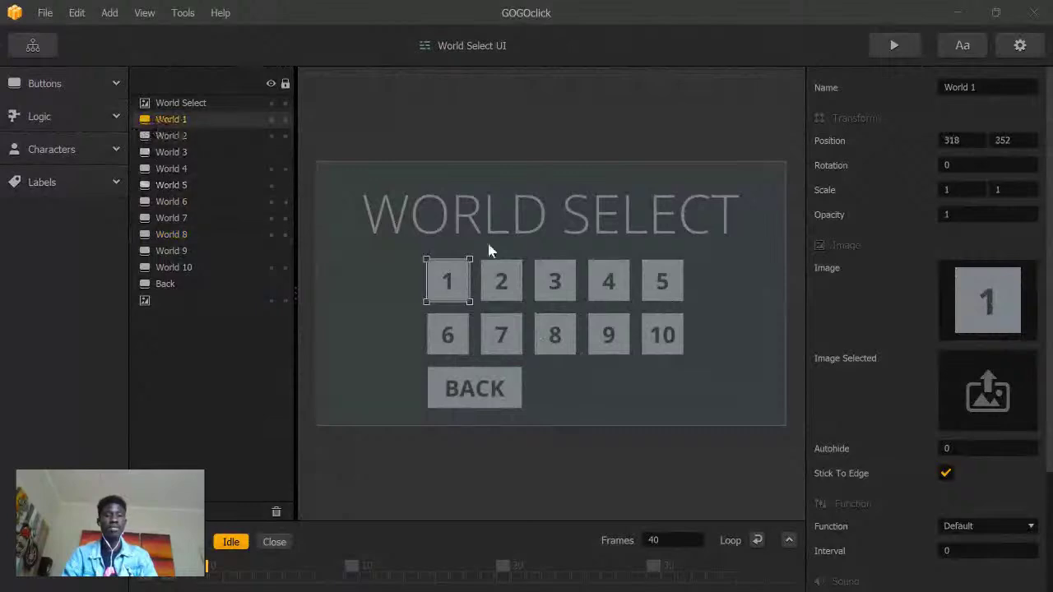
mouse_move(934, 285)
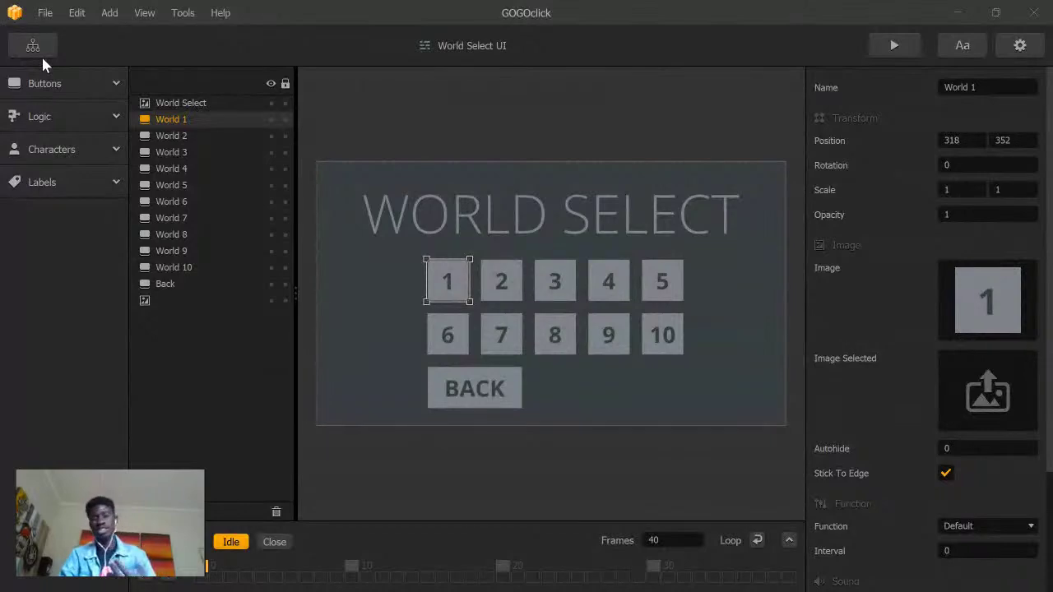
Step: Return to the Game Mind Map, check the Start node's settings, and open its screen for editing
left_click(42, 55)
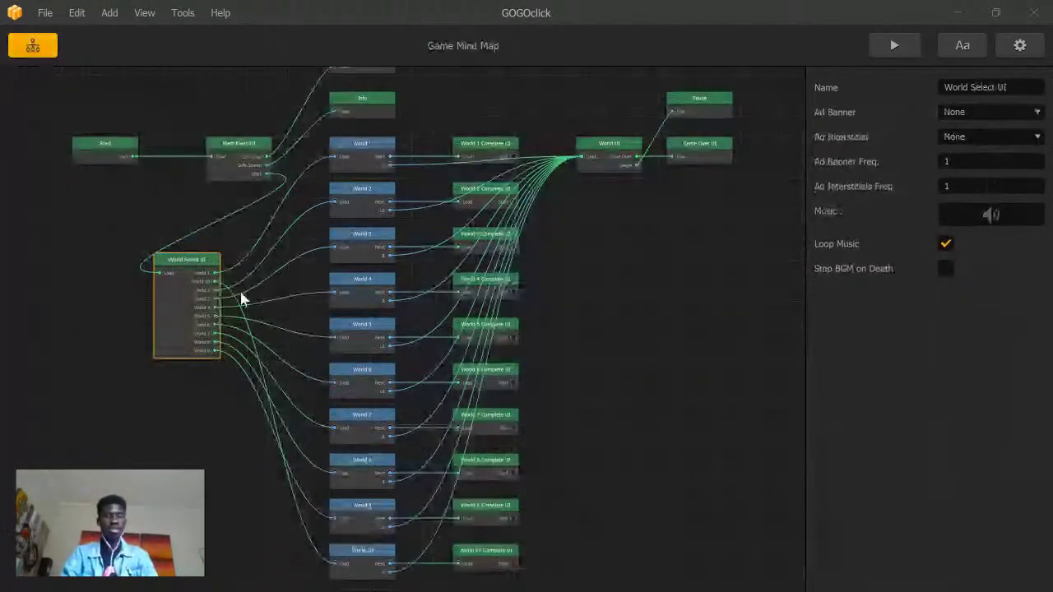
left_click(103, 146)
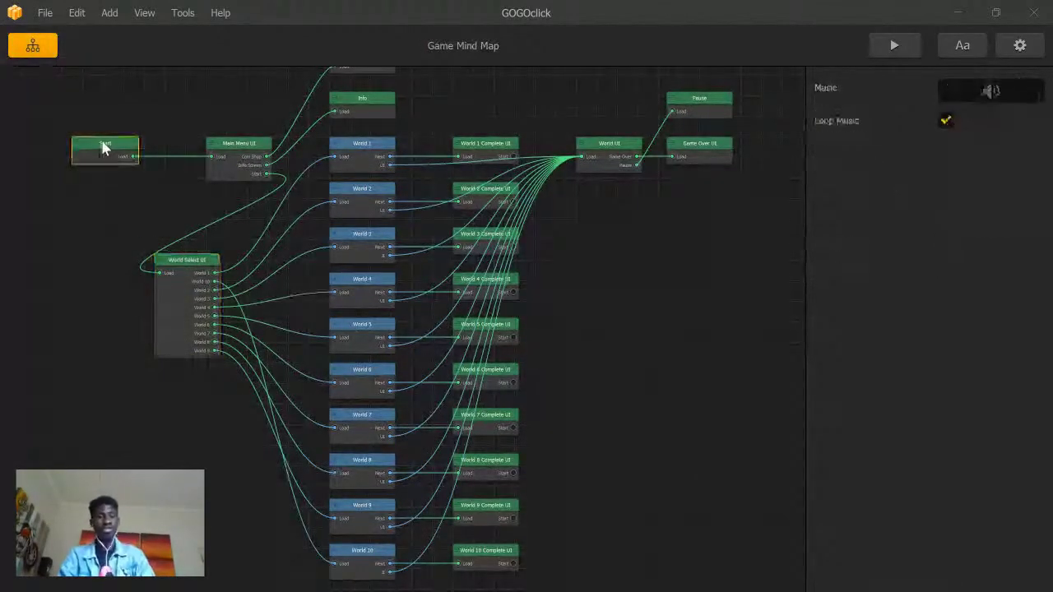
double_click(102, 147)
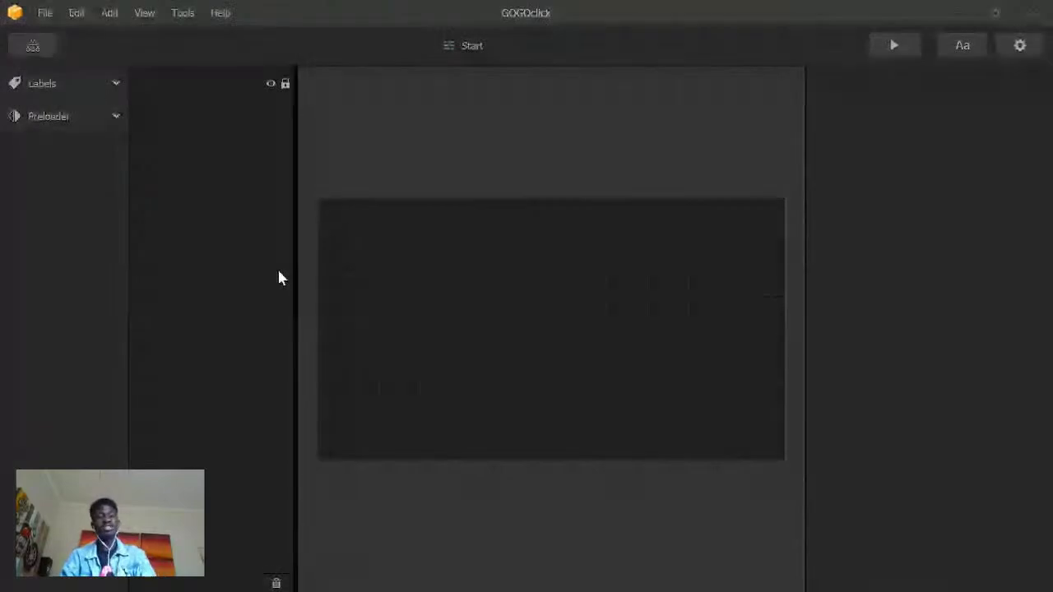
left_click(31, 42)
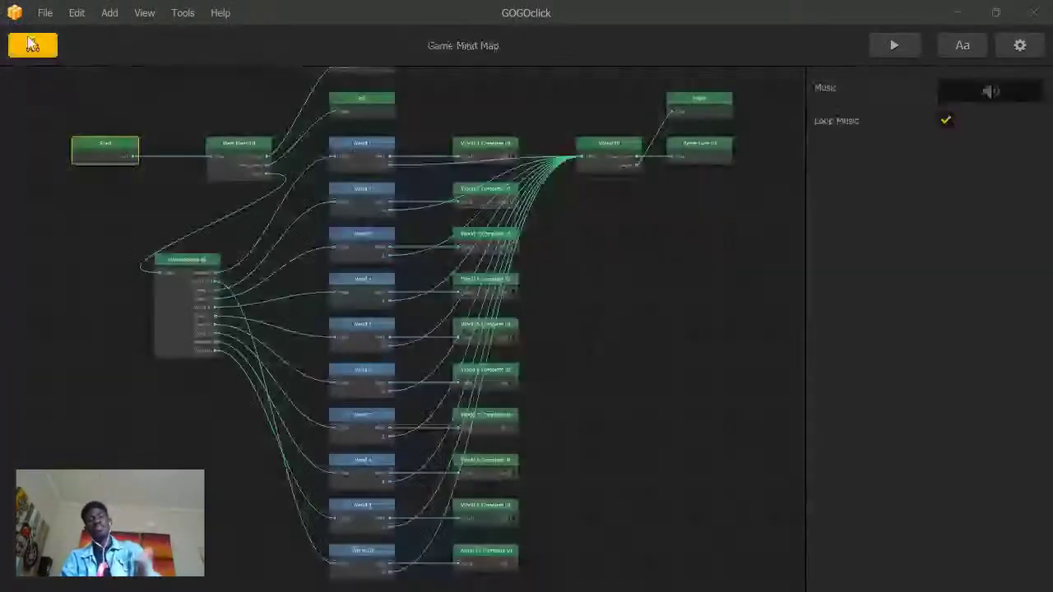
double_click(109, 150)
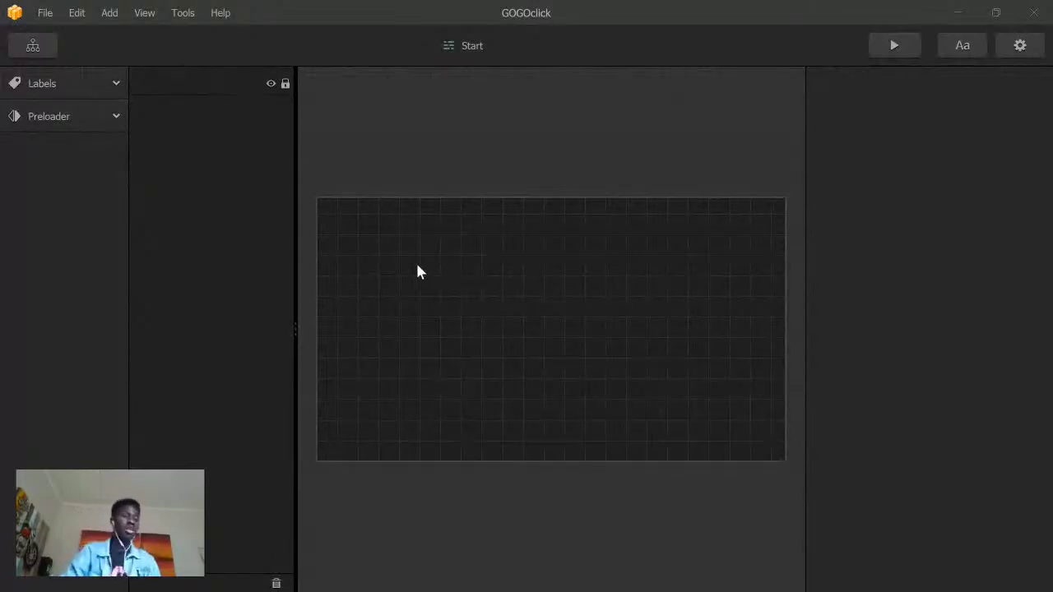
Step: Place a Default Font label on the Start screen and delete it again
left_click(63, 83)
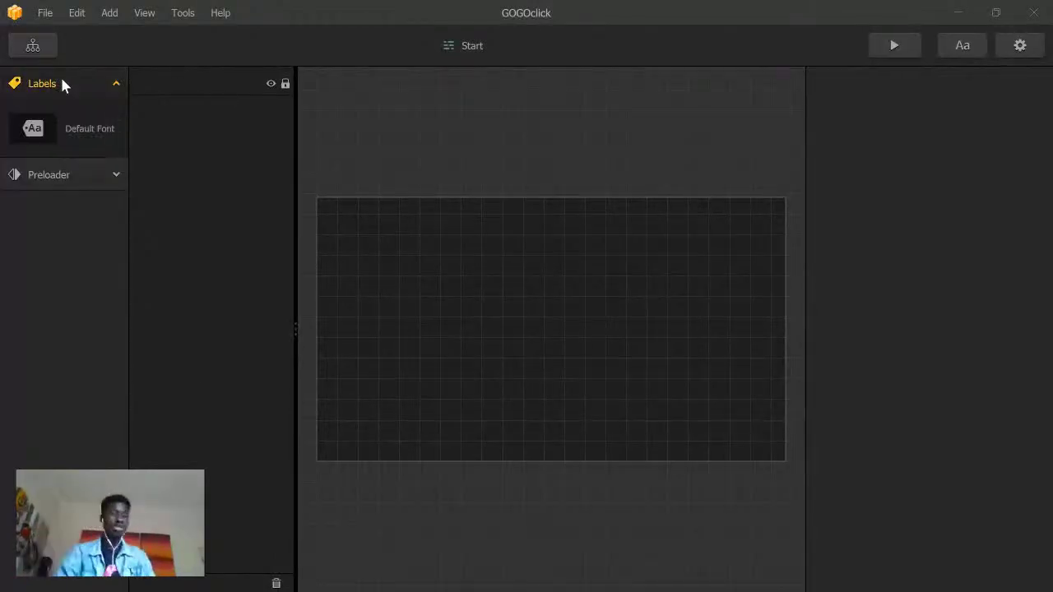
left_click_drag(33, 131, 495, 352)
key("Delete")
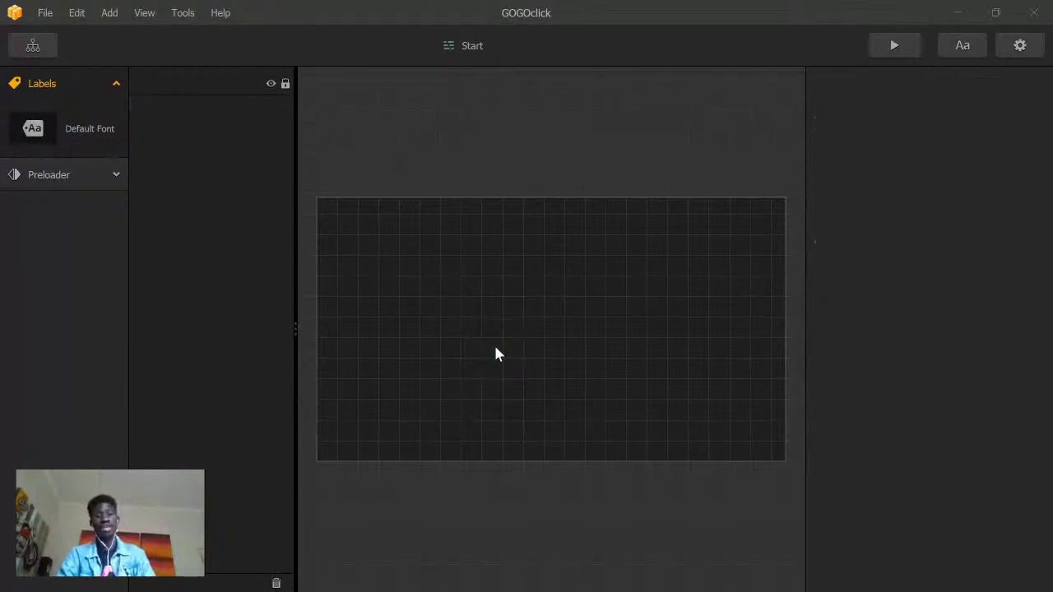
Step: Add a preloader Loading Bar to the Start screen at about position 461, 146, and return to the Game Mind Map
left_click(66, 175)
left_click_drag(33, 219, 520, 408)
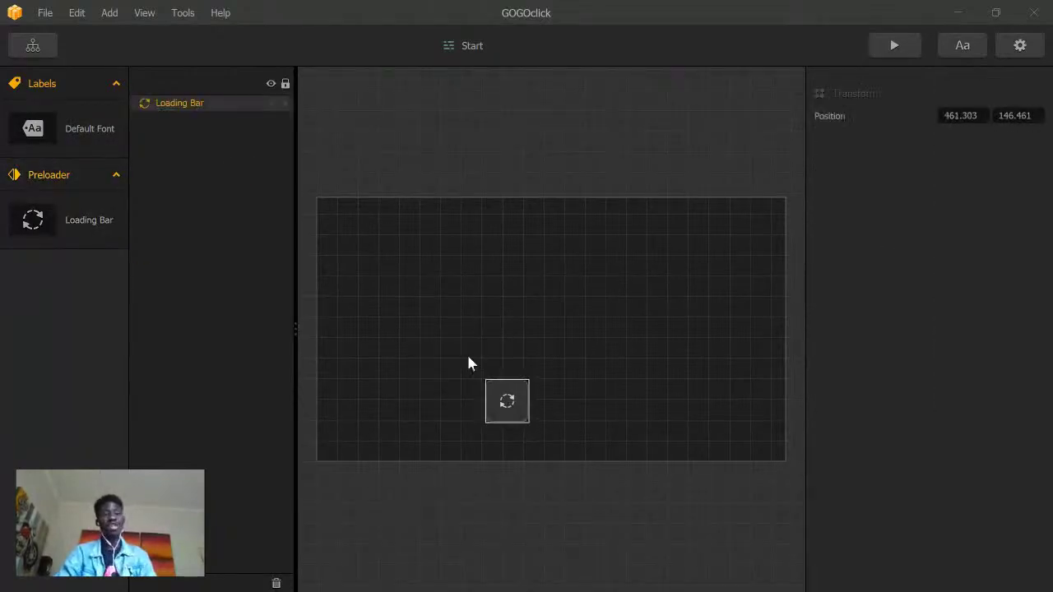
left_click(58, 83)
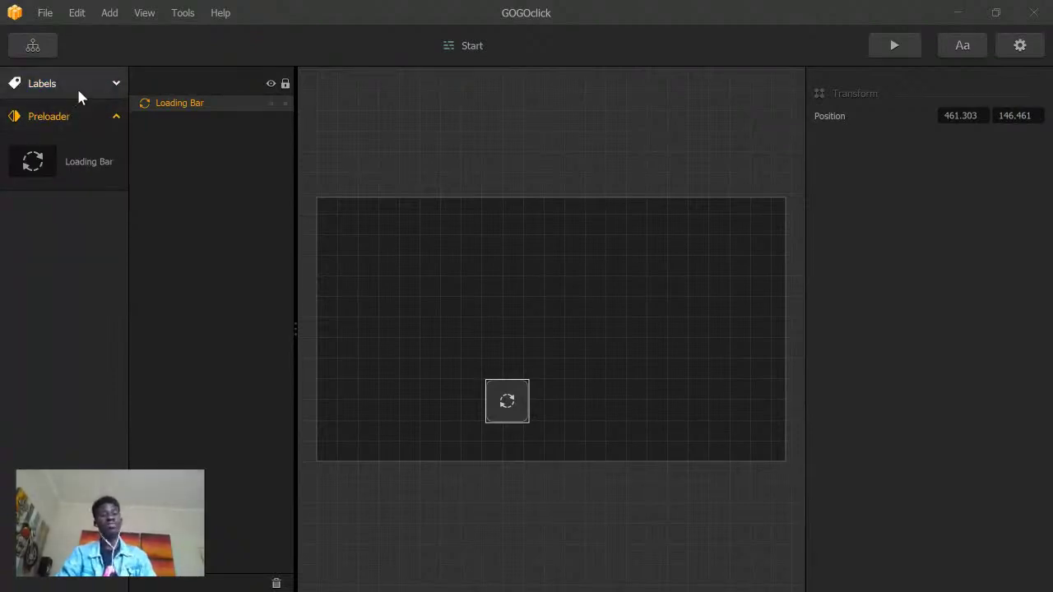
left_click(77, 85)
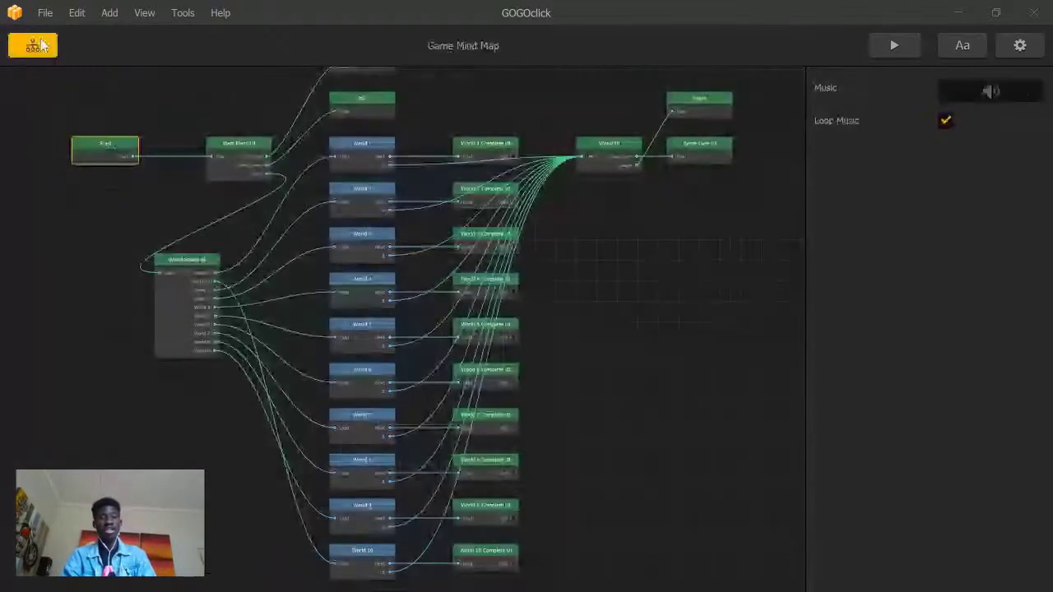
left_click(39, 42)
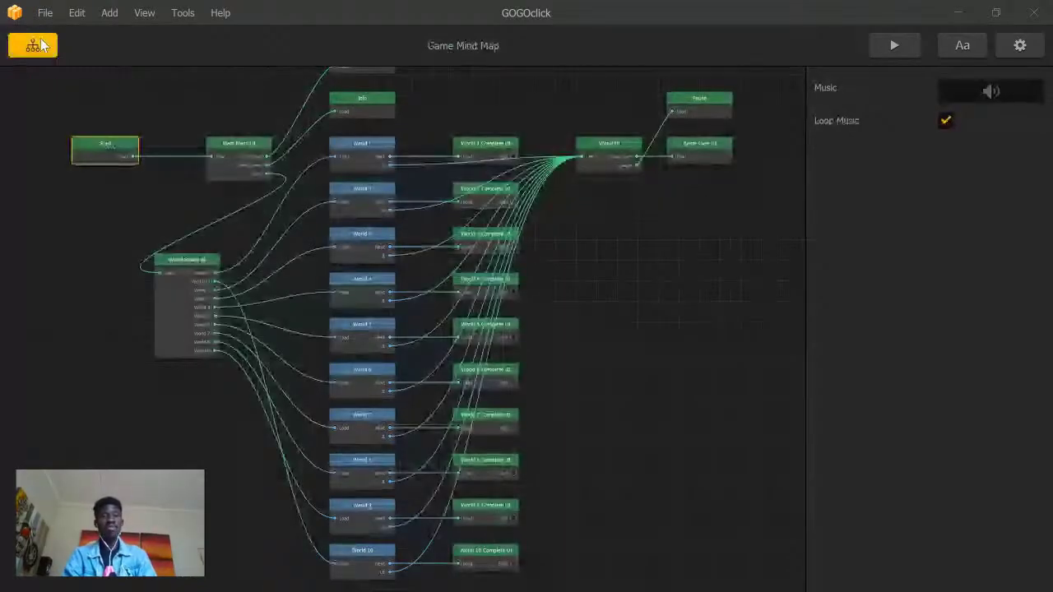
Step: Open the Main Menu UI, move the GAME title image slightly upward, and check the Start button's properties before returning to the mind map
double_click(239, 145)
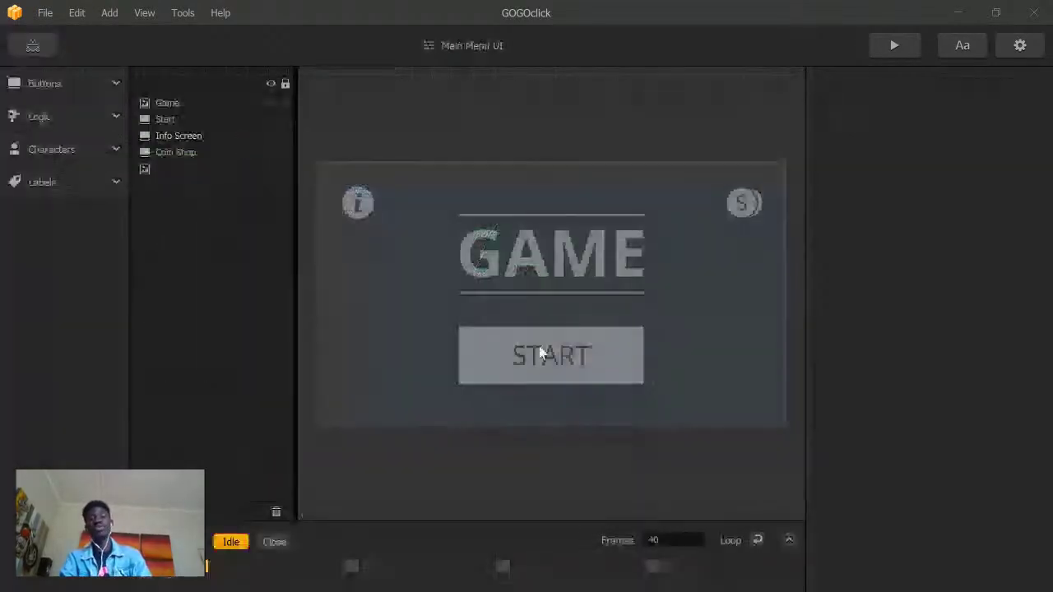
left_click(537, 279)
left_click_drag(499, 319, 549, 296)
left_click(545, 376)
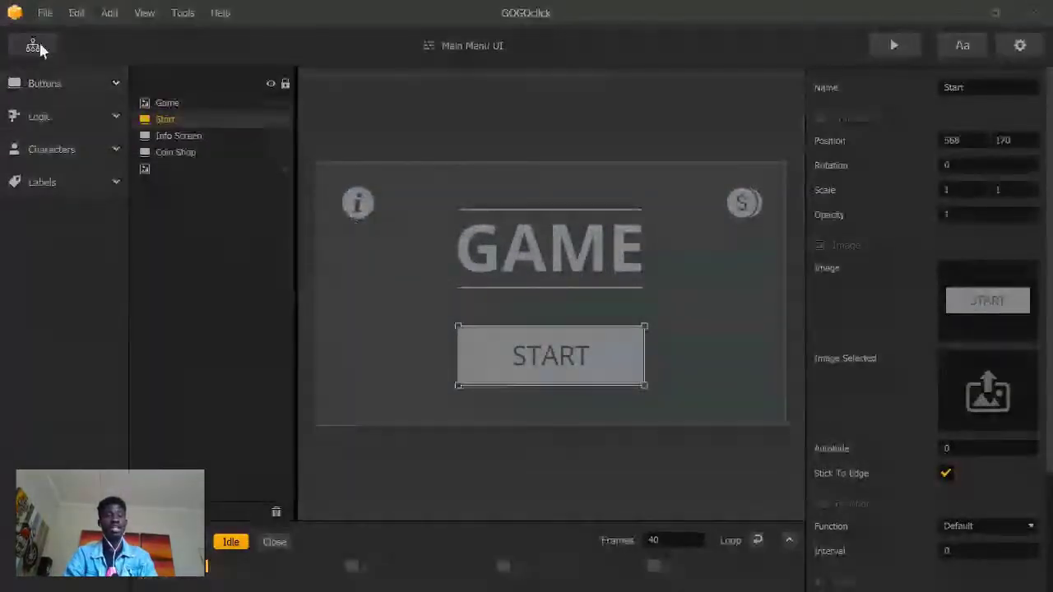
left_click(34, 44)
Step: View the Coin Shop and Info screens from the Game Mind Map, returning to the map after each
scroll(397, 228, "up", 2)
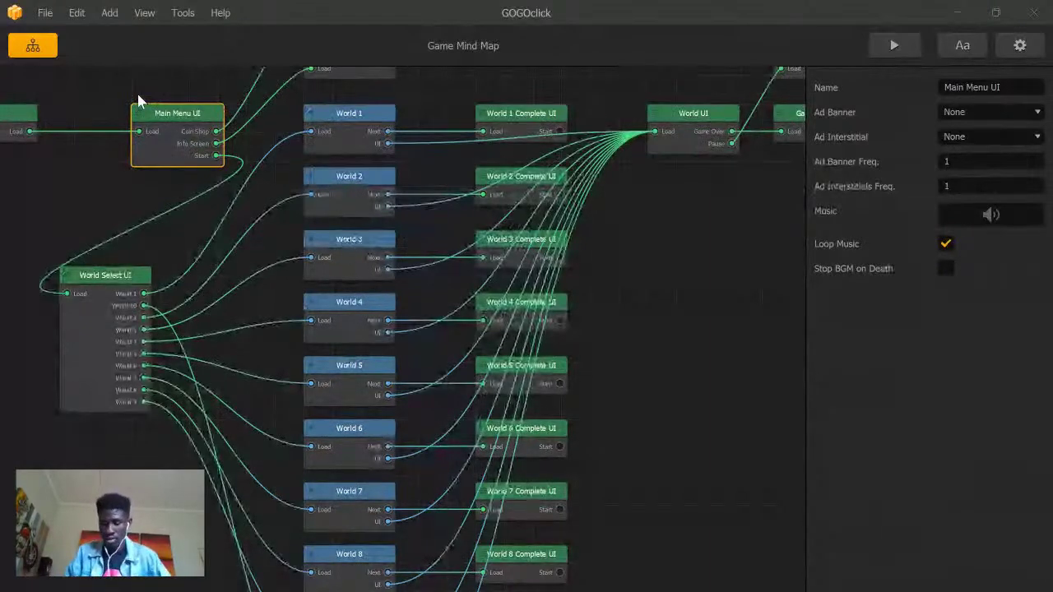
scroll(356, 294, "up", 1)
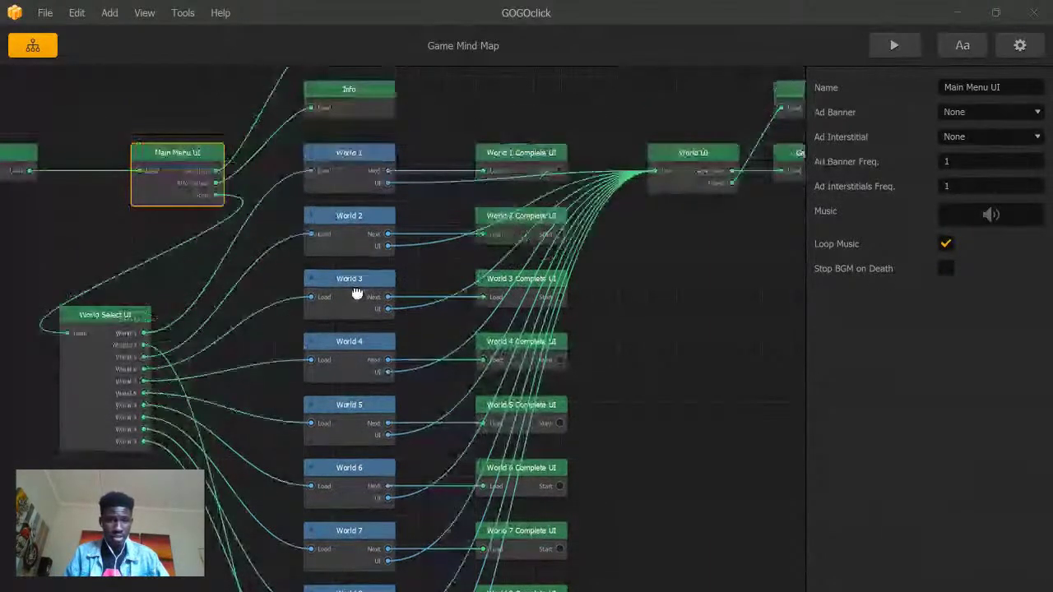
scroll(357, 293, "up", 5)
double_click(371, 231)
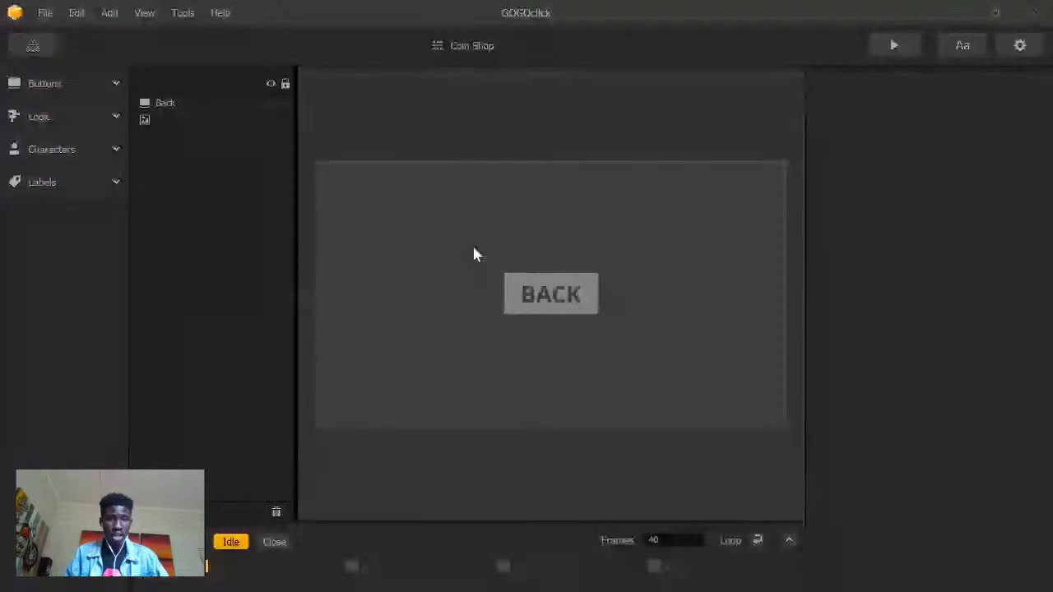
left_click(51, 49)
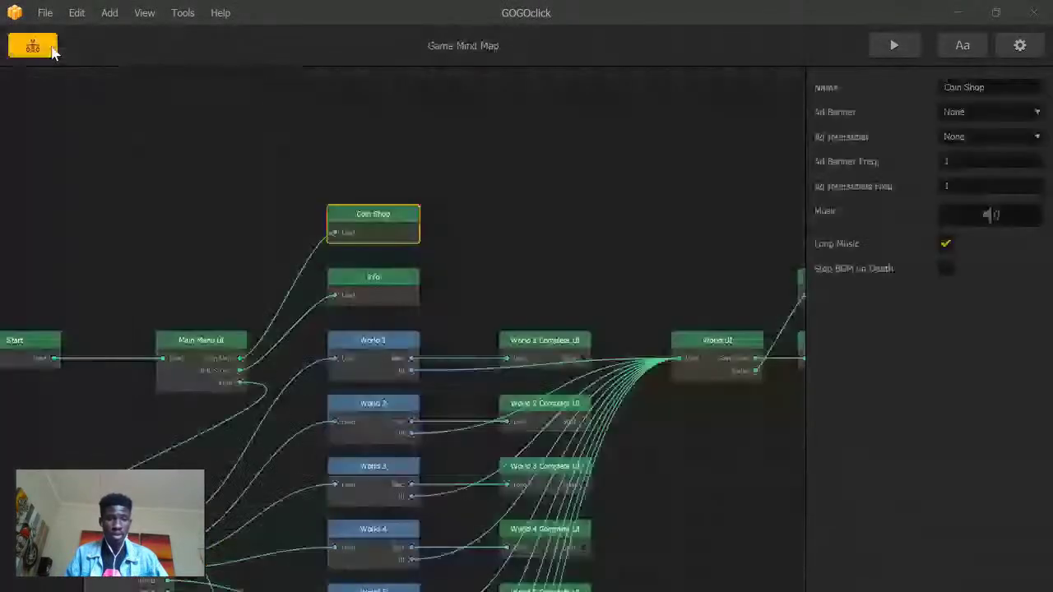
double_click(373, 298)
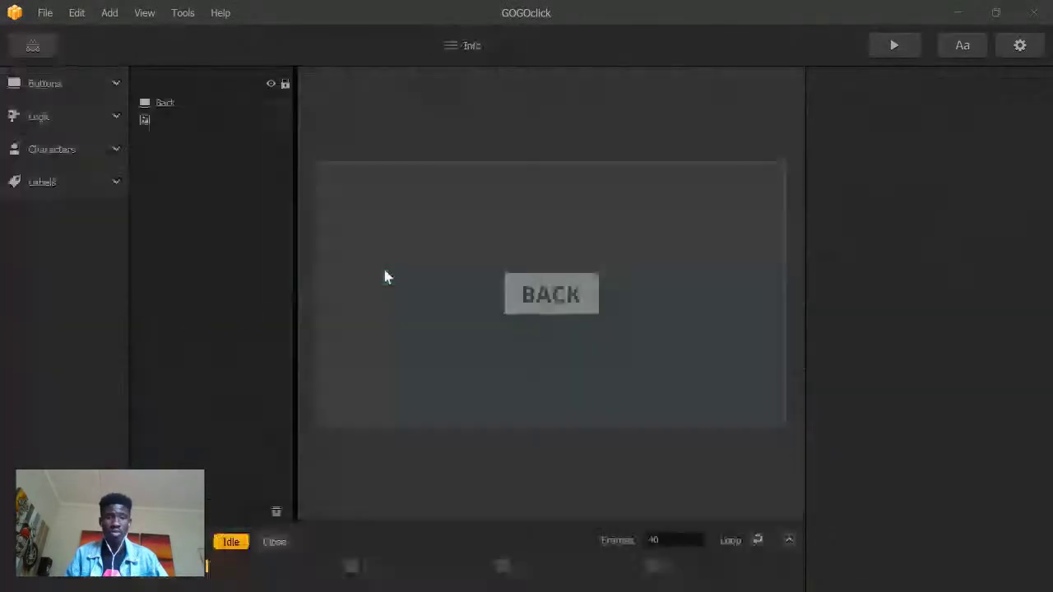
left_click(33, 47)
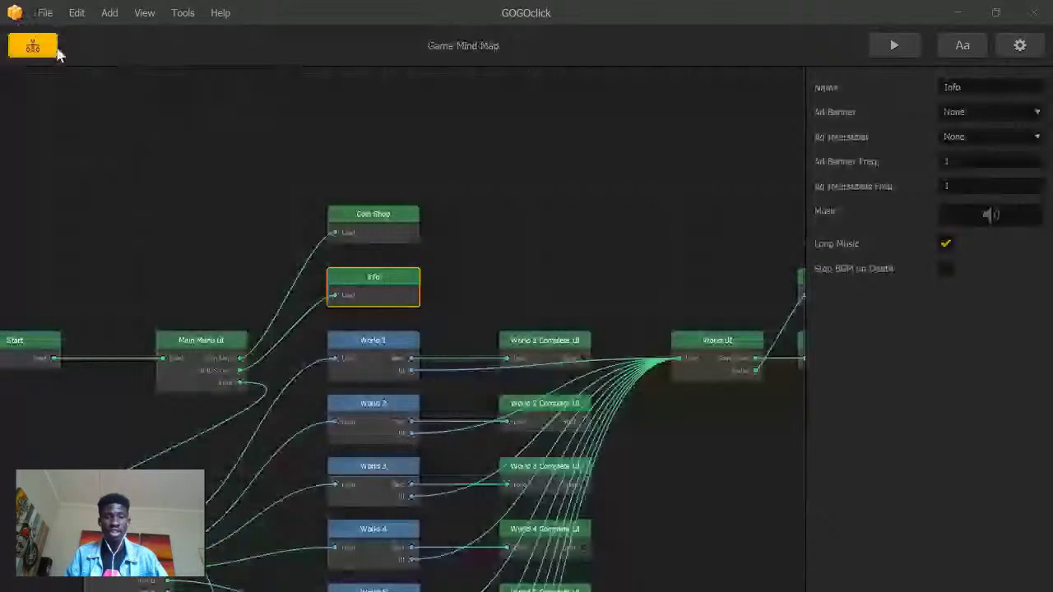
Step: View the World 1 scene and the World 1 Complete UI screen, returning to the Game Mind Map after each
left_click(528, 329)
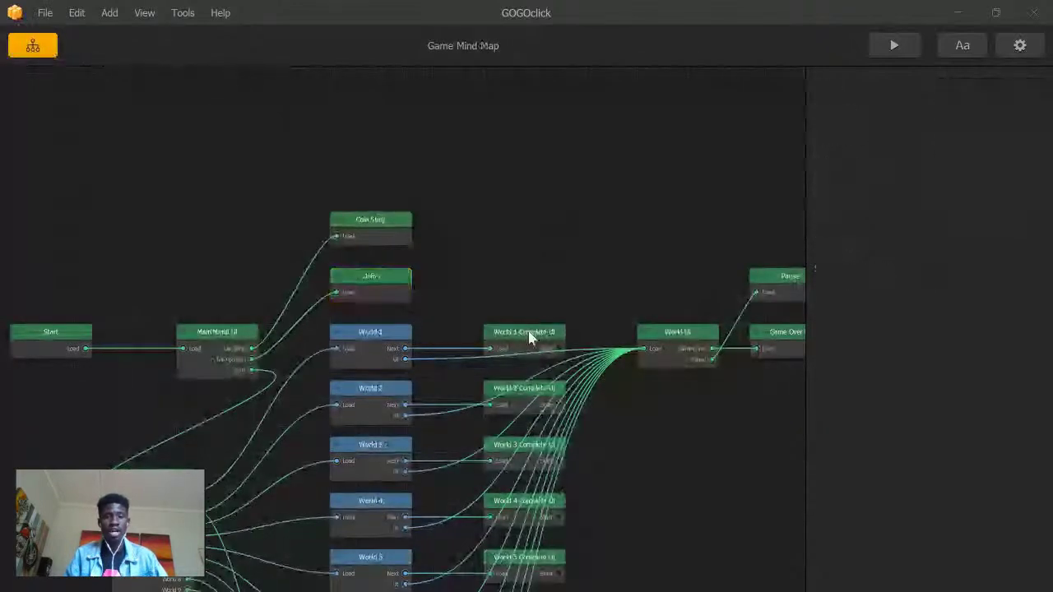
double_click(350, 337)
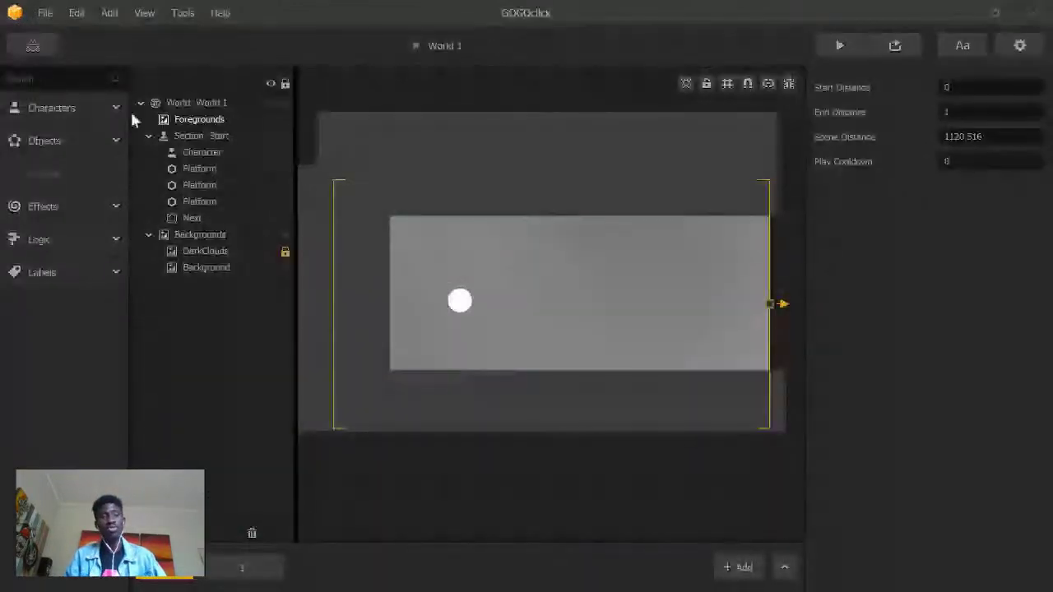
left_click(38, 47)
double_click(518, 336)
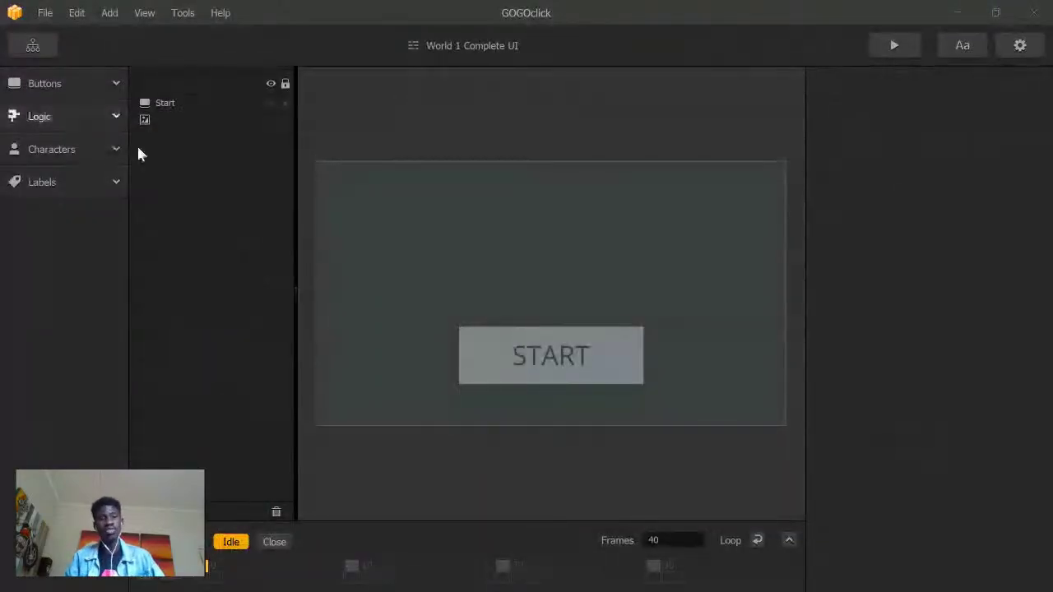
left_click(30, 48)
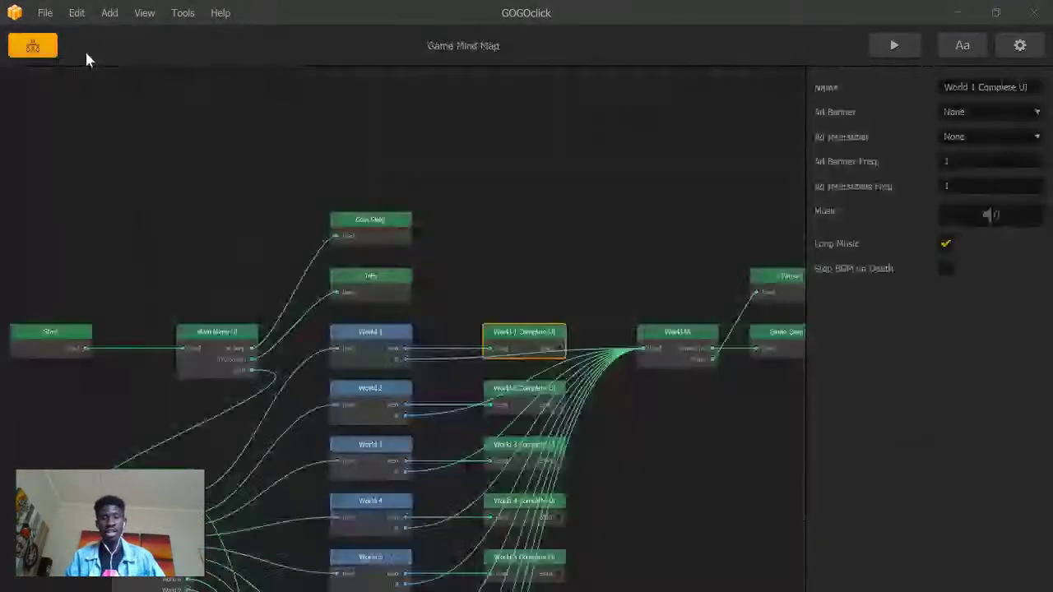
Step: Open the World UI screen, inspect the Joystick Touch Area's properties, and return to the Game Mind Map
double_click(668, 336)
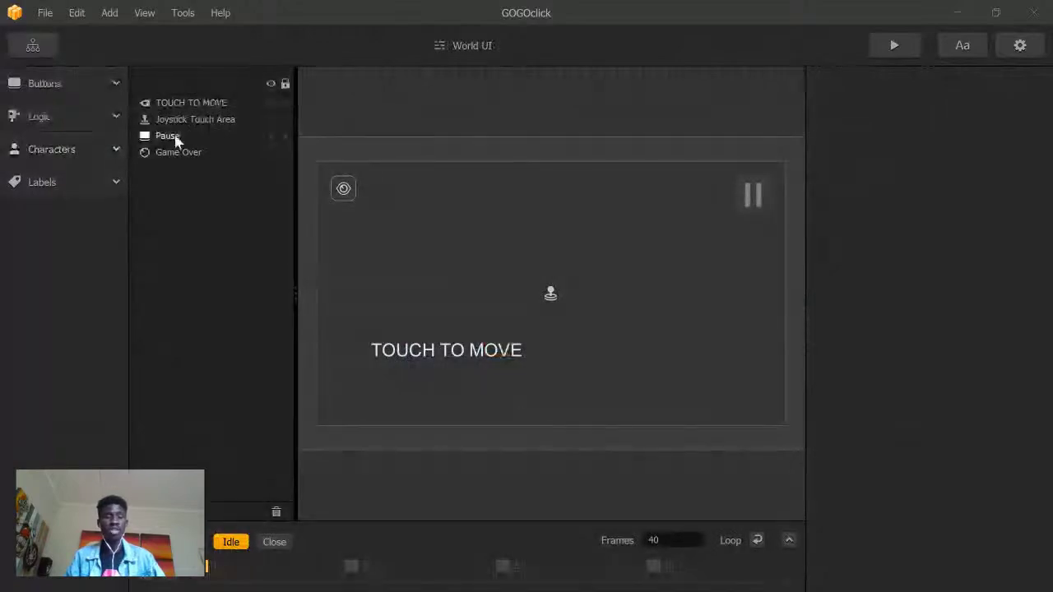
left_click(550, 296)
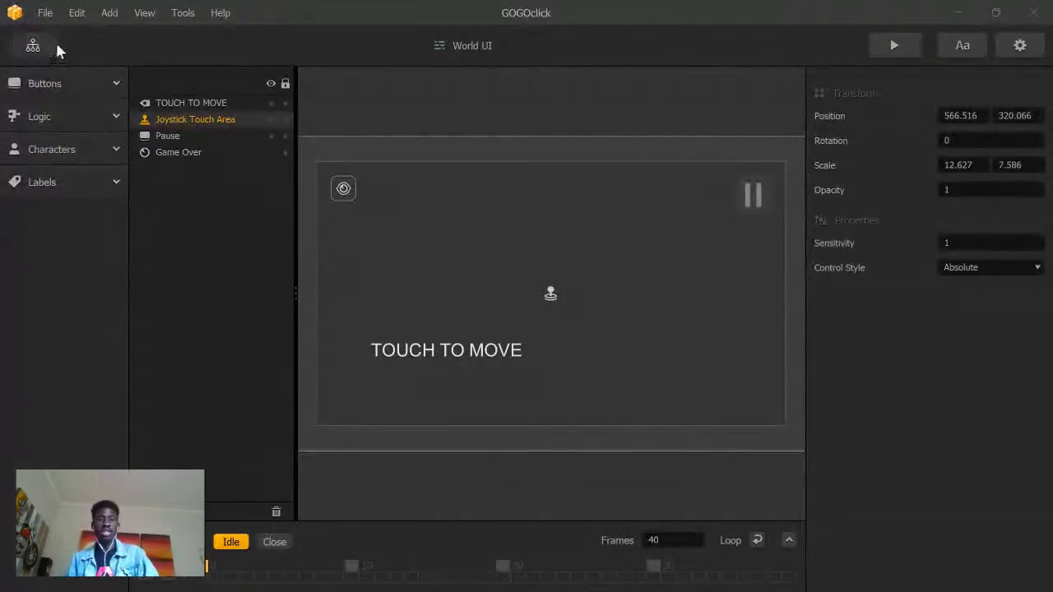
left_click(33, 46)
Step: Preview the game from World 1, restart the preview to watch the loading bar, and close it to return to the mind map
double_click(374, 350)
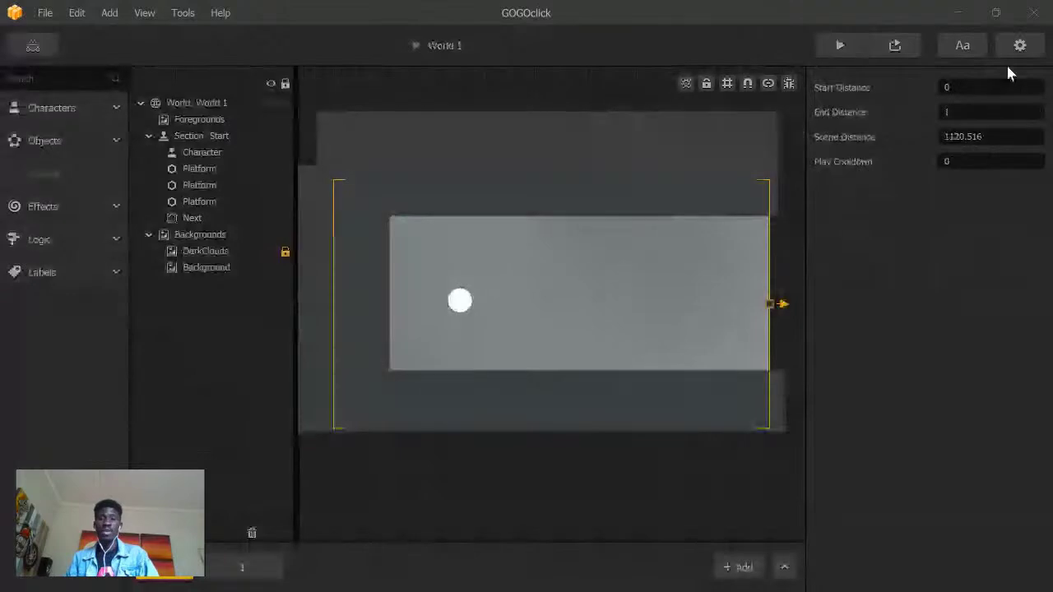
left_click(853, 48)
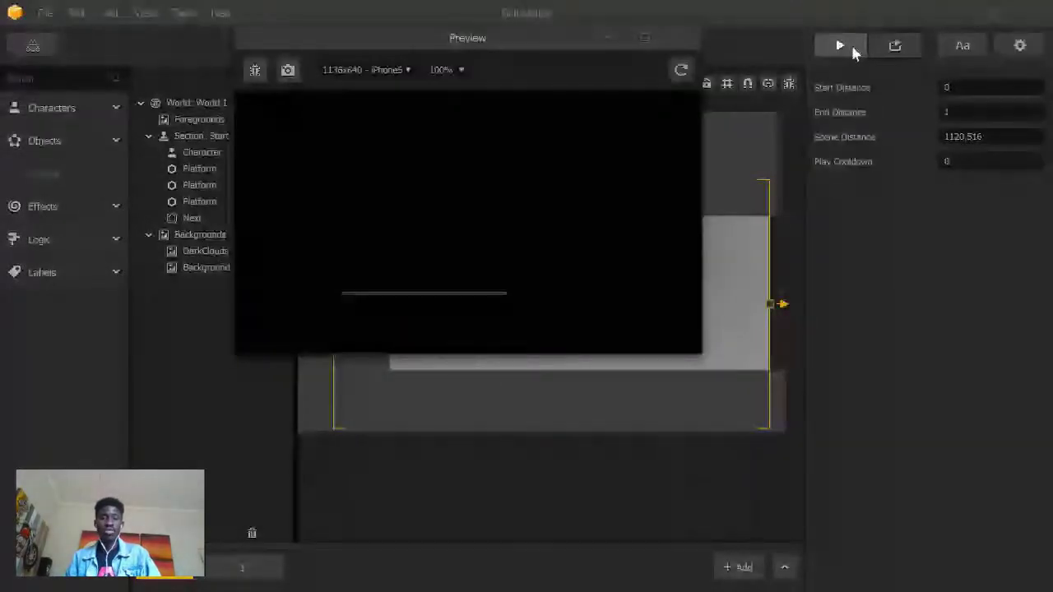
left_click(678, 71)
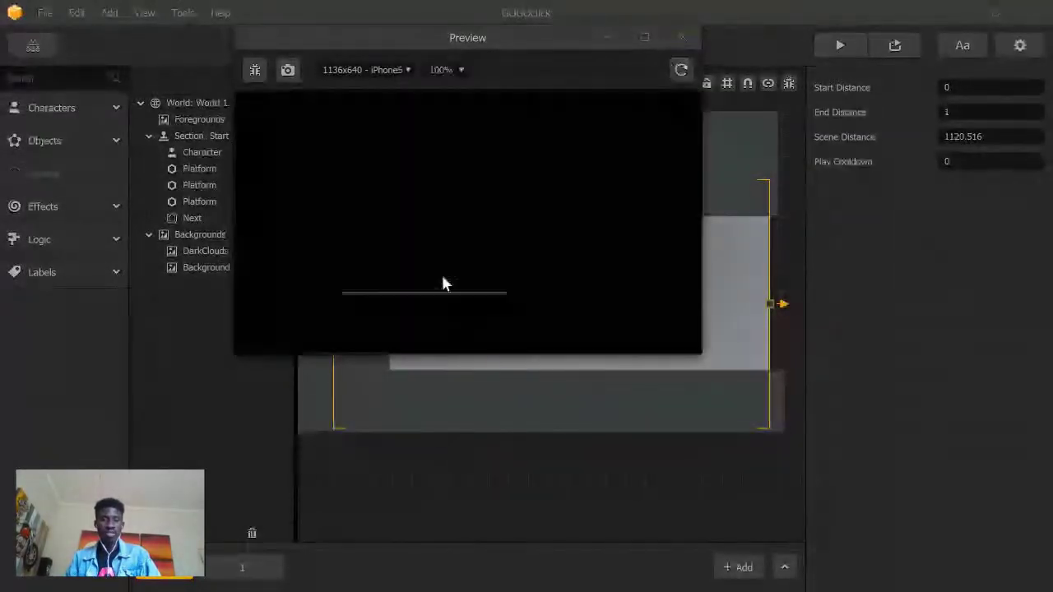
left_click(684, 37)
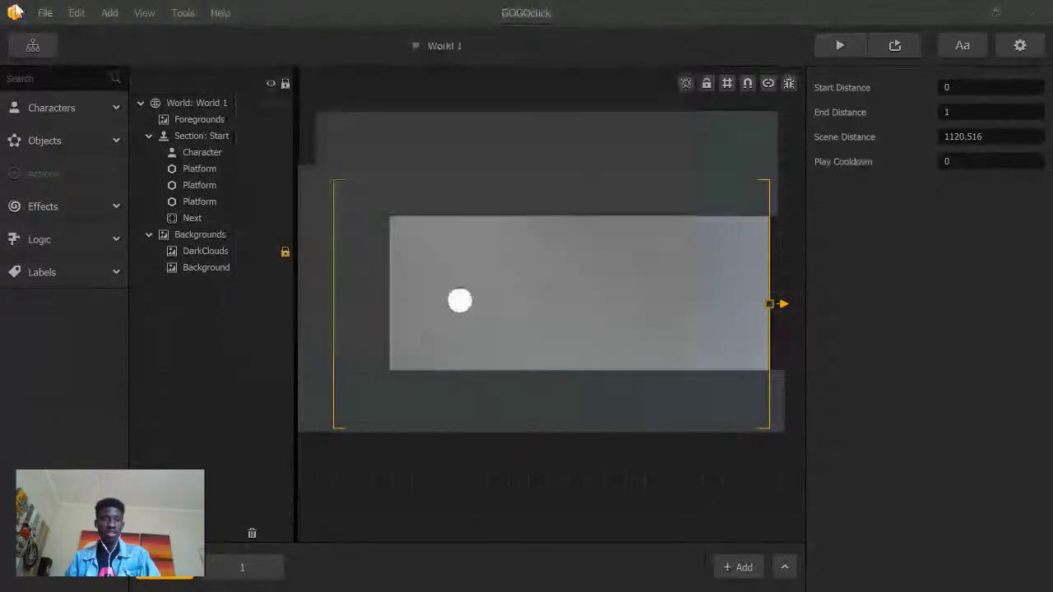
left_click(30, 47)
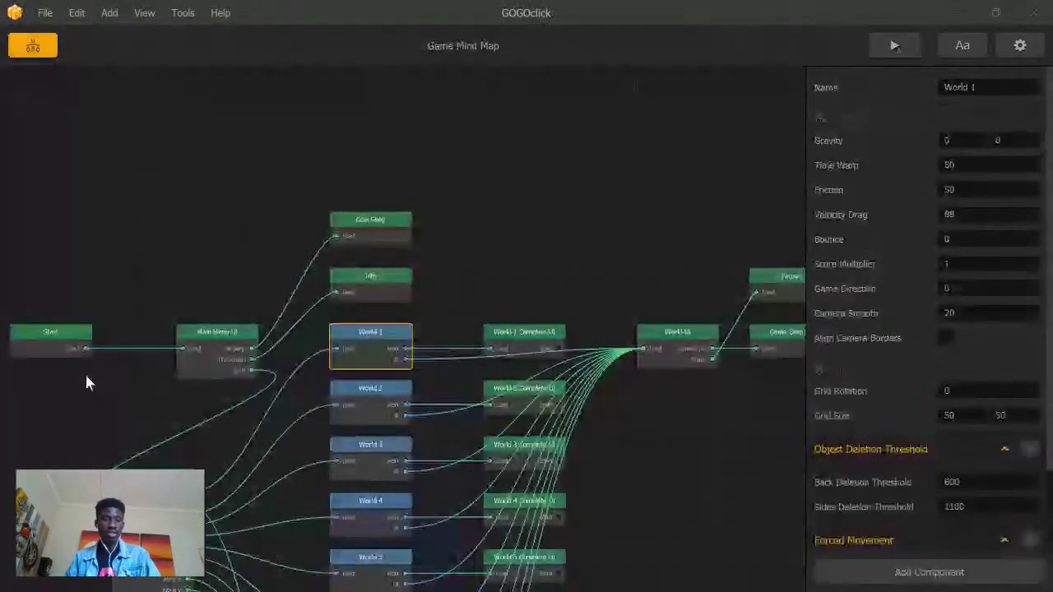
Step: Move the Start screen's Loading Bar to about position 492, 127, preview the game, and return to the Game Mind Map
double_click(46, 339)
left_click(507, 401)
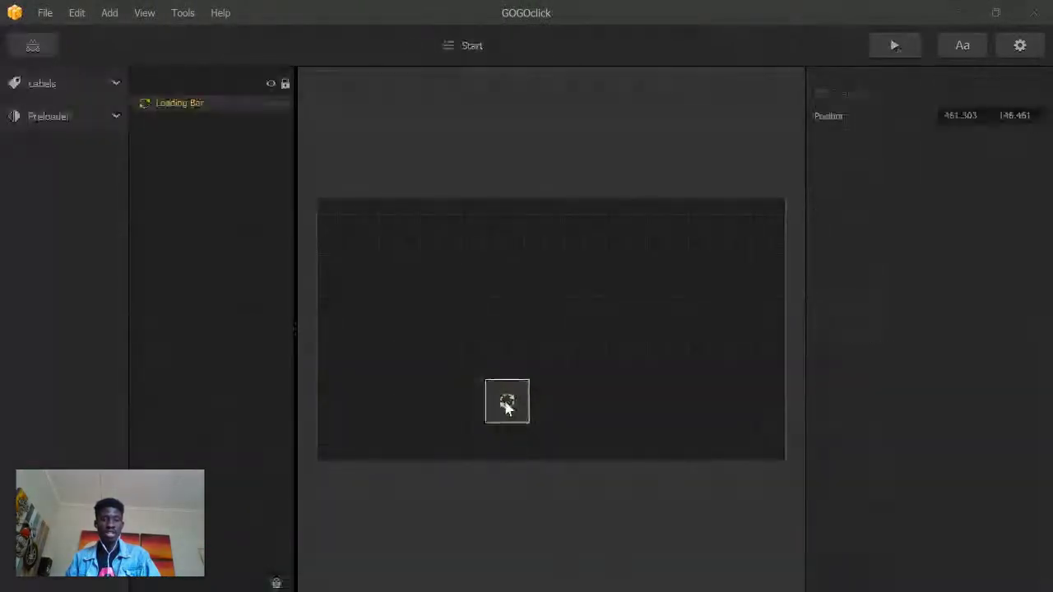
mouse_move(506, 400)
left_mouse_down()
mouse_move(532, 416)
mouse_move(519, 409)
left_mouse_up()
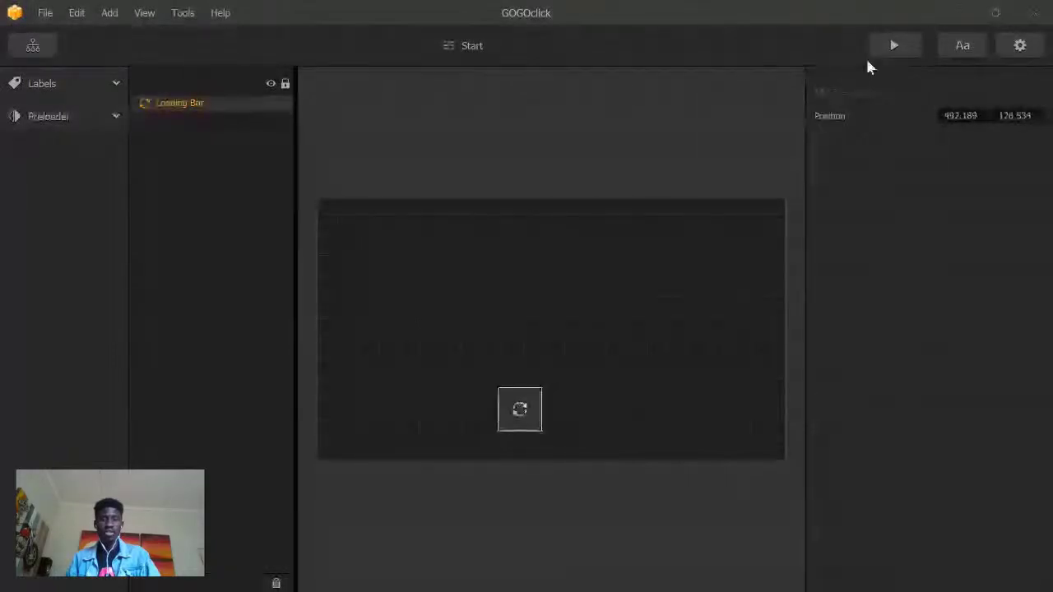
left_click(885, 49)
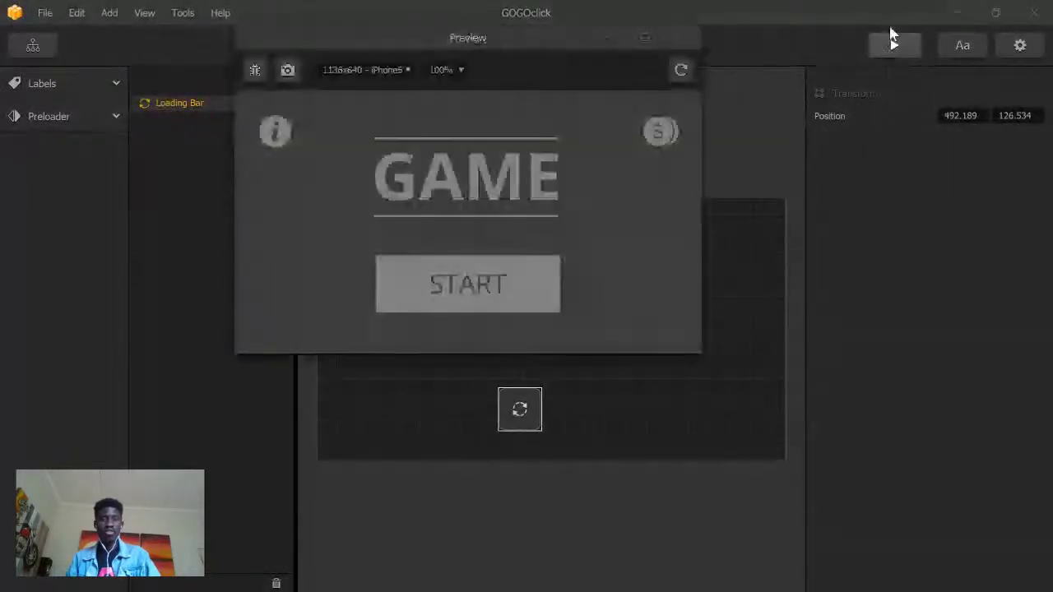
left_click(688, 37)
left_click(33, 45)
Step: Preview the game from World 1, play world 1 until game over, go back to the main menu, and return to the Game Mind Map
double_click(366, 349)
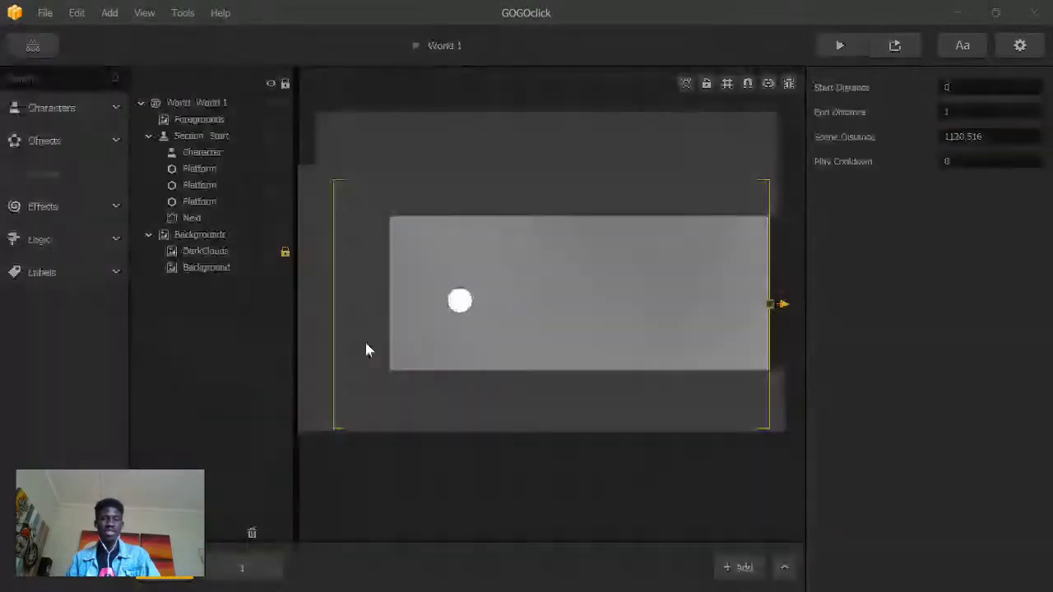
left_click(839, 47)
left_click(437, 290)
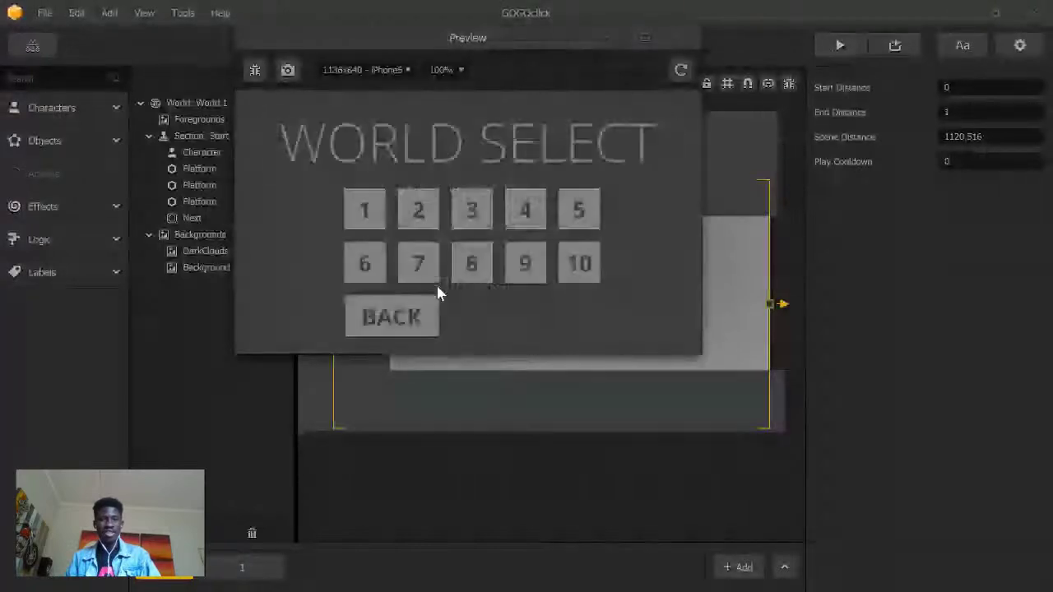
left_click(368, 213)
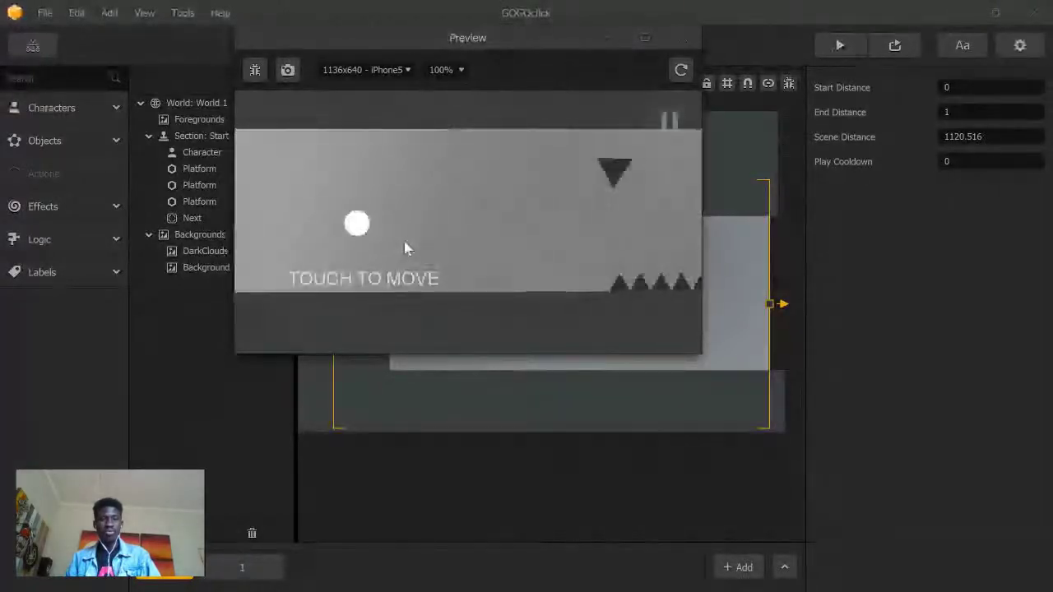
left_click(413, 218)
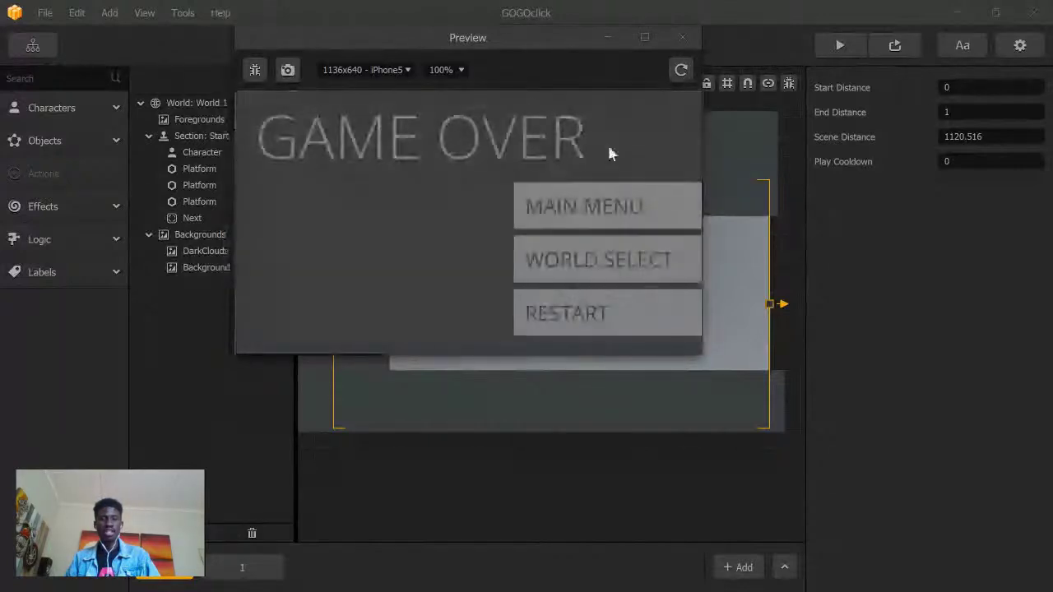
left_click(575, 206)
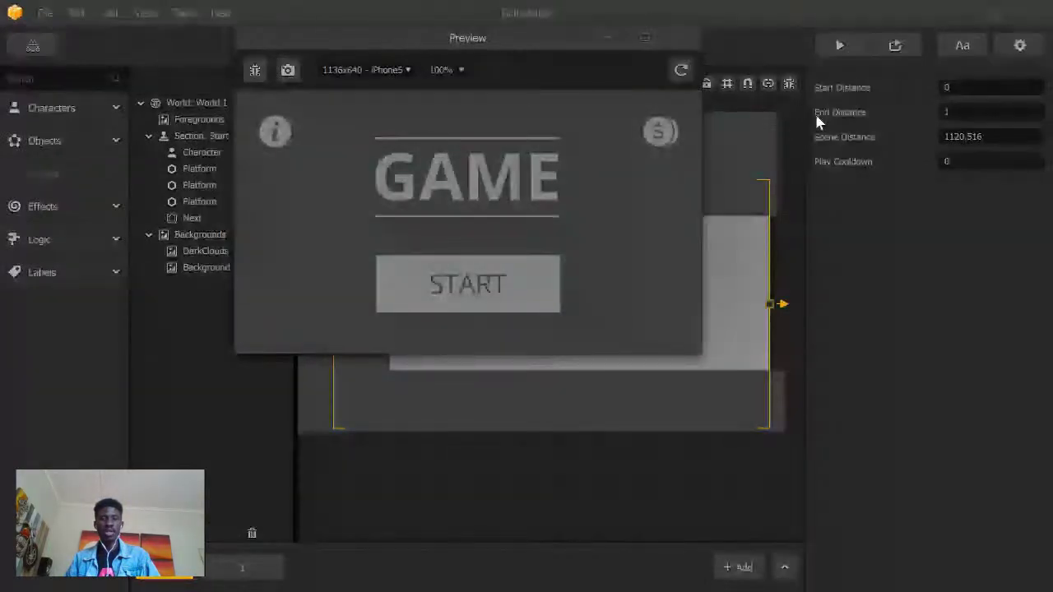
left_click(462, 221)
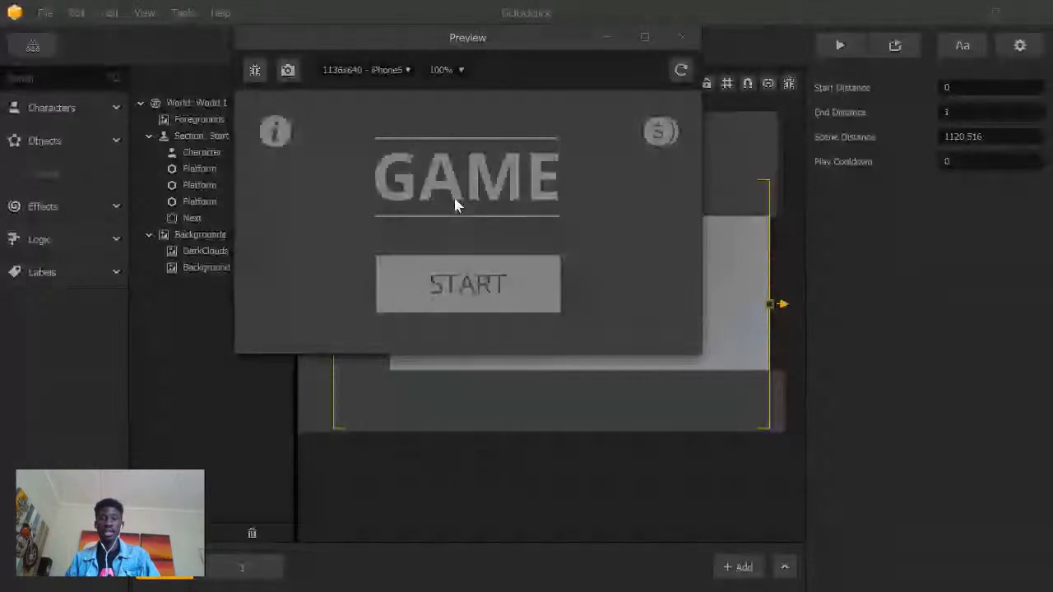
left_click(684, 38)
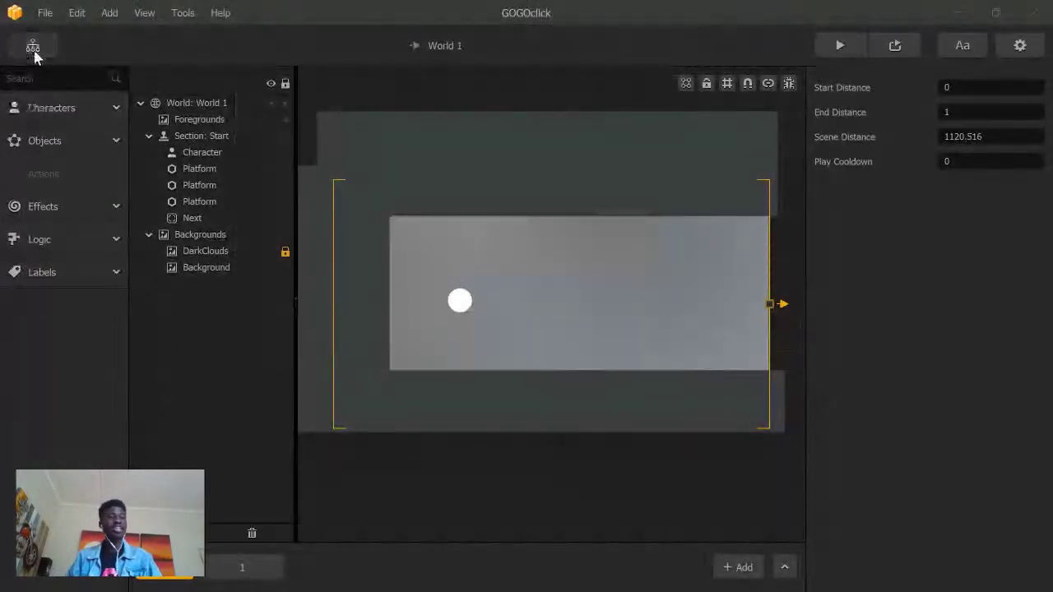
left_click(33, 46)
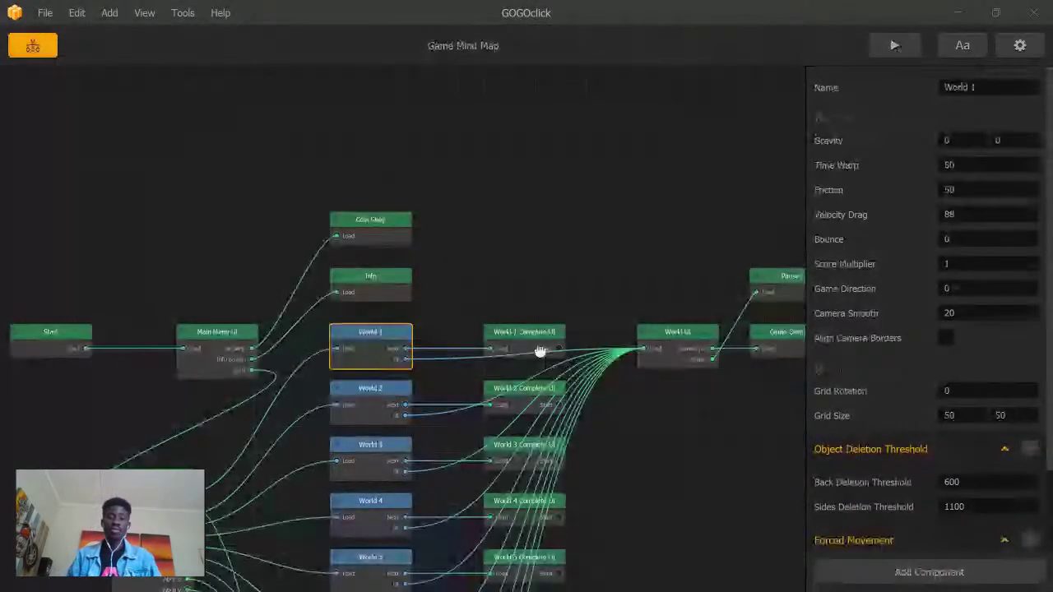
Step: Examine how the start, menu, world and world-complete nodes connect across the Game Mind Map, and bring up the available view options
left_click_drag(540, 351, 771, 191)
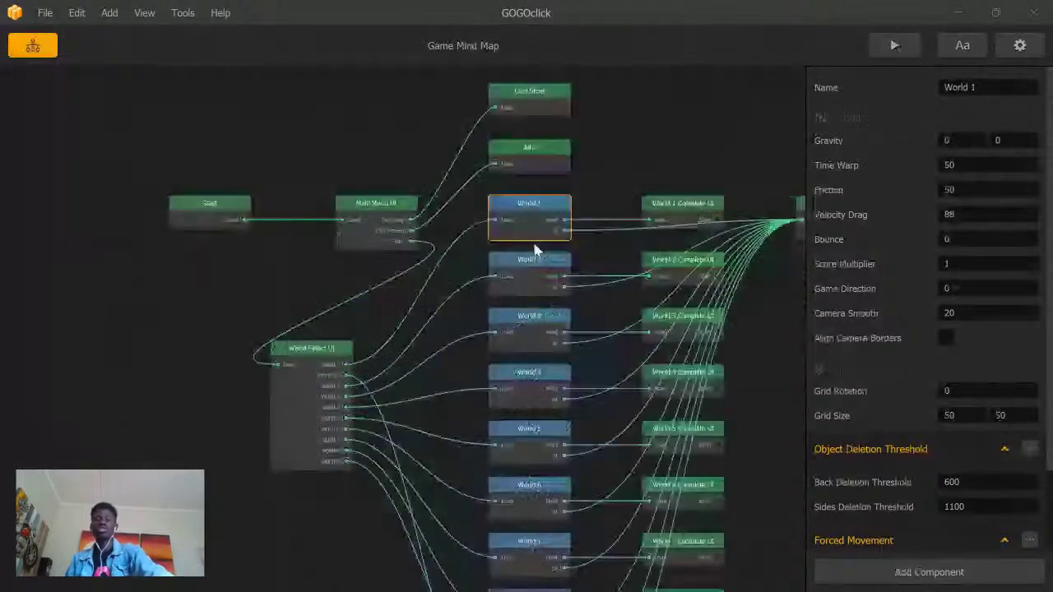
scroll(534, 250, "down", 1)
left_click_drag(437, 272, 452, 111)
scroll(550, 239, "down", 1)
left_click_drag(549, 240, 489, 264)
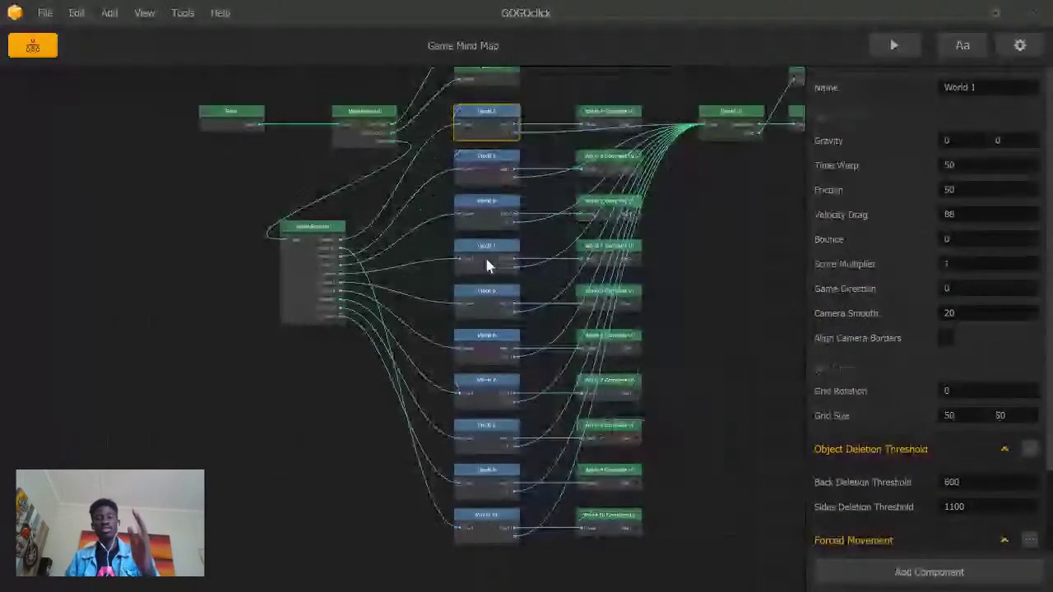
scroll(522, 191, "up", 1)
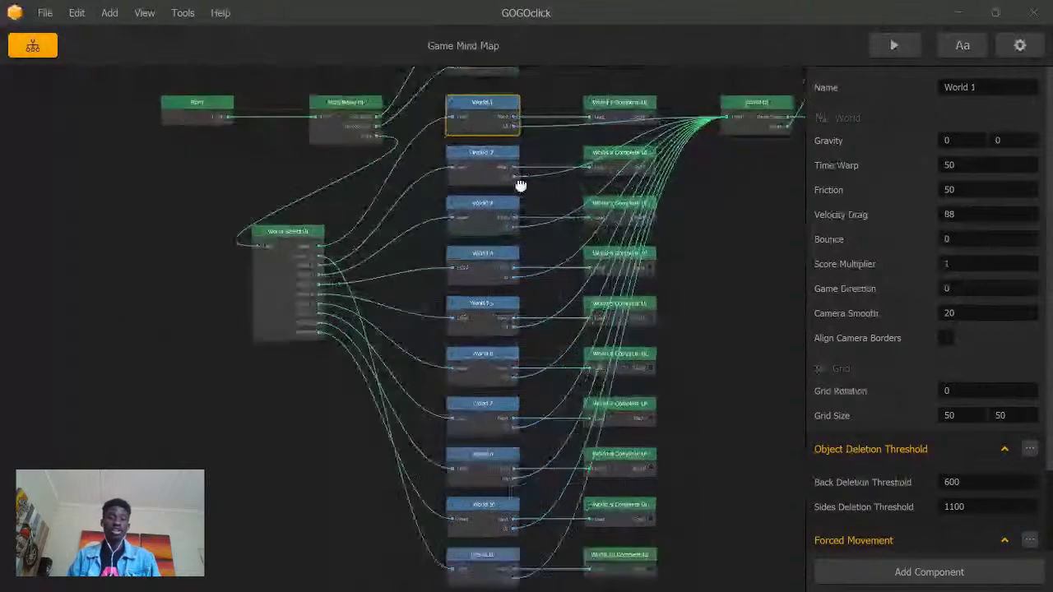
left_click_drag(522, 191, 444, 336)
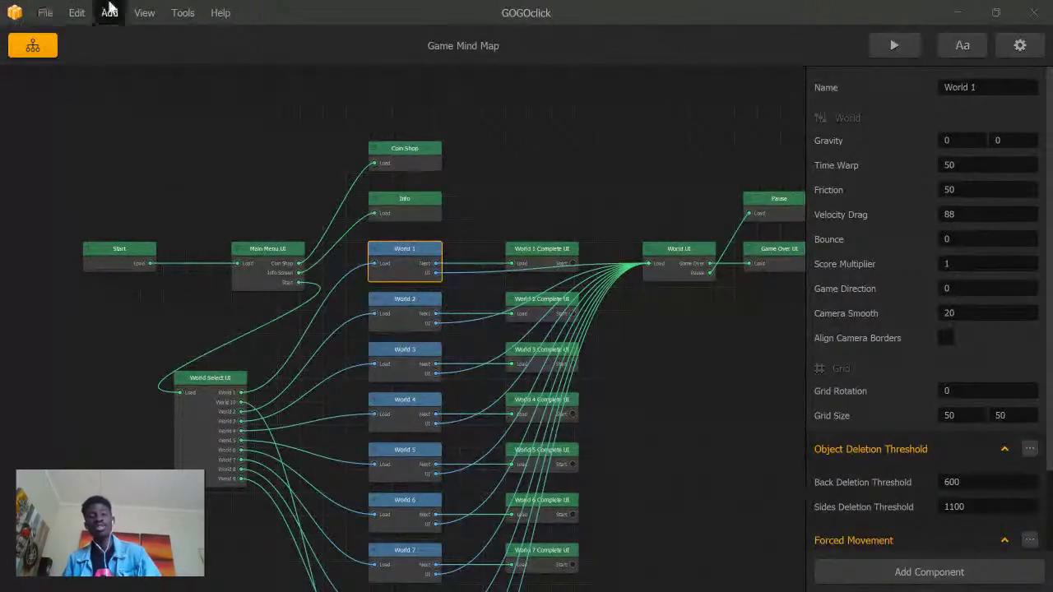
left_click(144, 12)
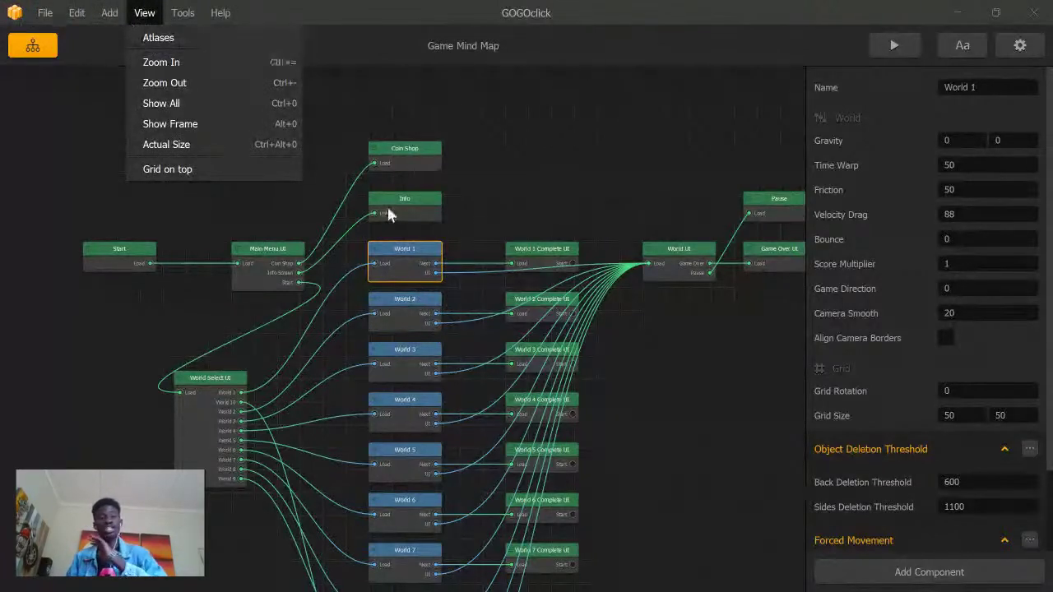
Step: Dismiss the view options, open World 1 from the Game Mind Map, and display its section 1
left_click(391, 7)
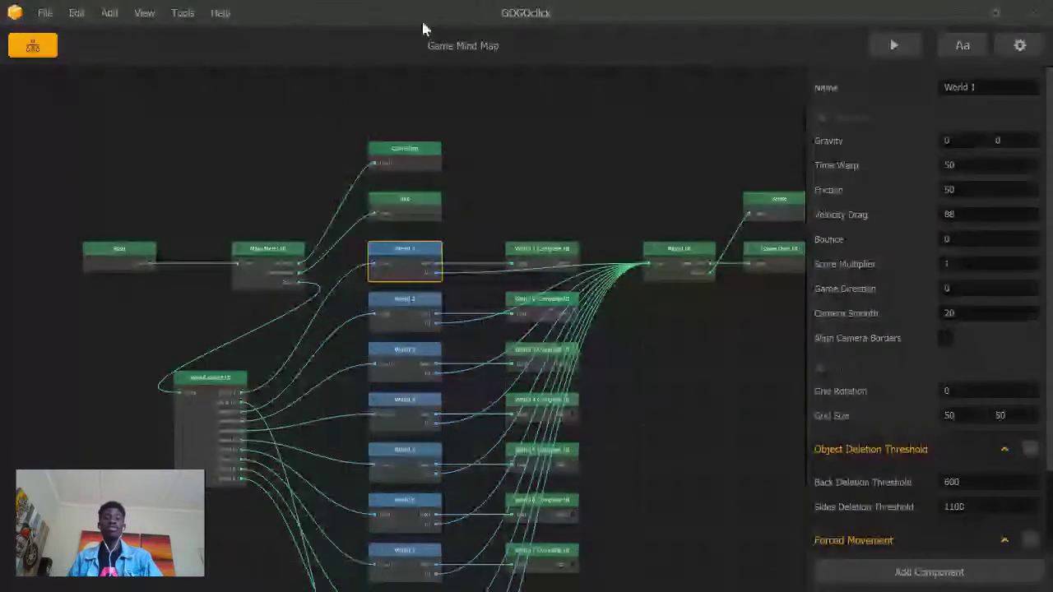
double_click(414, 263)
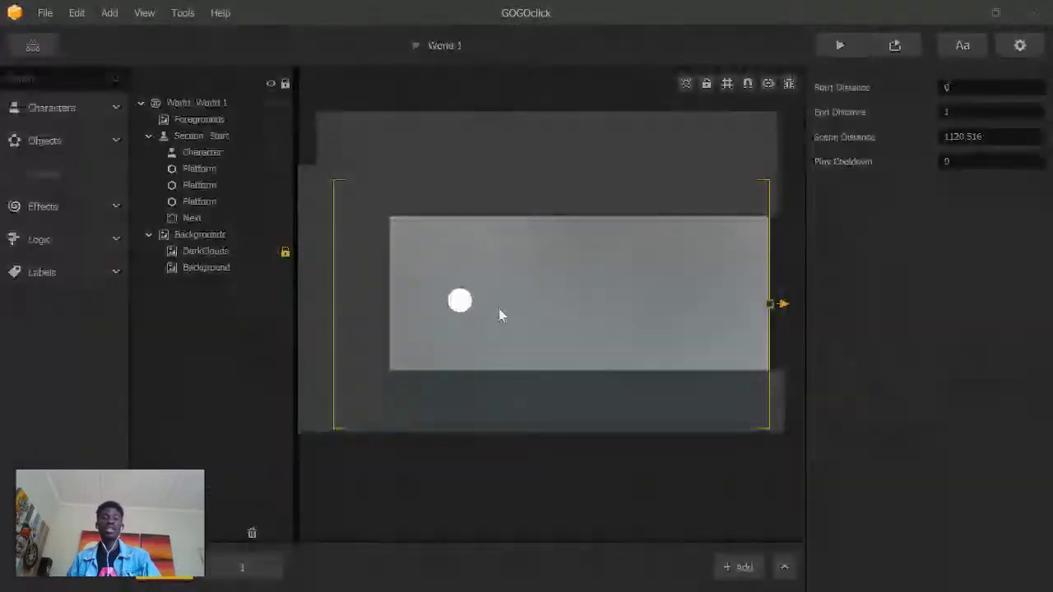
scroll(519, 304, "down", 5)
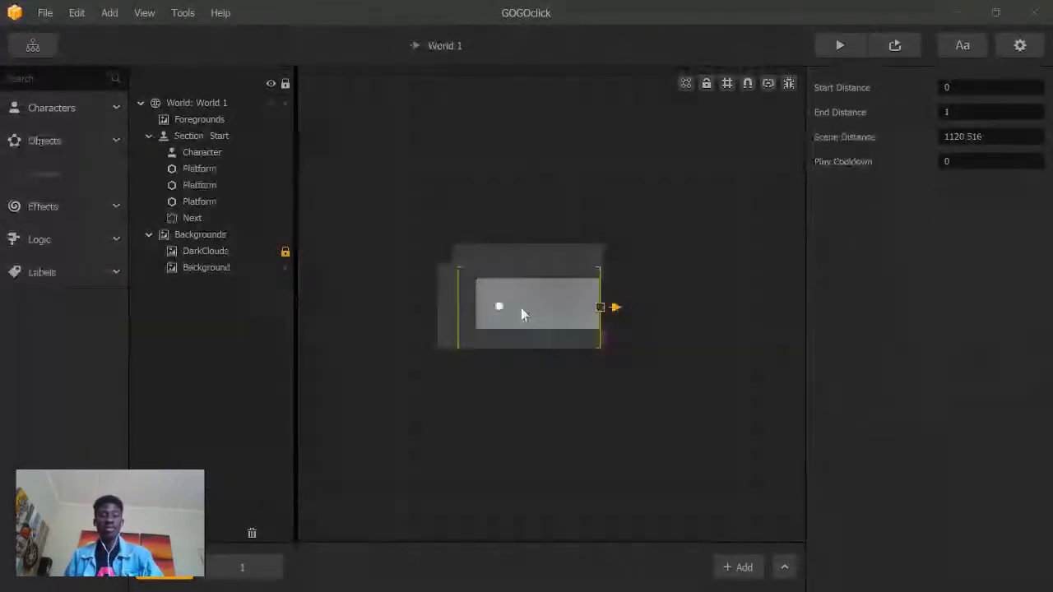
left_click(45, 54)
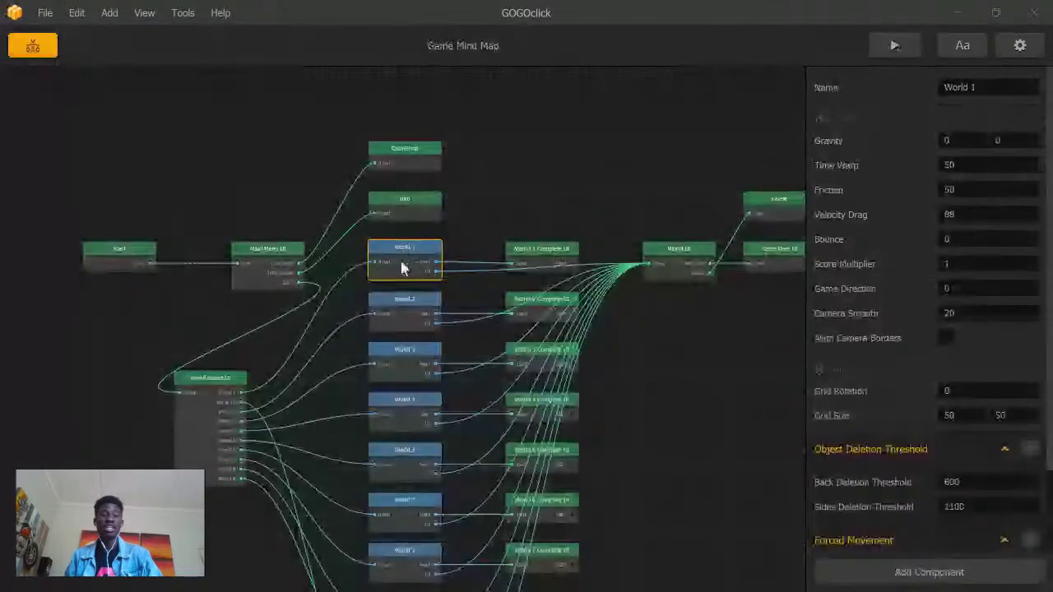
double_click(403, 269)
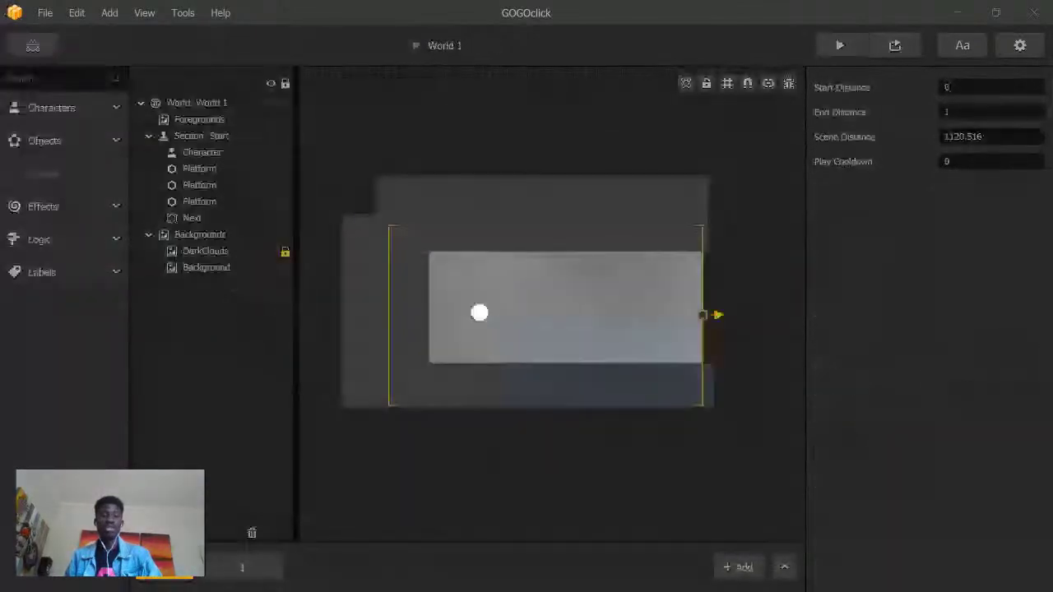
left_click(238, 575)
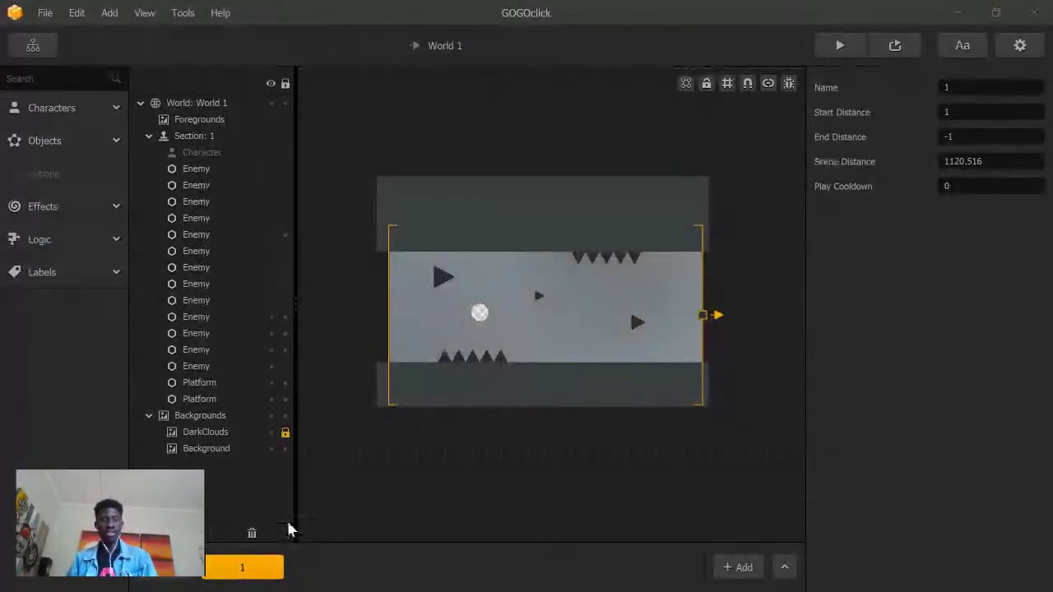
Step: Add four new empty sections to World 1 after section 1
left_click(752, 568)
left_click(752, 567)
left_click(753, 567)
left_click(752, 568)
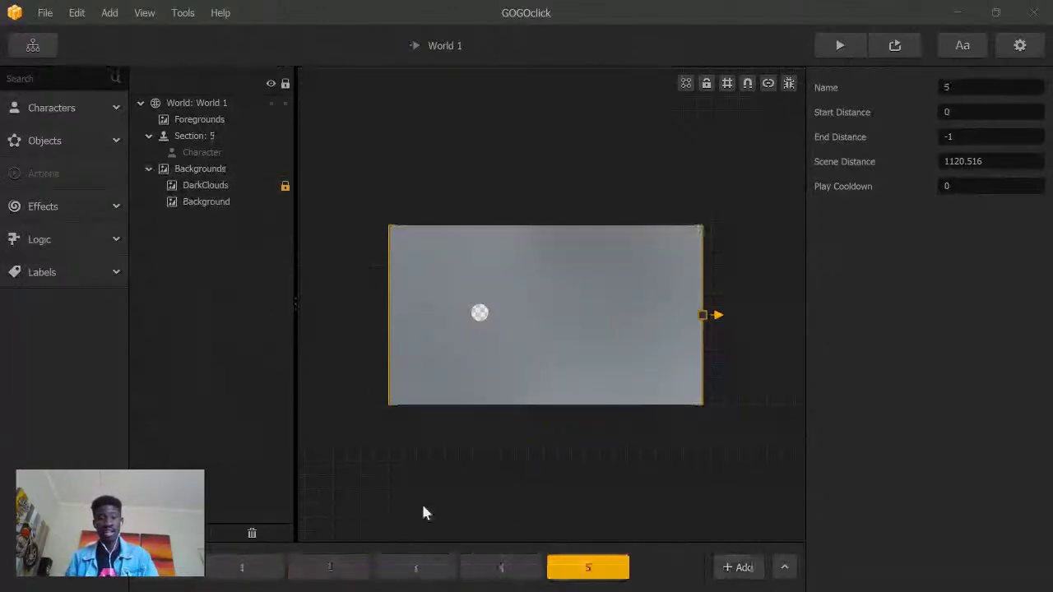
Step: Undo the addition of the four empty sections in World 1
key("ctrl+z")
key("ctrl+z")
key("ctrl+z")
key("ctrl+z")
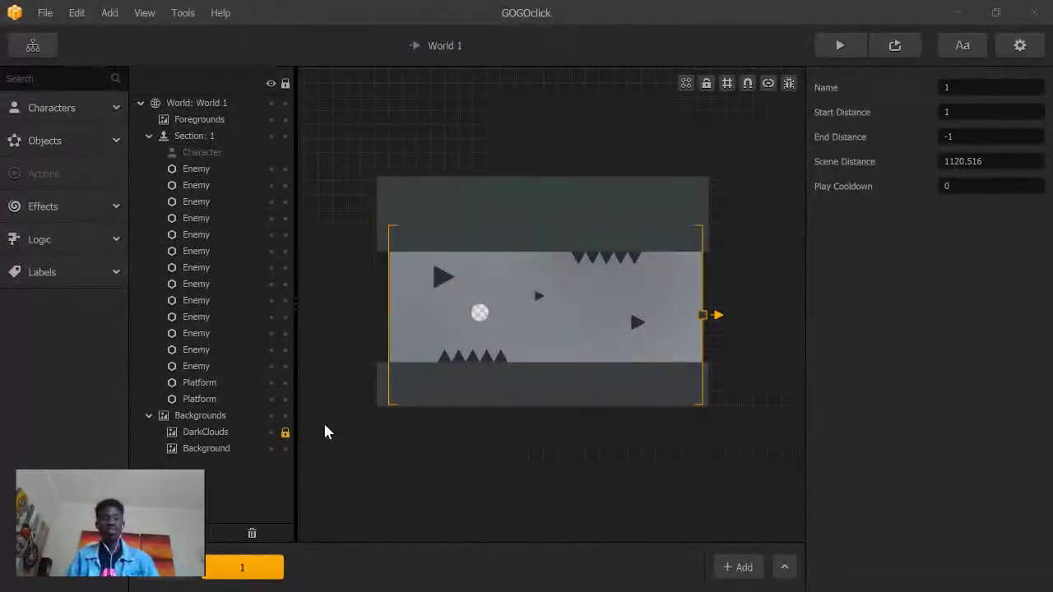
Step: Duplicate the large triangle enemy above the character in section 1, with the copy at position 280.493, 454.37
left_click(452, 278)
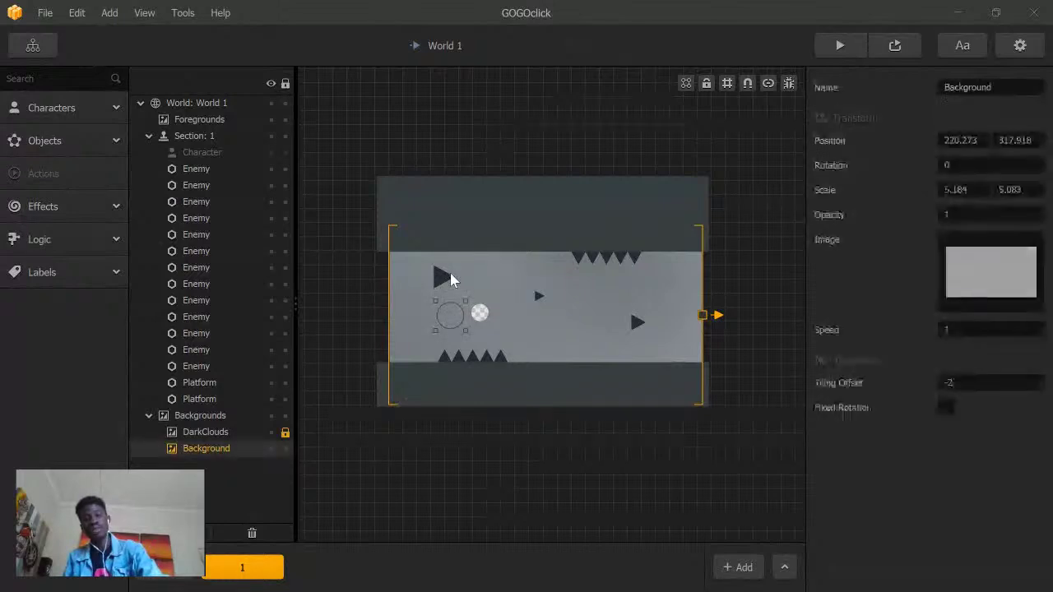
left_click(440, 276)
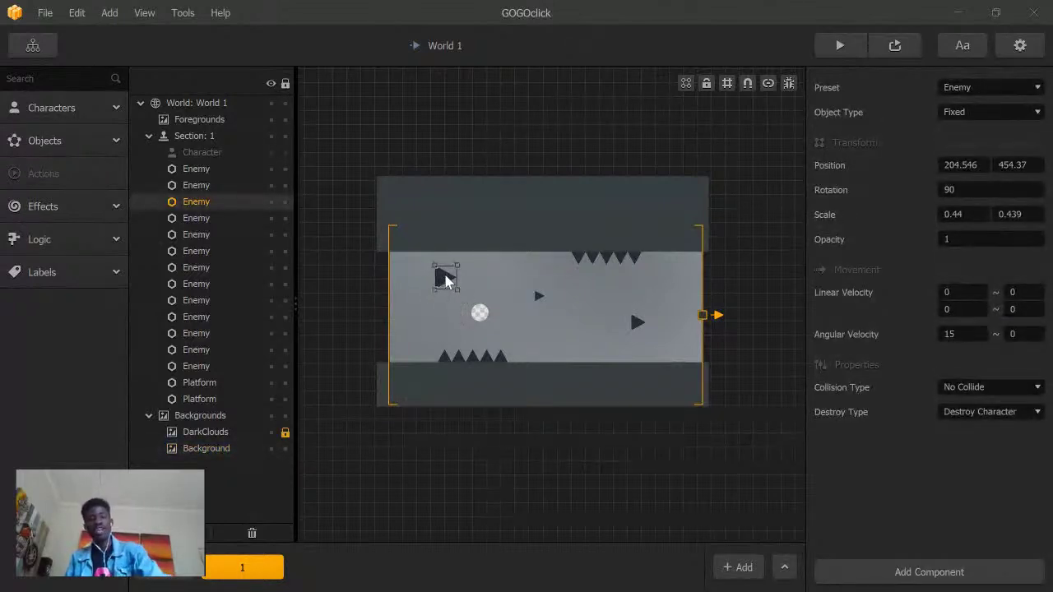
key("ctrl+d")
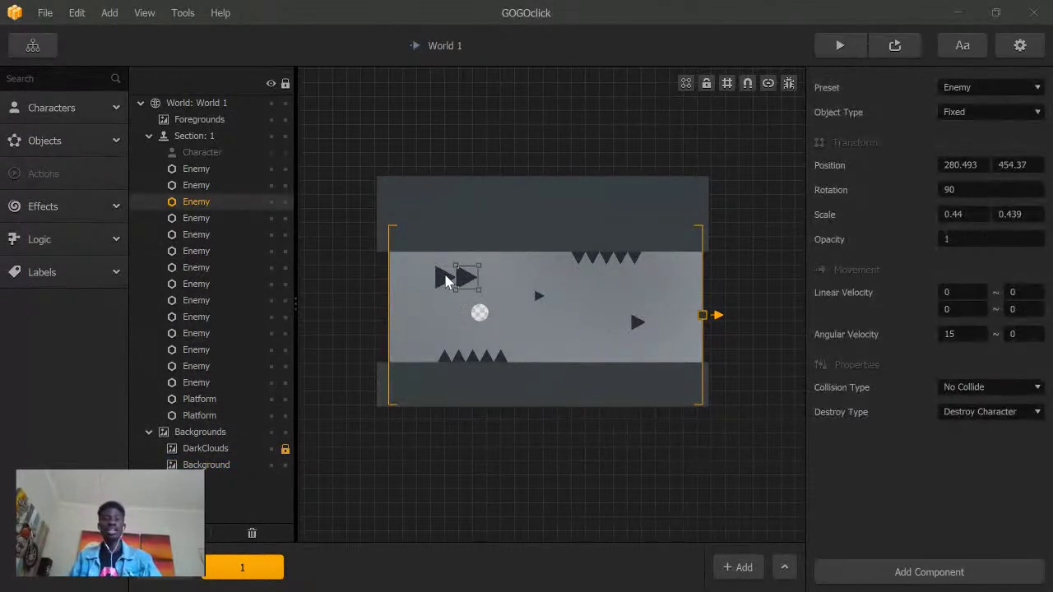
Step: Duplicate the original large triangle enemy to position 128.599, 454.37, and delete that copy
left_click(445, 280)
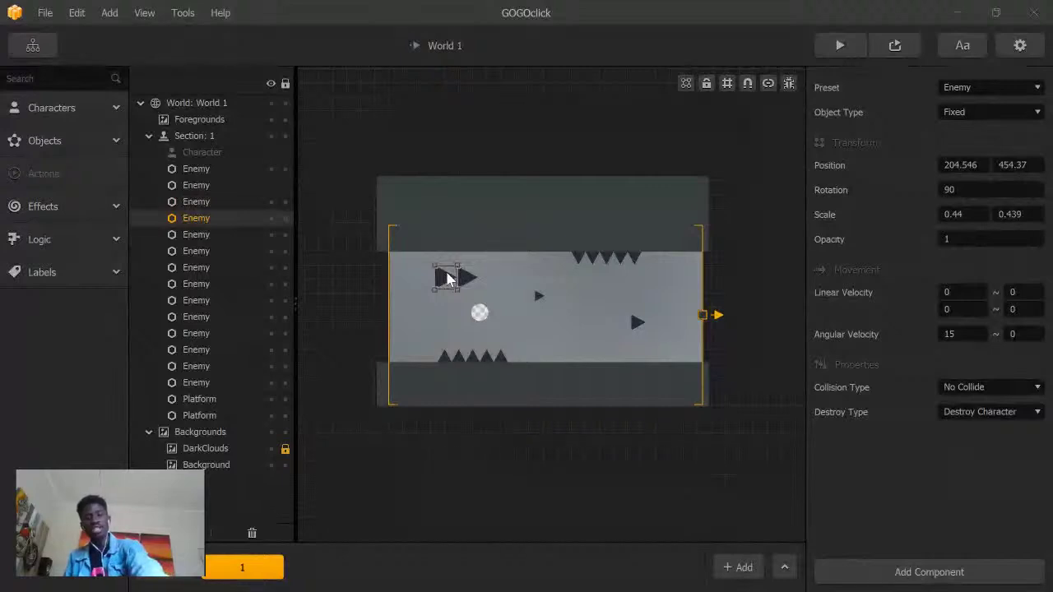
key("ctrl+d")
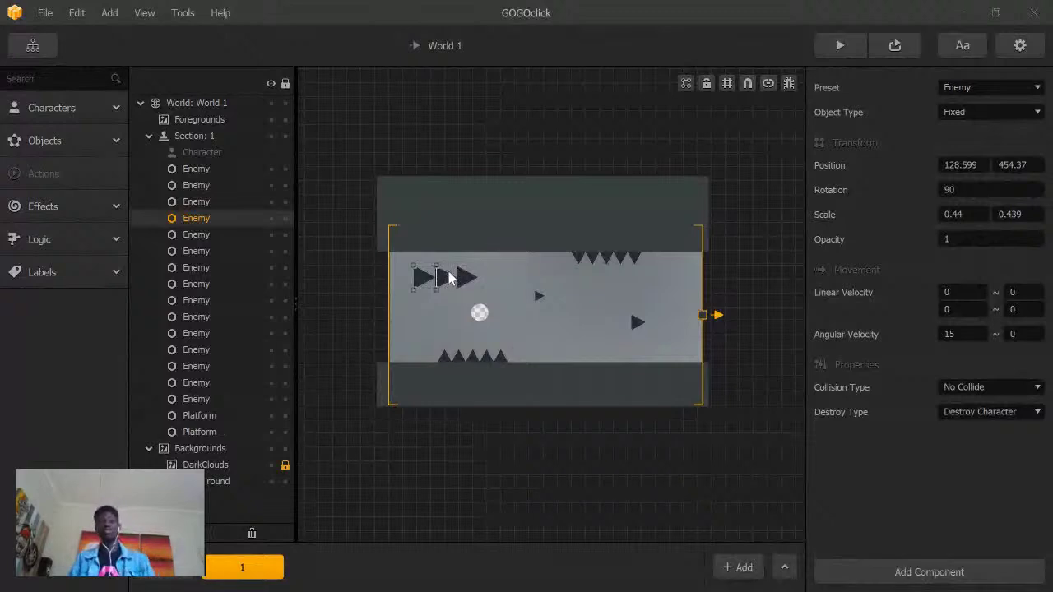
key("Delete")
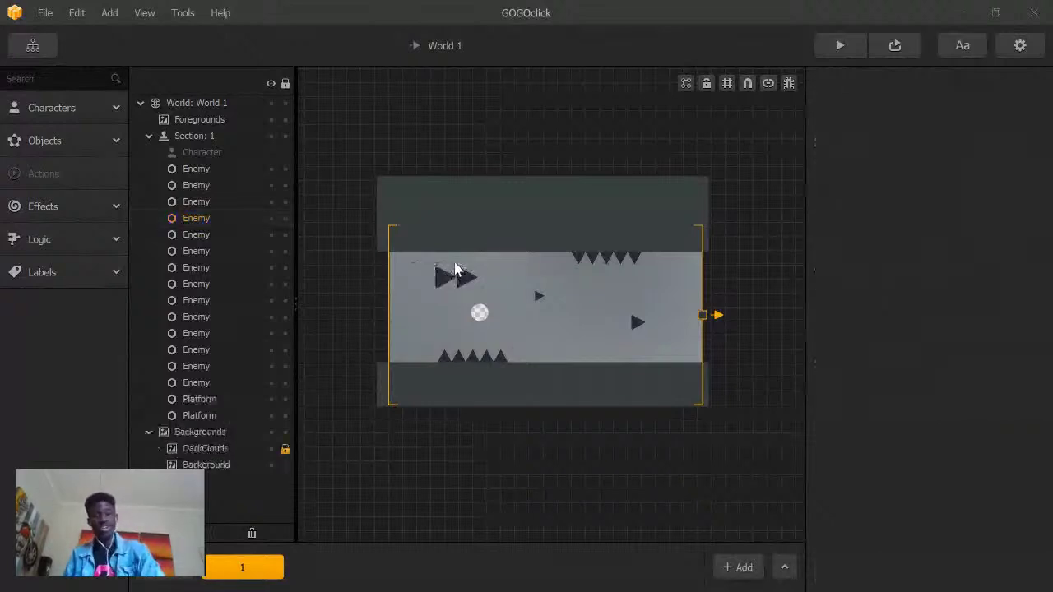
Step: Duplicate section 1 of World 1 three times, making sections 2, 3 and 4
left_click(235, 565)
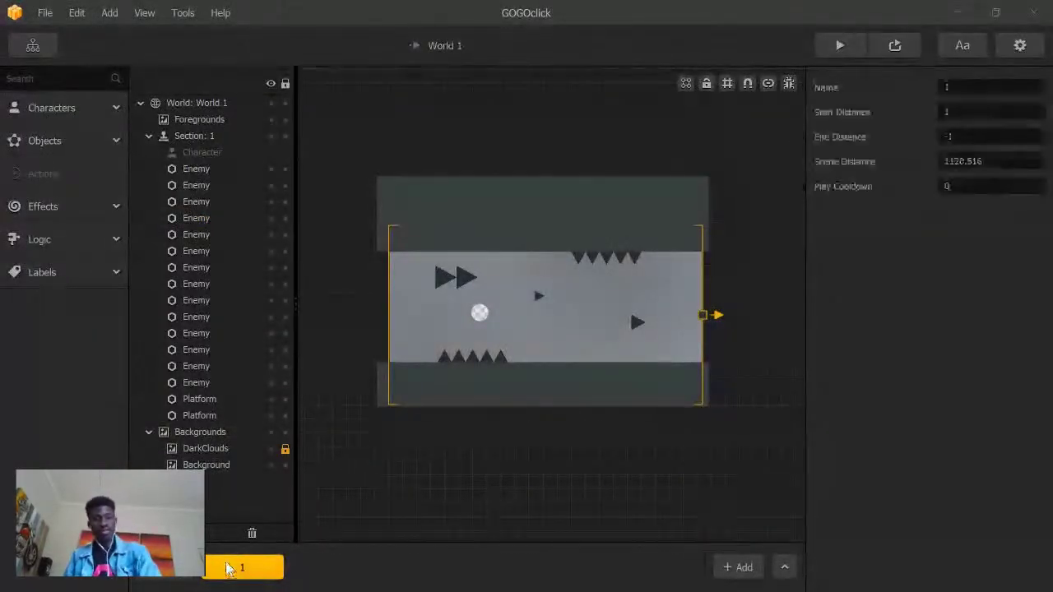
key("ctrl+d")
key("ctrl+d")
key("ctrl+d")
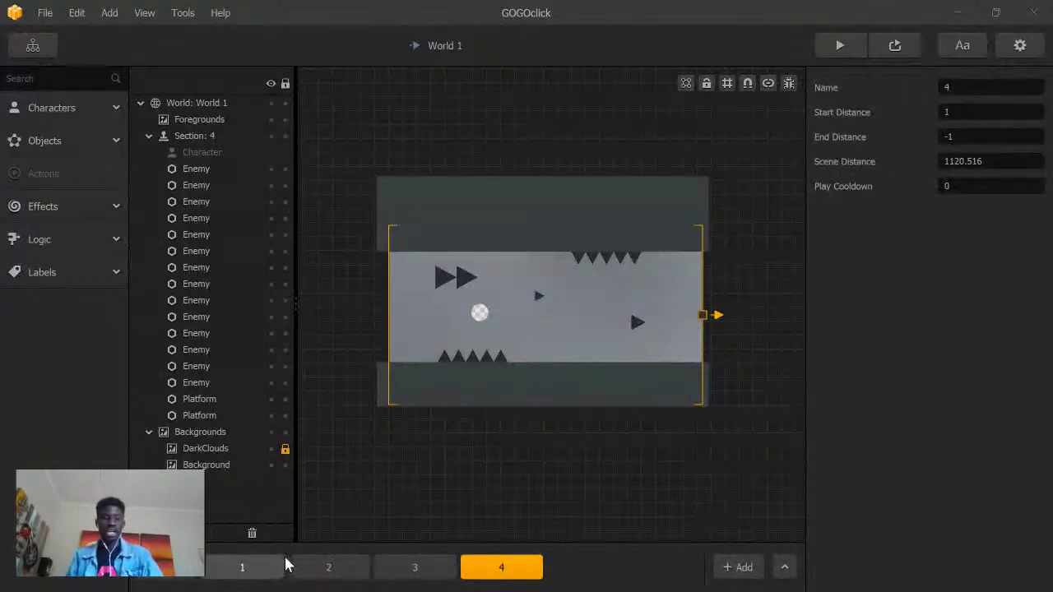
Step: View the duplicated sections 2 and 3, return to the Game Mind Map, and reopen World 1
left_click(323, 567)
left_click(412, 567)
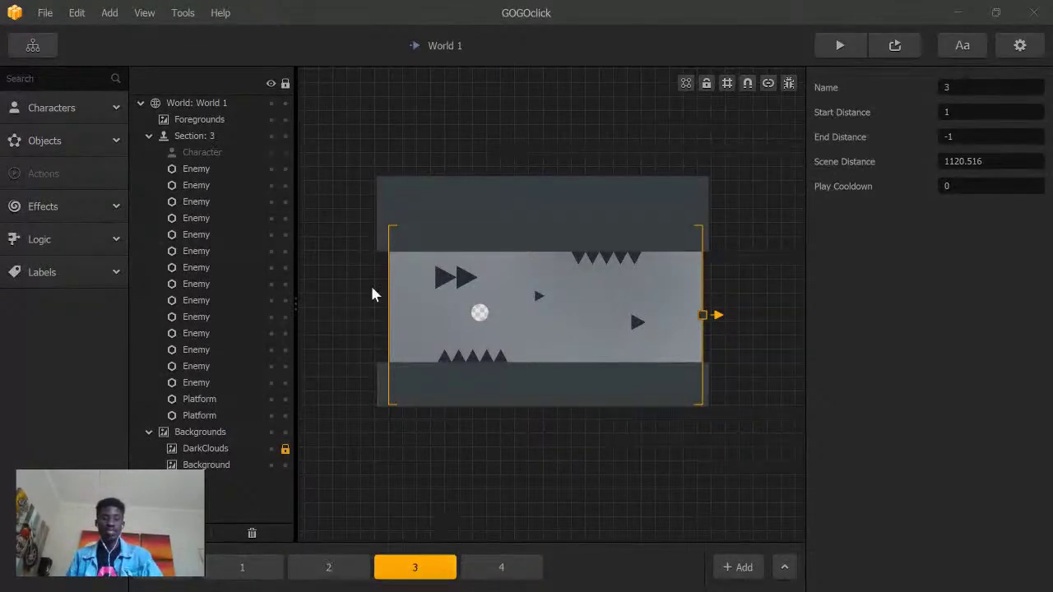
left_click(33, 46)
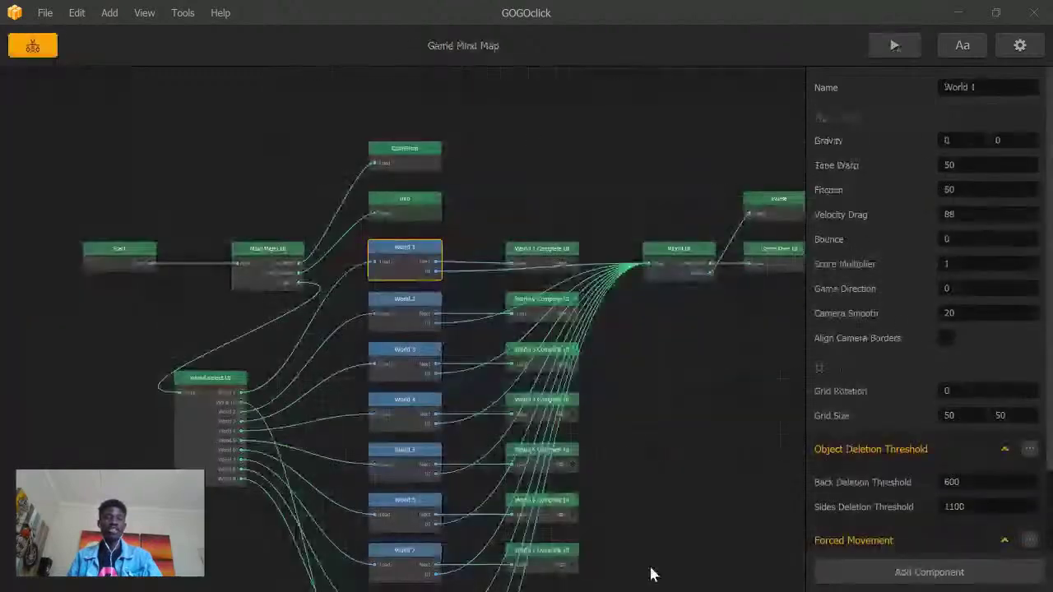
double_click(428, 262)
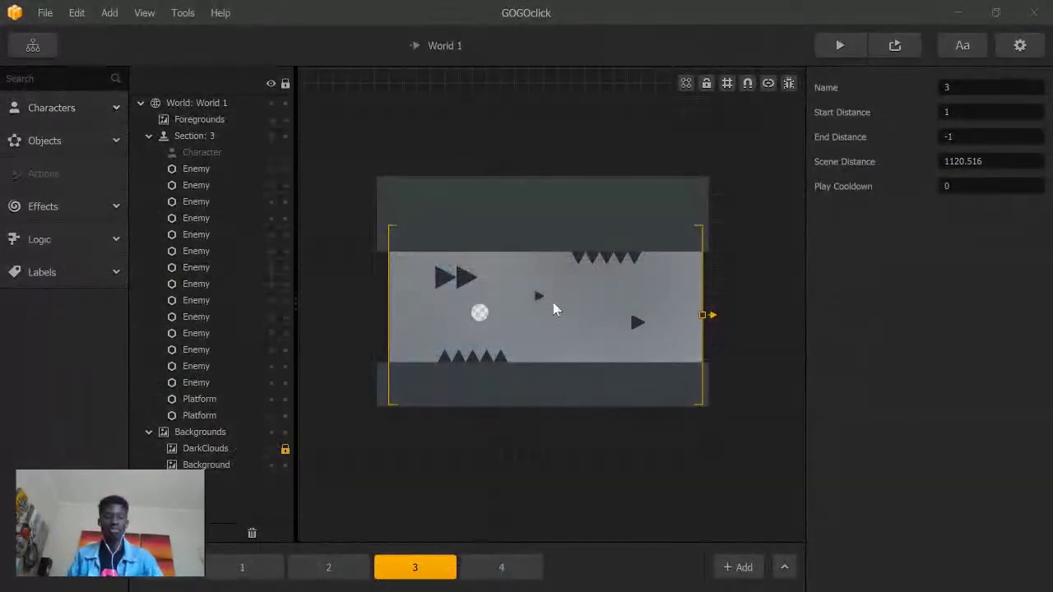
Step: Switch to File Explorer and browse Videos > BuildBox Room > Chroma Pixel Games Games BB assert > Full Platform Sets to the DirtGrass Theme 3 tiles
key("super")
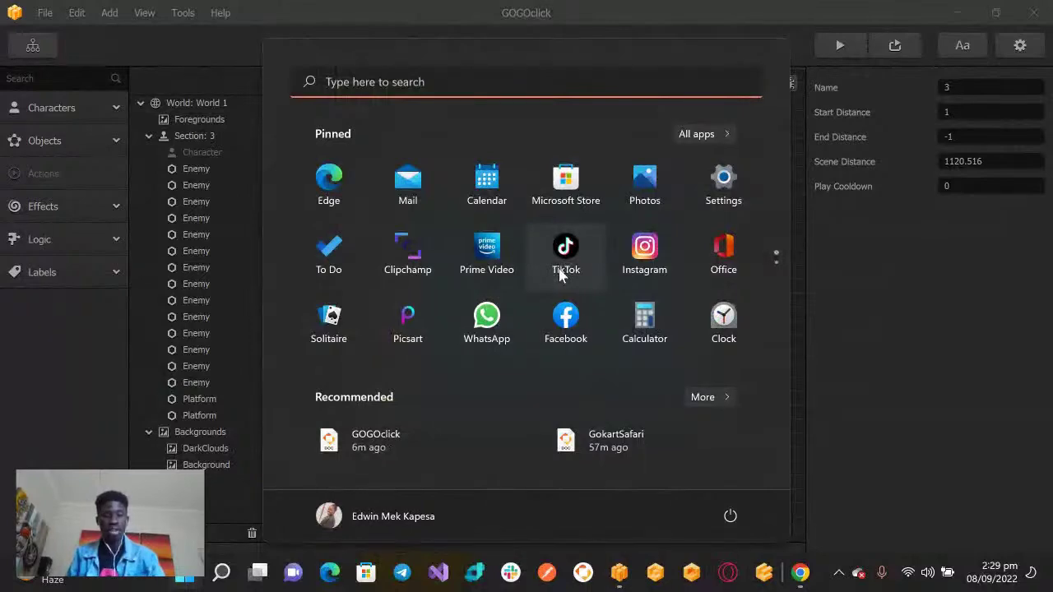
key("super+e")
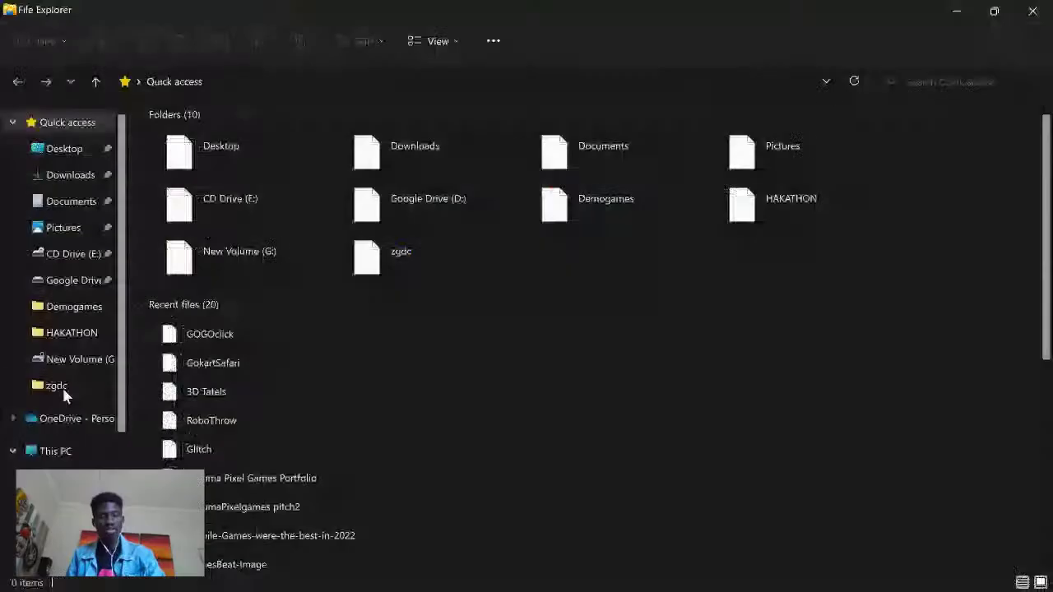
scroll(56, 459, "down", 2)
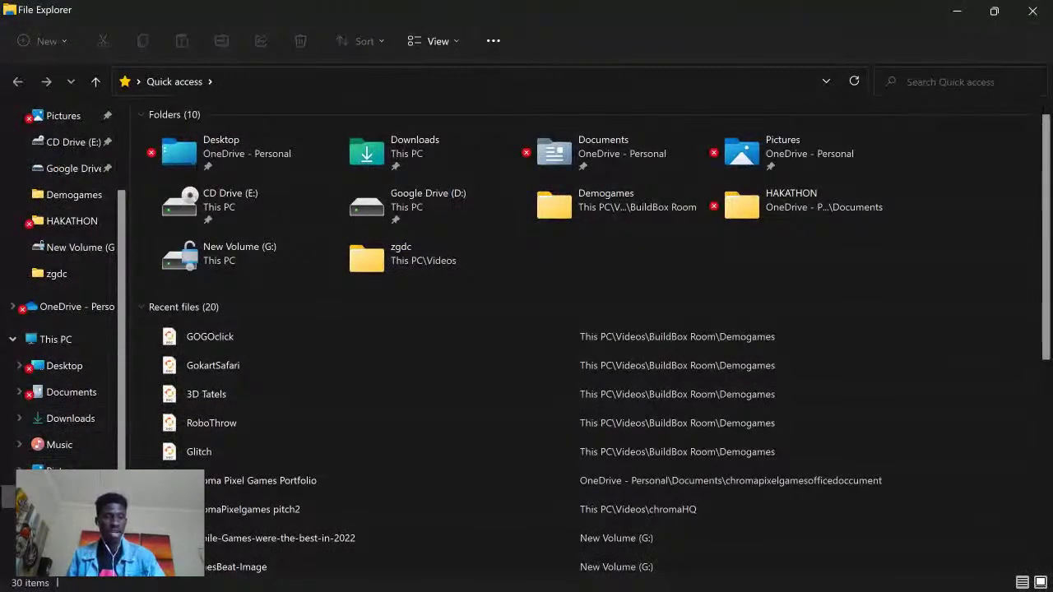
left_click(62, 498)
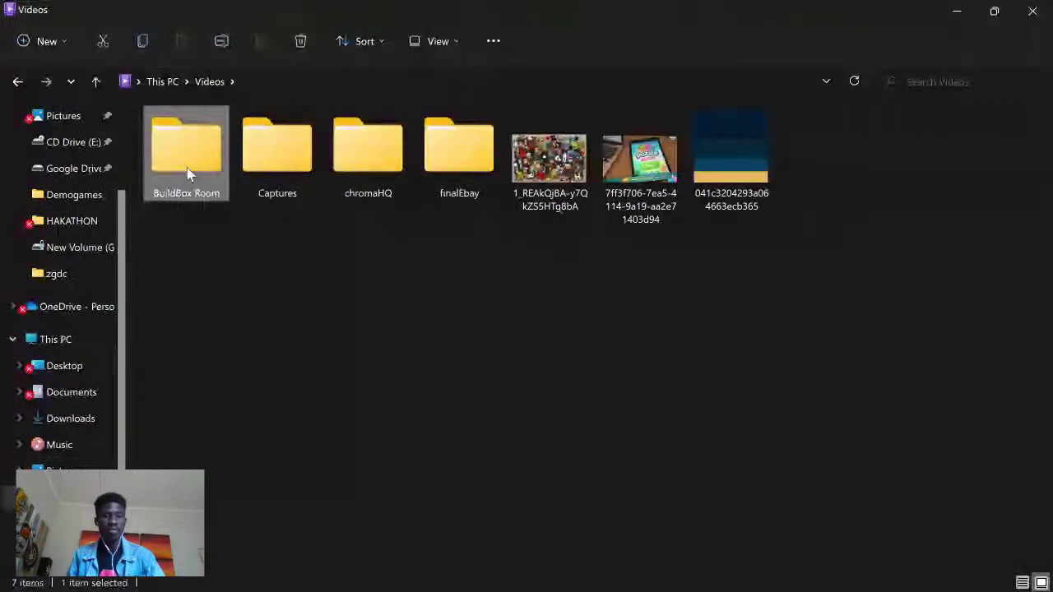
double_click(186, 161)
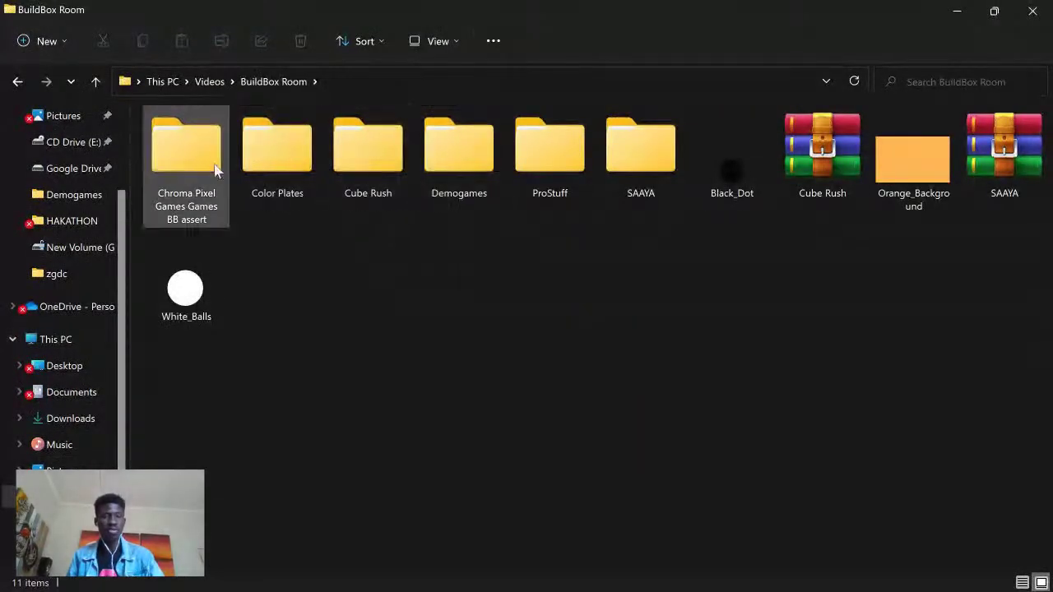
double_click(208, 161)
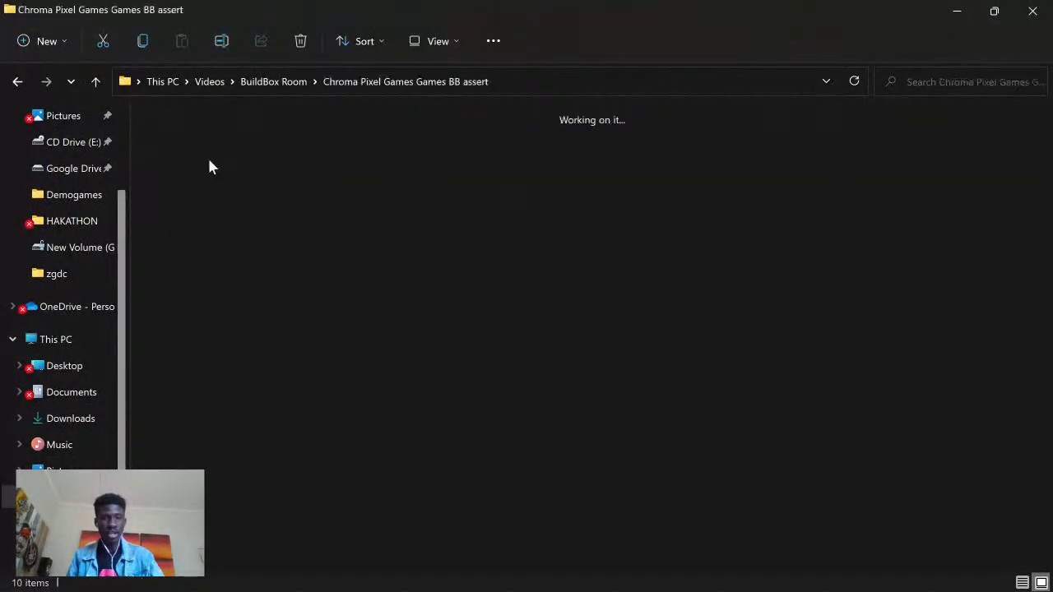
double_click(465, 144)
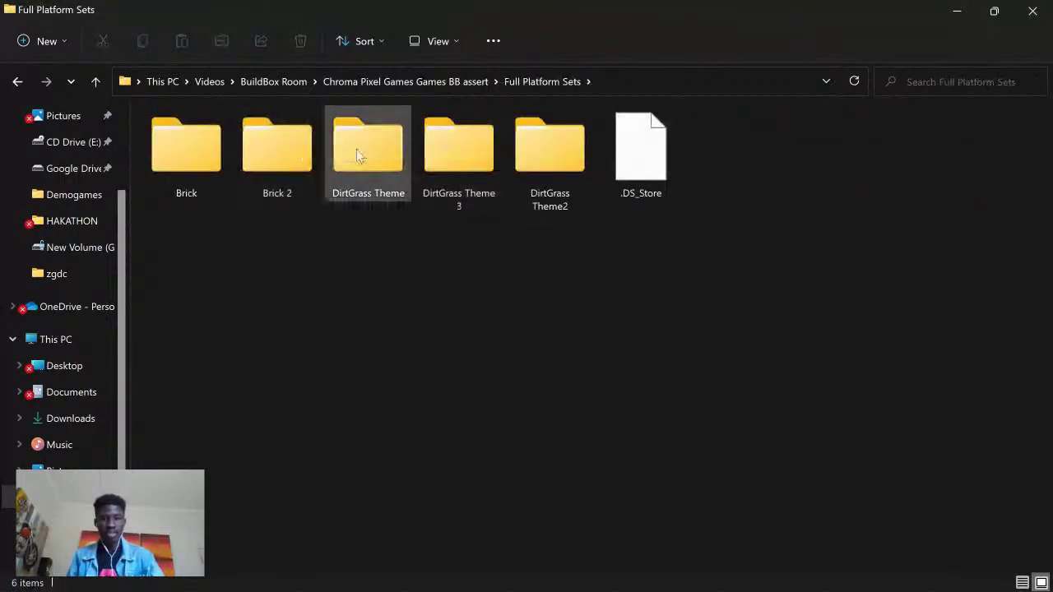
double_click(447, 162)
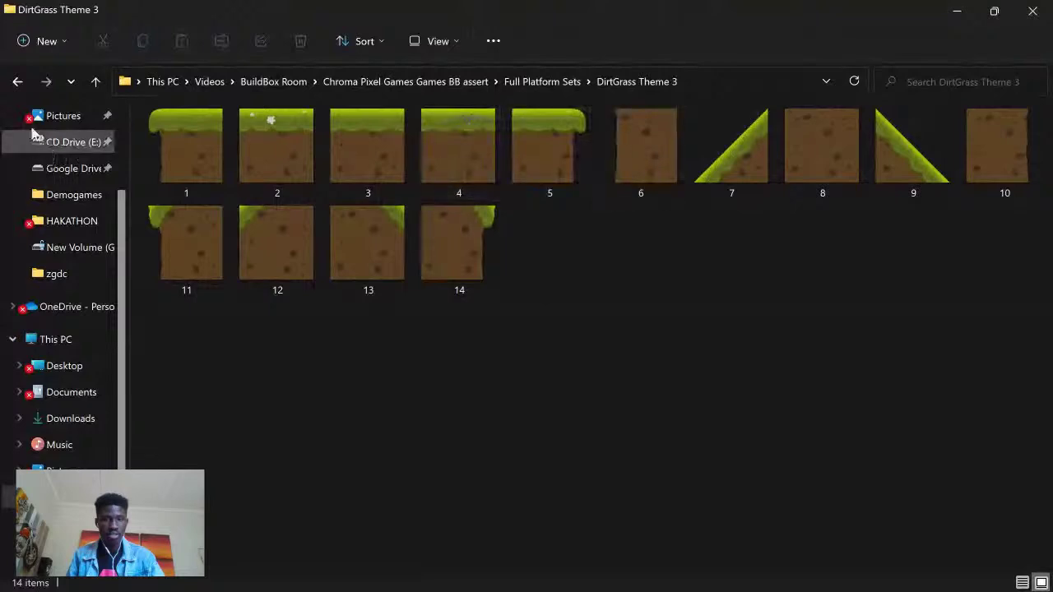
Step: Go back to Full Platform Sets, view the Brick folder's tile images, select tile 2, and minimize File Explorer
left_click(16, 79)
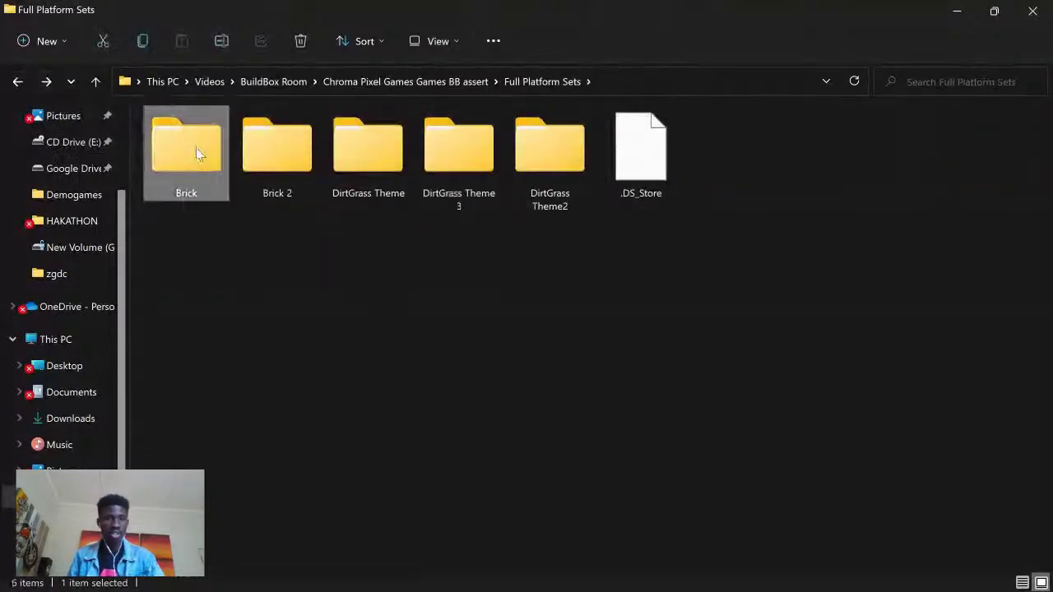
double_click(196, 152)
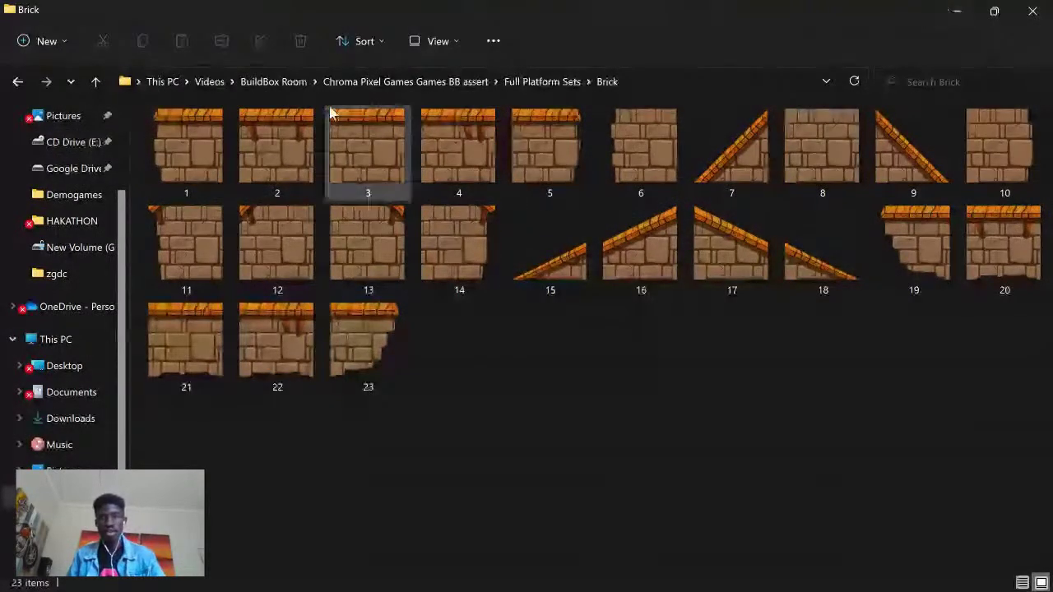
left_click(304, 146)
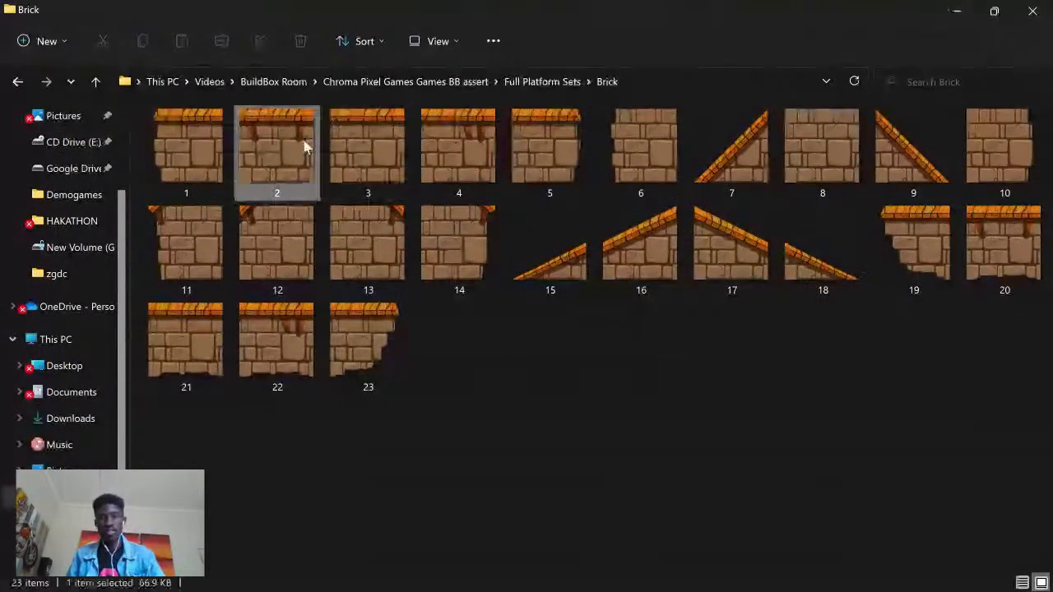
left_click(955, 10)
Step: Open the companion graphics app with the 1024x1024 canvas, view its bundled background images, and close it
key("super")
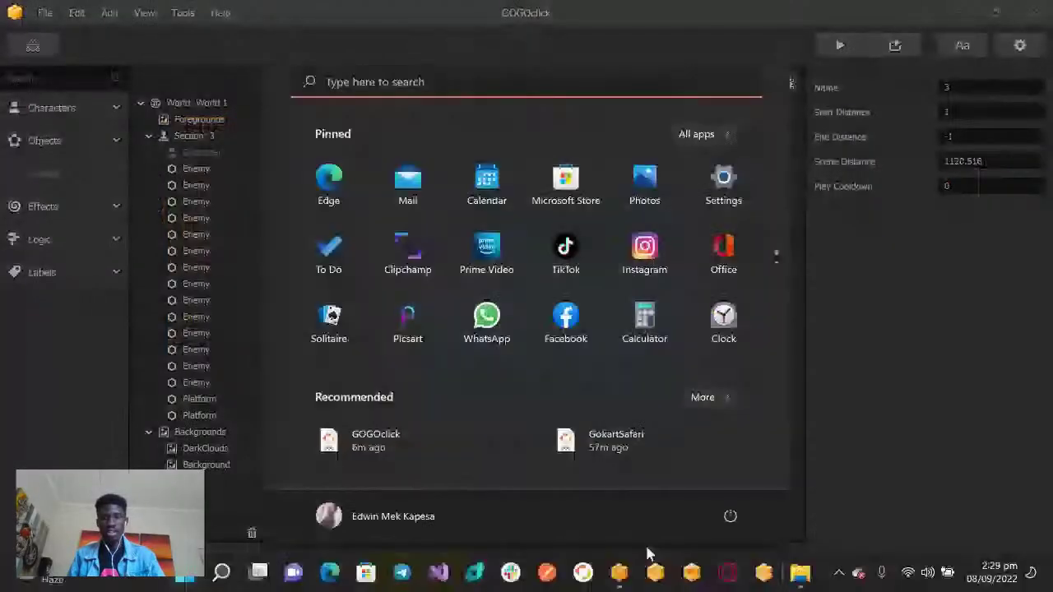
left_click(655, 572)
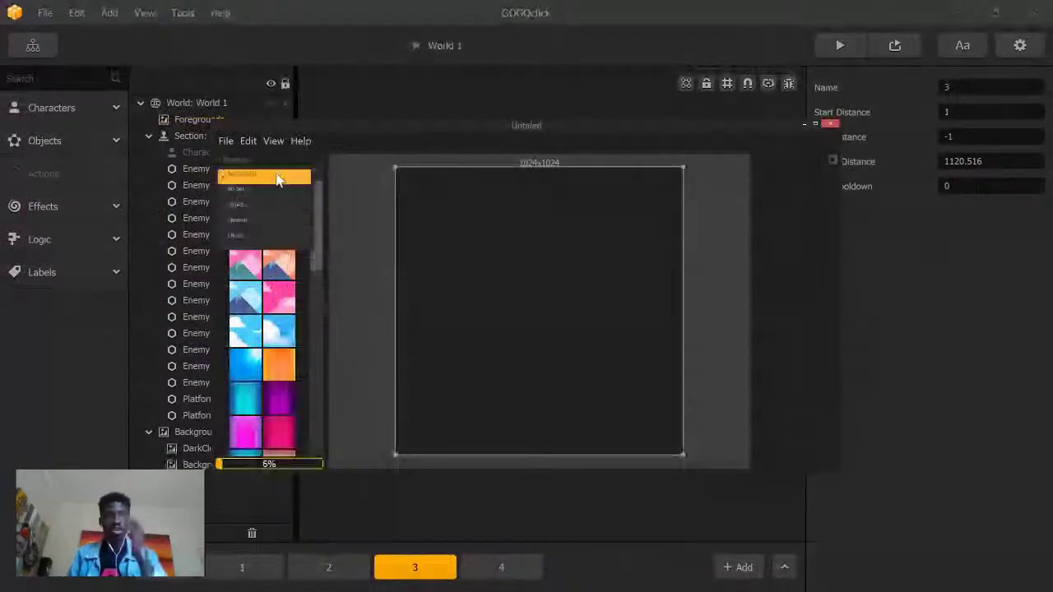
left_click(831, 128)
Step: Switch to the companion image batch app with the empty drop area and show its bundled Platforms images
key("super")
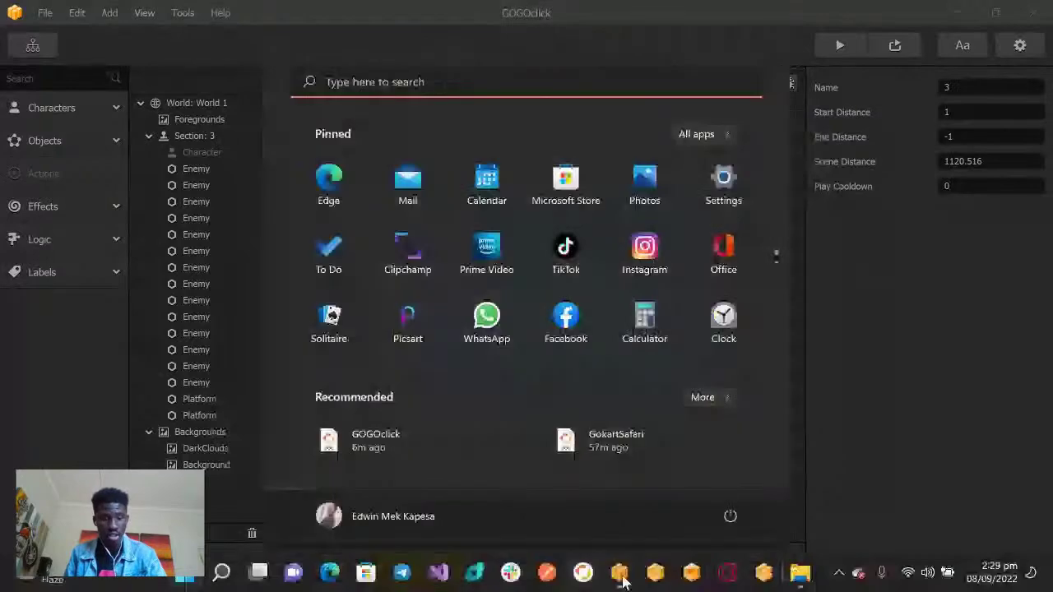
left_click(698, 577)
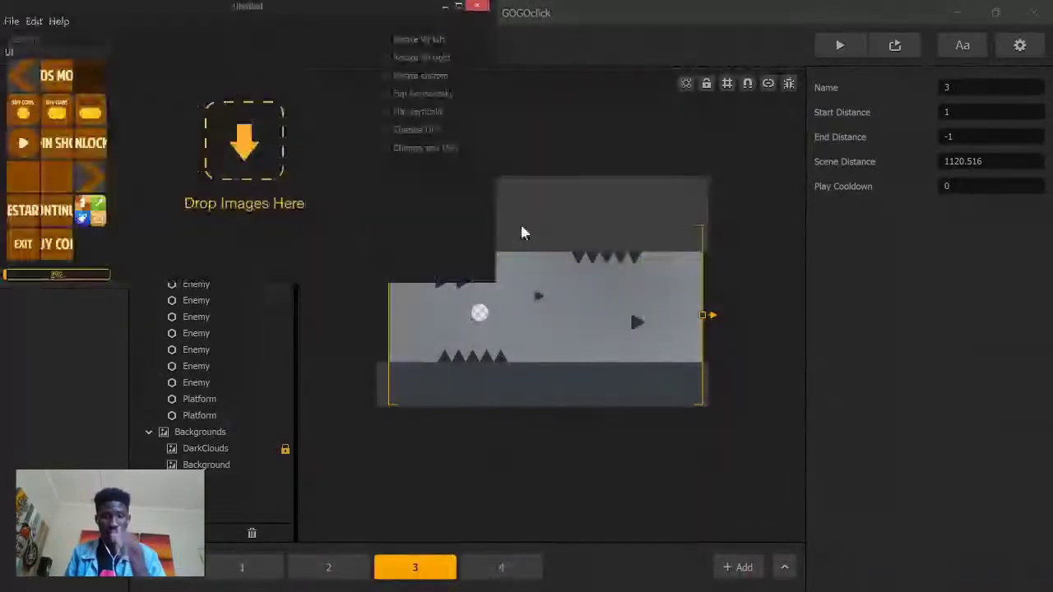
left_click(41, 52)
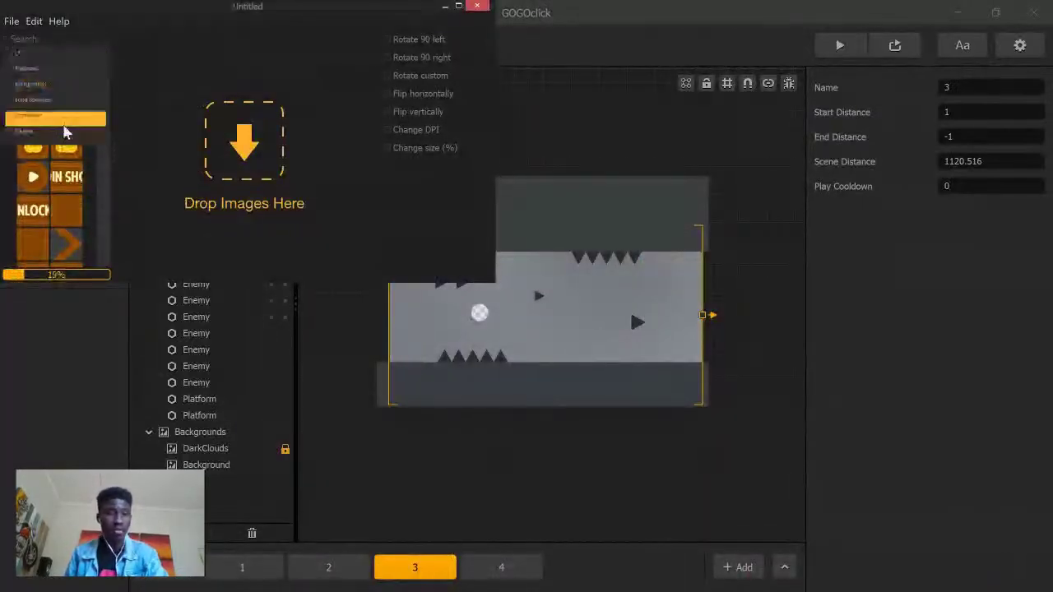
left_click(59, 72)
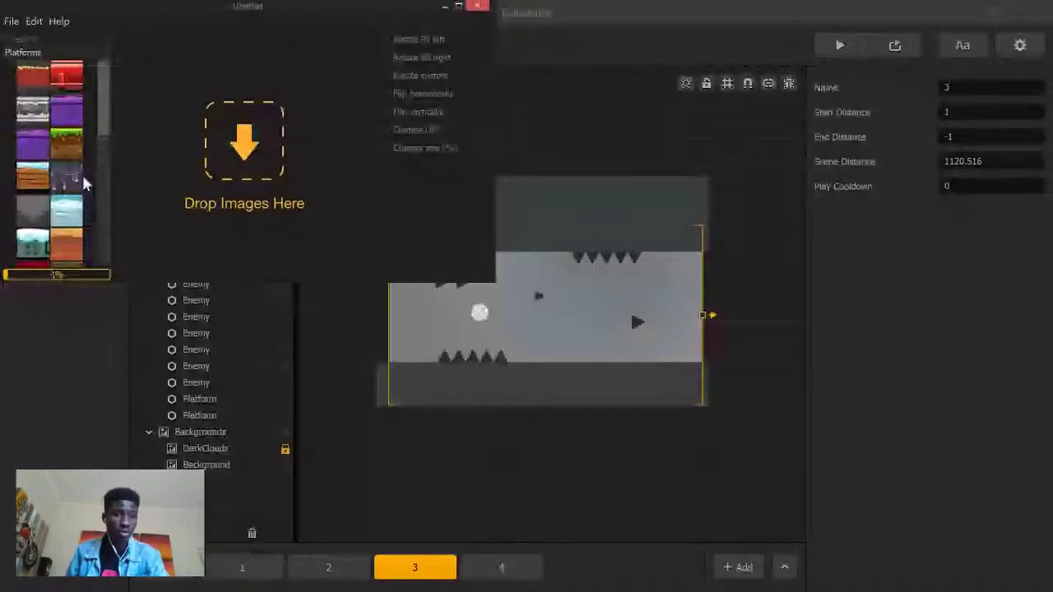
Step: Add the grass-topped dirt tile and the orange rock tile from the Platforms images to the workbench
scroll(80, 186, "down", 1)
left_click_drag(75, 121, 157, 132)
left_click_drag(68, 221, 127, 219)
scroll(74, 206, "down", 1)
left_click_drag(68, 206, 74, 243)
scroll(72, 230, "down", 2)
left_click_drag(64, 175, 49, 183)
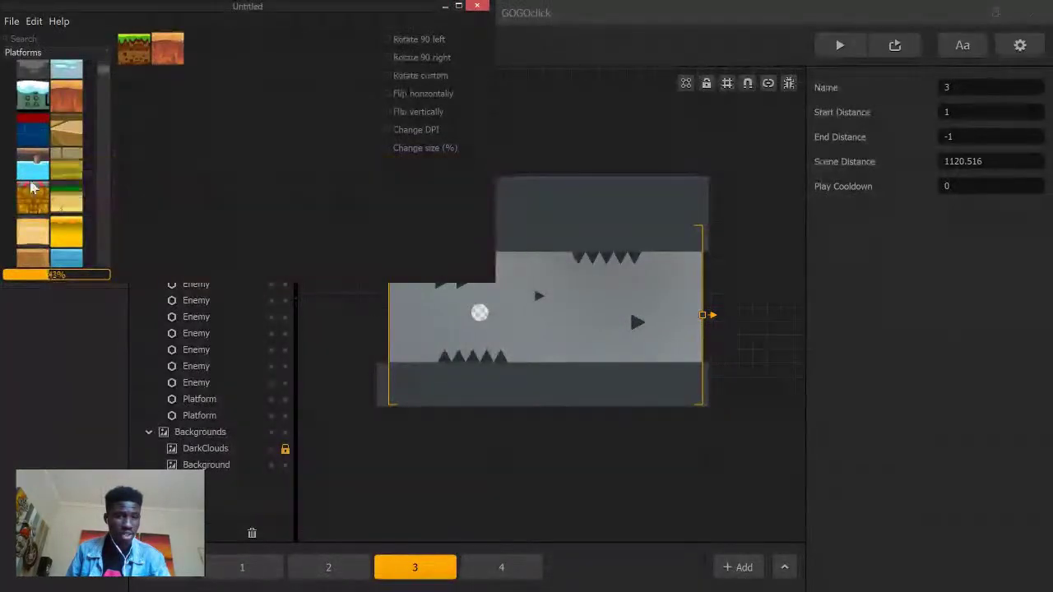
scroll(45, 185, "down", 1)
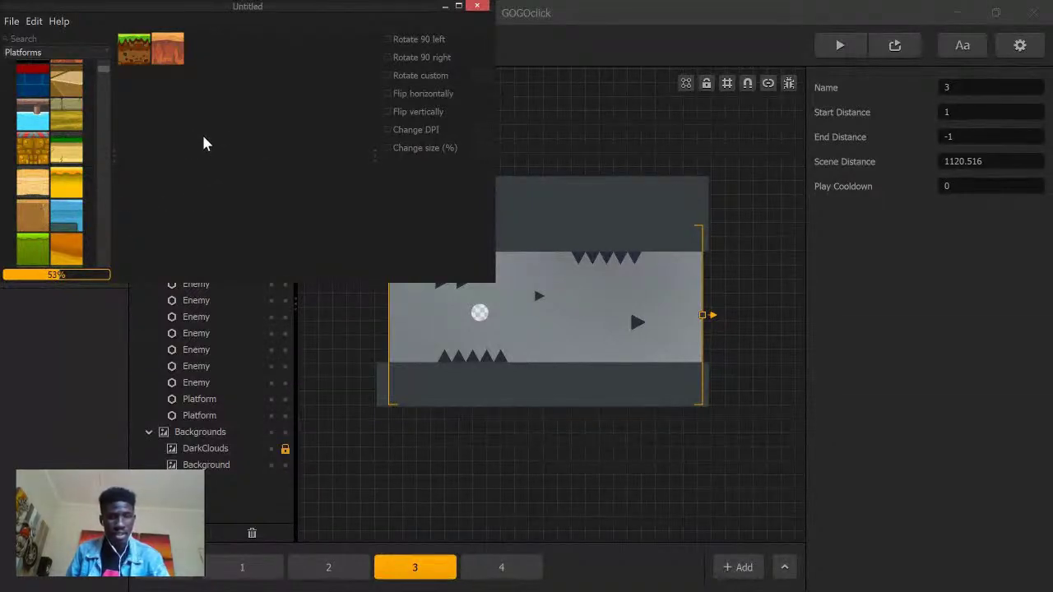
Step: Remove the orange rock tile from the workbench and select the grass-topped dirt tile
key("super")
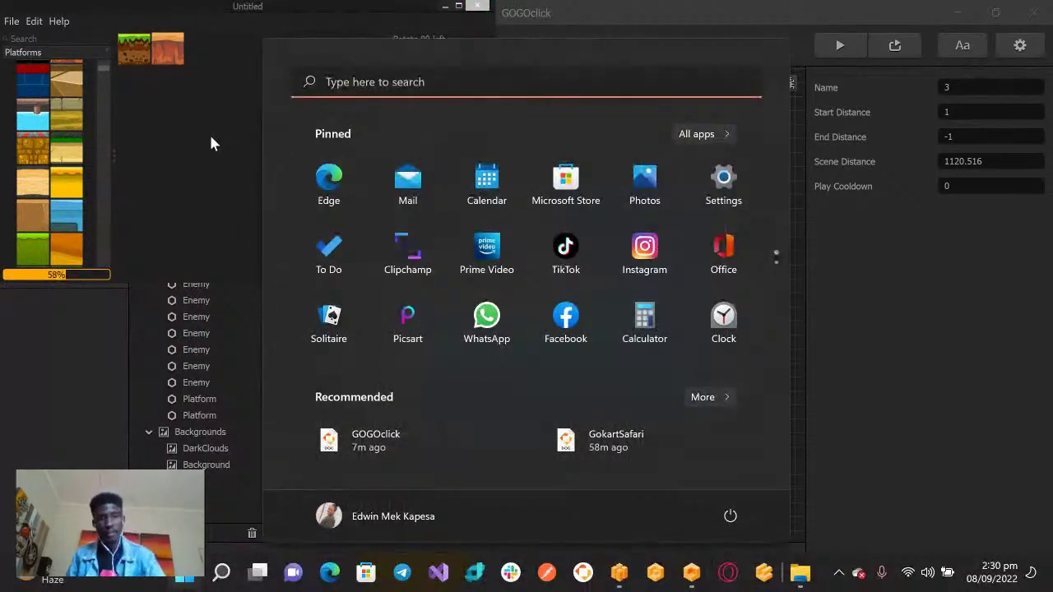
left_click(211, 52)
left_click(170, 52)
left_click_drag(467, 35, 582, 36)
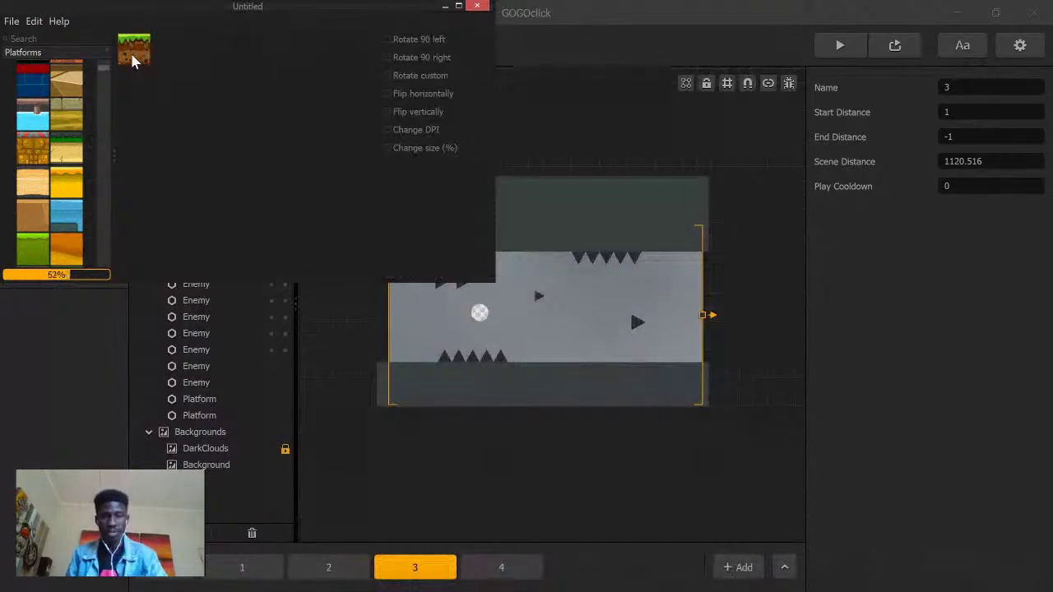
left_click_drag(339, 17, 430, 42)
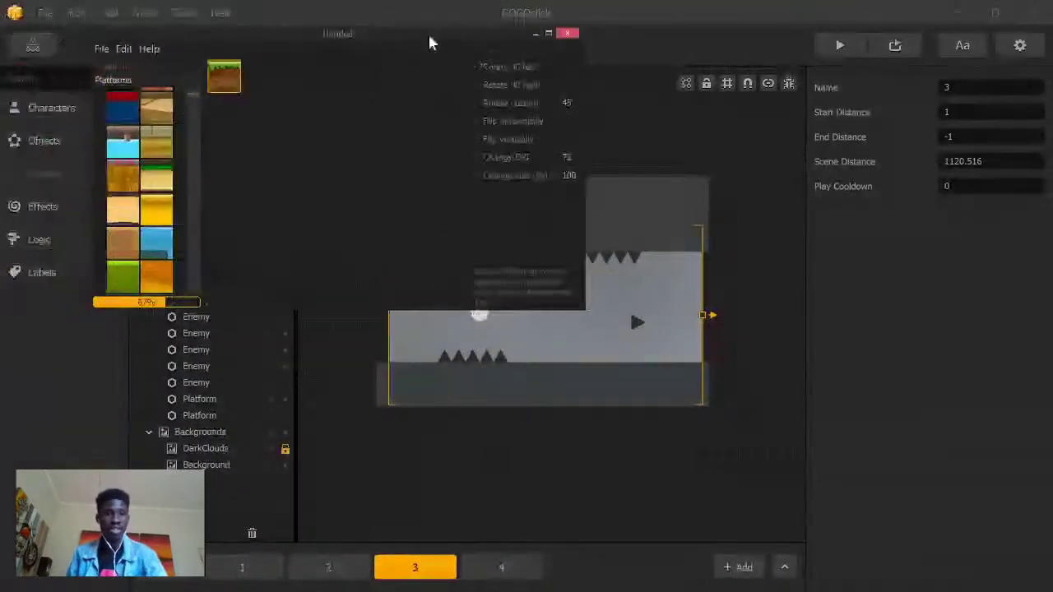
Step: Export the workbench to the BuildBox Room folder in Videos and close the companion app
left_click(102, 49)
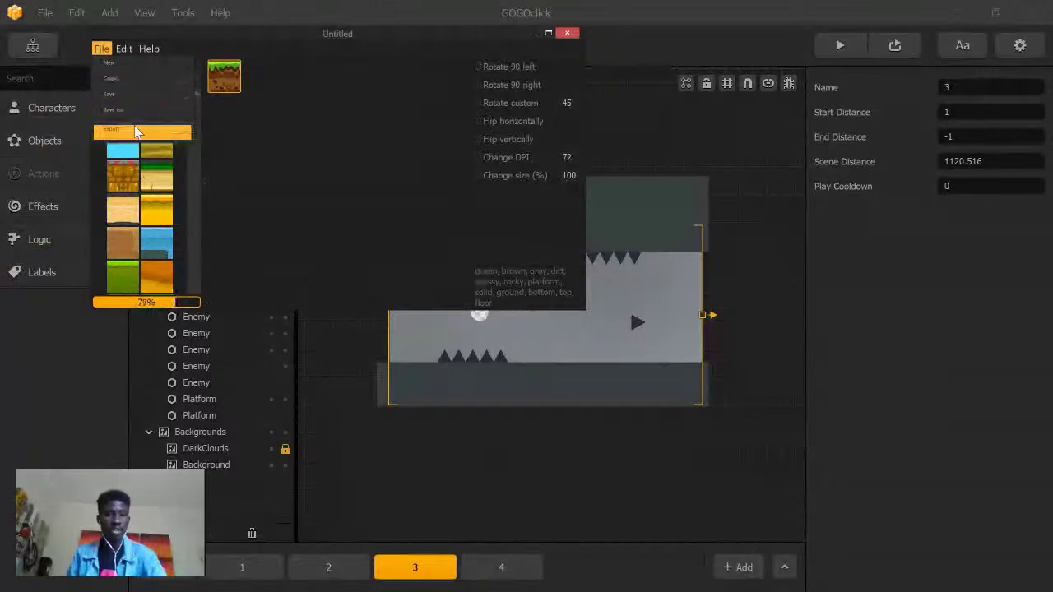
left_click(136, 131)
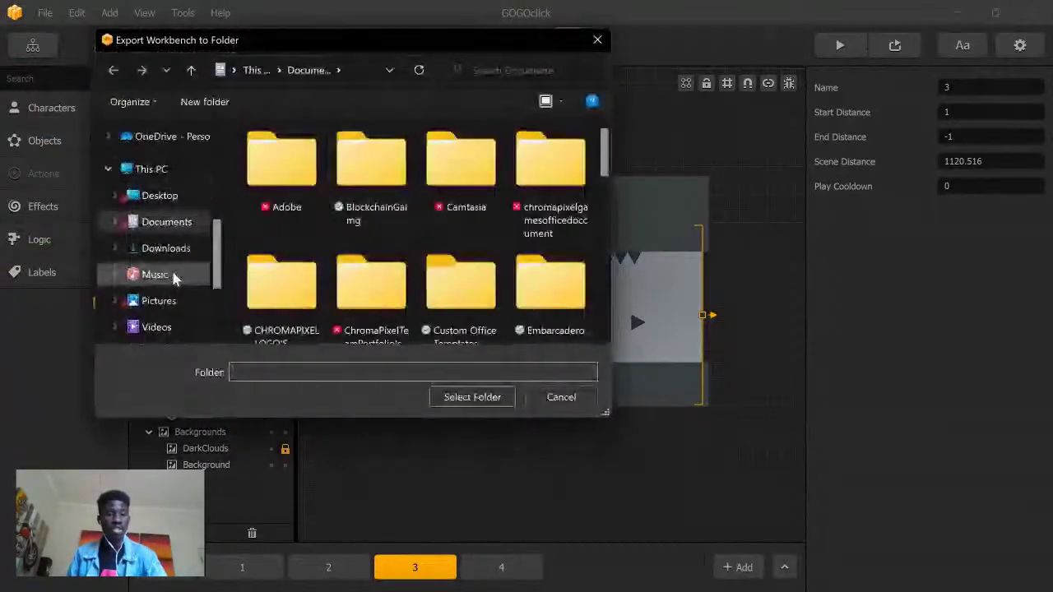
left_click(163, 326)
double_click(291, 183)
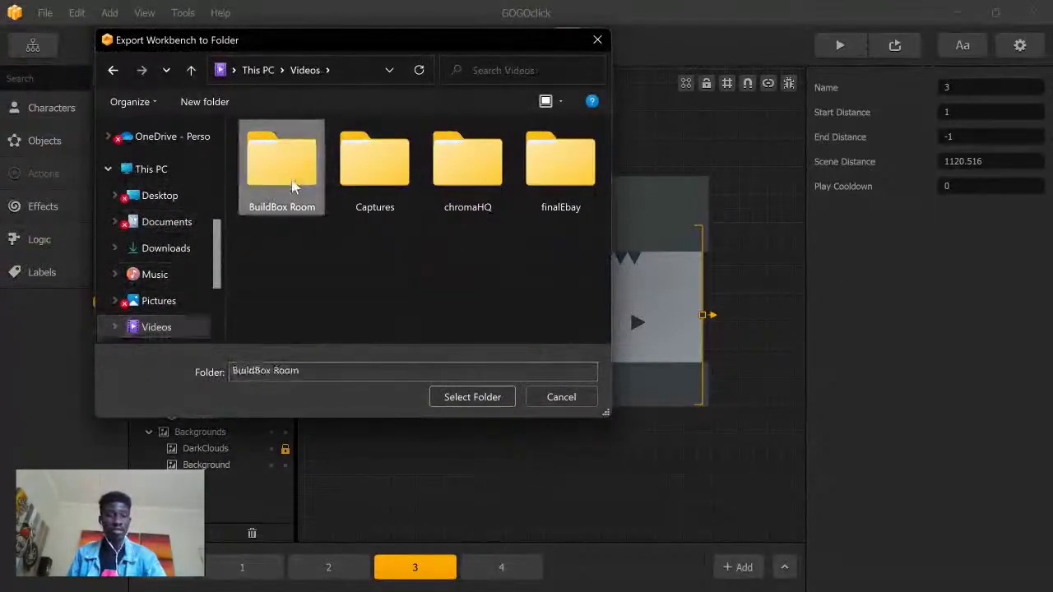
left_click(446, 396)
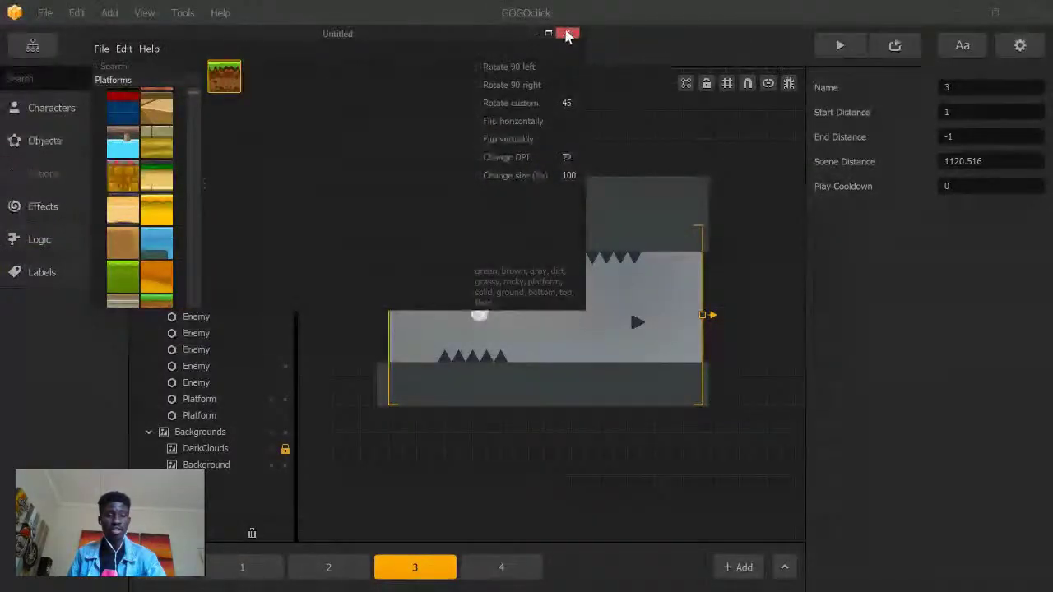
left_click(567, 33)
Step: Switch to the File Explorer window of the Brick folder and shrink it so the World 1 scene stays visible beside it
key("super")
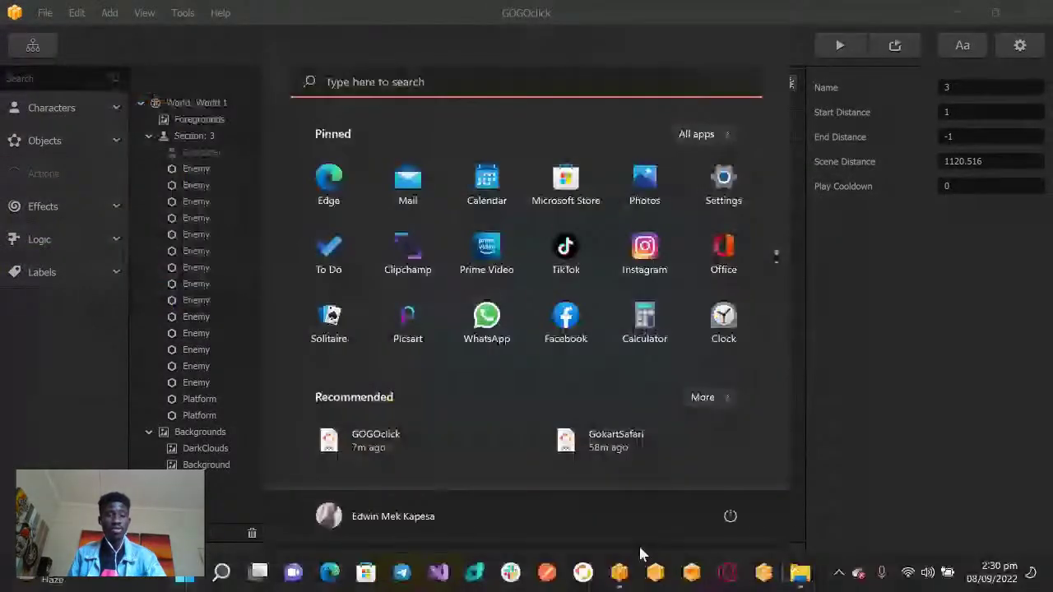
mouse_move(801, 578)
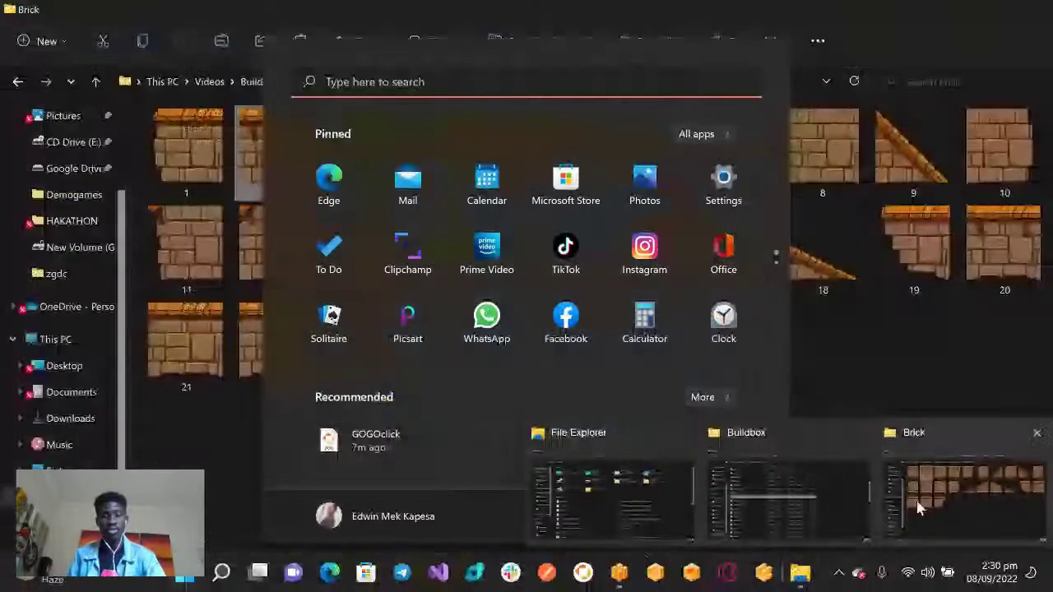
left_click(920, 508)
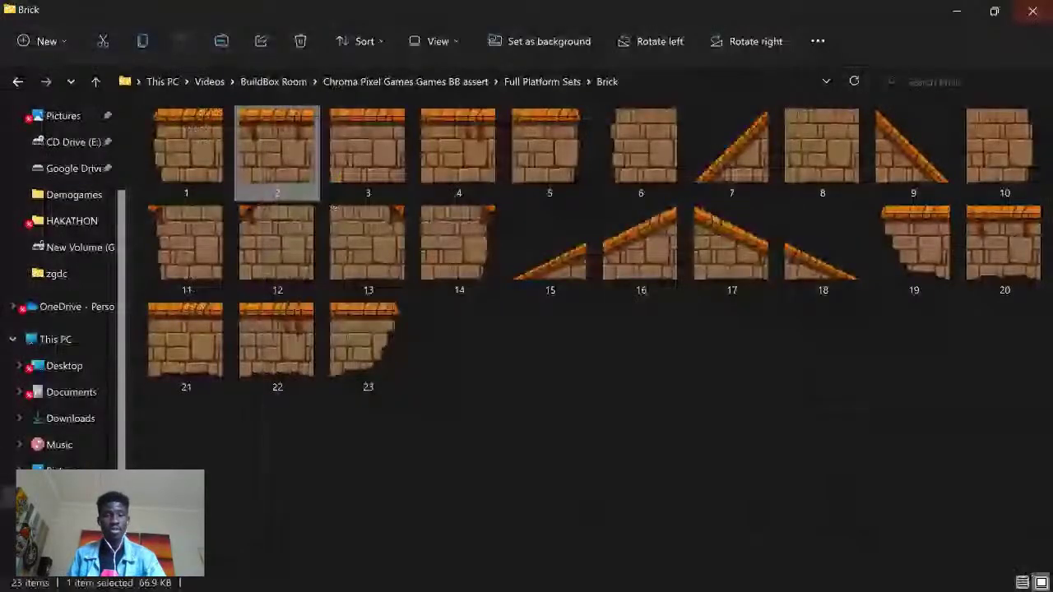
left_click(994, 11)
left_click_drag(944, 165, 272, 218)
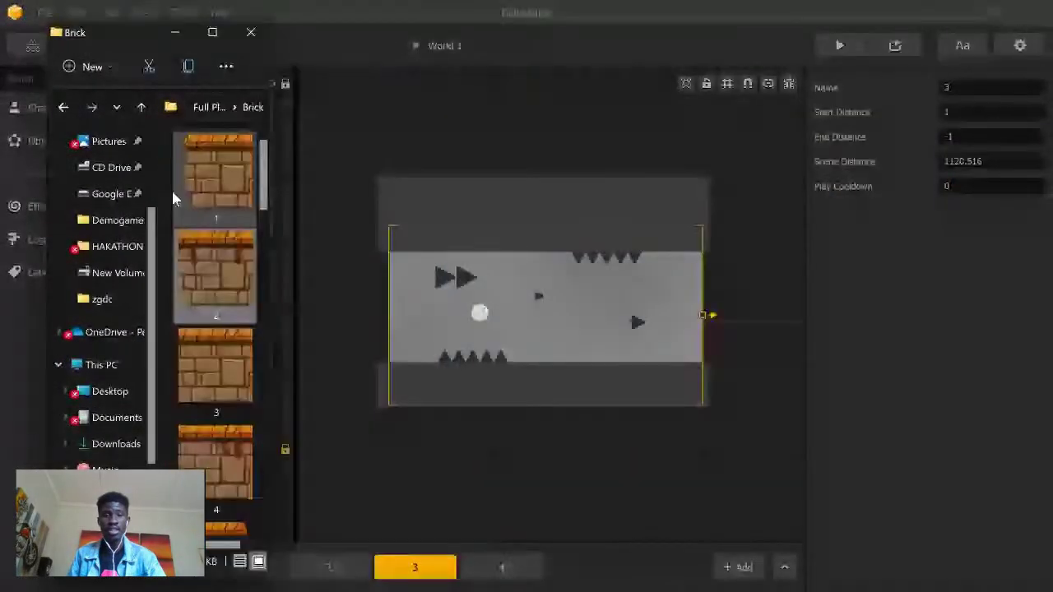
Step: Go up from Brick through Full Platform Sets and Chroma Pixel Games Games BB assert to Videos, viewing the folders on the way
left_click(211, 108)
scroll(219, 354, "down", 2)
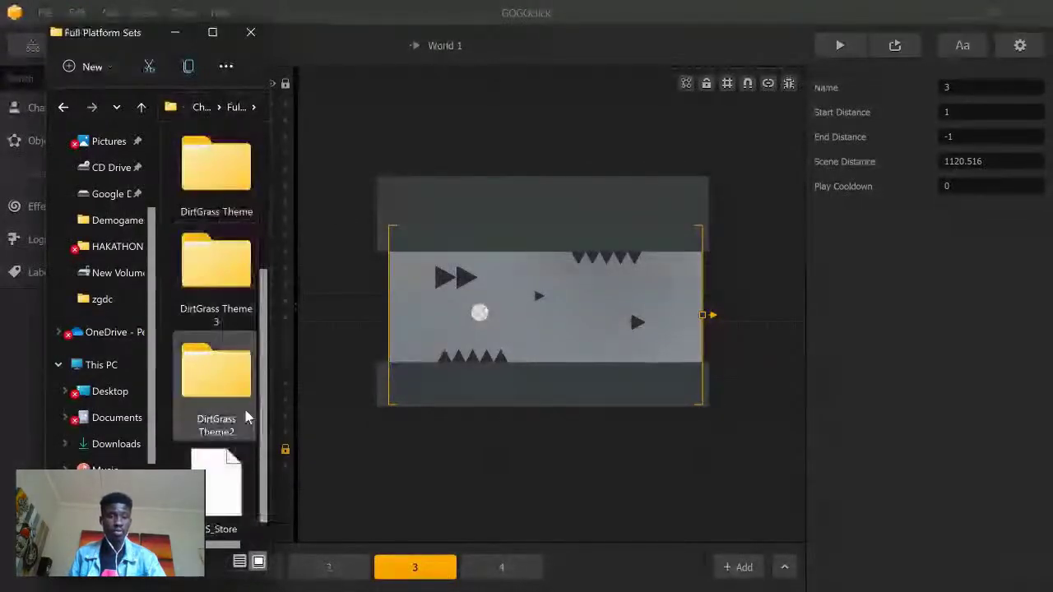
scroll(247, 414, "up", 2)
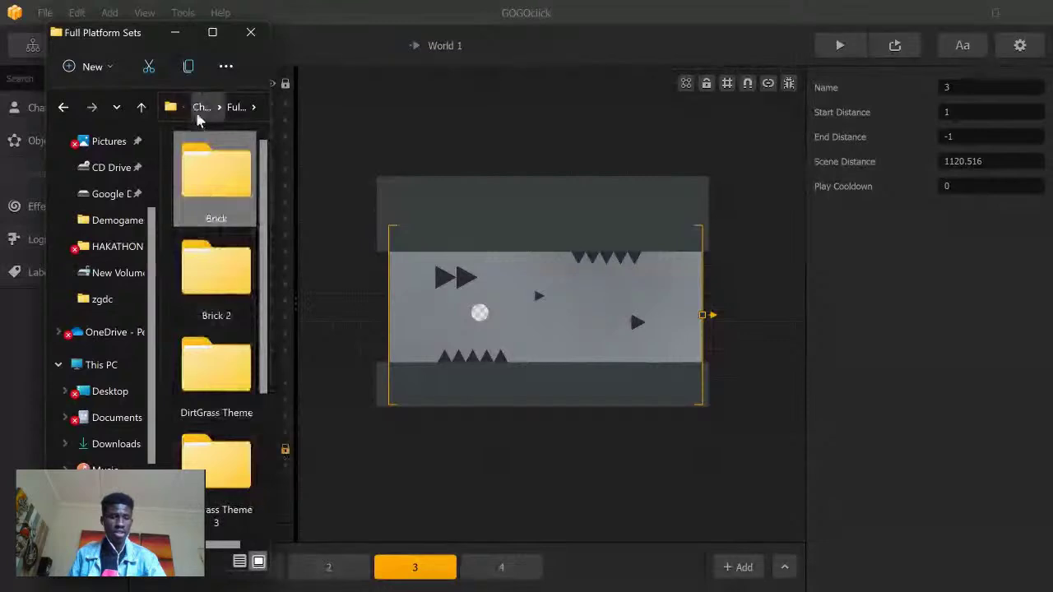
left_click(201, 107)
scroll(216, 376, "down", 5)
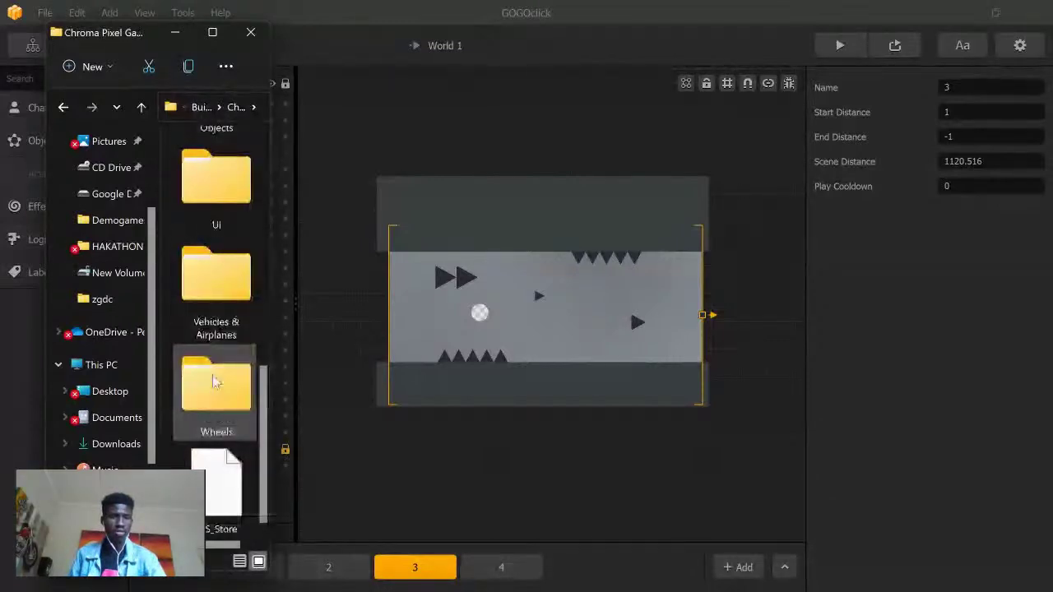
scroll(216, 377, "up", 3)
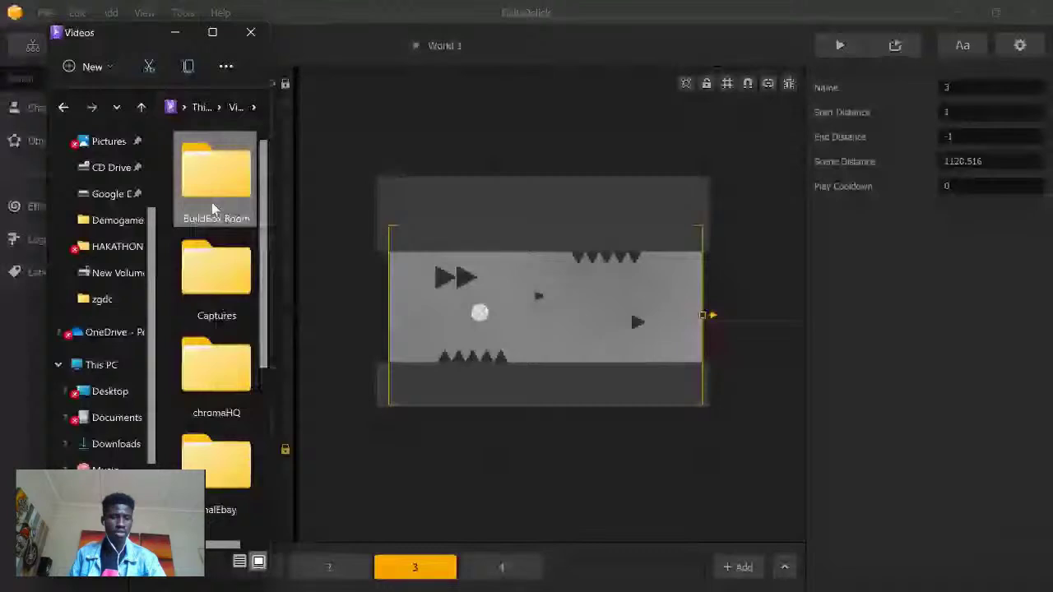
Step: Open BuildBox Room, look through its contents, and open the Platforms folder
double_click(212, 210)
scroll(254, 378, "down", 10)
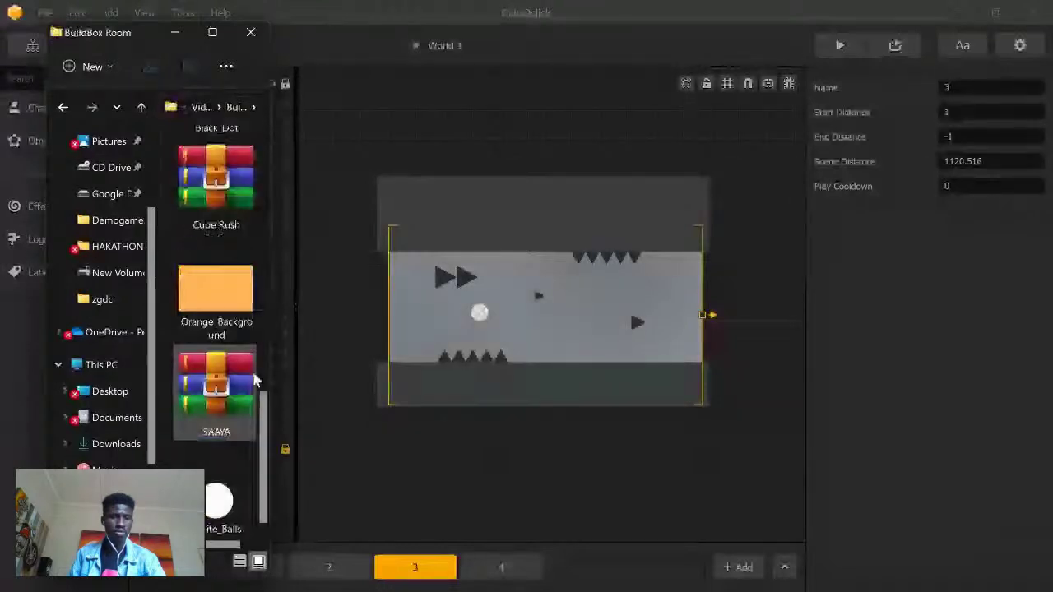
scroll(254, 380, "up", 7)
scroll(254, 371, "up", 2)
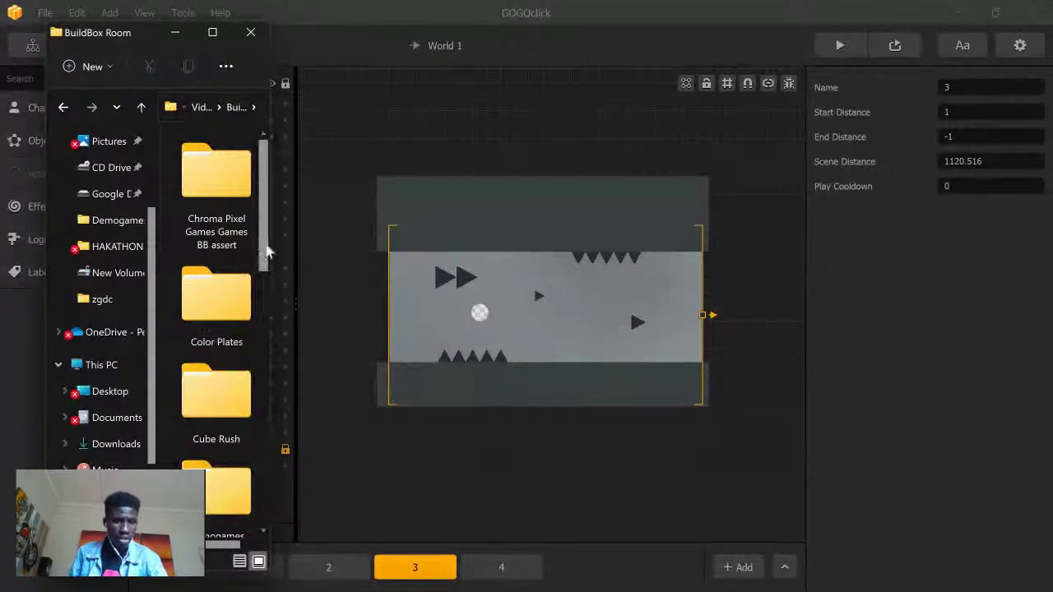
scroll(267, 265, "down", 2)
scroll(270, 293, "down", 4)
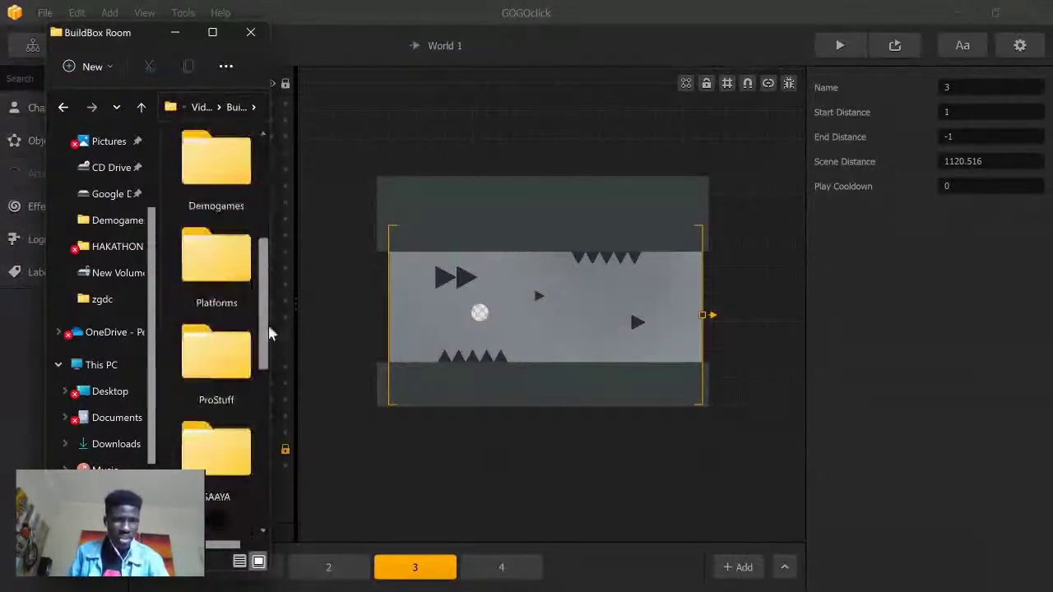
double_click(247, 303)
Step: Import the asset_5 image into section 3 as a platform object and place it along the floor at position 847.316, 118.947
left_click_drag(216, 180, 526, 239)
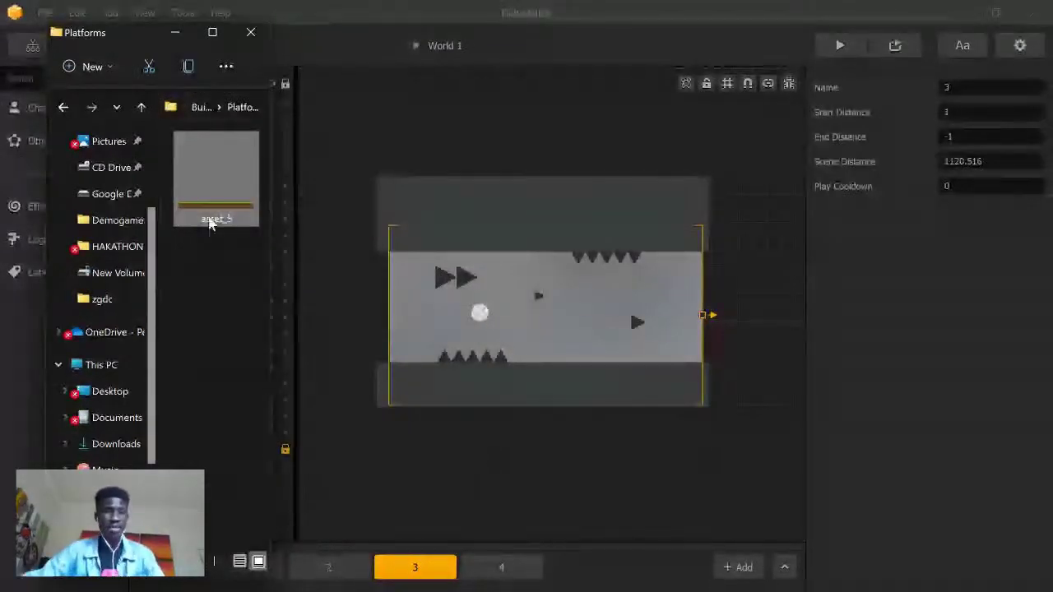
left_click_drag(208, 224, 598, 194)
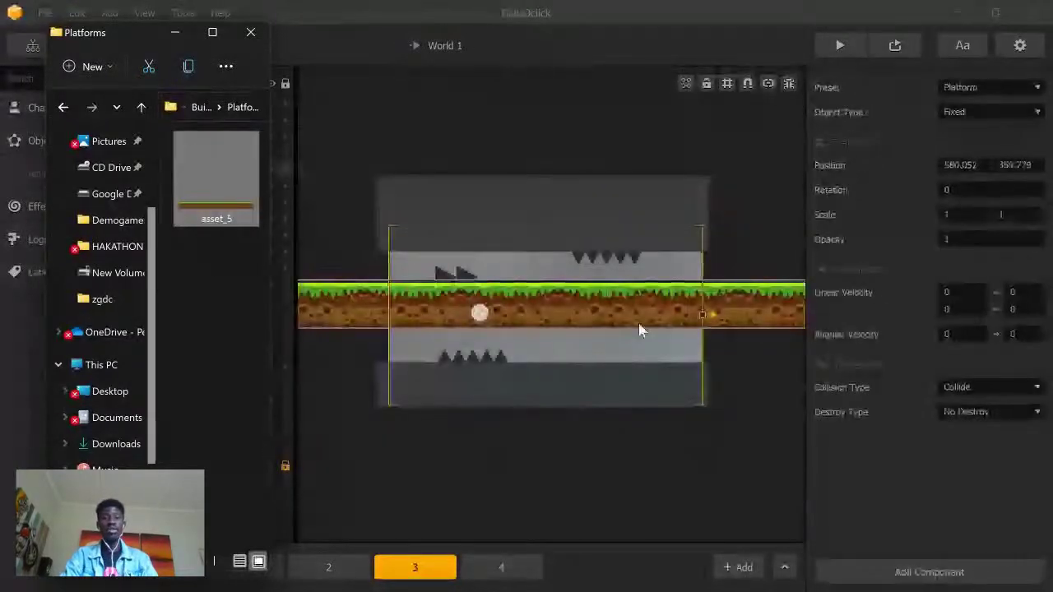
left_click_drag(641, 331, 665, 374)
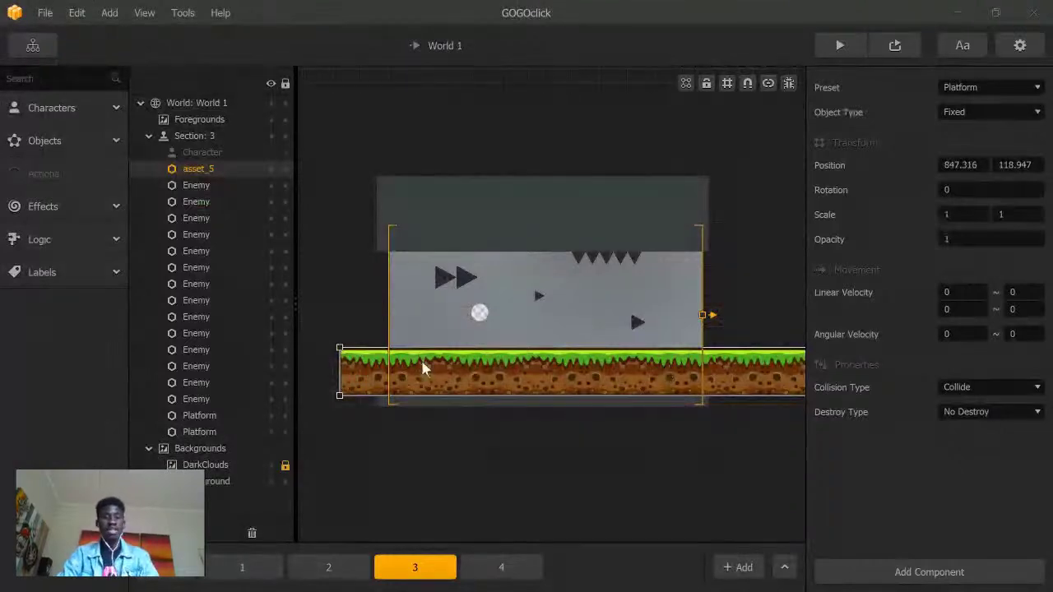
Step: Delete the placed asset_5 platform from section 3 and show the asset_5 object's settings while in the Start section
key("Delete")
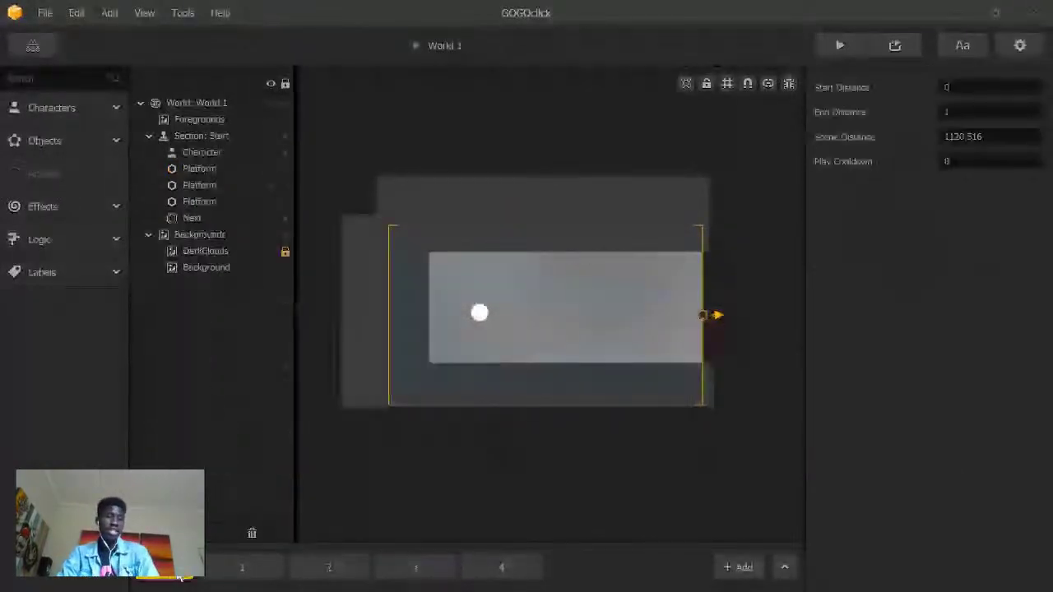
left_click(51, 144)
left_click(45, 279)
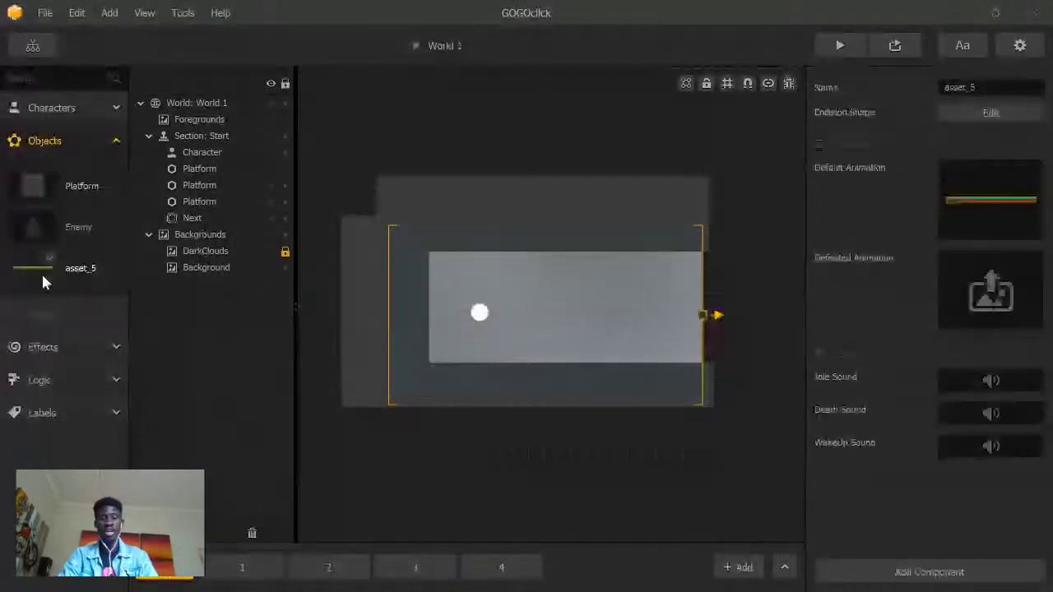
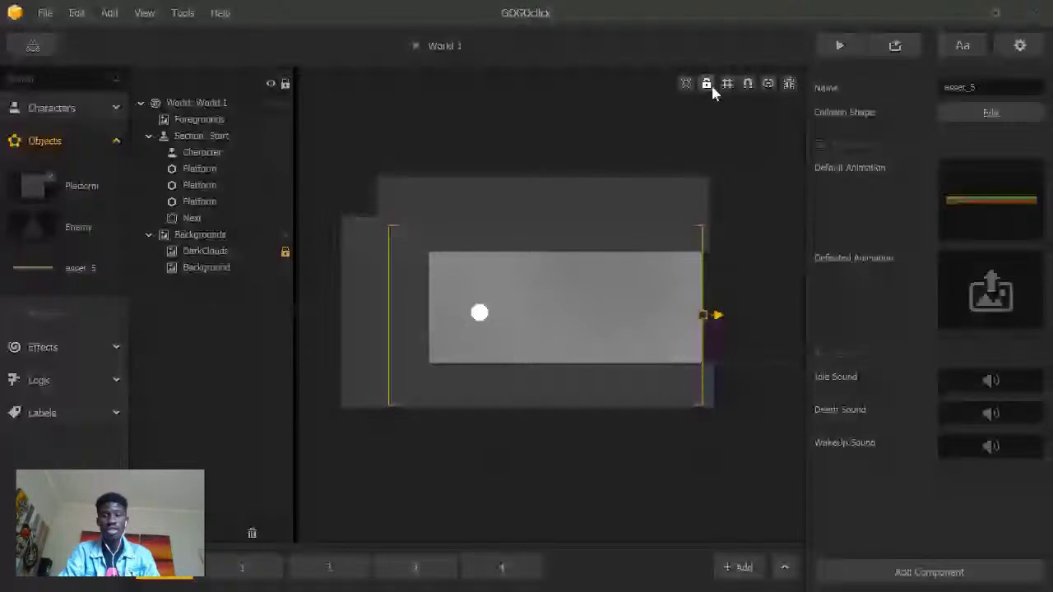
Step: View the Start section's collision shapes, hide them again, and place asset_5 along the floor at position 417.05, 157.128
left_click(788, 84)
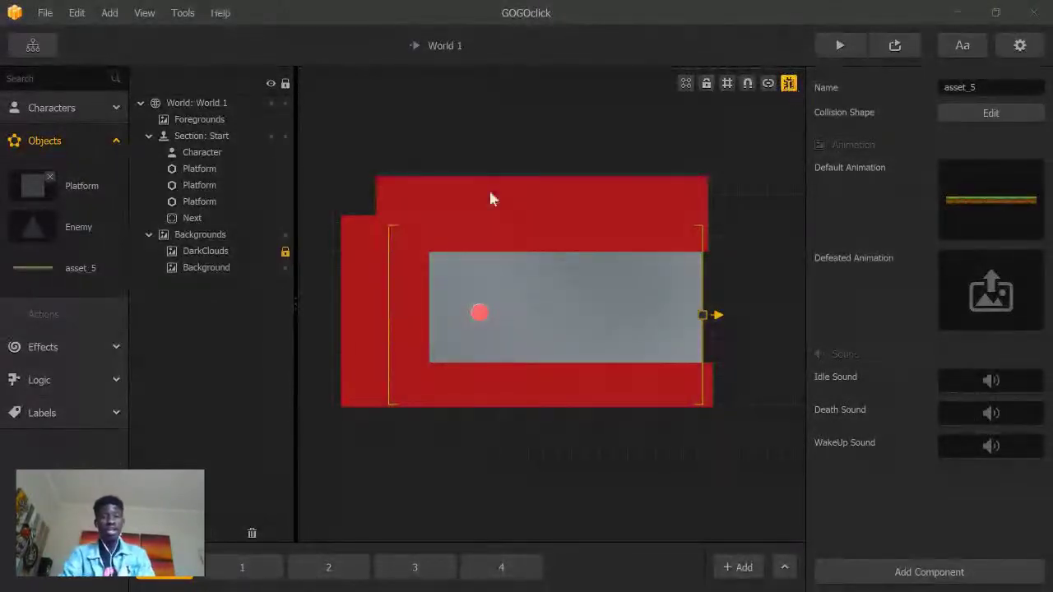
left_click(788, 84)
left_click_drag(33, 262, 505, 360)
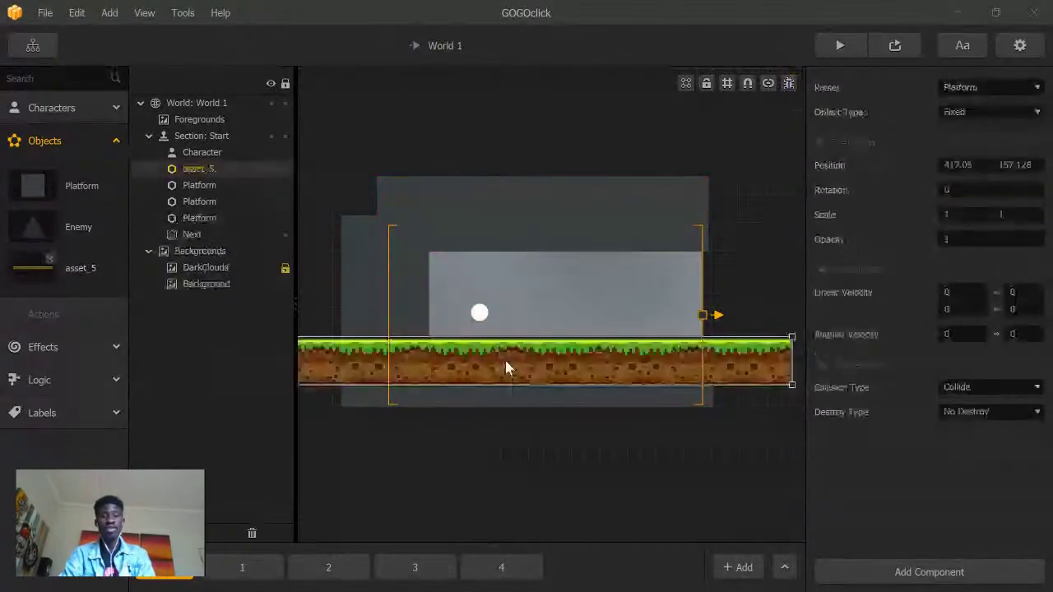
Step: View the collision shapes with asset_5 in place, hide them, and delete asset_5 from the Start section
left_click(789, 84)
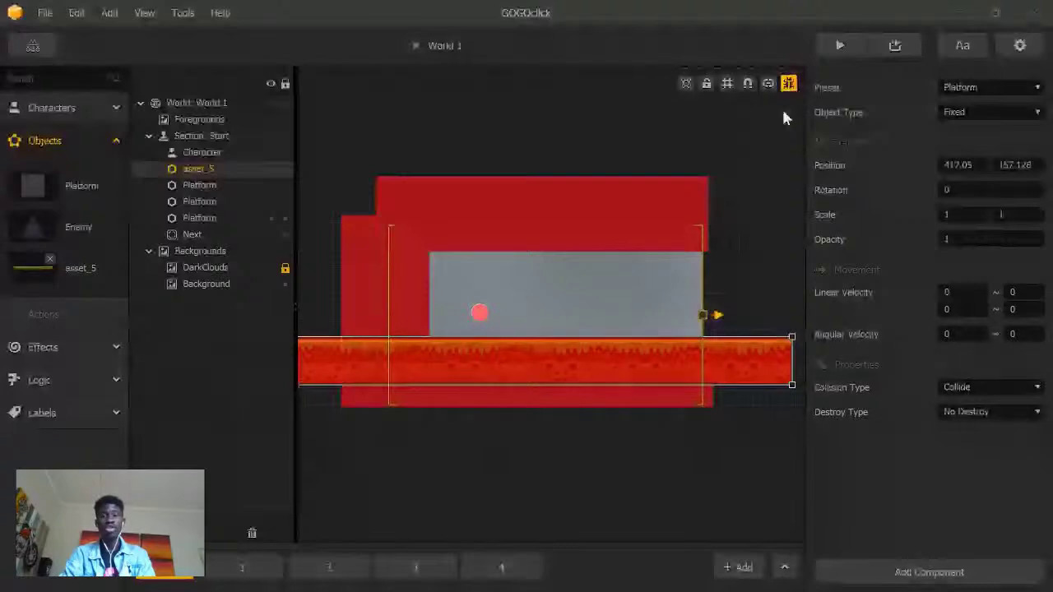
left_click(789, 85)
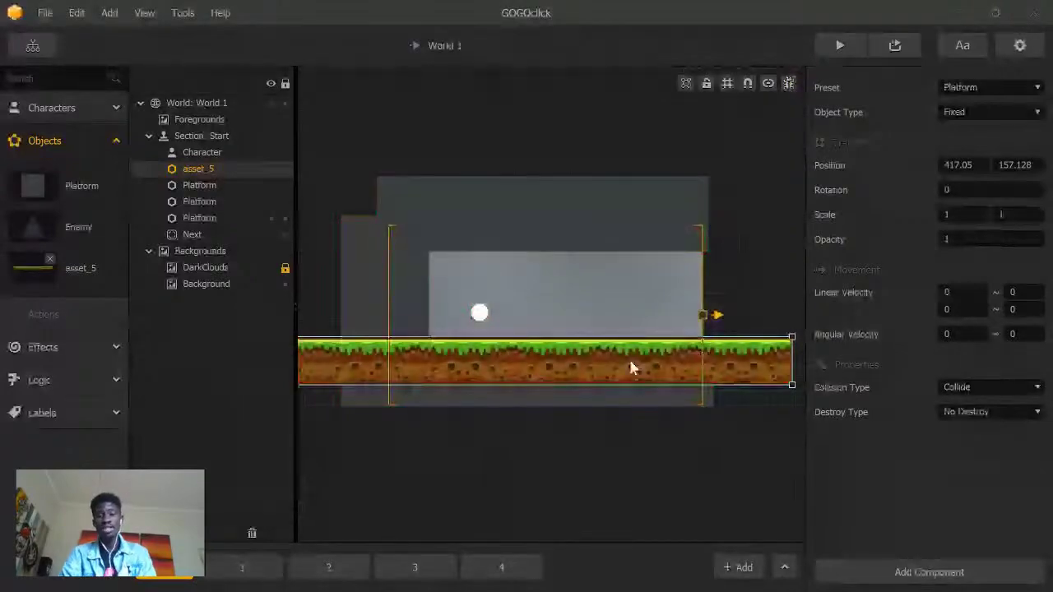
key("Delete")
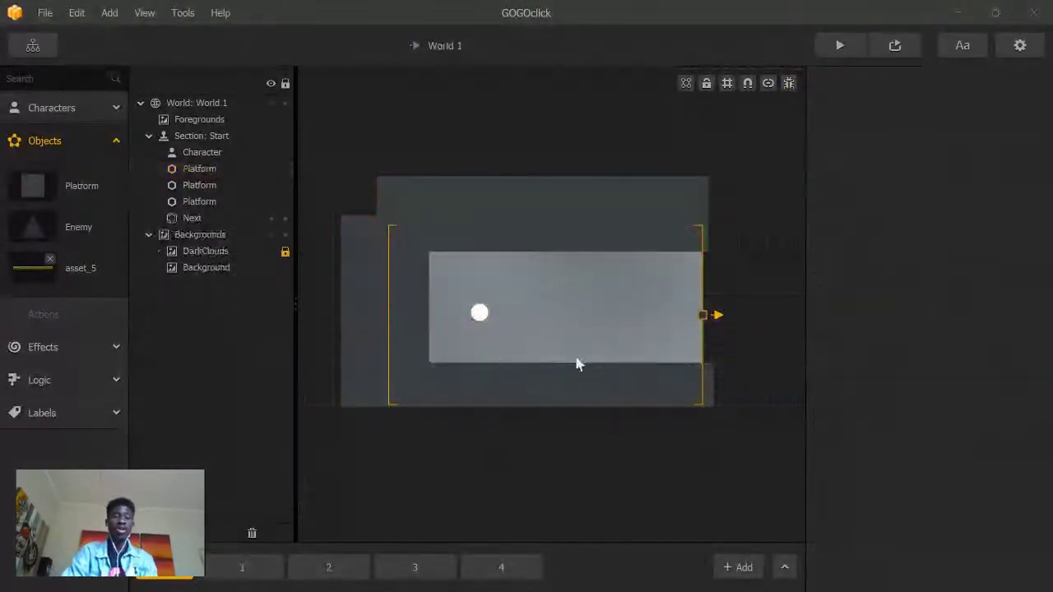
Step: Change the asset_5 object's collision shape to Circle in the Shape Editor and close the editor
left_click(33, 273)
left_click(412, 323)
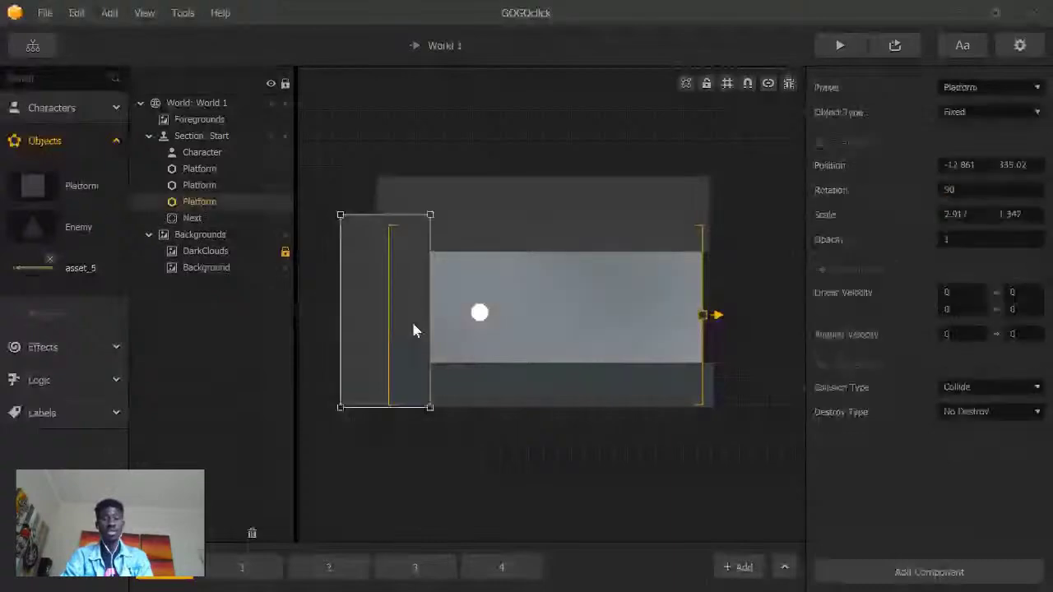
left_click(70, 273)
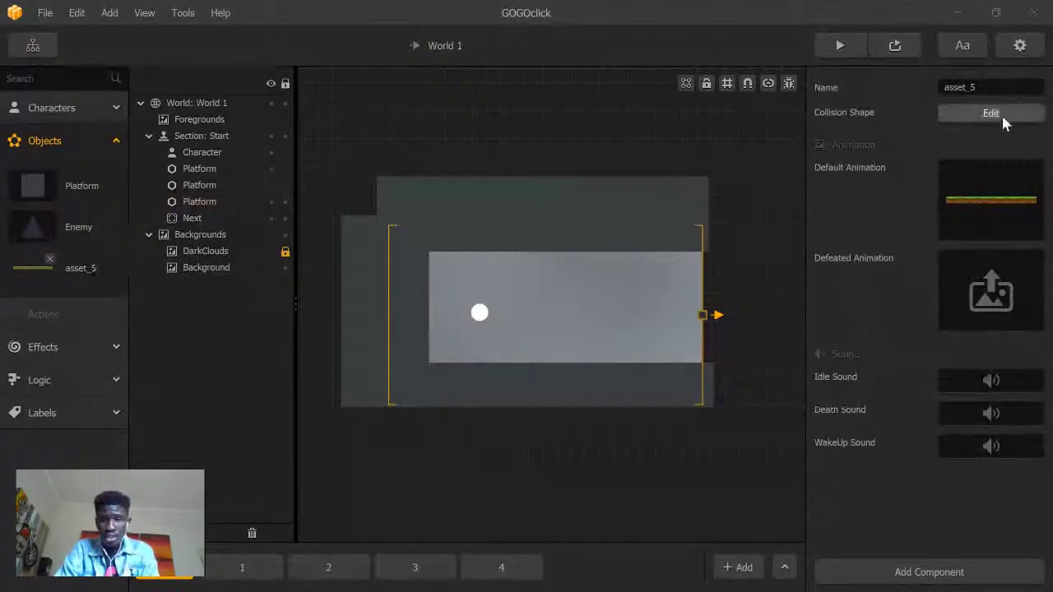
mouse_move(1001, 200)
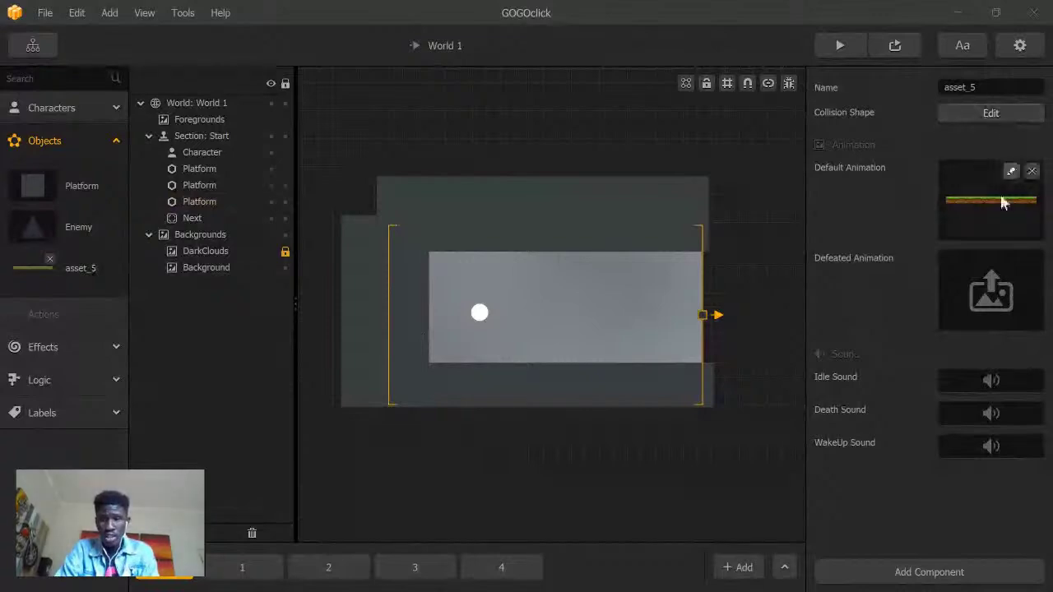
left_click(987, 112)
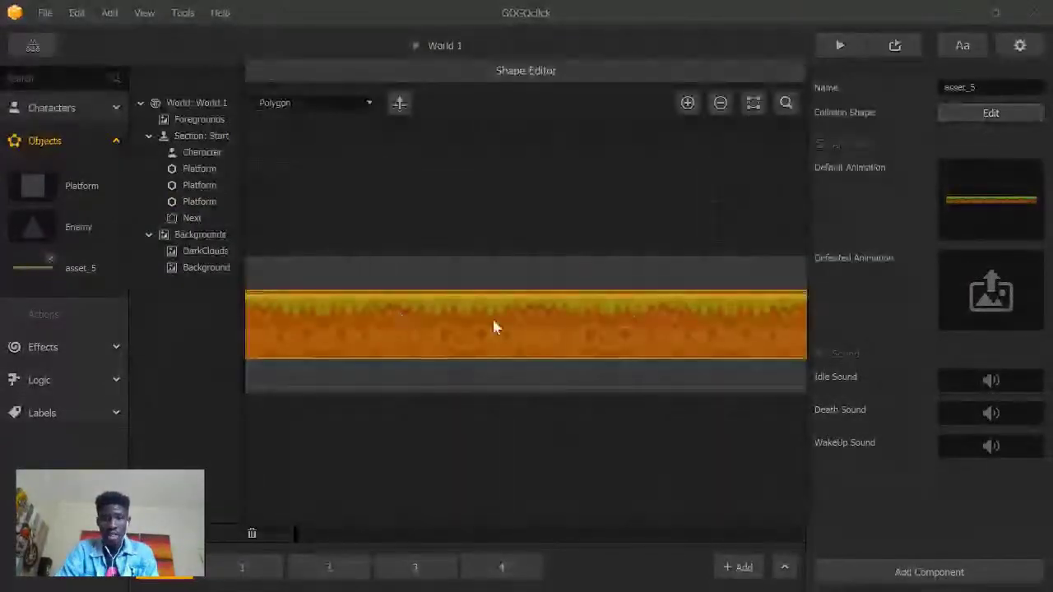
left_click(312, 100)
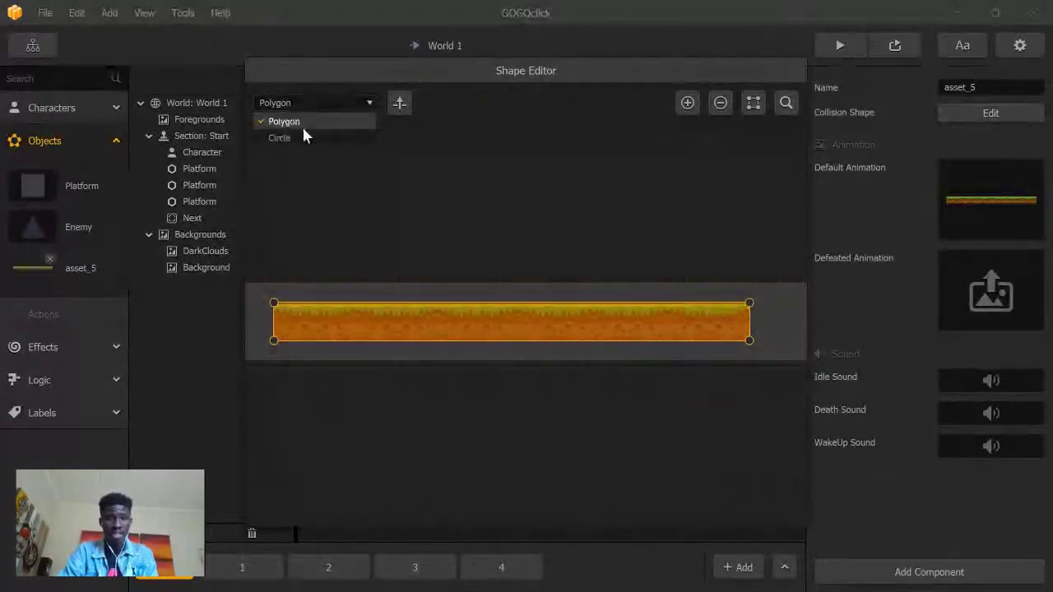
left_click(301, 136)
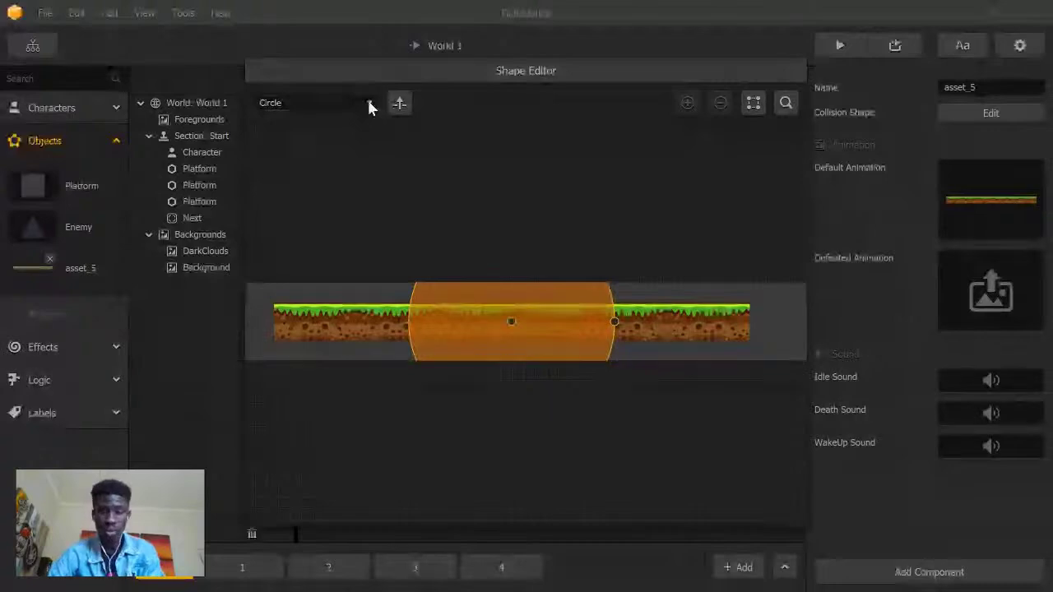
left_click(789, 74)
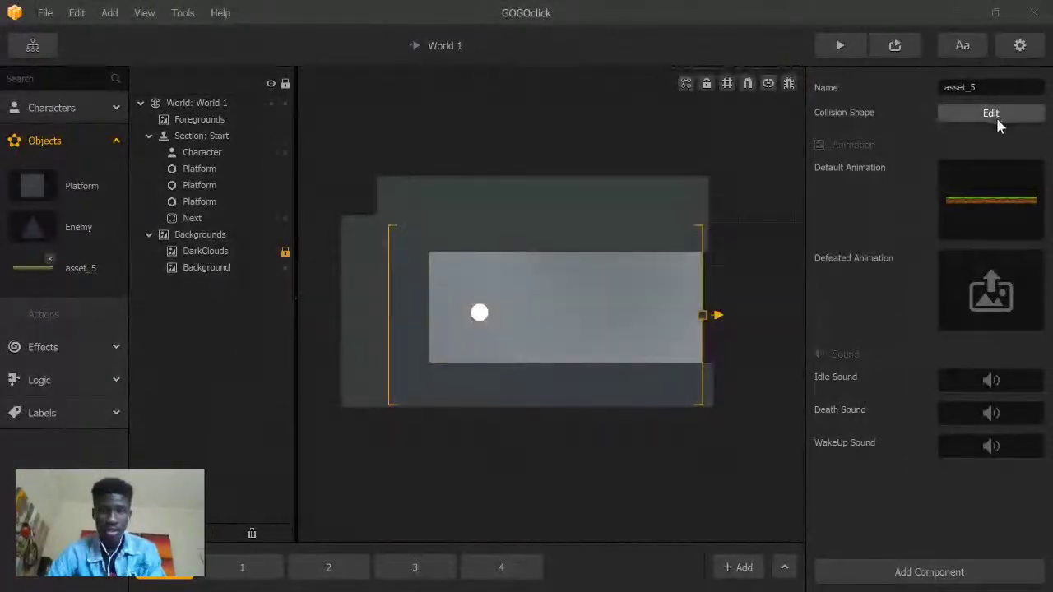
Step: Set the asset_5 object's collision shape back to Polygon, look over the outline around the image, and close the Shape Editor
left_click(996, 115)
left_click(363, 102)
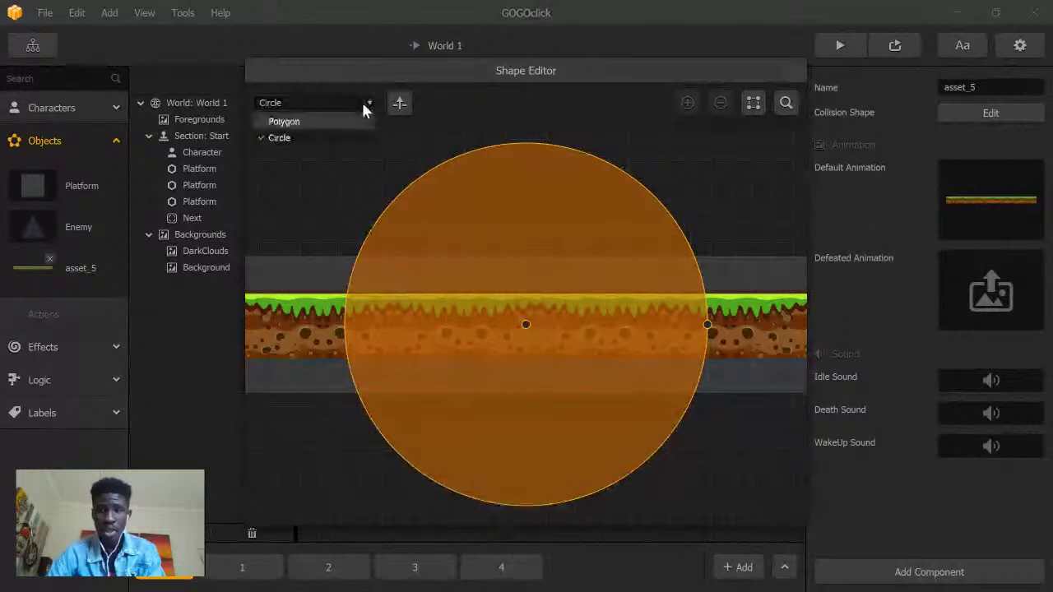
left_click(345, 122)
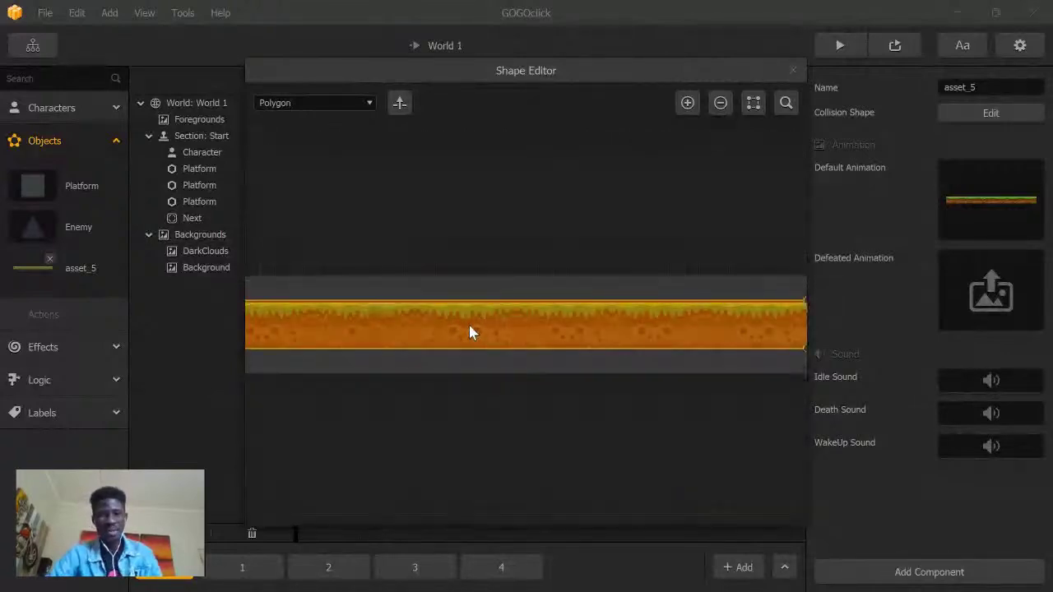
scroll(548, 358, "up", 3)
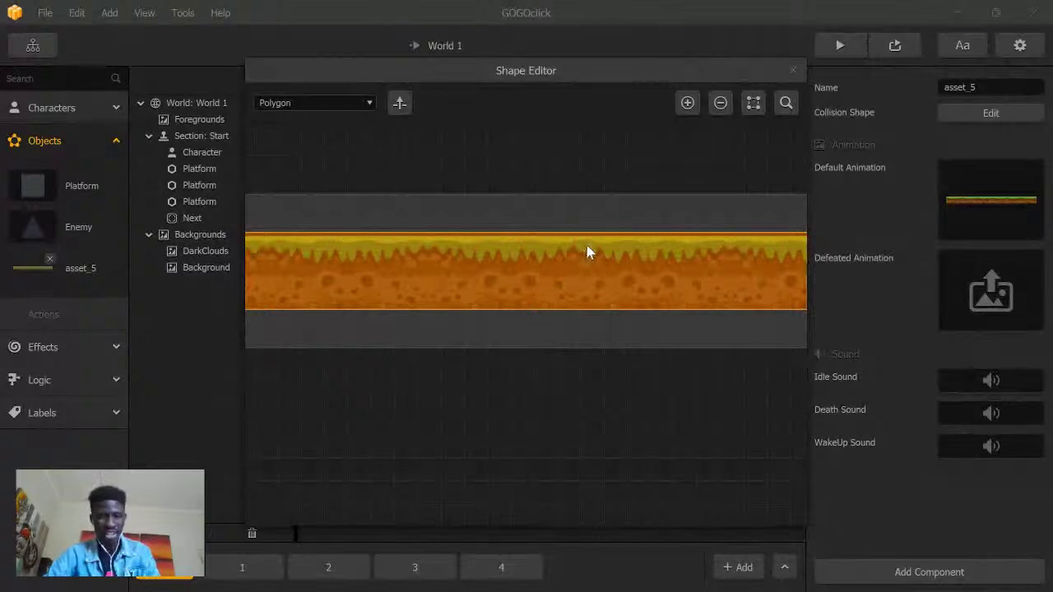
left_click(793, 71)
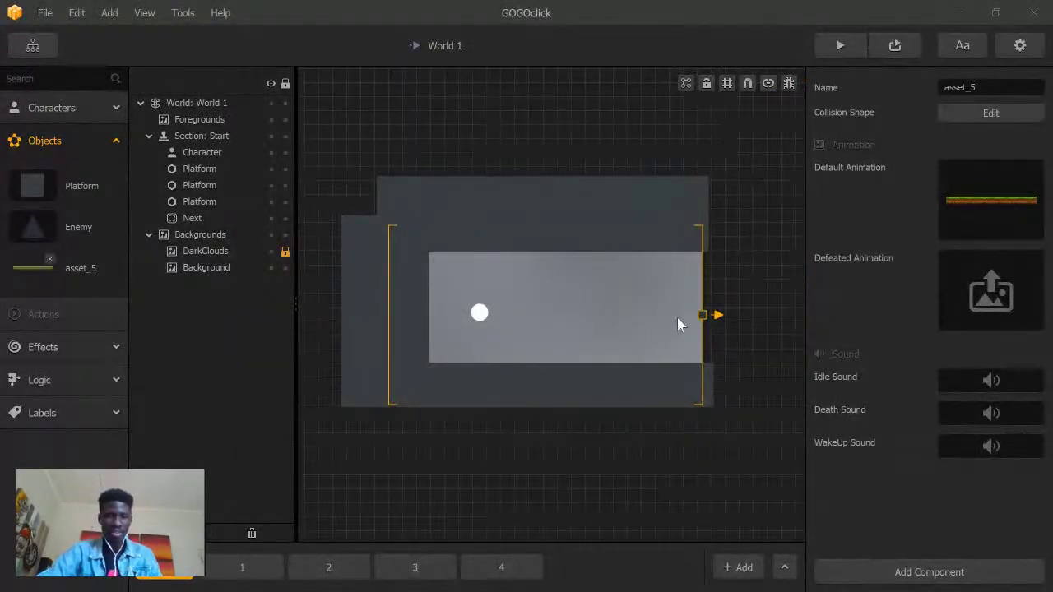
Step: Select the floor platform in the Start section and view its available presets without choosing another one
left_click(556, 366)
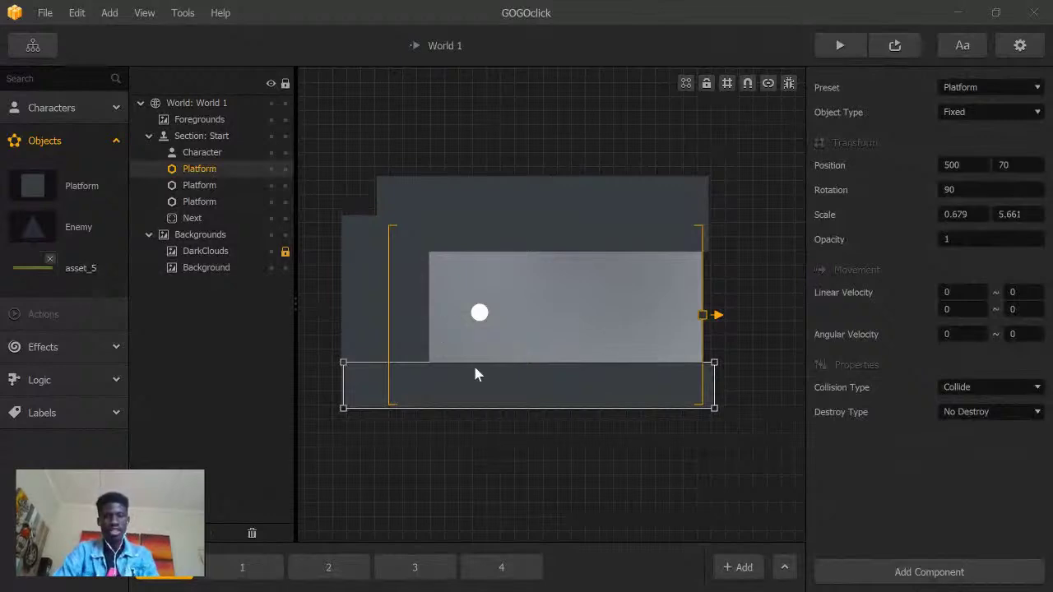
left_click(364, 139)
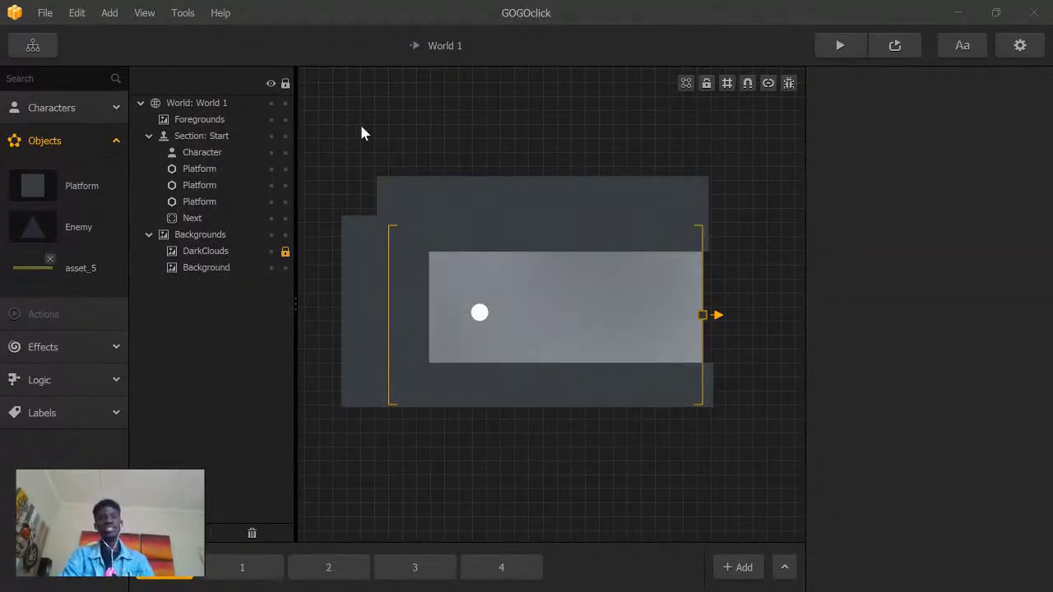
left_click(520, 388)
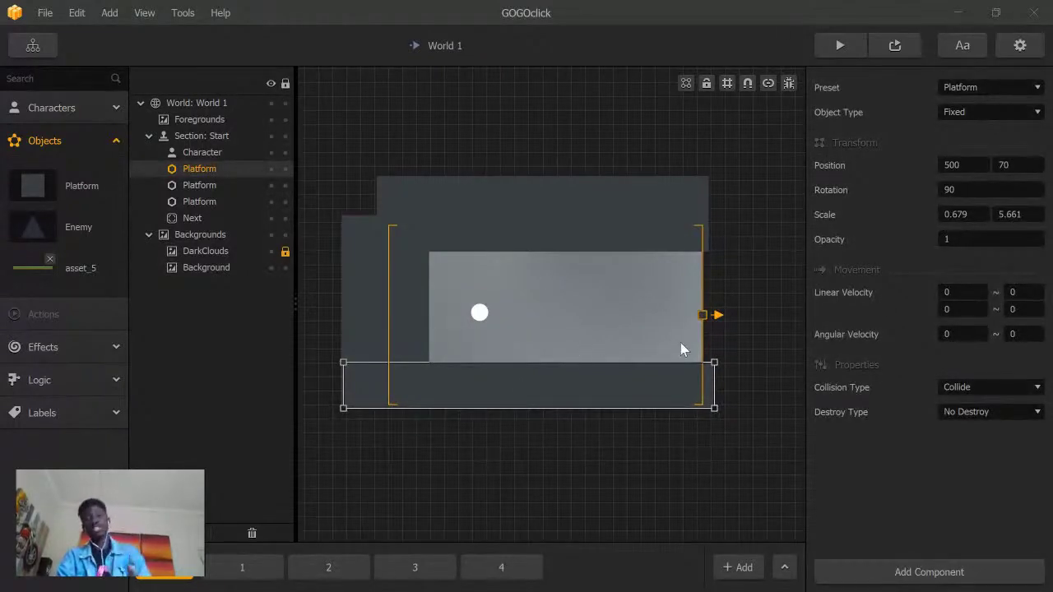
left_click(982, 86)
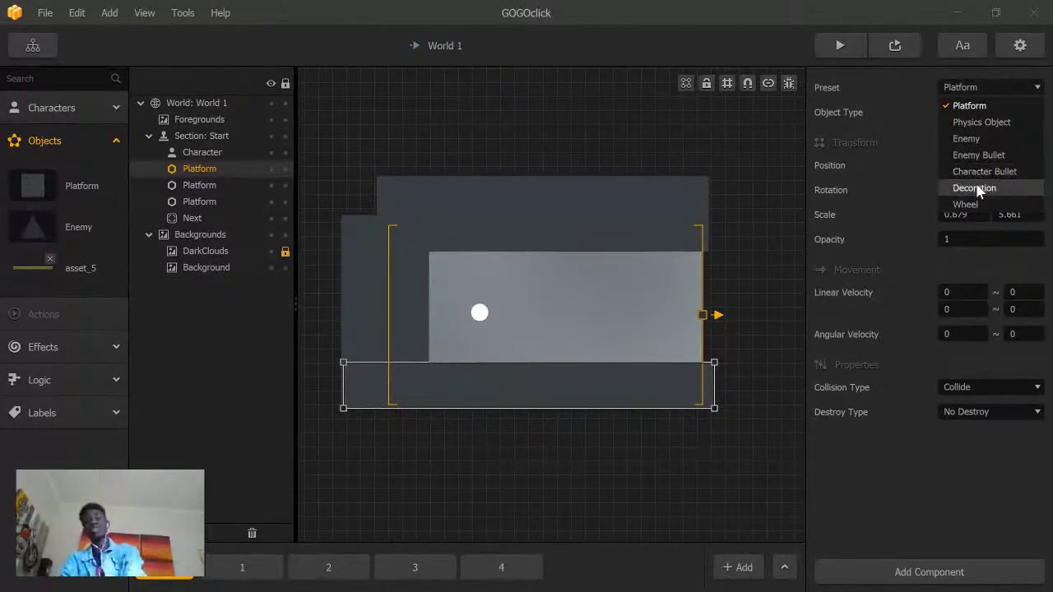
left_click(901, 179)
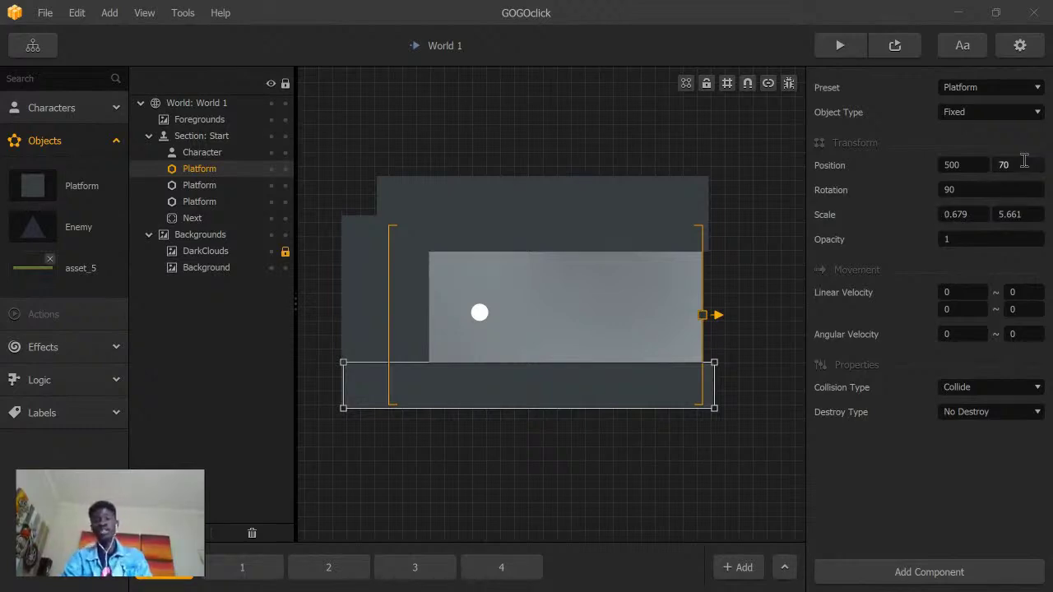
Step: Move the floor platform to about position 426.576, 83.216 and view its collision type options
mouse_move(528, 366)
left_mouse_down()
mouse_move(524, 307)
mouse_move(612, 289)
mouse_move(460, 327)
mouse_move(618, 308)
mouse_move(500, 369)
mouse_move(510, 374)
left_mouse_up()
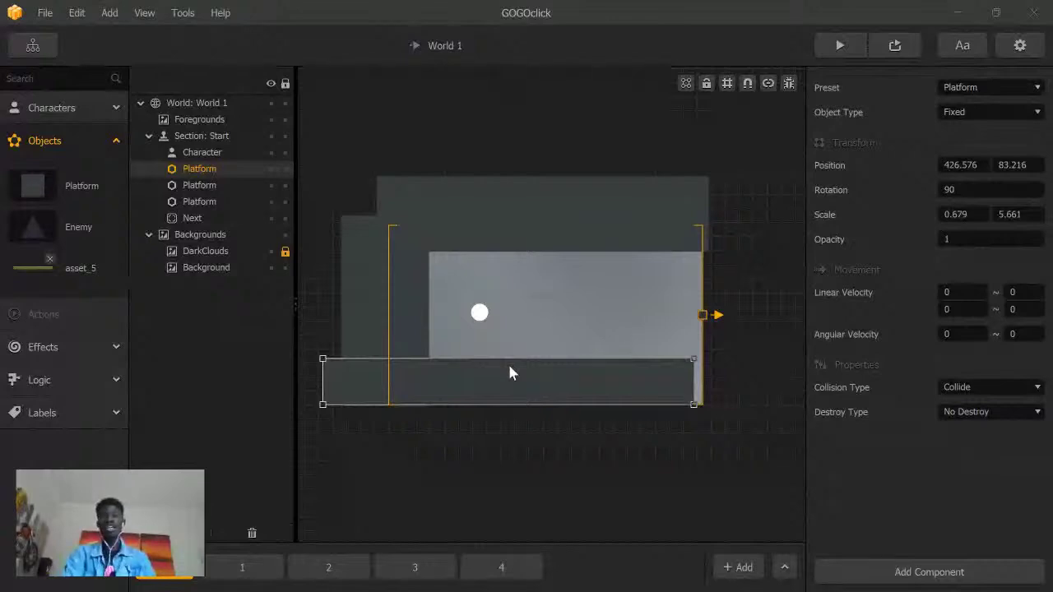
left_click(967, 394)
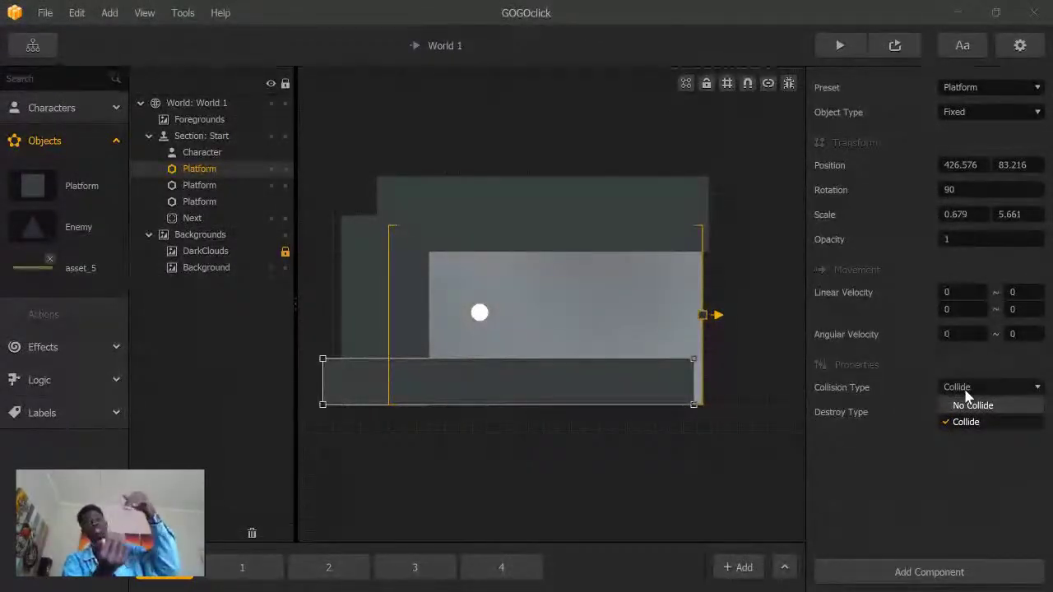
left_click(903, 354)
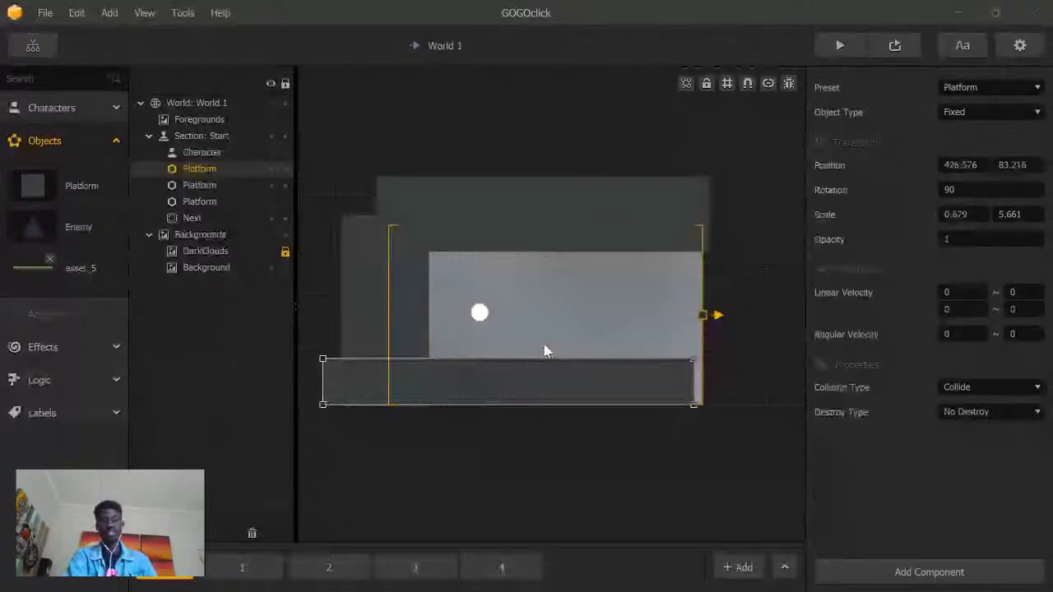
Step: Replace the Start section's floor platform with an asset_5 object placed across the lower part of the scene
left_click_drag(34, 268, 539, 365)
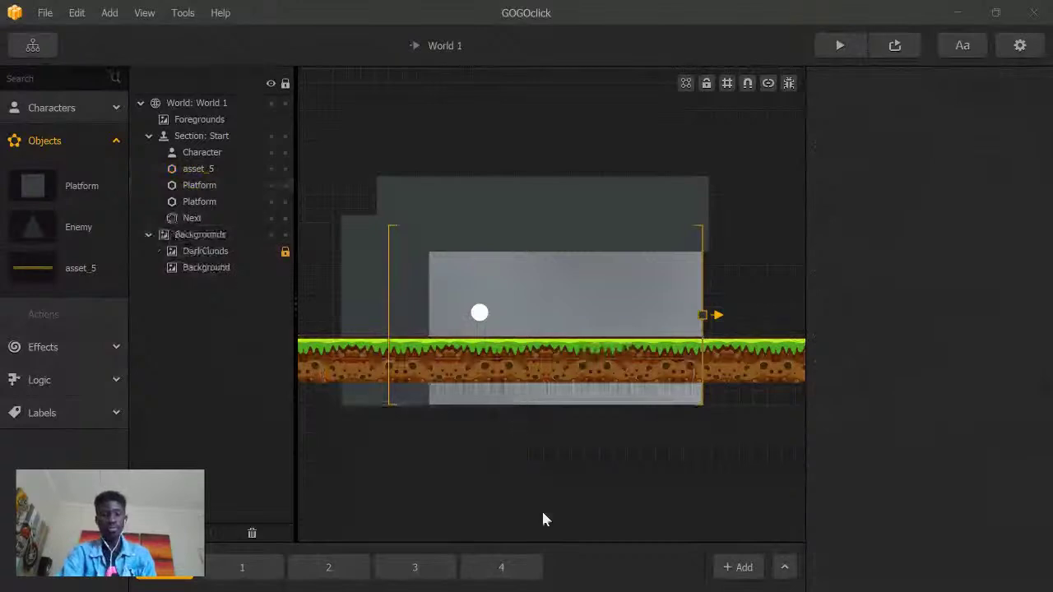
Step: Delete sections 4, 3 and 2 from World 1
left_click(525, 566)
key("Delete")
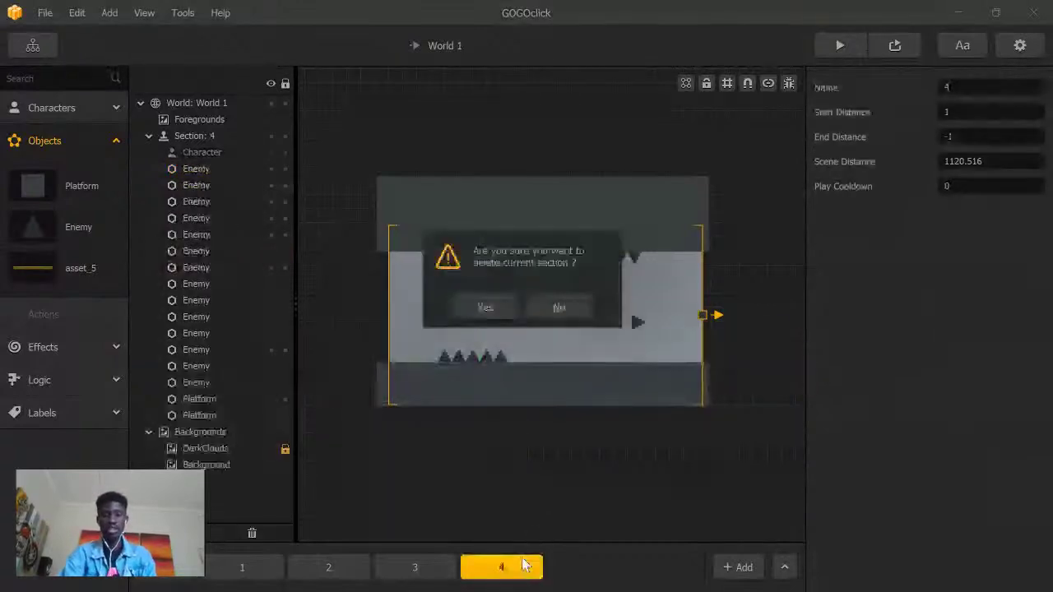
left_click(487, 309)
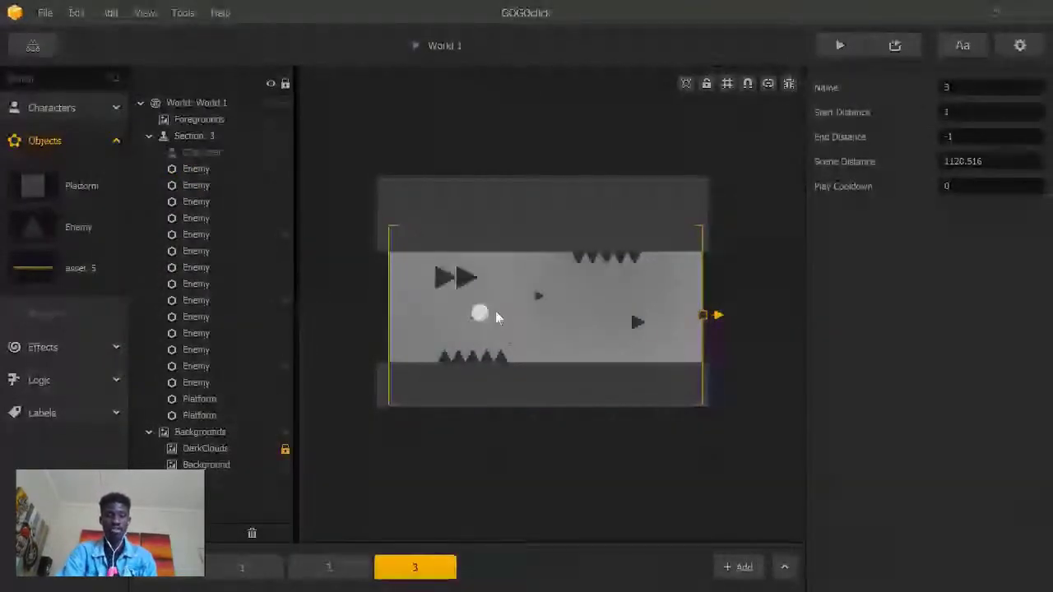
key("Delete")
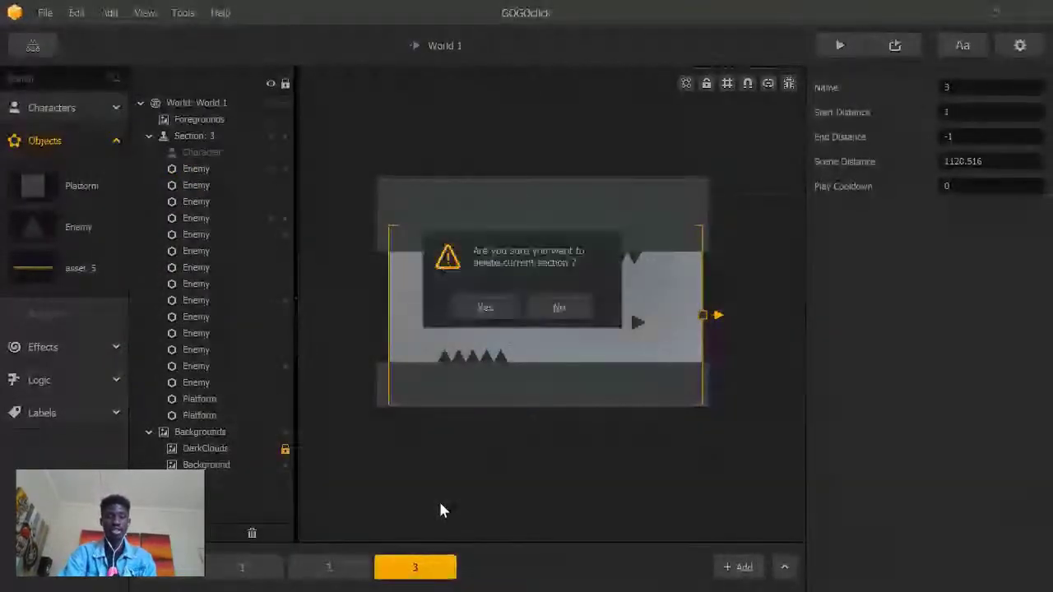
left_click(463, 308)
key("Delete")
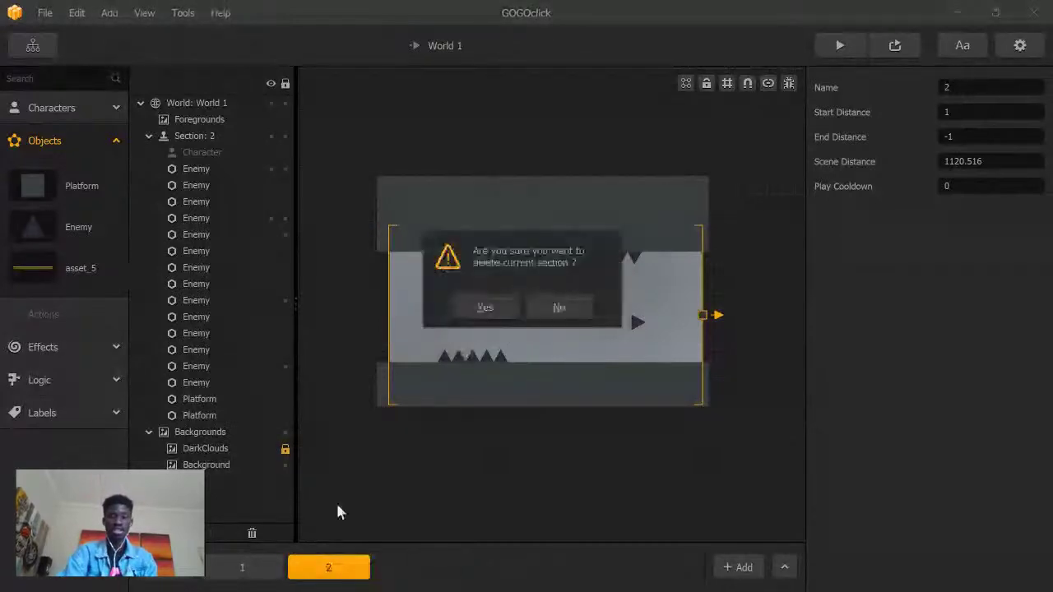
left_click(481, 307)
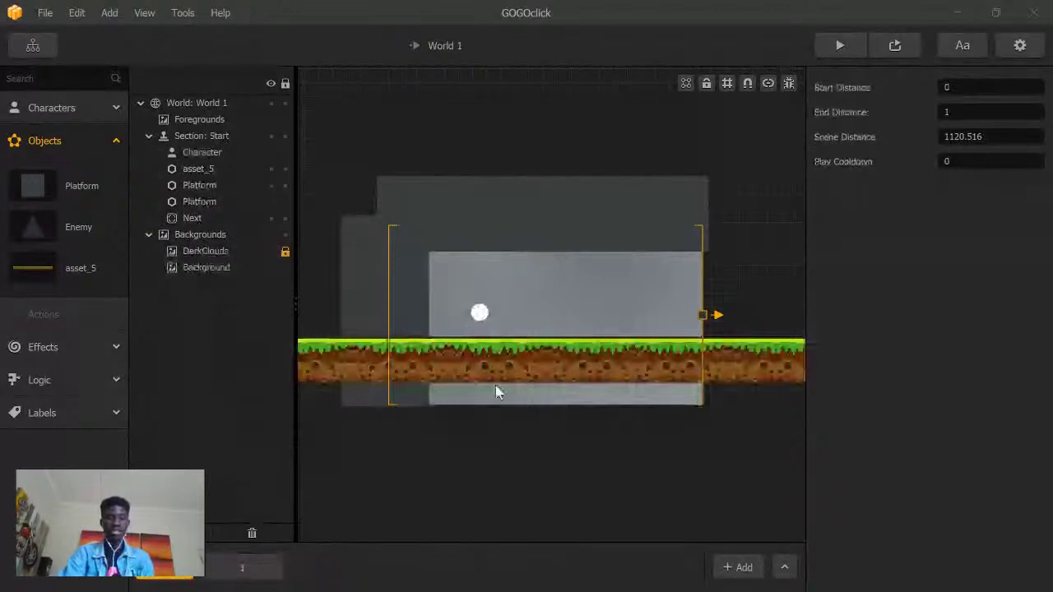
Step: Fit asset_5 along the Start section's floor at about position 400.684, 35.244, narrowed to a horizontal scale of 0.713
left_click(527, 380)
left_click_drag(529, 391, 560, 413)
scroll(559, 414, "down", 1)
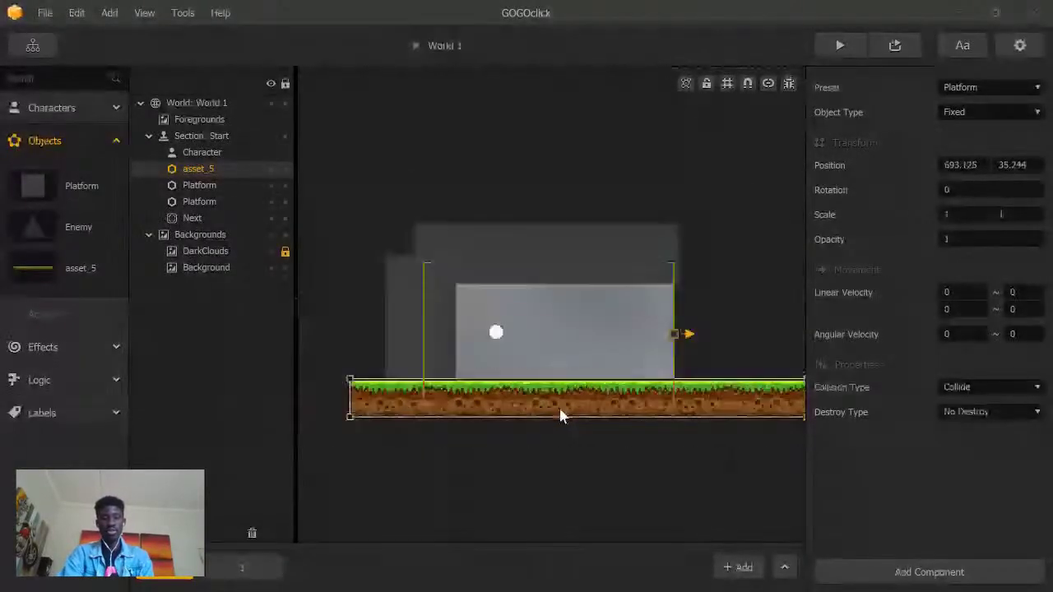
scroll(559, 416, "down", 1)
left_click_drag(732, 404, 641, 404)
scroll(641, 403, "up", 2)
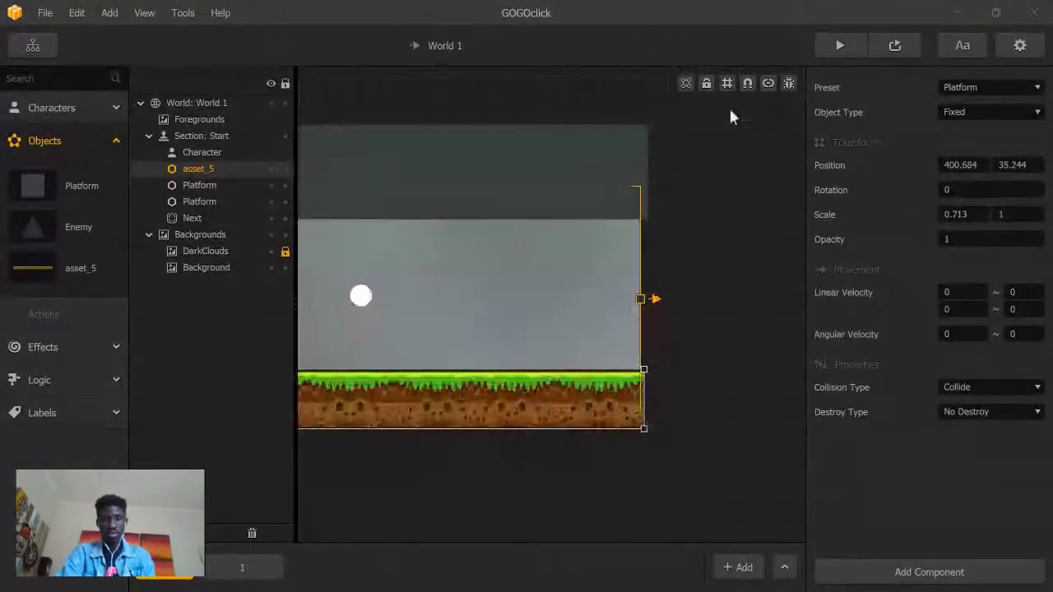
Step: Preview the game, start playing to check the new floor, and close the preview
left_click(838, 45)
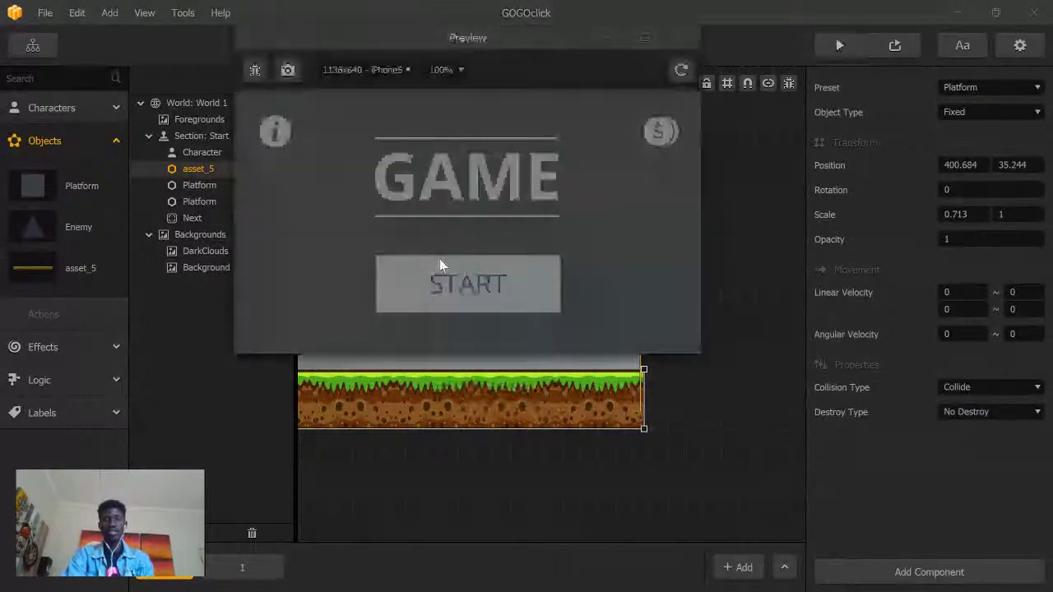
left_click(441, 262)
left_click(439, 271)
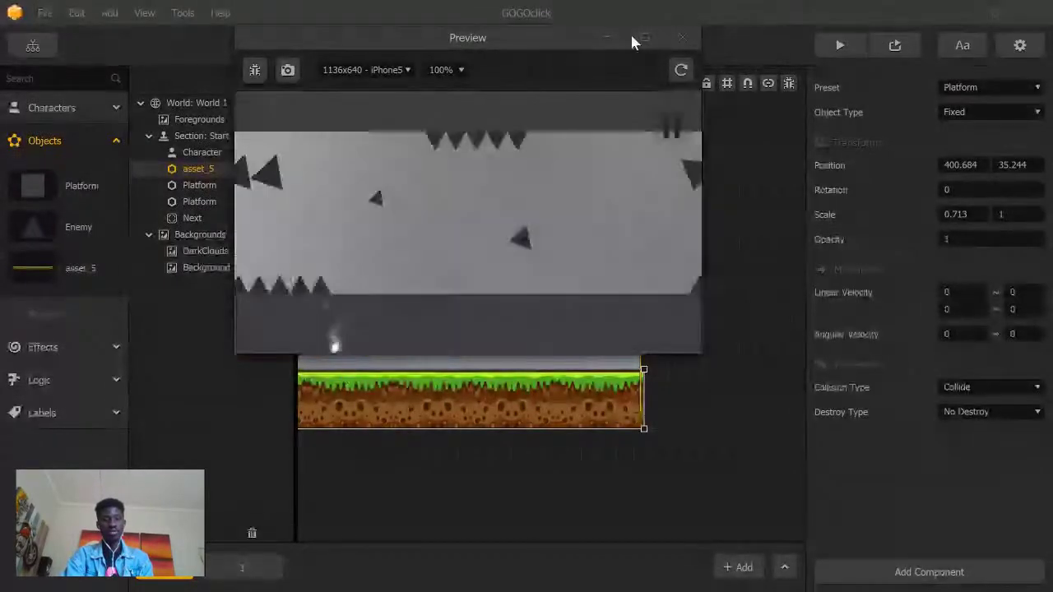
left_click(633, 36)
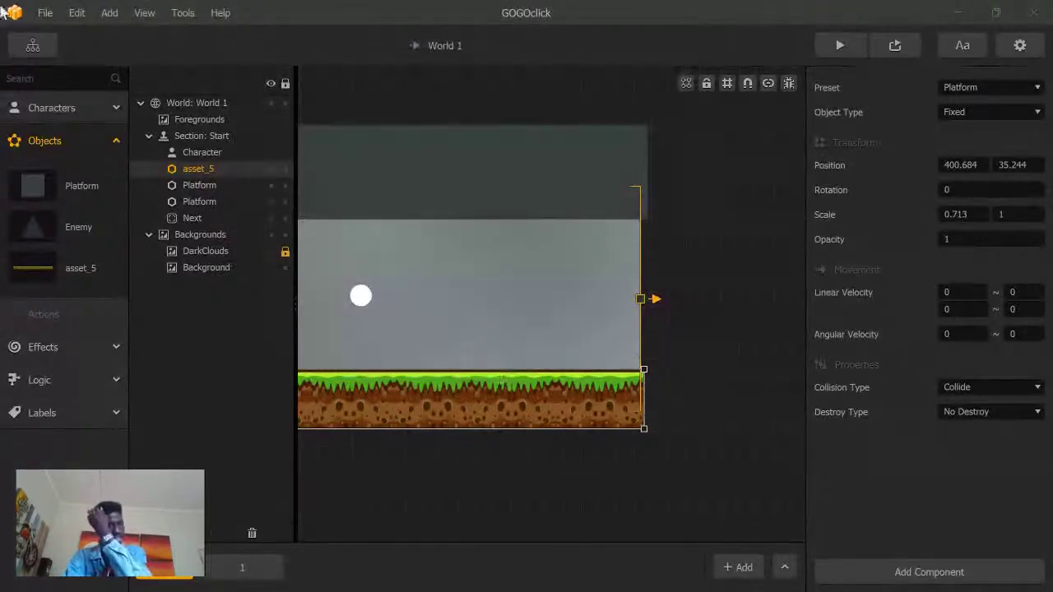
Step: Create a new untitled project with the Impossible gameplay type, keeping the default world and menu settings
left_click(45, 16)
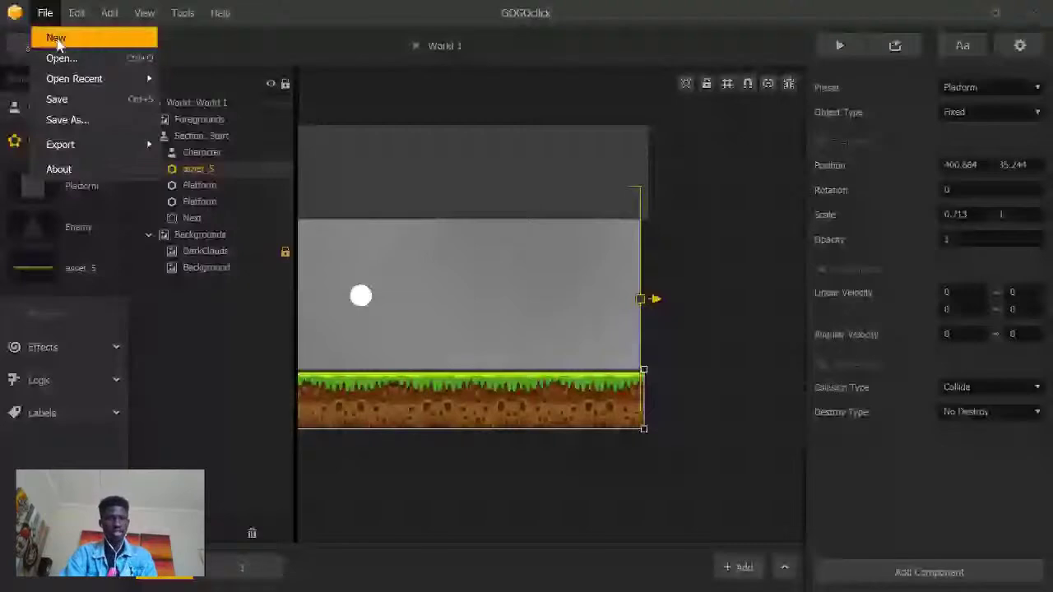
left_click(56, 39)
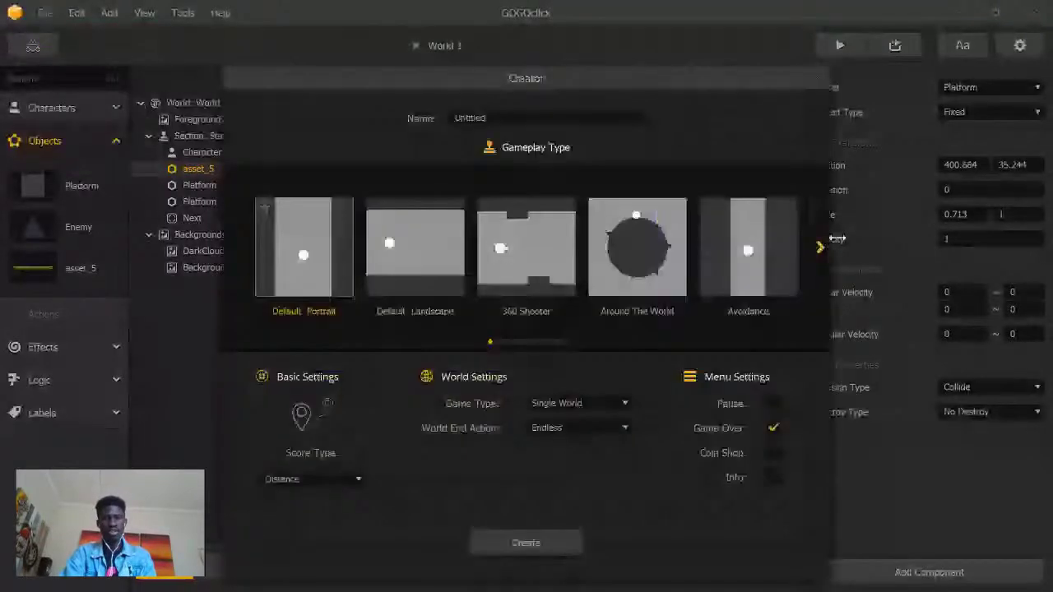
left_click(818, 249)
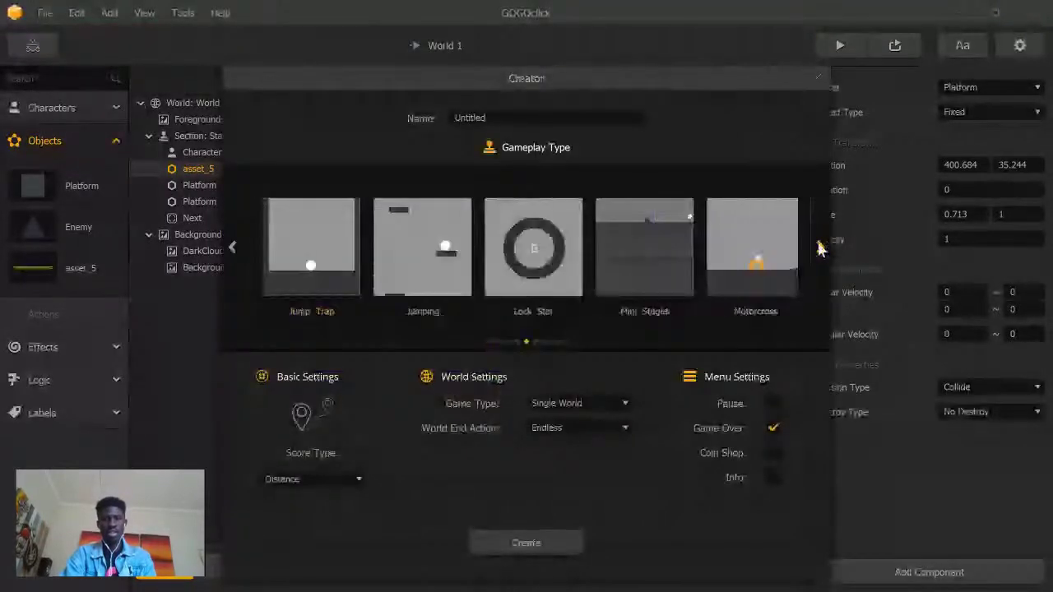
left_click(229, 247)
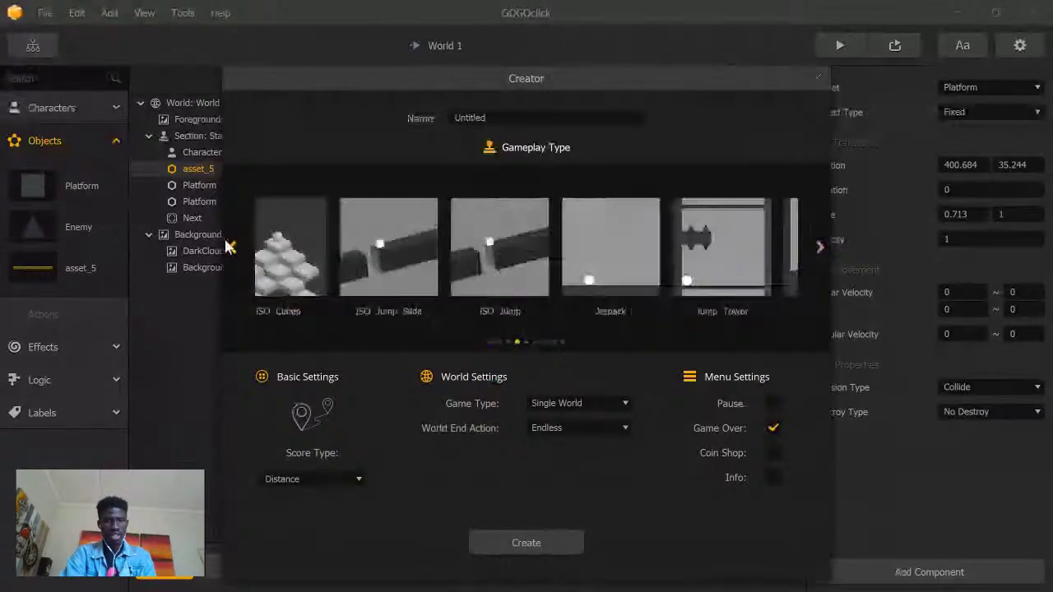
left_click(229, 247)
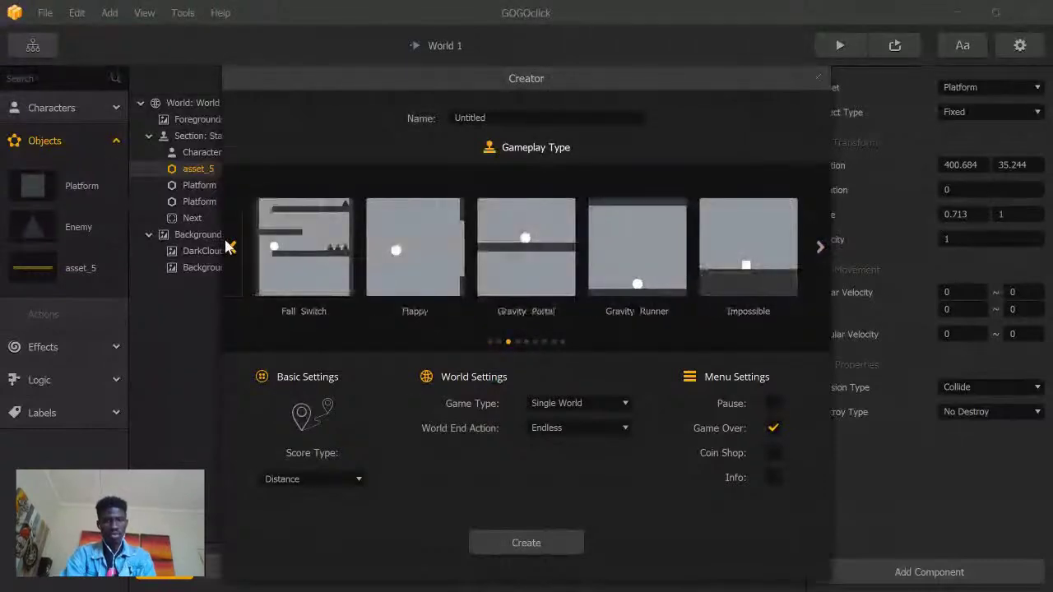
left_click(744, 262)
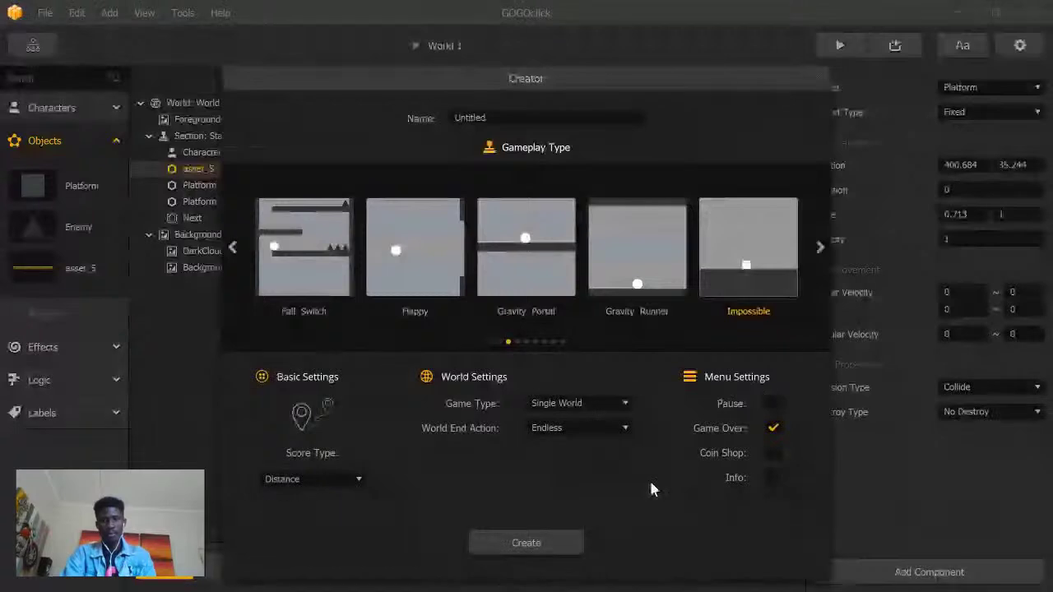
left_click(537, 544)
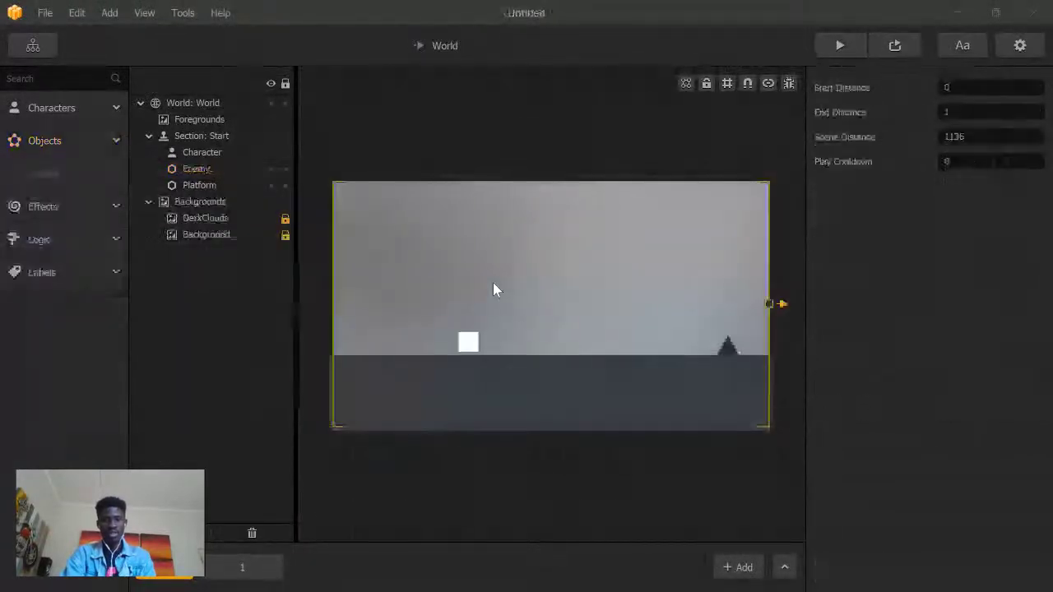
Step: Save the new project in the Demogames folder as "GOGOclick update"
key("ctrl+s")
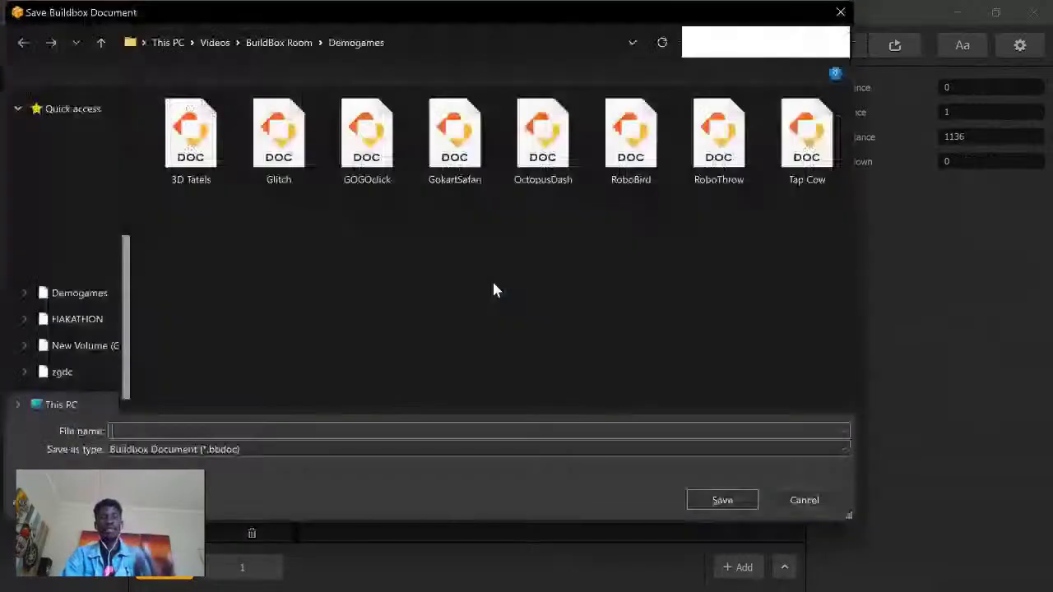
type("GOGOG")
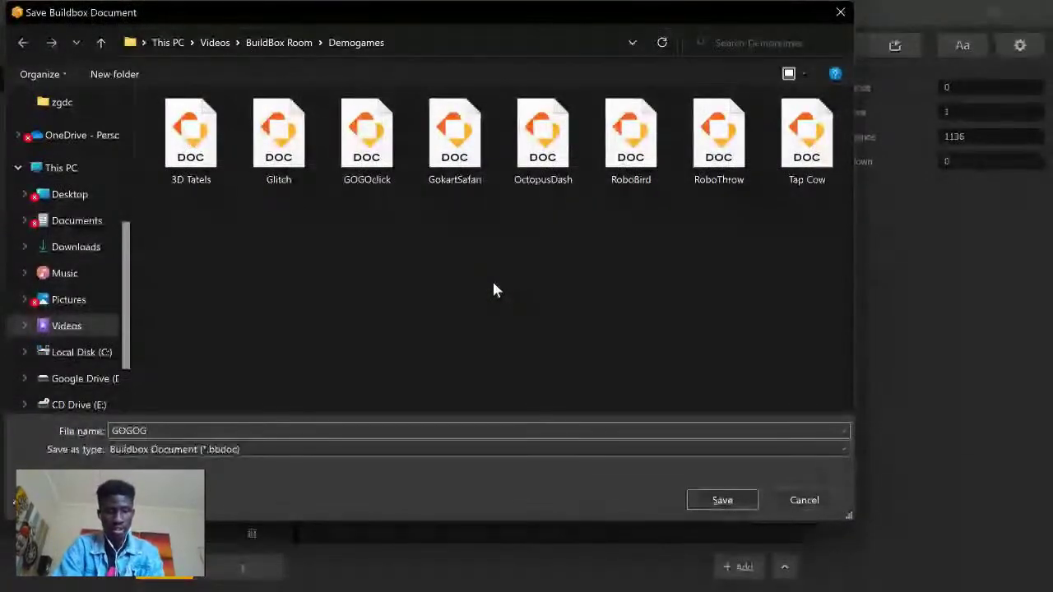
key("BackSpace")
type("click update")
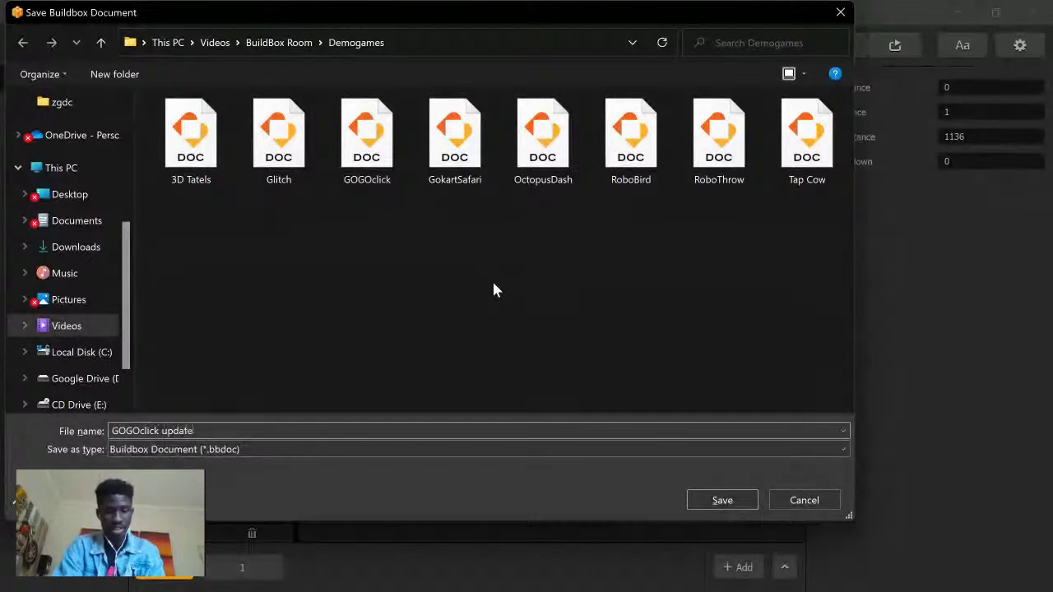
key("Return")
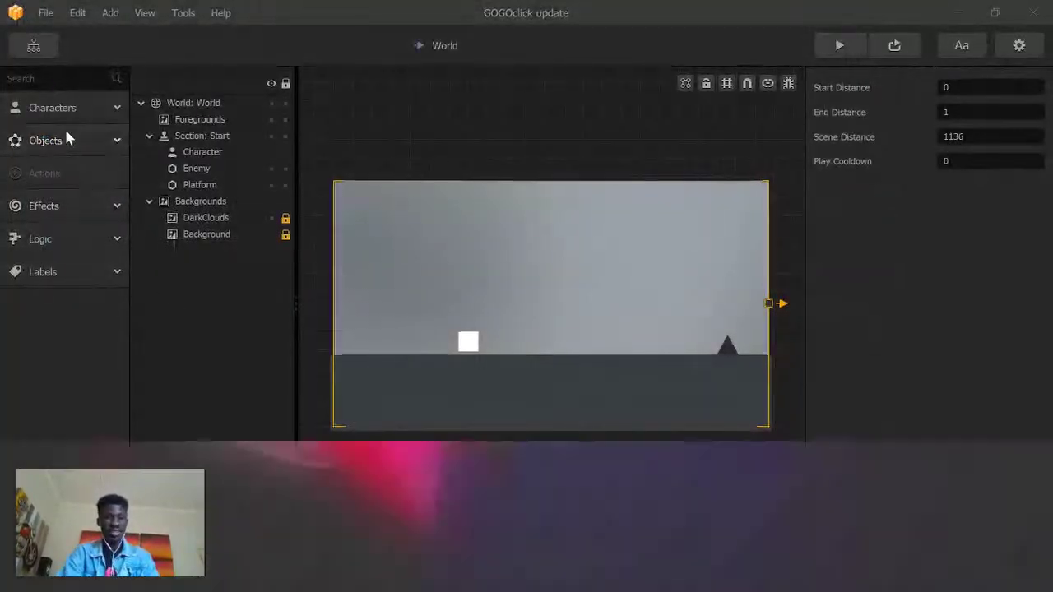
Step: Import the asset_5 ground image from the Platforms folder window into the start scene as a platform, and close that folder window
key("super+Tab")
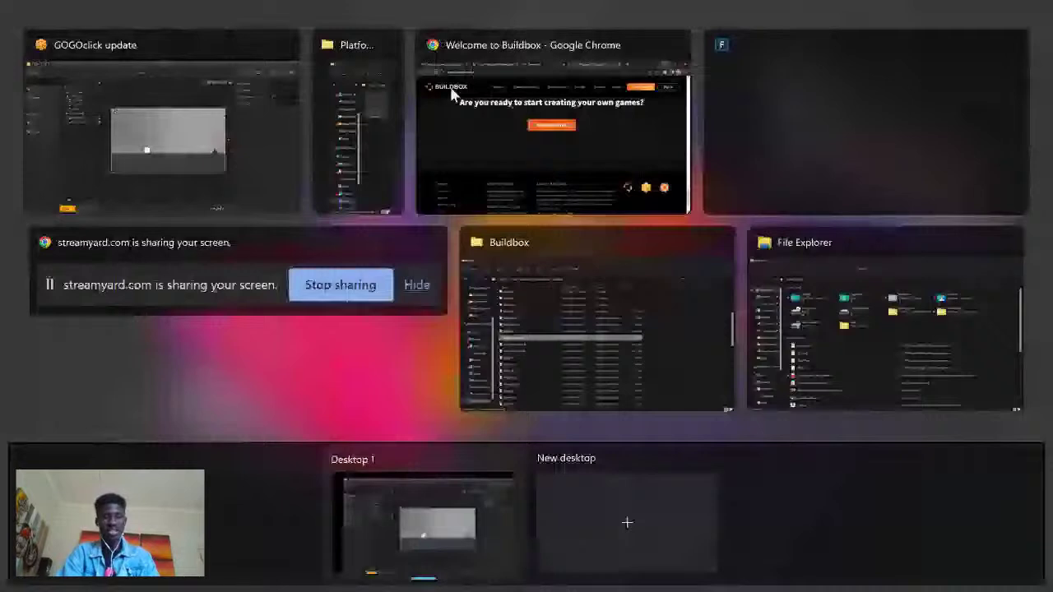
left_click(358, 124)
left_click_drag(216, 177, 671, 246)
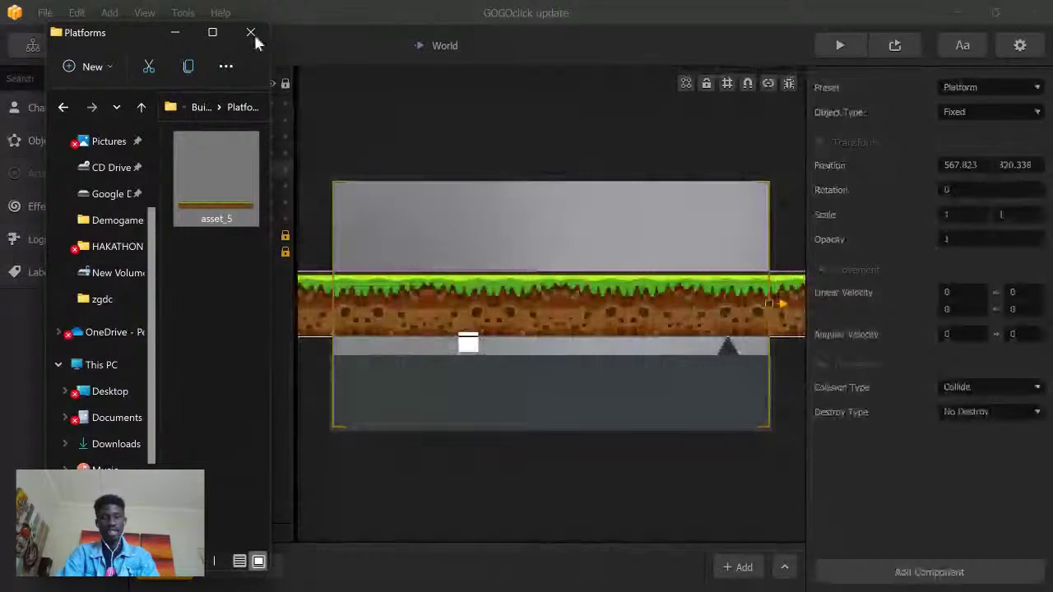
left_click(252, 32)
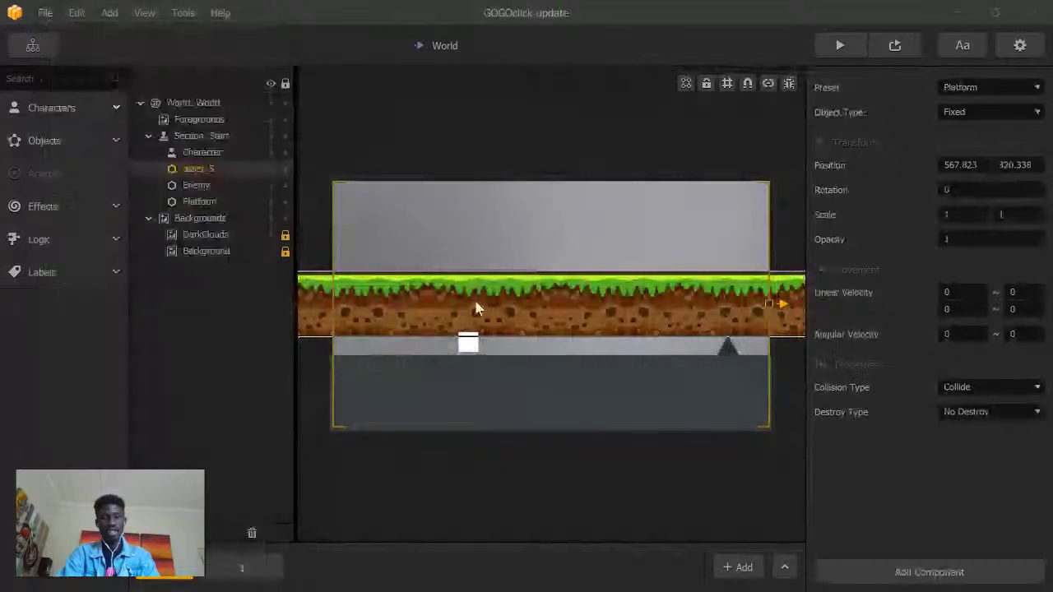
Step: Move the asset_5 ground strip down over the grey platform and shift it left until its right end nears the scene's right edge
left_click_drag(476, 304, 488, 388)
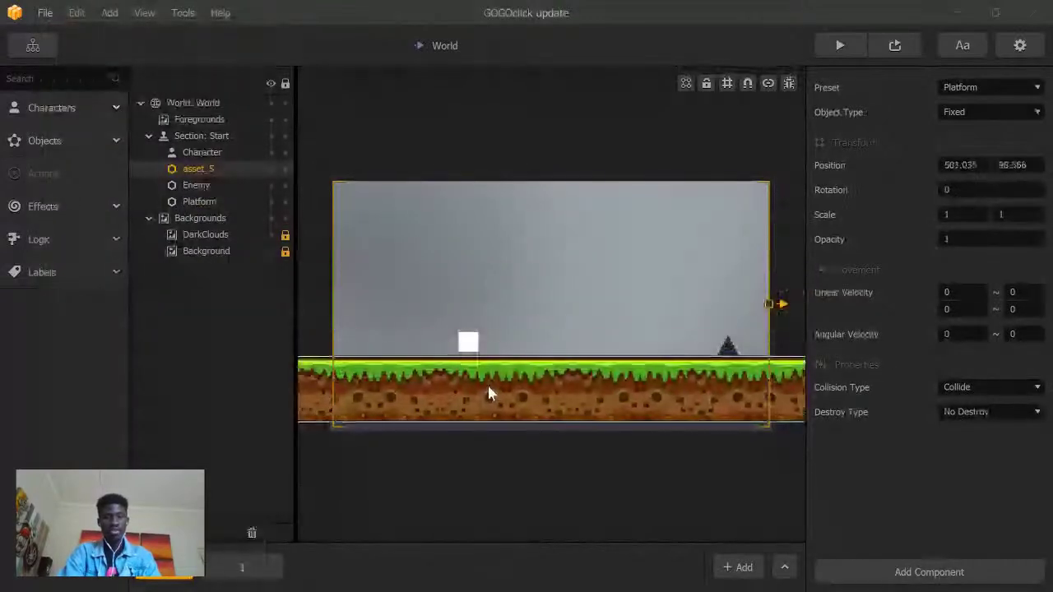
left_click(251, 571)
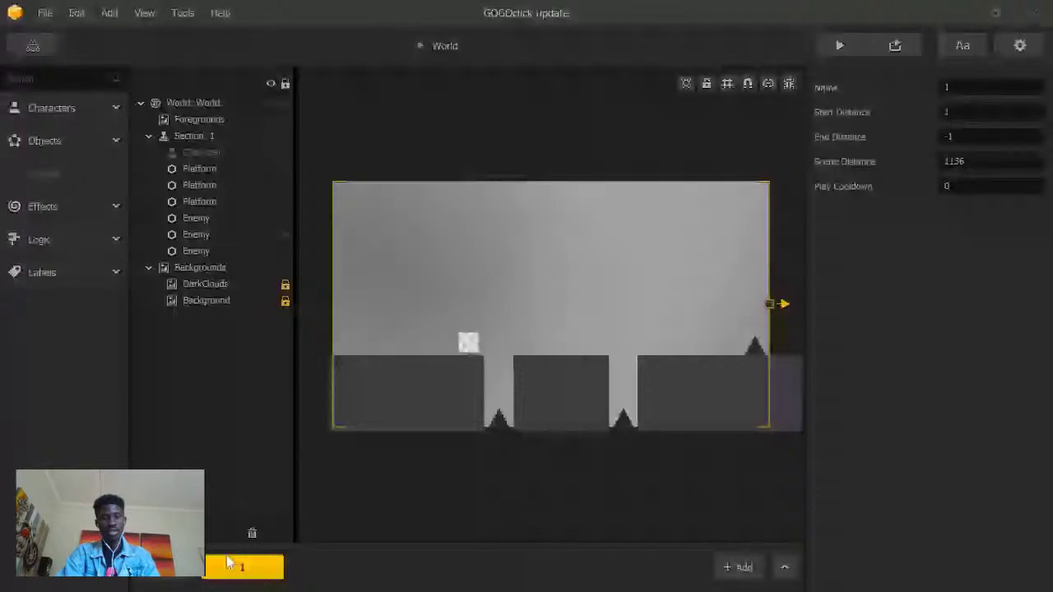
left_click(173, 568)
scroll(491, 401, "down", 3)
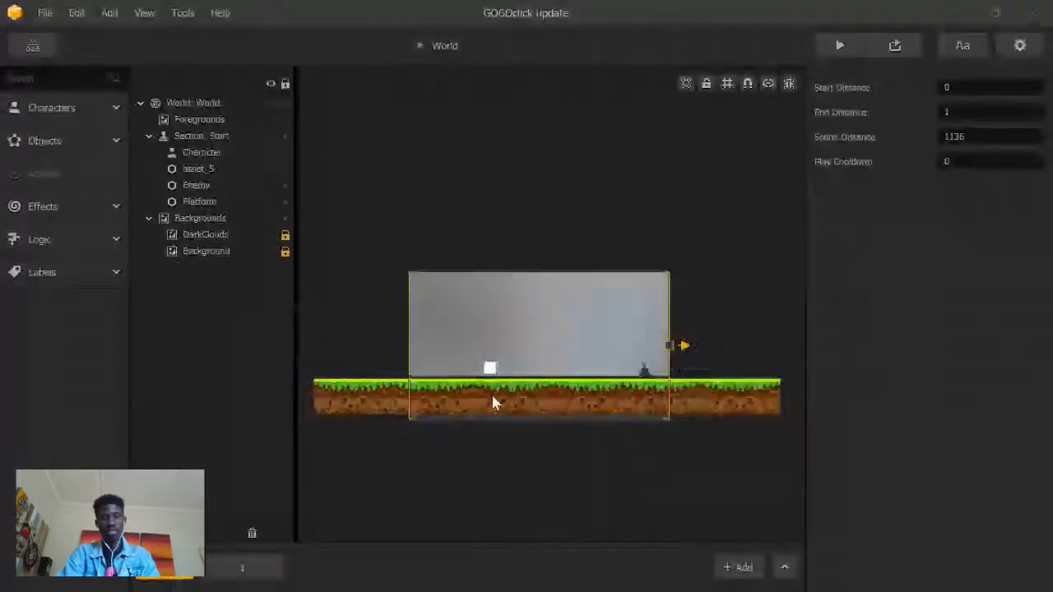
left_click_drag(599, 420, 517, 417)
Step: Delete the grey default Platform behind the grass strip in the start section
scroll(499, 403, "up", 3)
scroll(499, 403, "up", 2)
left_click(488, 315)
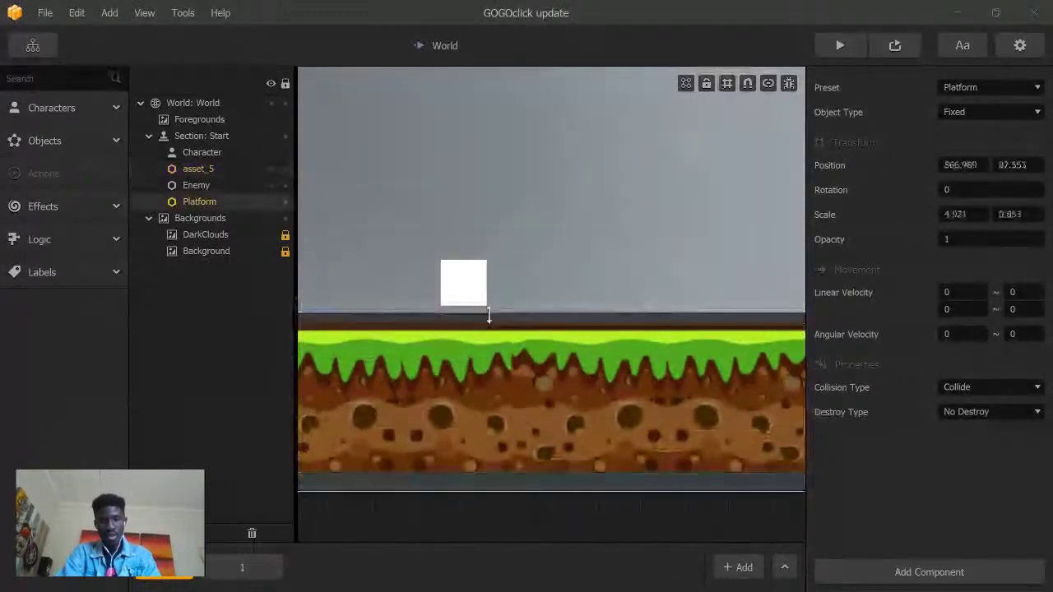
key("Delete")
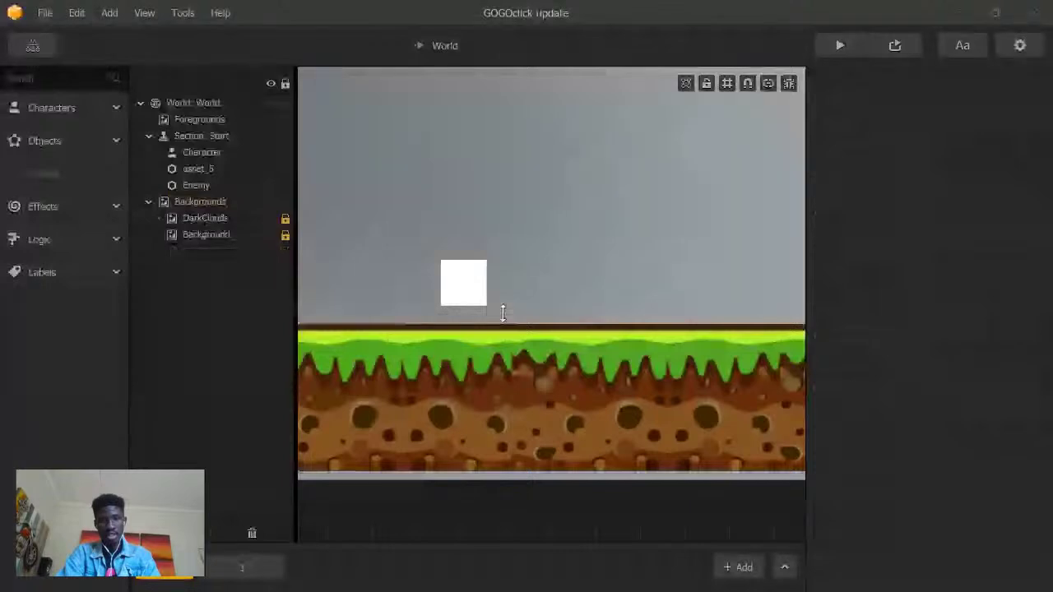
Step: Shift the asset_5 grass strip slightly right and down so it extends past the scene's right edge
left_click(524, 359)
scroll(527, 384, "down", 2)
scroll(527, 379, "down", 3)
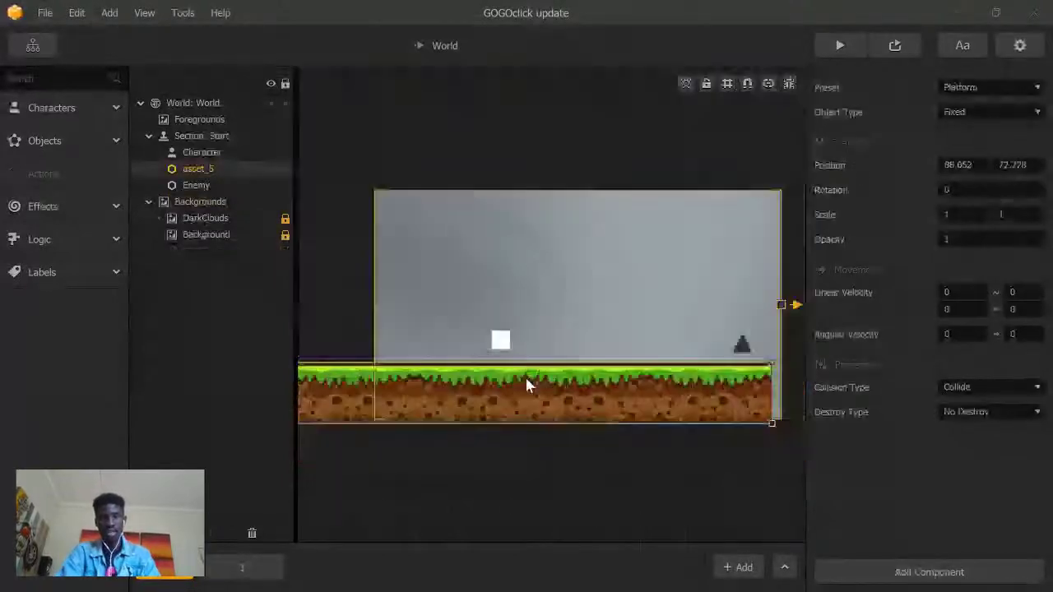
left_click_drag(527, 379, 629, 400)
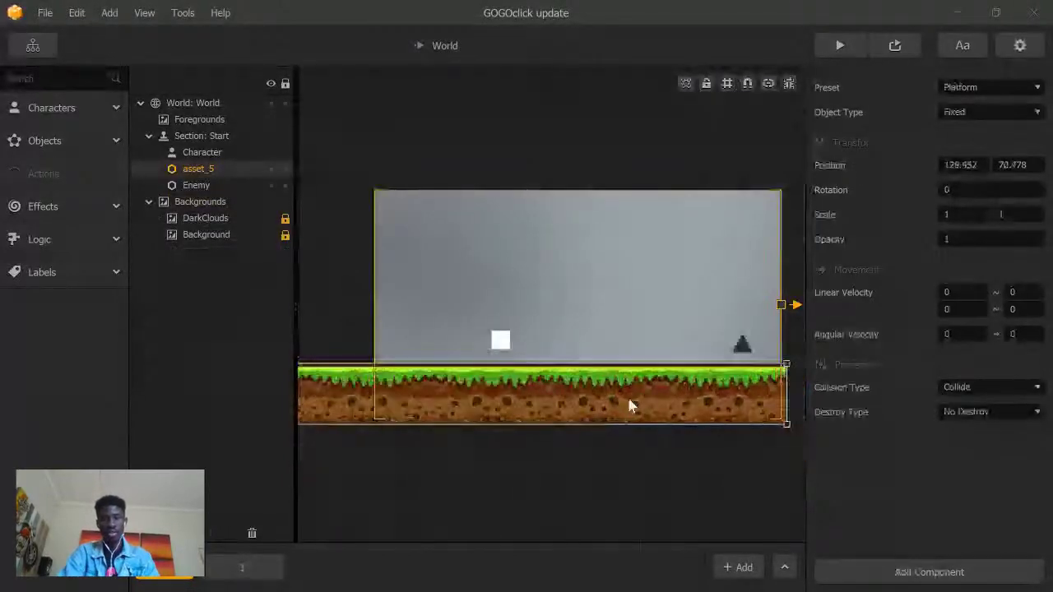
Step: Undo the recent moves of the grass strip and the deletion of the grey Platform
key("ctrl+z")
key("ctrl+z")
key("ctrl+z")
key("ctrl+z")
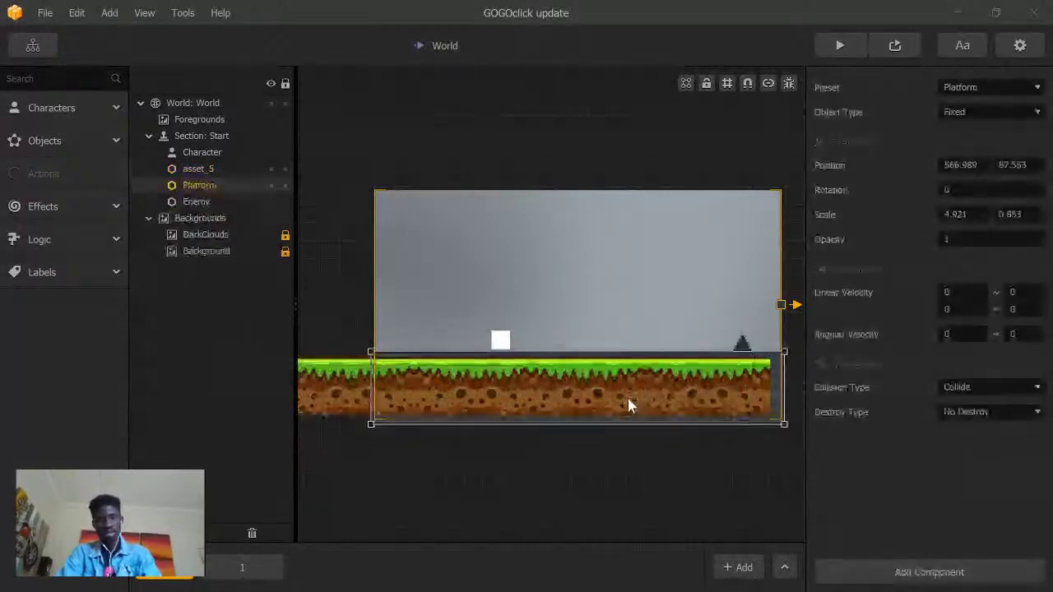
Step: Align the grass strip with the scene's right edge at about 120, 81 and delete the grey Platform behind it
left_click_drag(690, 379, 703, 383)
left_click(683, 363)
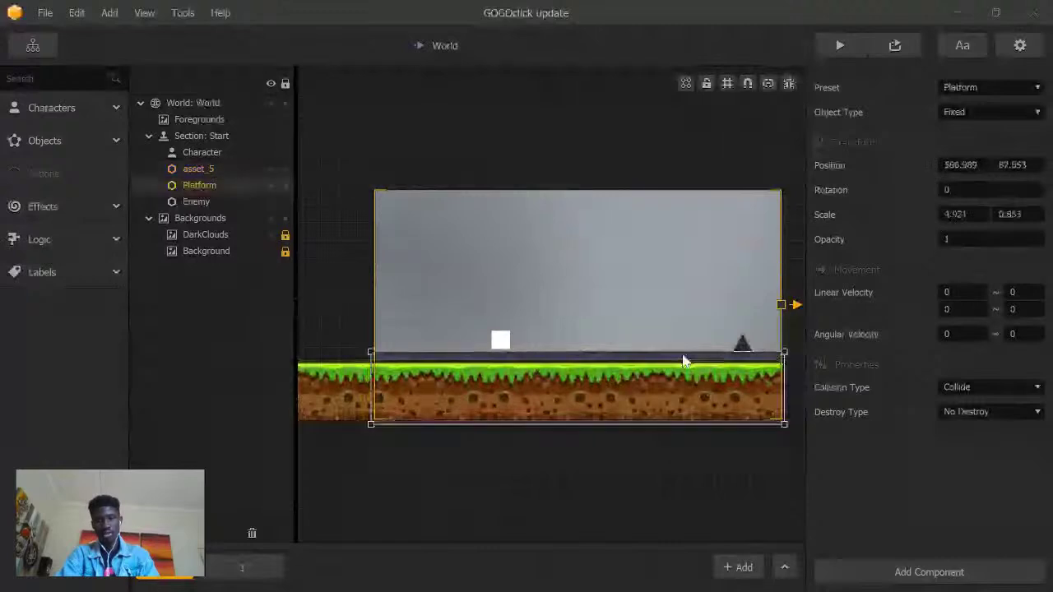
key("Delete")
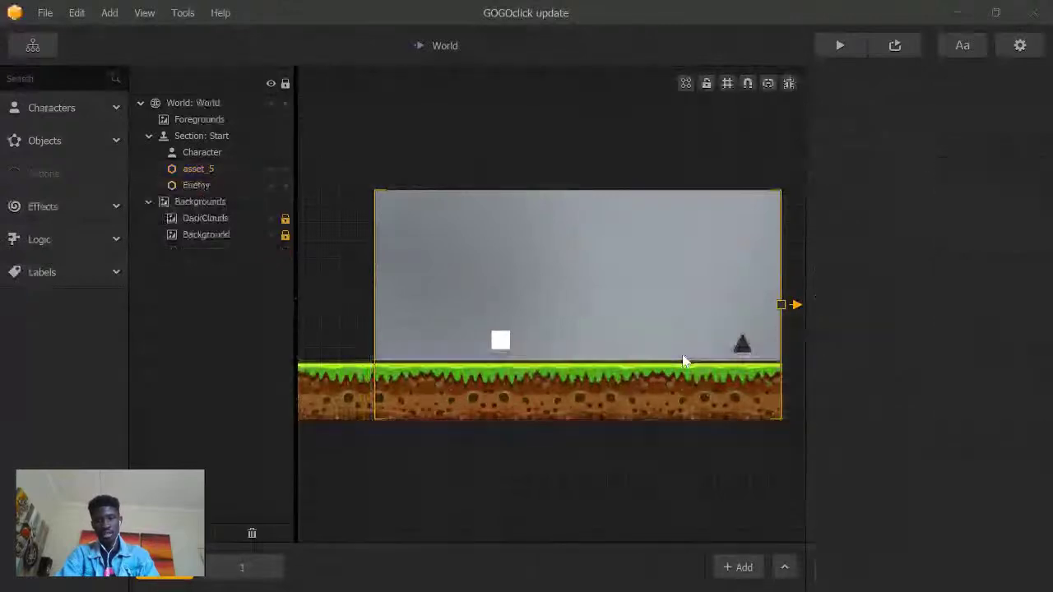
Step: Preview the game, test the character's jump over the new ground, and close the preview
left_click(828, 53)
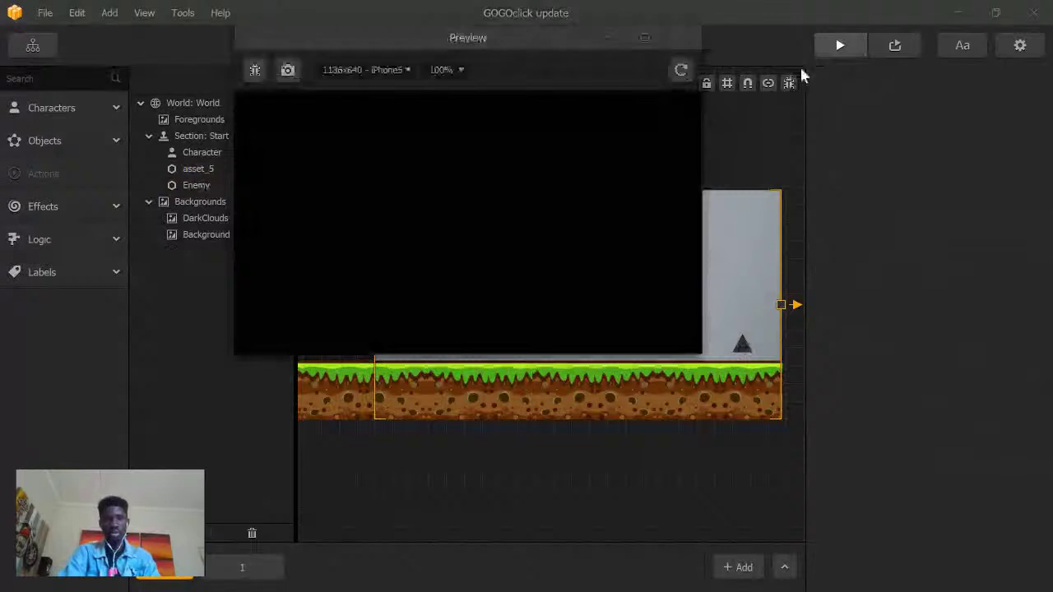
left_click(415, 285)
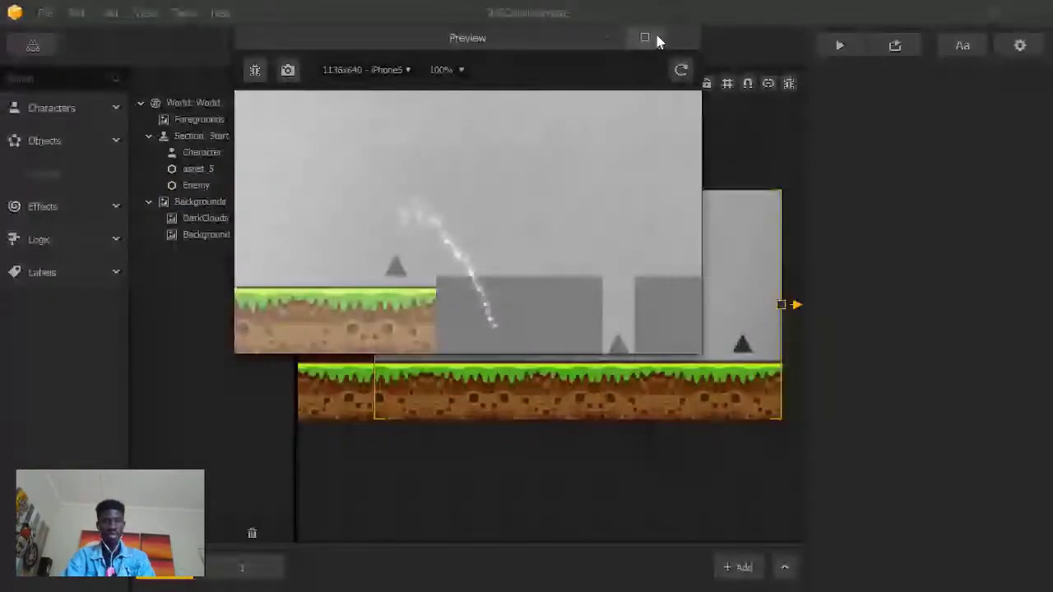
left_click(658, 39)
Step: Set the asset_5 ground's Collision Type to No Collide and test it in a game preview
left_click(451, 395)
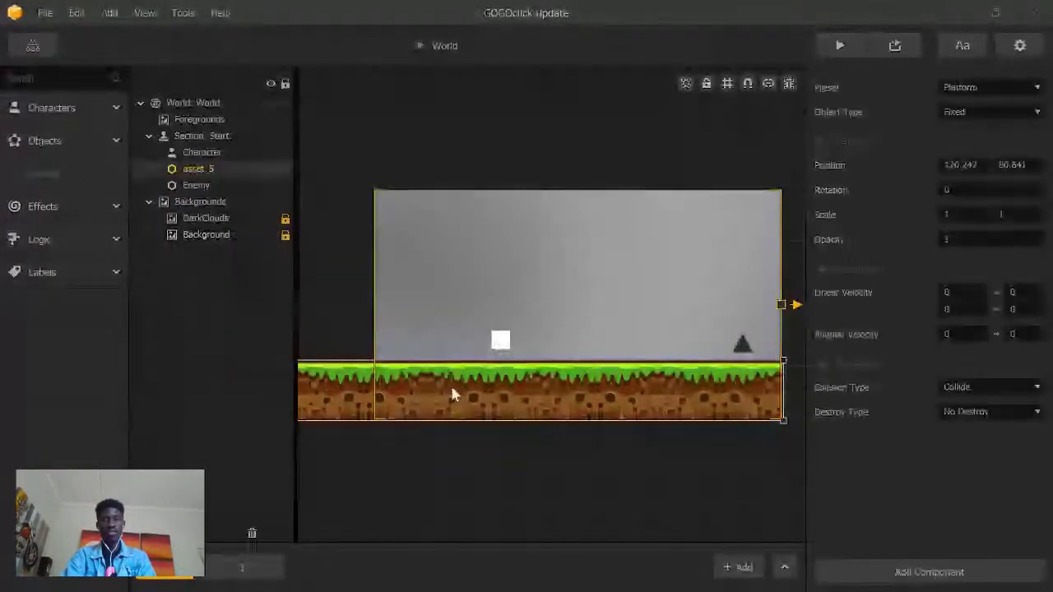
left_click(961, 387)
left_click(967, 413)
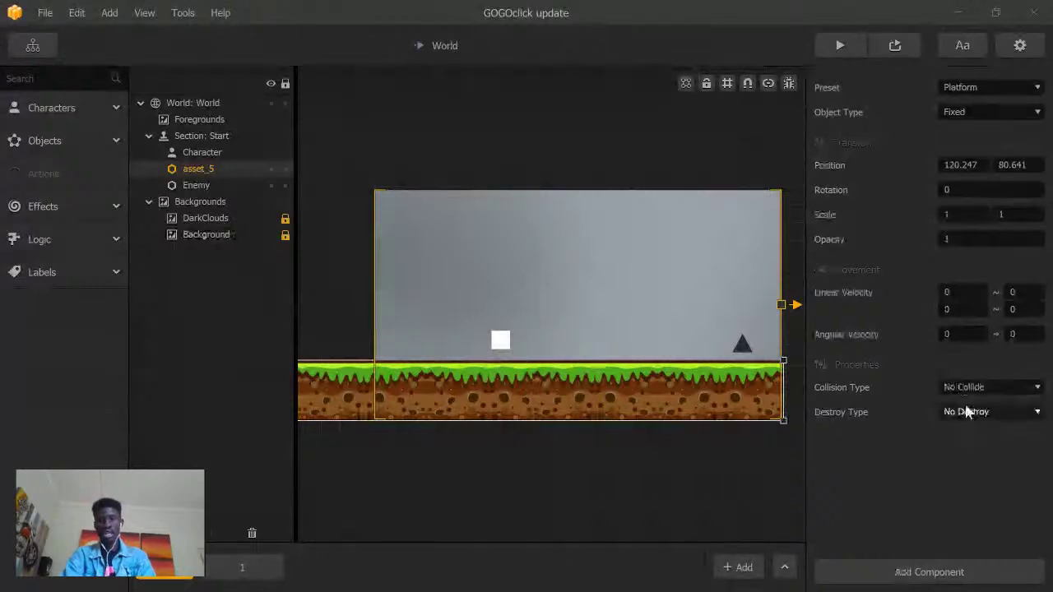
left_click(839, 45)
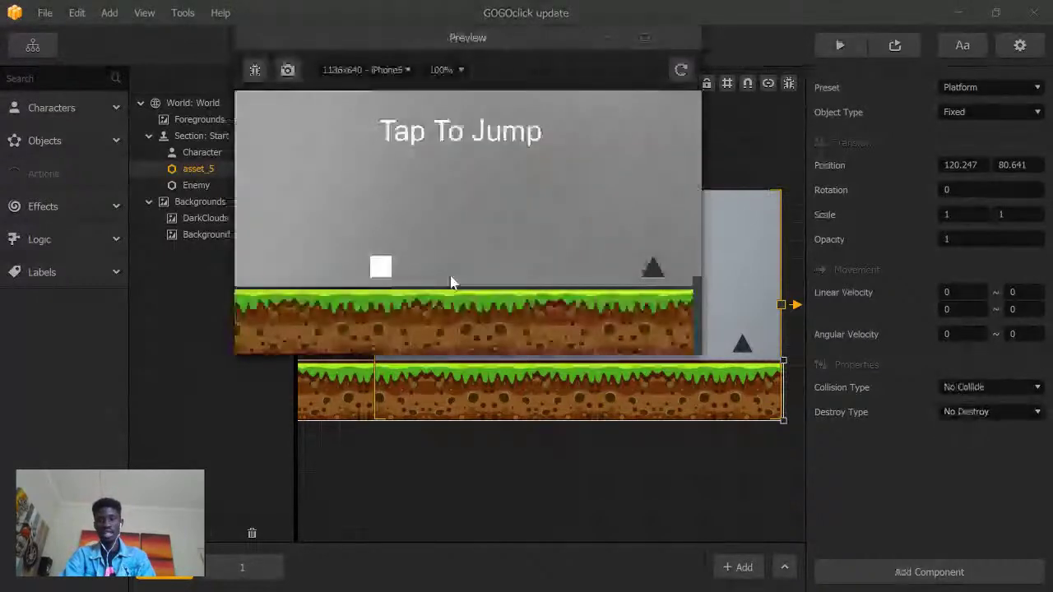
left_click(676, 38)
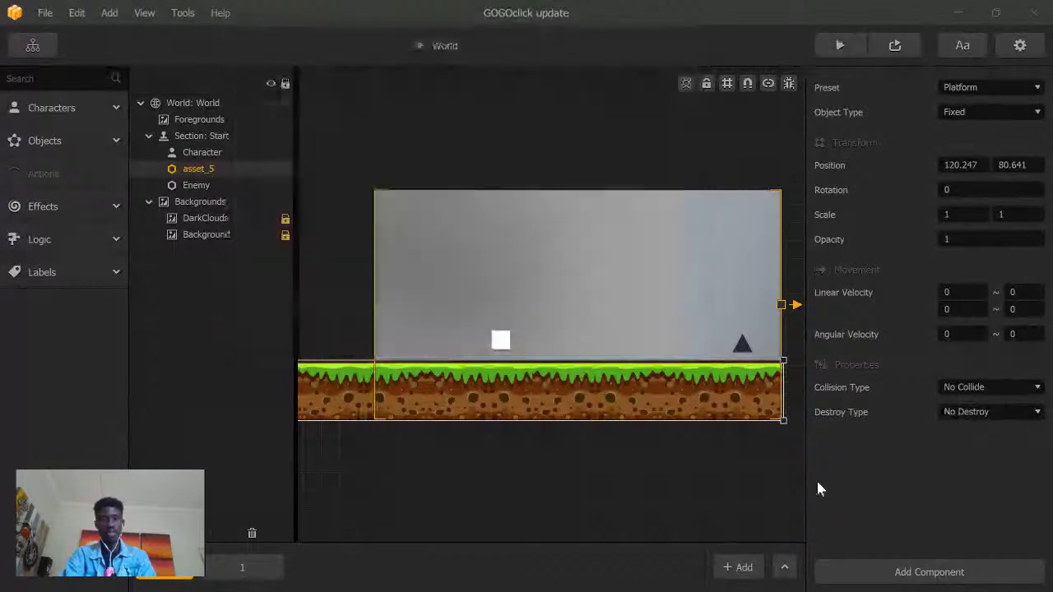
Step: Set the asset_5 ground's Collision Type back to Collide
left_click(979, 387)
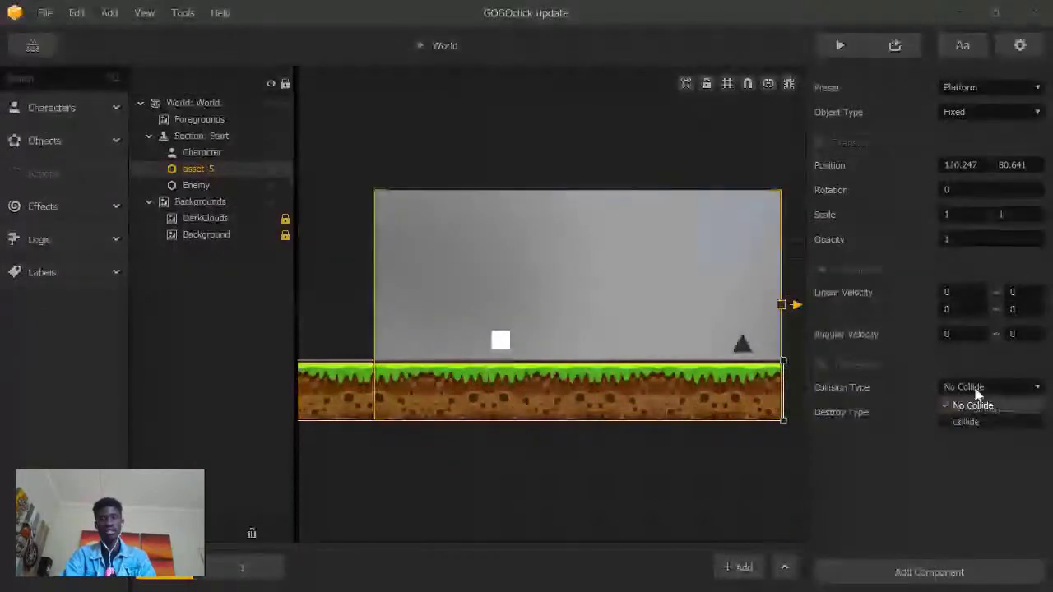
left_click(982, 409)
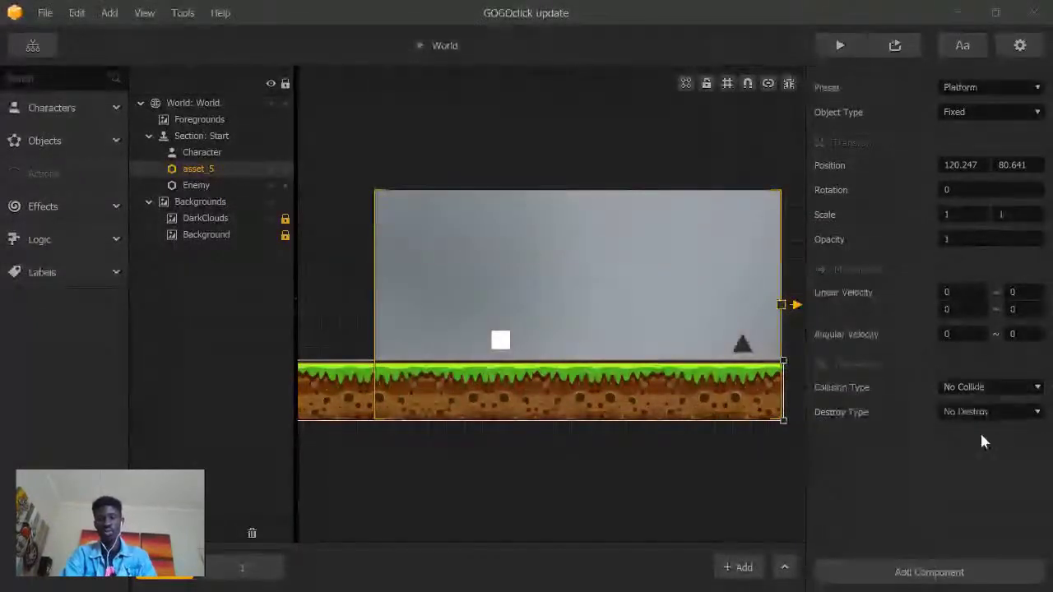
left_click(972, 387)
left_click(969, 424)
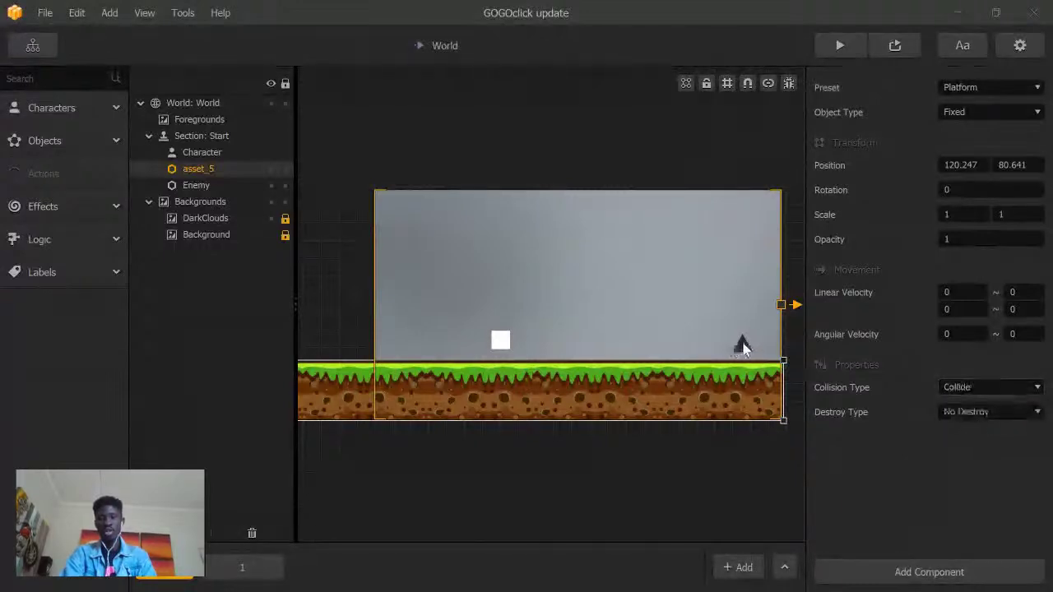
Step: Open the properties of the Character asset from the Characters list
left_click(741, 345)
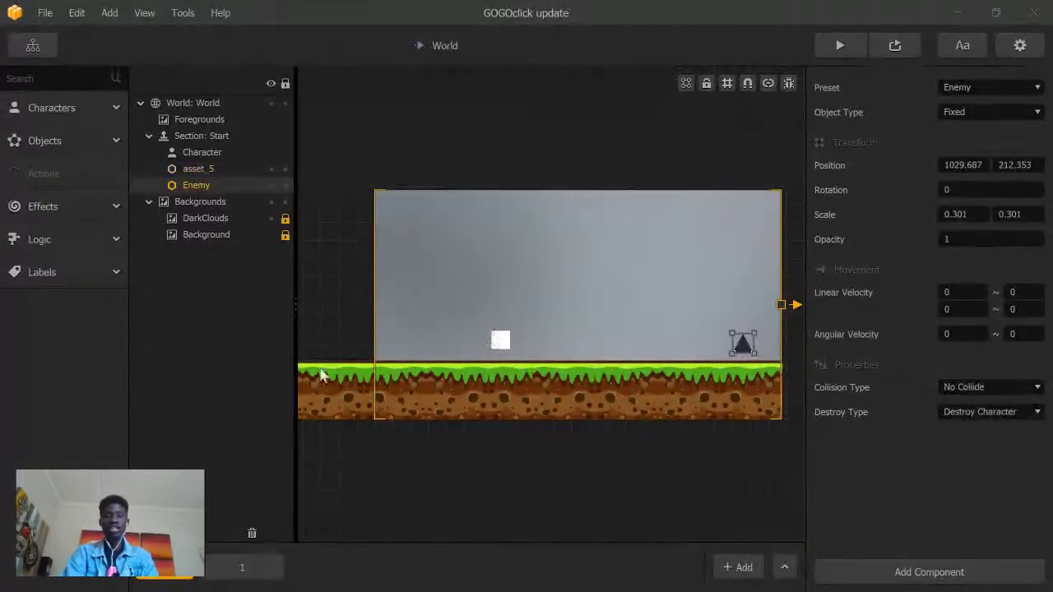
left_click(77, 108)
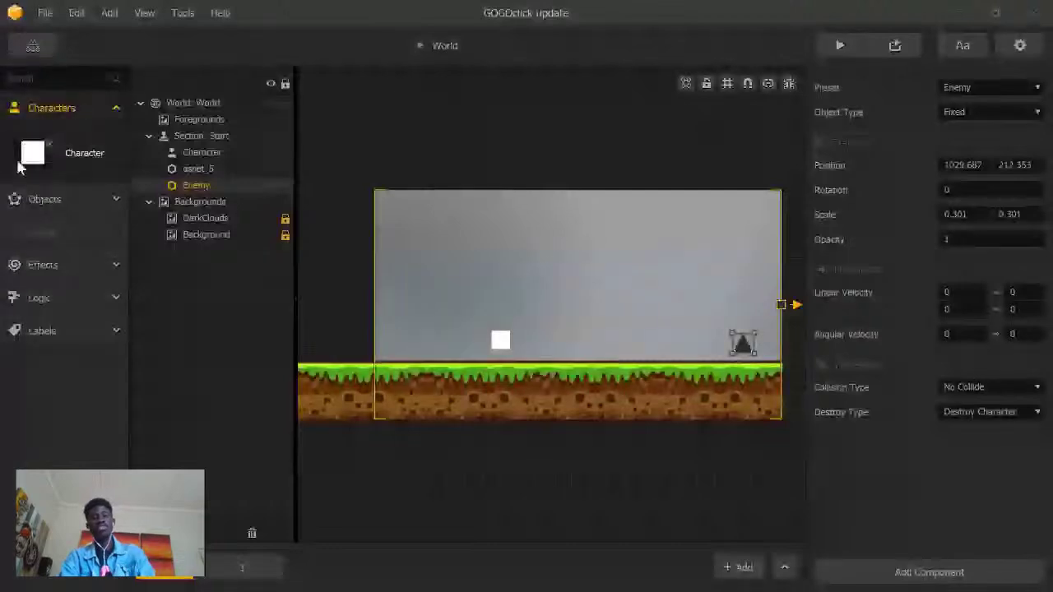
left_click(19, 161)
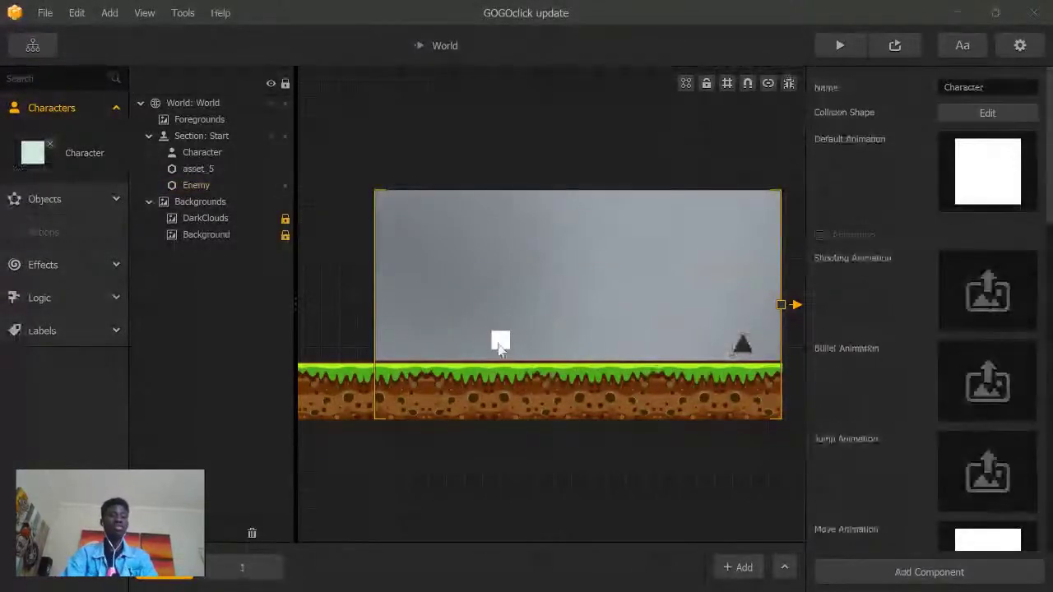
key("super")
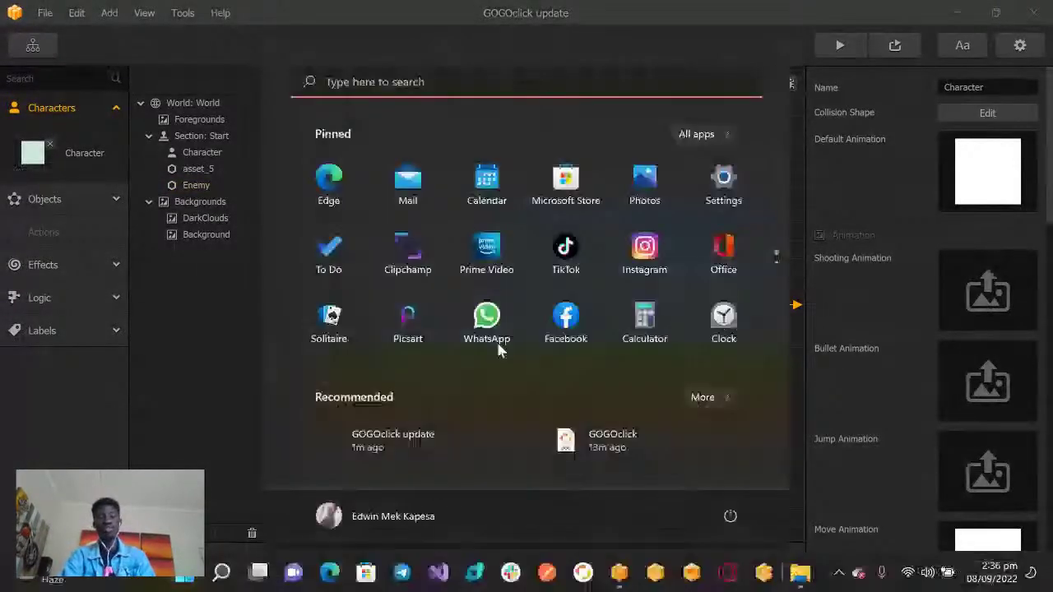
key("super")
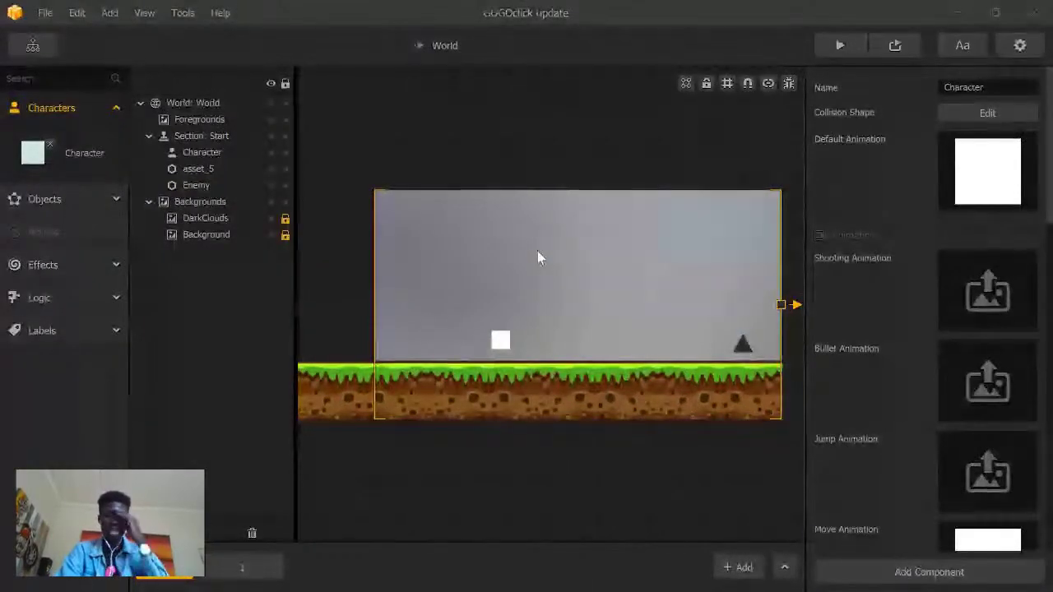
key("super+Tab")
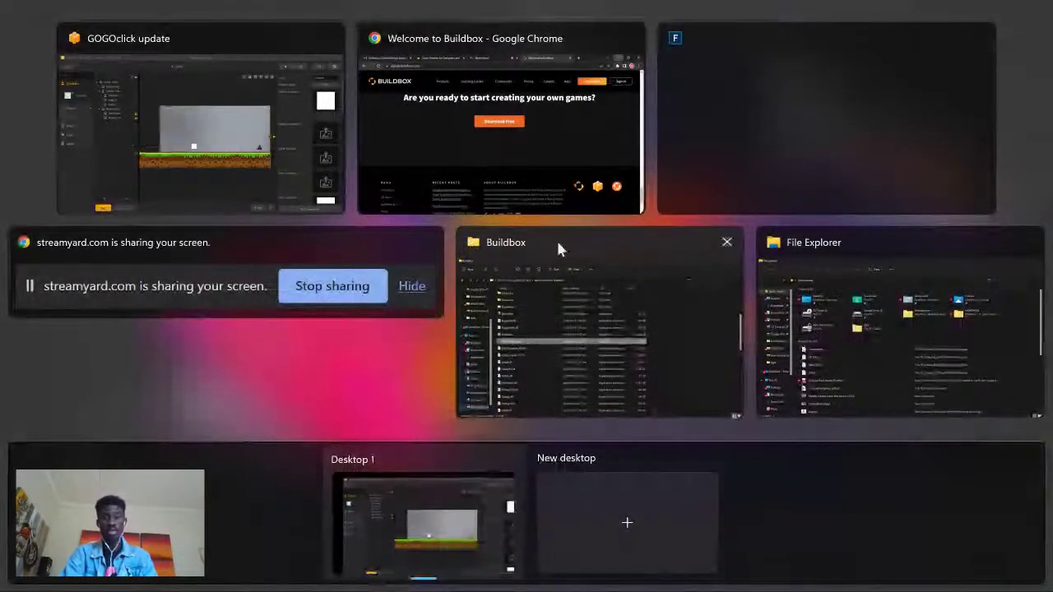
left_click(634, 298)
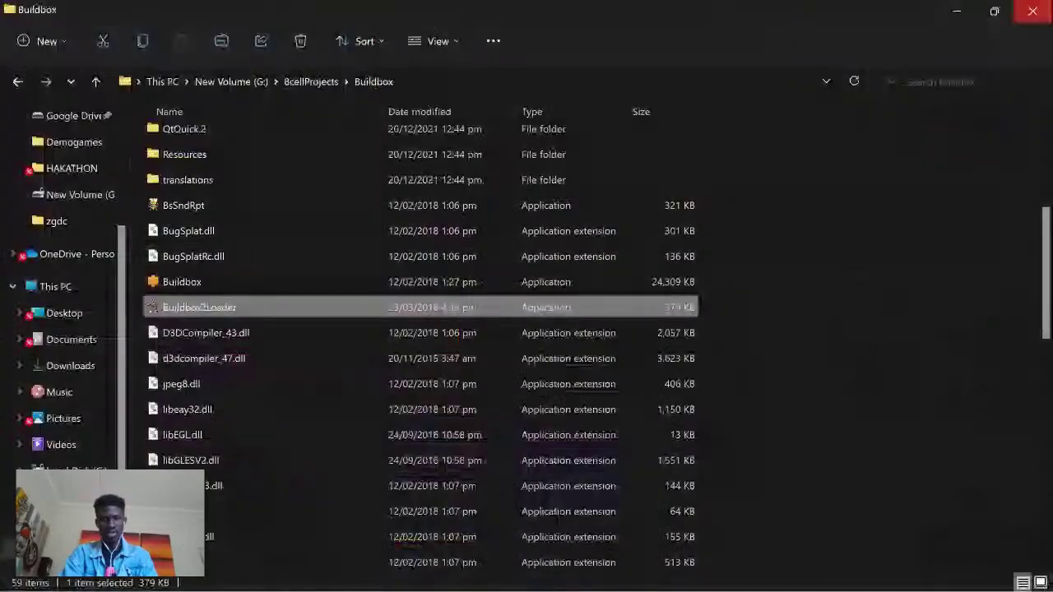
left_click(1034, 11)
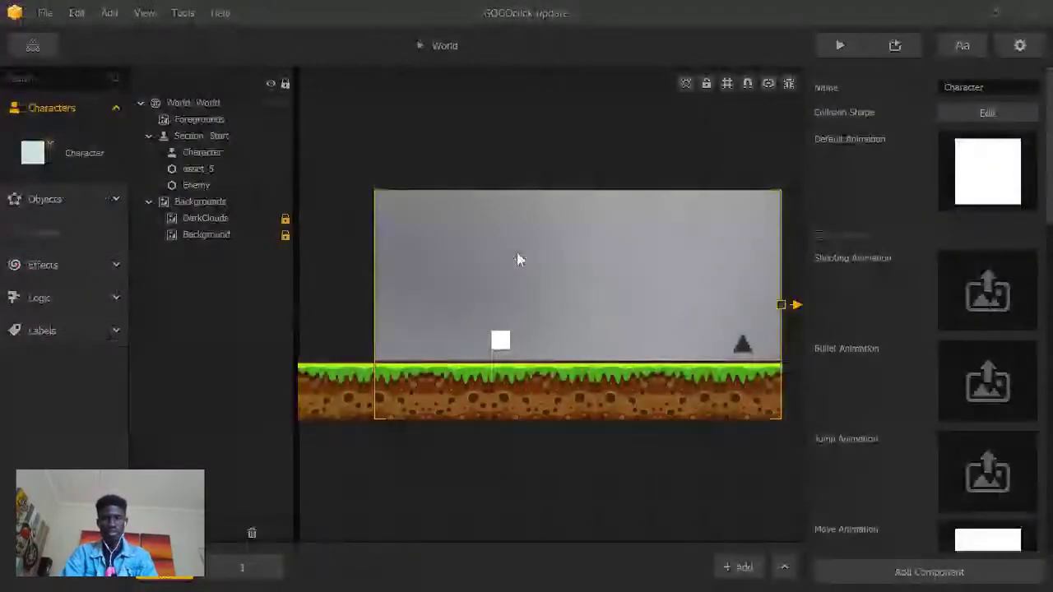
Step: Switch to File Explorer and open Videos > BuildBox Room > Chroma Pixel Games Games BB assert > Characters > Furry Monster
key("super+e")
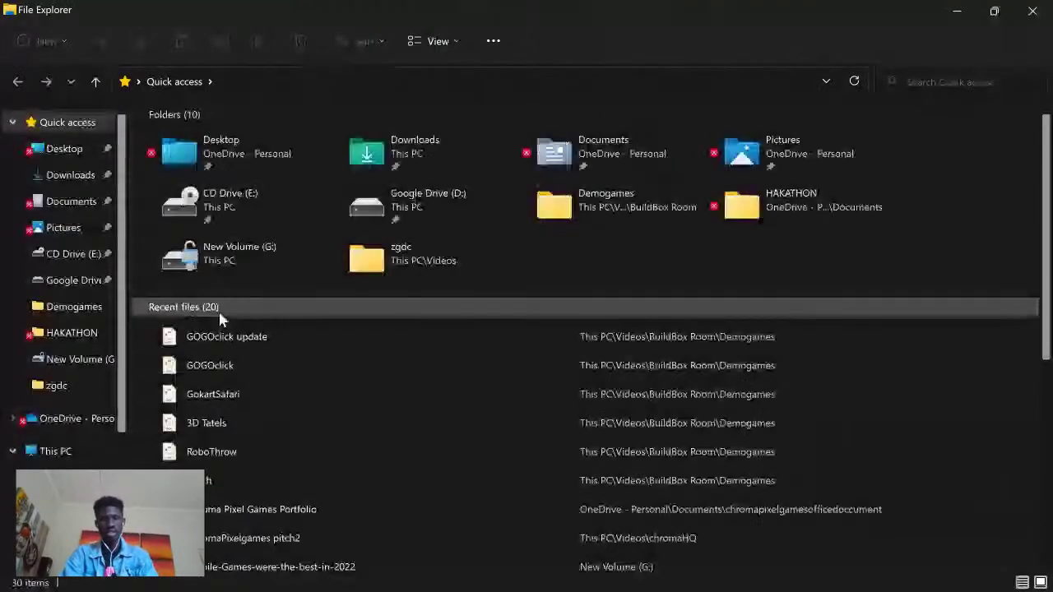
scroll(73, 391, "down", 2)
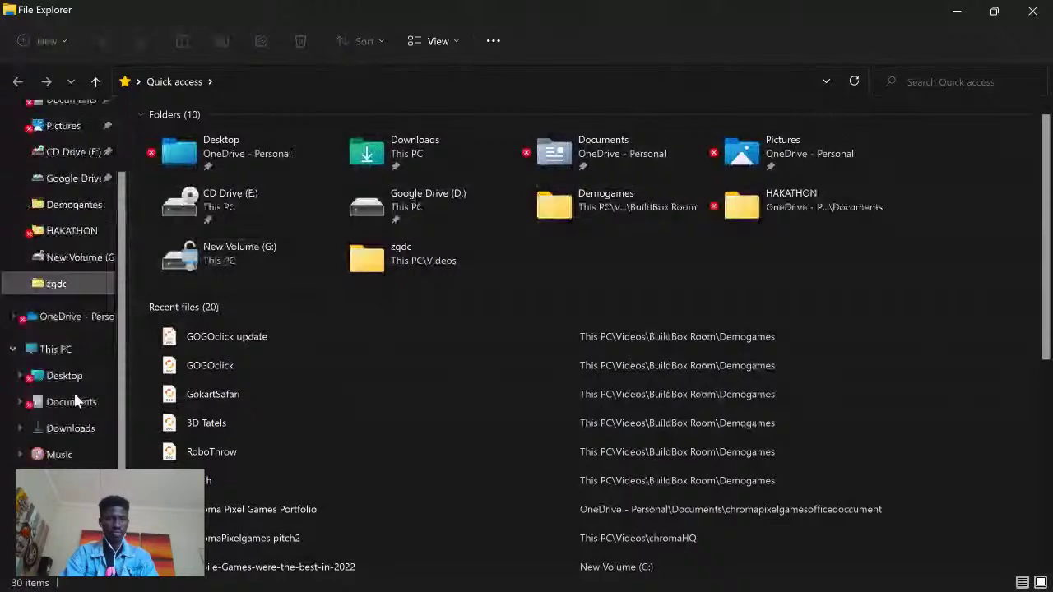
scroll(73, 391, "down", 1)
left_click(61, 418)
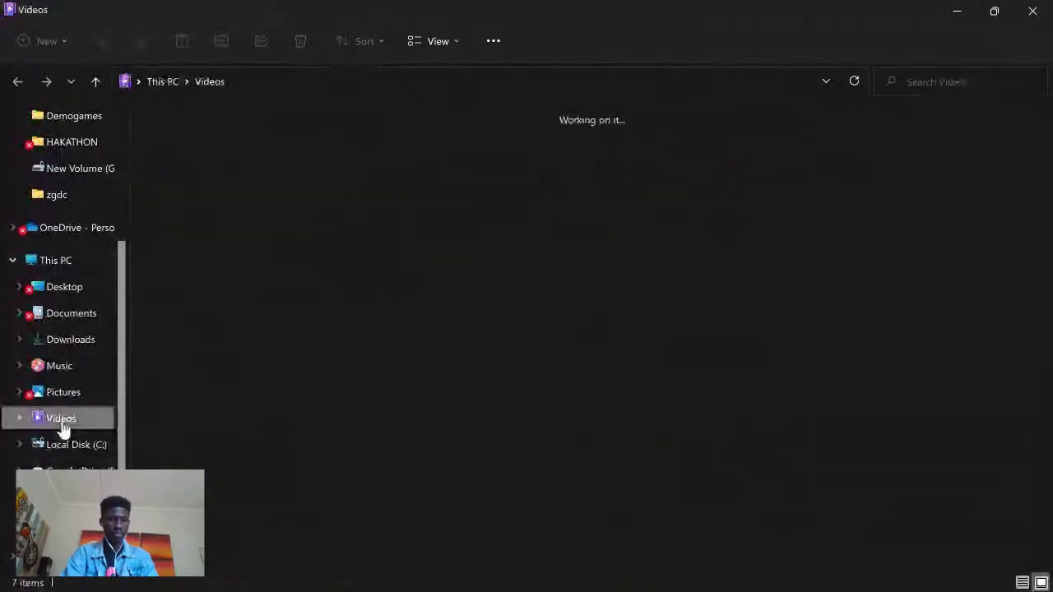
double_click(188, 156)
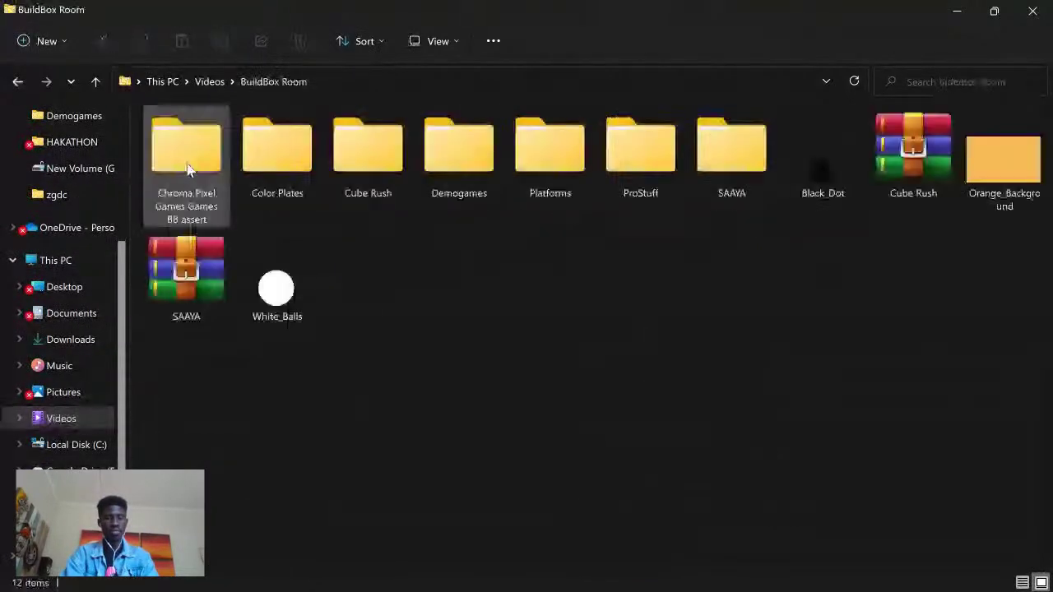
double_click(188, 156)
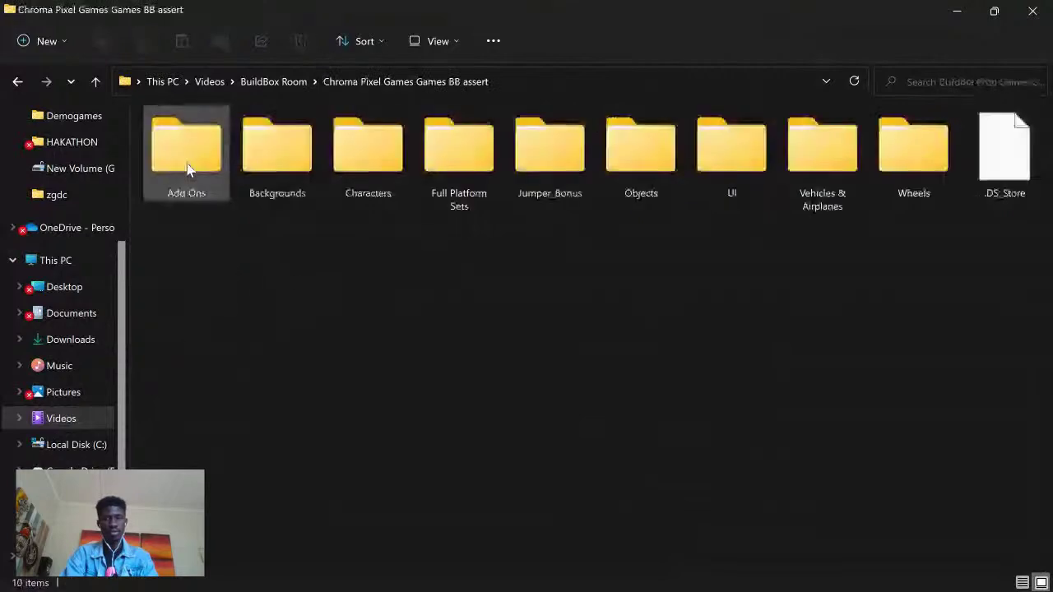
double_click(377, 155)
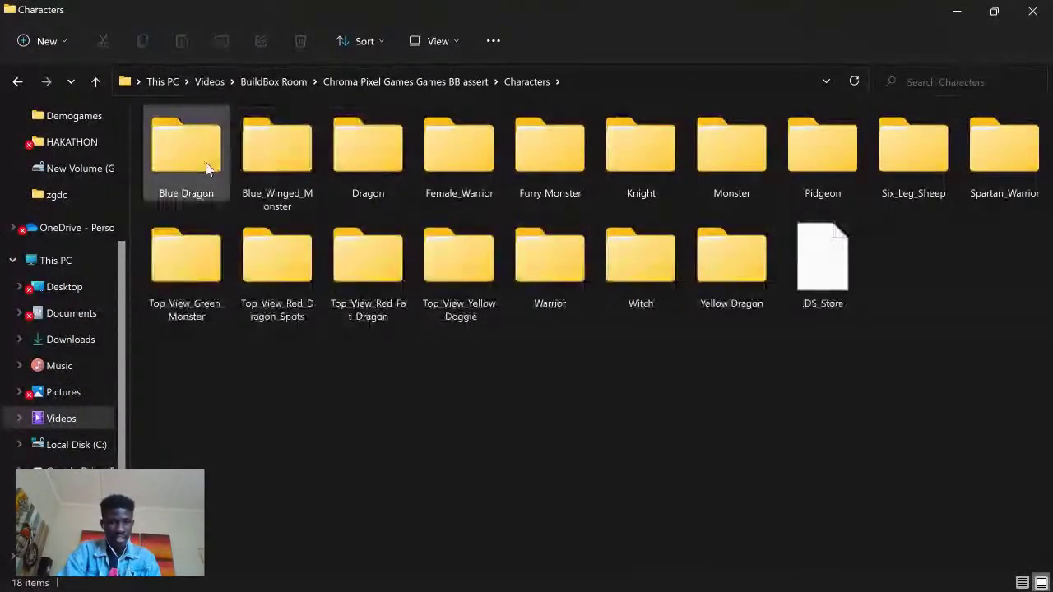
double_click(549, 160)
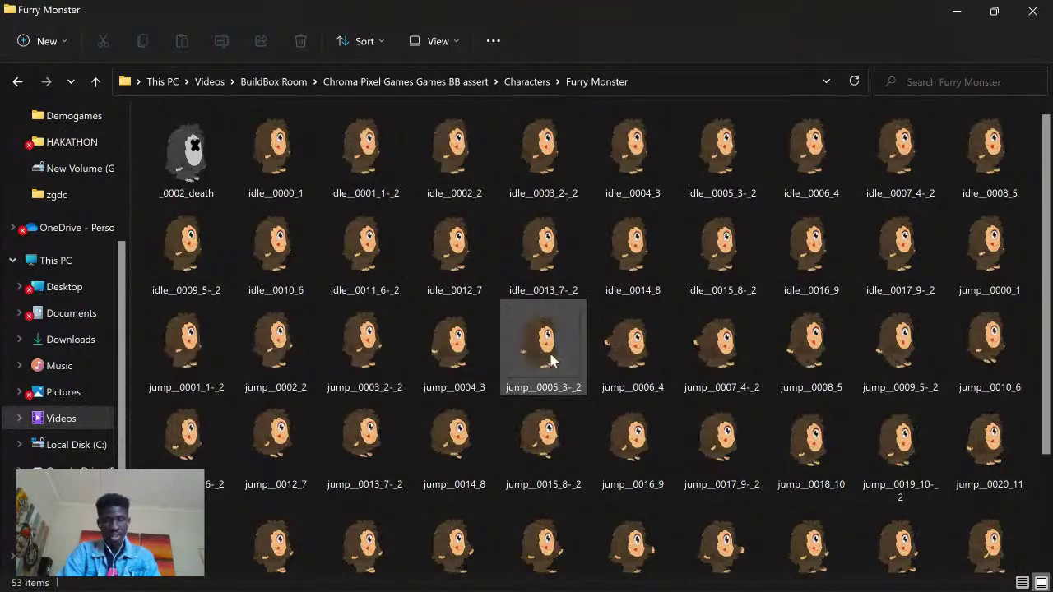
left_click(248, 140)
left_click(339, 151, "ctrl")
left_click(449, 150, "ctrl")
left_click(539, 149, "ctrl")
left_click(598, 150, "ctrl")
left_click(720, 153, "ctrl")
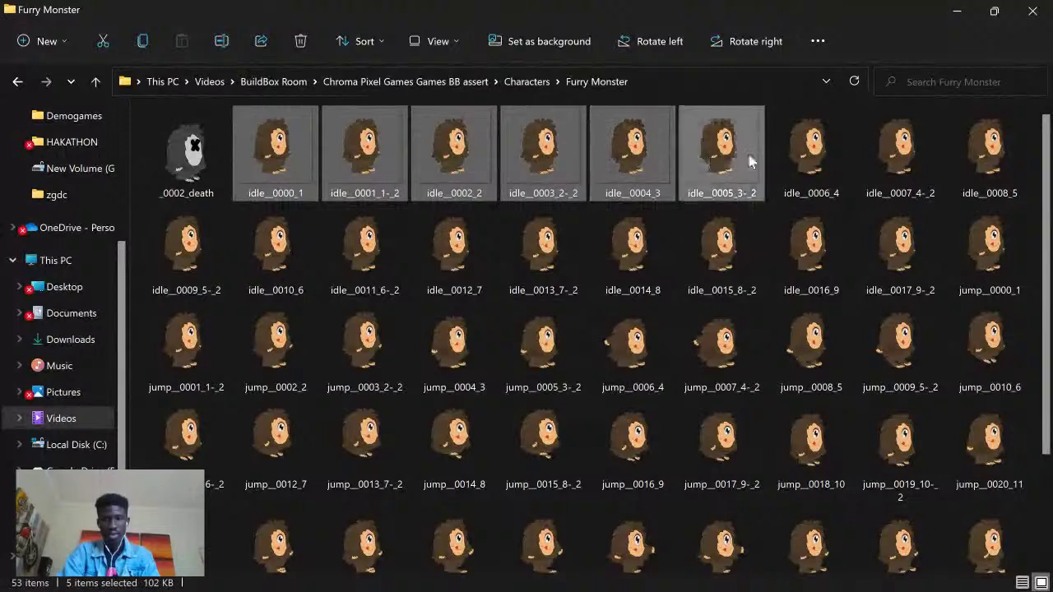
left_click(808, 156, "ctrl")
left_click(892, 165, "ctrl")
left_click(980, 167, "ctrl")
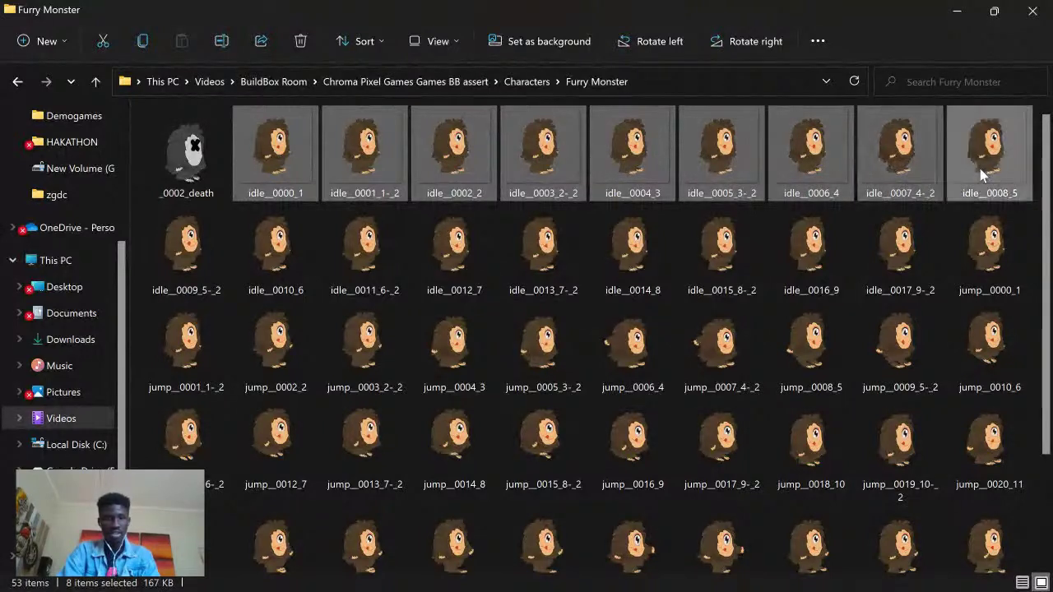
left_click(174, 243, "ctrl")
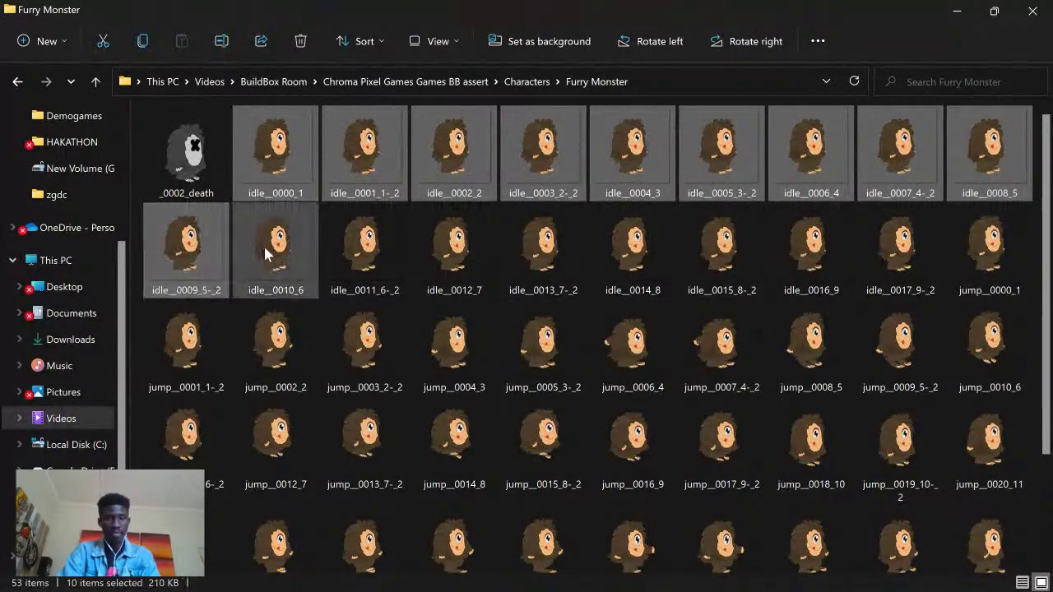
left_click(306, 251, "ctrl")
left_click(353, 256, "ctrl")
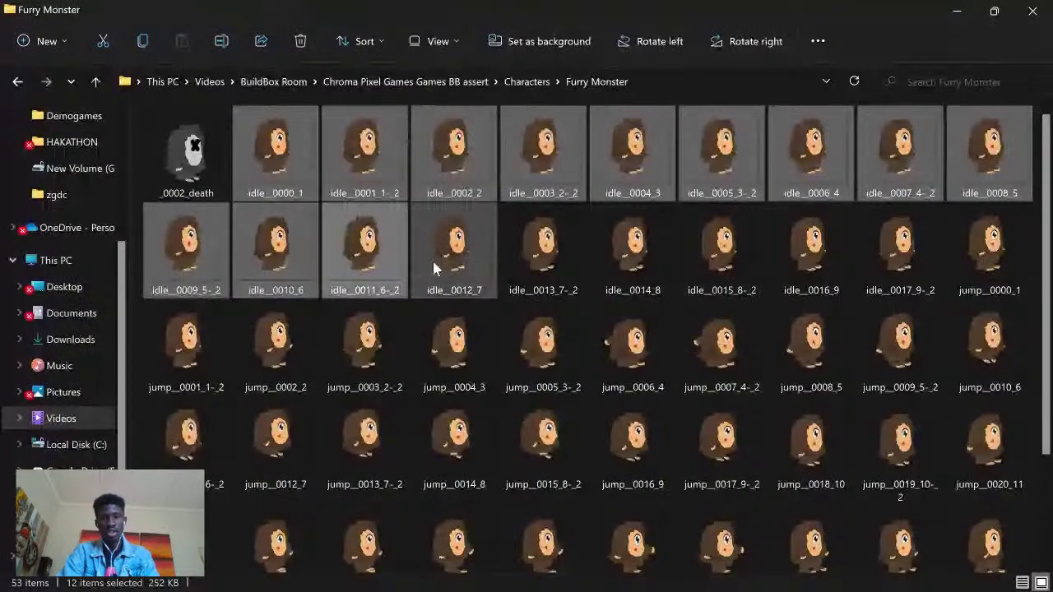
left_click(436, 257, "ctrl")
left_click(551, 244, "ctrl")
left_click(609, 247, "ctrl")
left_click(746, 238, "ctrl")
left_click(826, 237, "ctrl")
left_click_drag(901, 240, 975, 247, "ctrl")
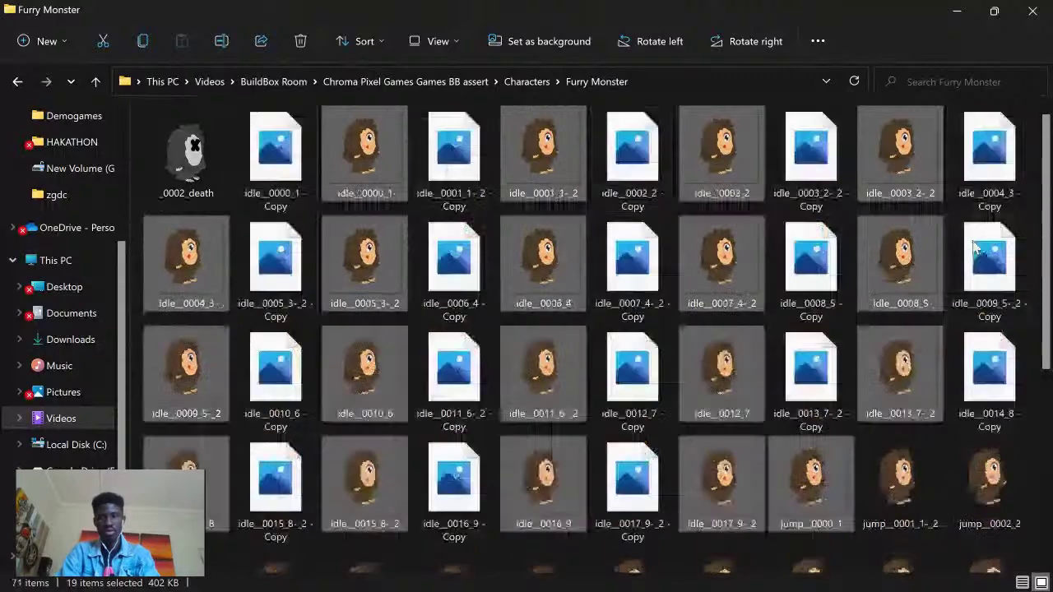
key("Delete")
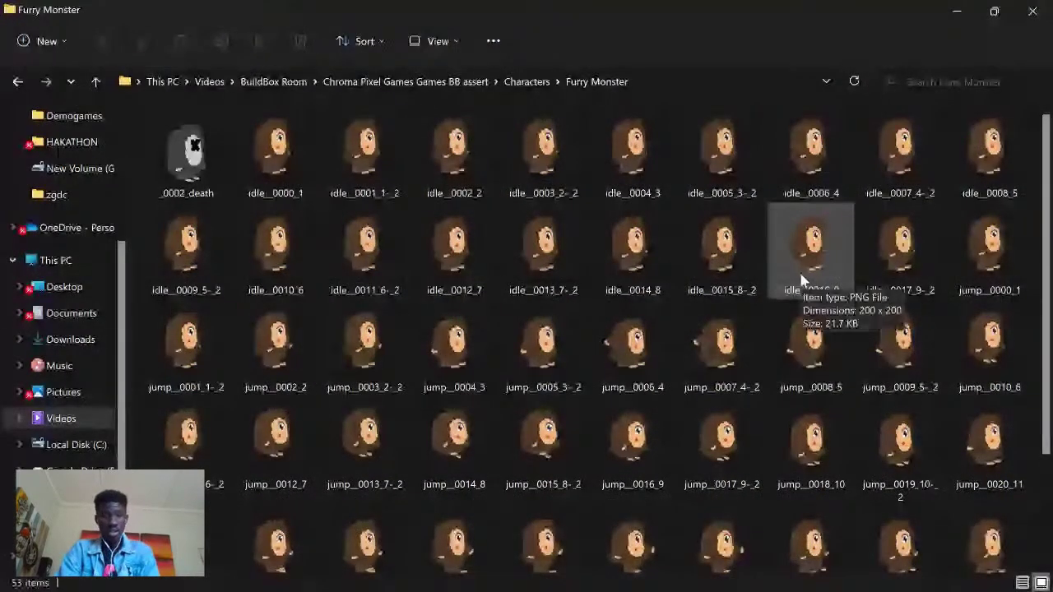
Step: Load the Furry Monster frames idle__0000_1 through idle__0017_9-_2 as the Character's Default Animation and minimize the folder window
left_click_drag(265, 102, 979, 199)
left_click(187, 246, "ctrl")
left_click(300, 246, "ctrl")
left_click(374, 246, "ctrl")
left_click(445, 242, "ctrl")
left_click(521, 233, "ctrl")
left_click(595, 240, "ctrl")
left_click(717, 235, "ctrl")
left_click(794, 236, "ctrl")
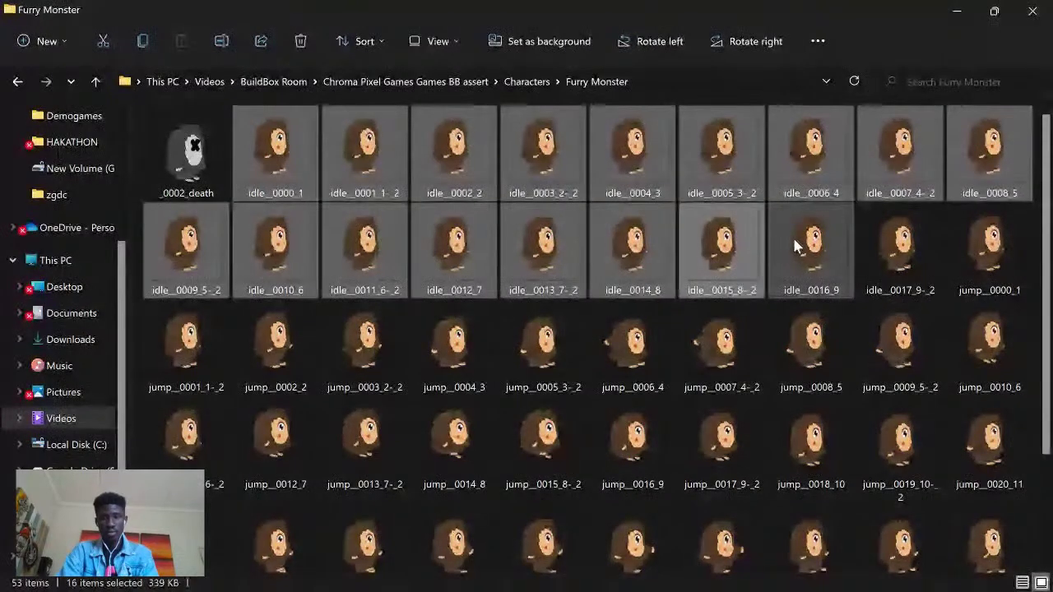
left_click(792, 235, "ctrl")
left_click(874, 242, "ctrl")
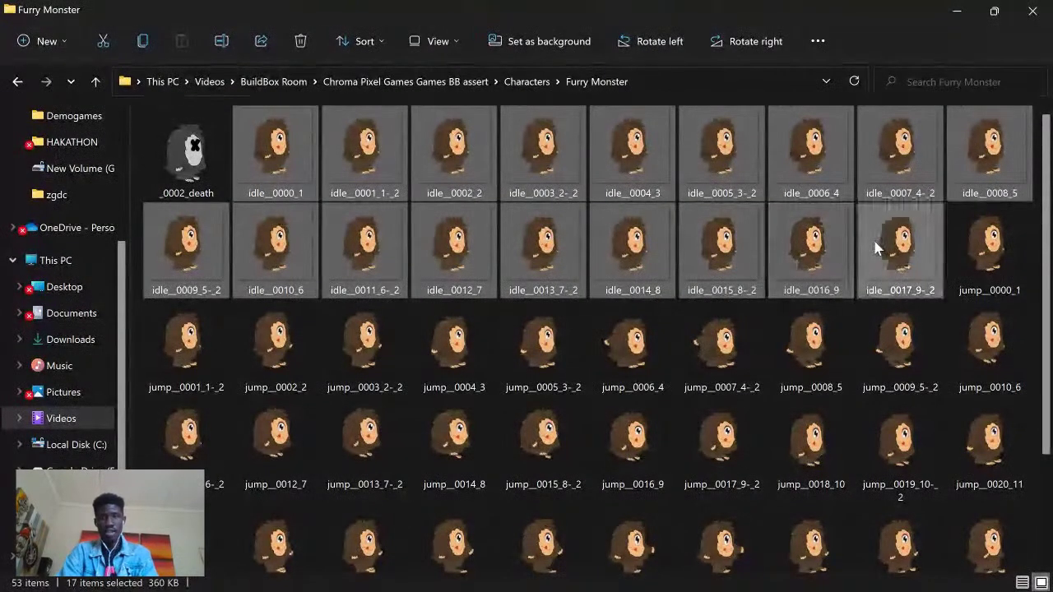
left_click(987, 8)
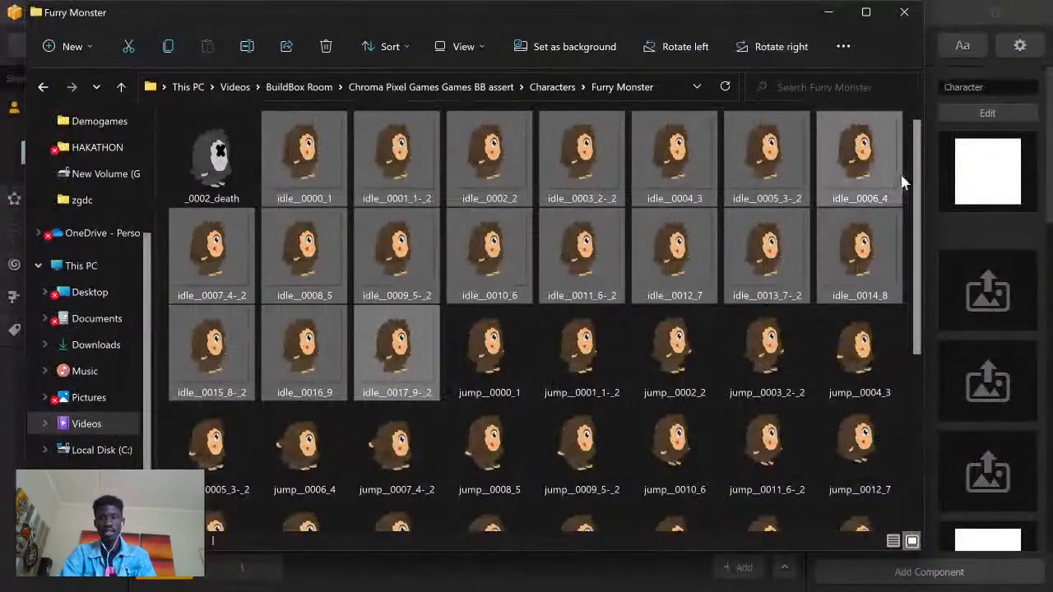
left_click_drag(921, 185, 274, 211)
left_click_drag(206, 239, 979, 192)
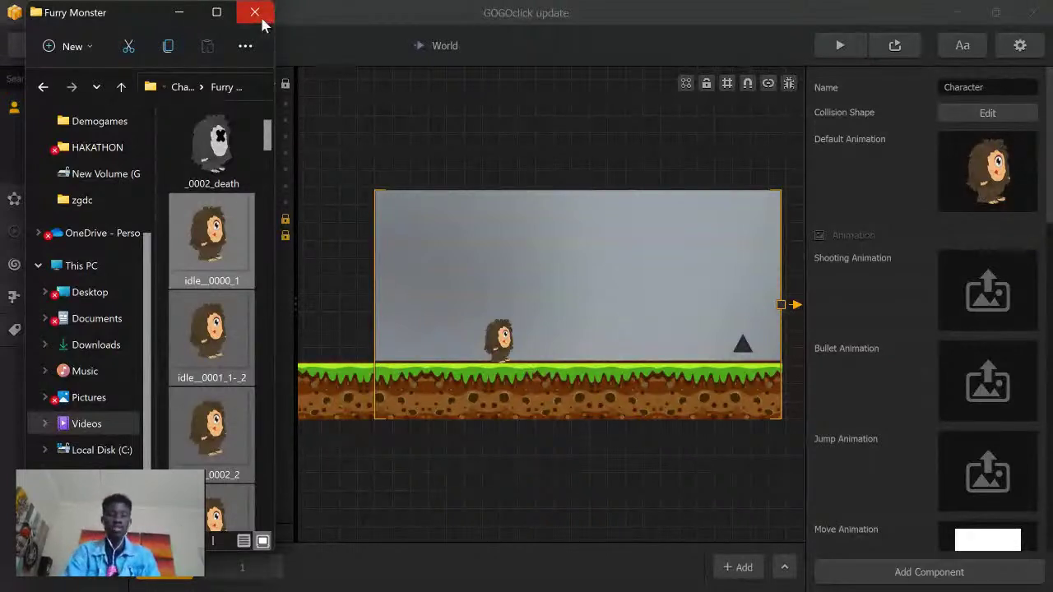
left_click(183, 13)
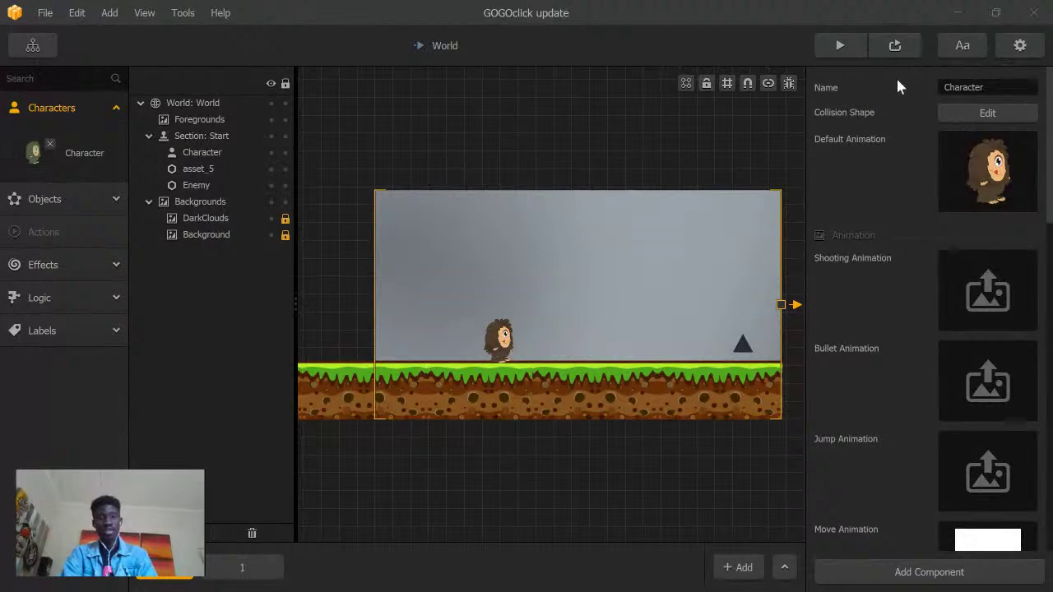
Step: Preview the game, test the furry monster's jumps across the platforms with a restart after game over, and close the preview
left_click(826, 41)
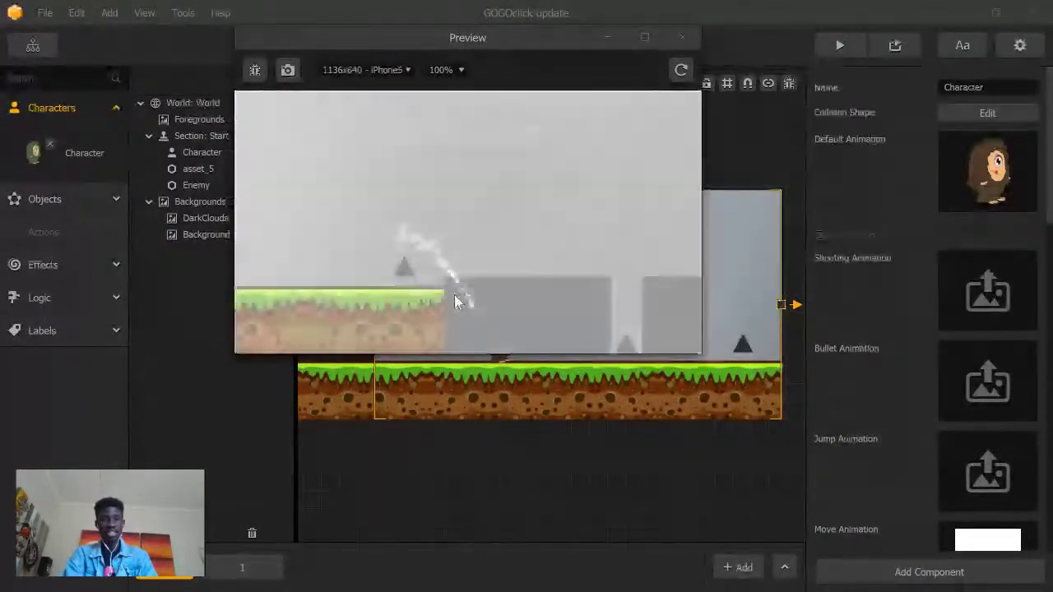
left_click(571, 318)
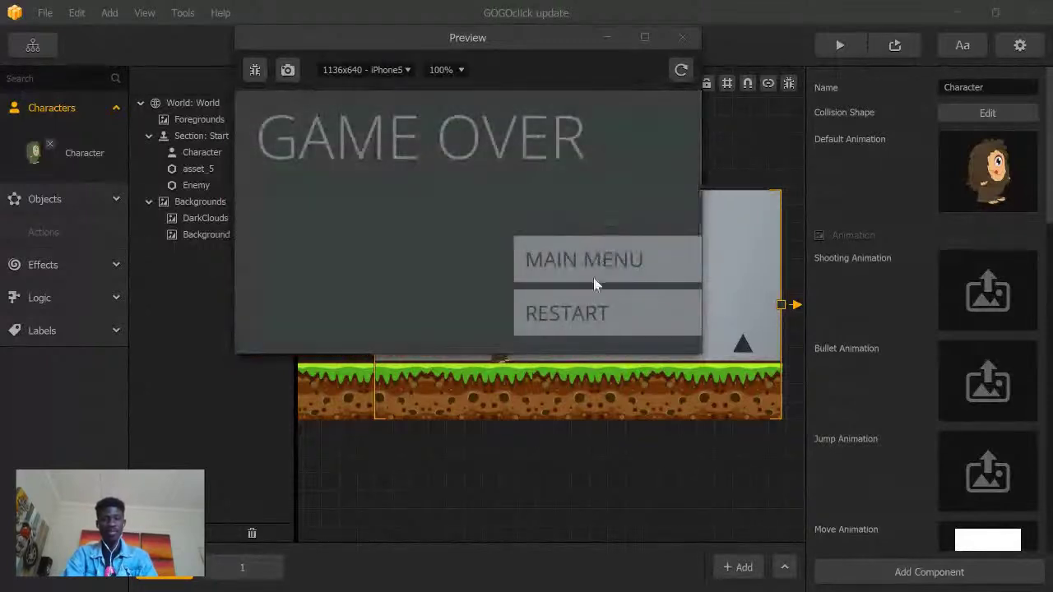
left_click(561, 317)
left_click(459, 277)
left_click(459, 276)
left_click(459, 280)
left_click(460, 280)
left_click(460, 280)
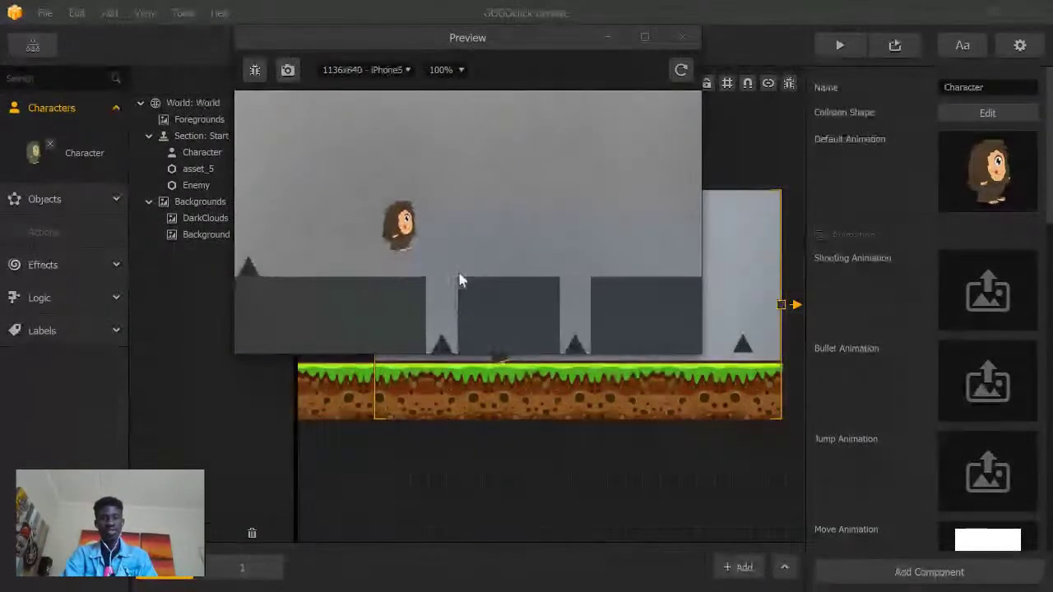
left_click(460, 280)
left_click(459, 280)
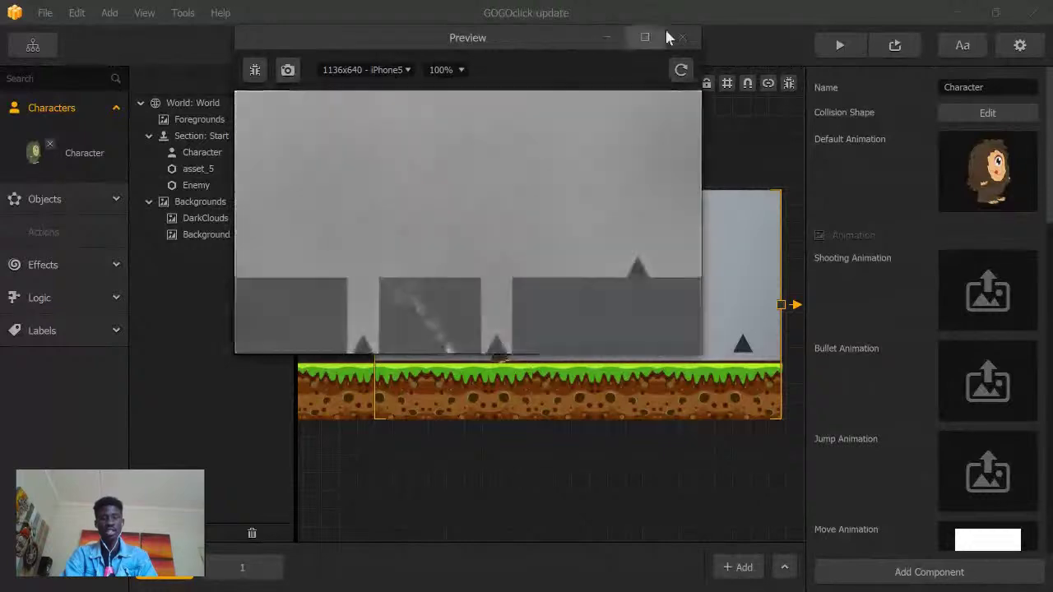
left_click(680, 39)
Step: Turn on the debug display of collision shapes in the scene to inspect the furry monster's shape
scroll(505, 314, "up", 3)
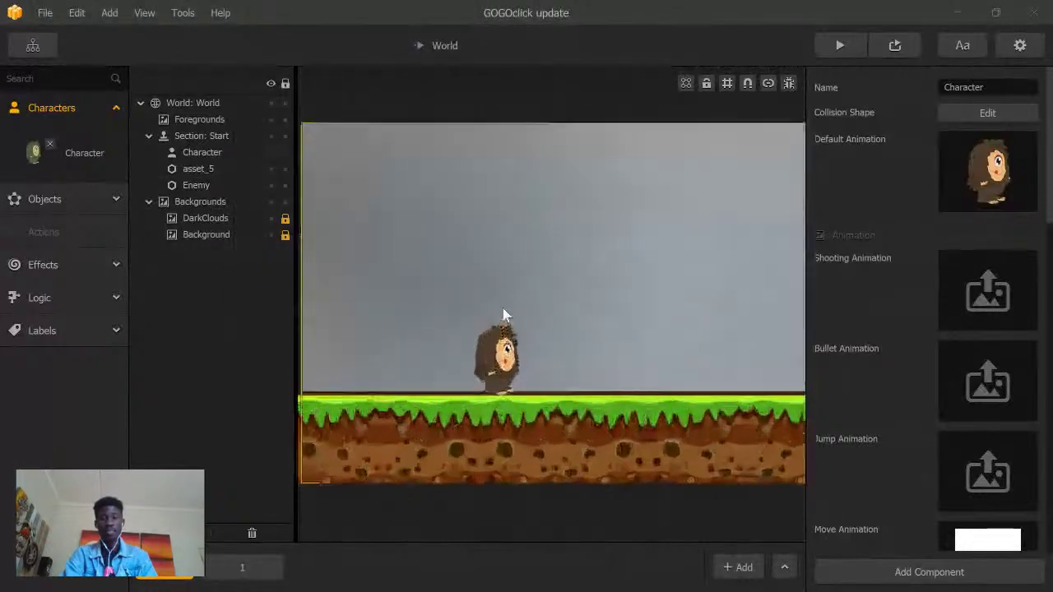
scroll(503, 312, "up", 3)
left_click(788, 83)
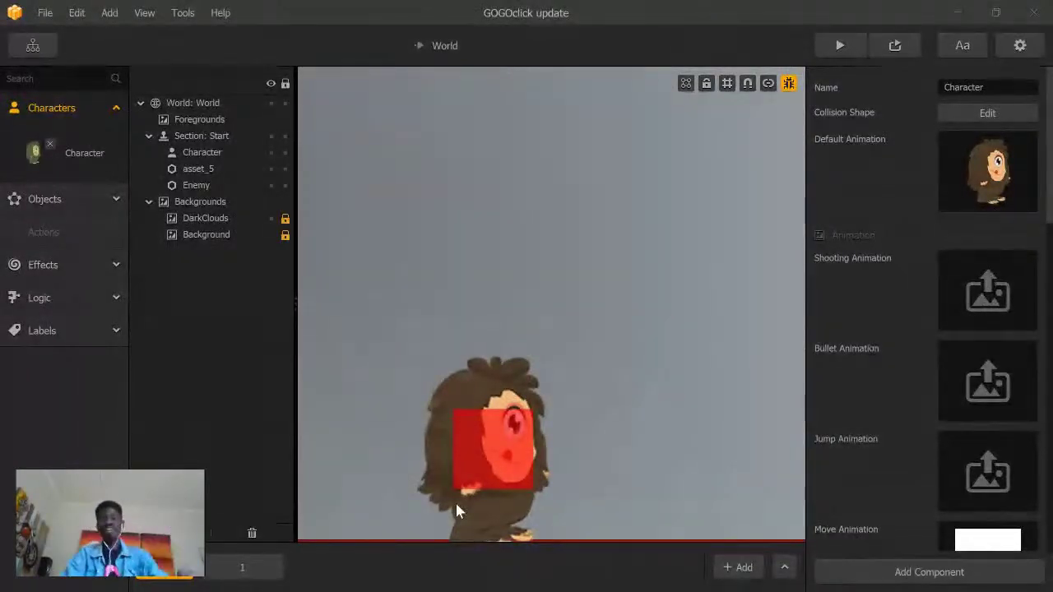
Step: Open the Character's collision shape for editing and stretch the polygon's upper corners and lower-left corner out over the furry monster
left_click(999, 114)
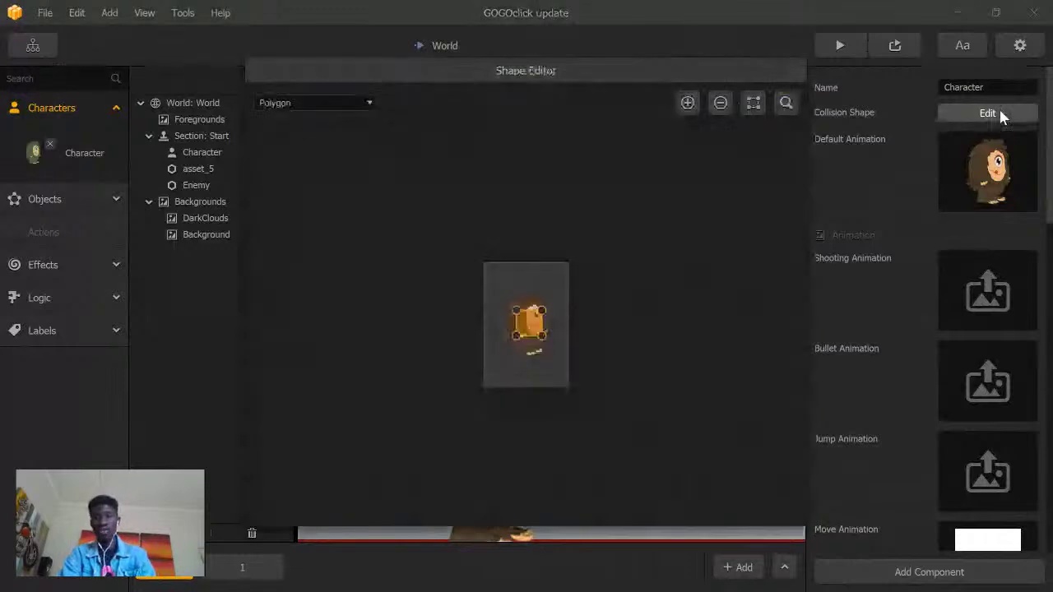
scroll(531, 325, "up", 5)
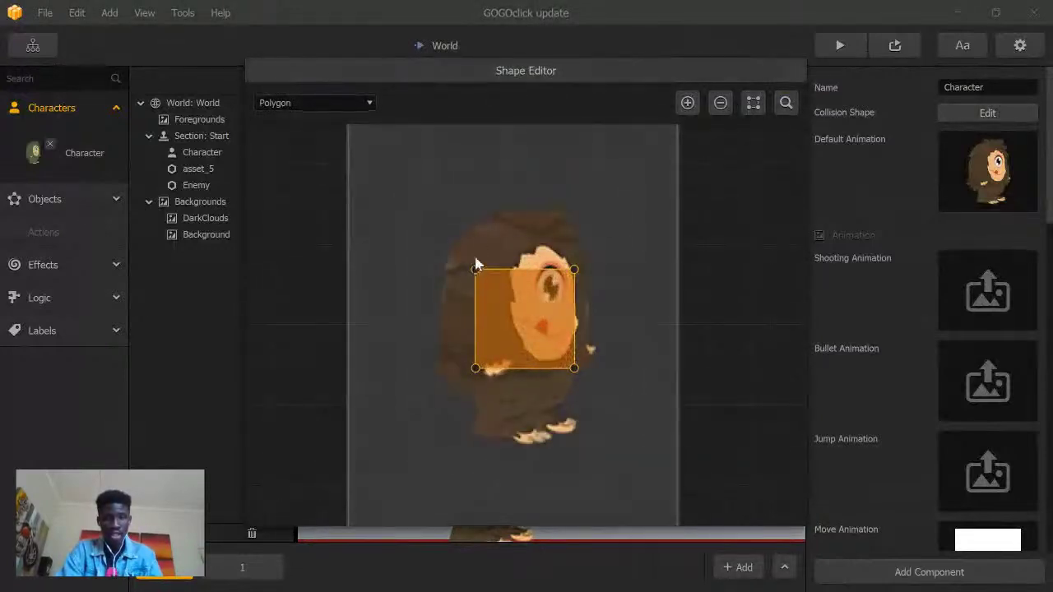
left_click_drag(476, 270, 469, 216)
left_click_drag(576, 274, 592, 205)
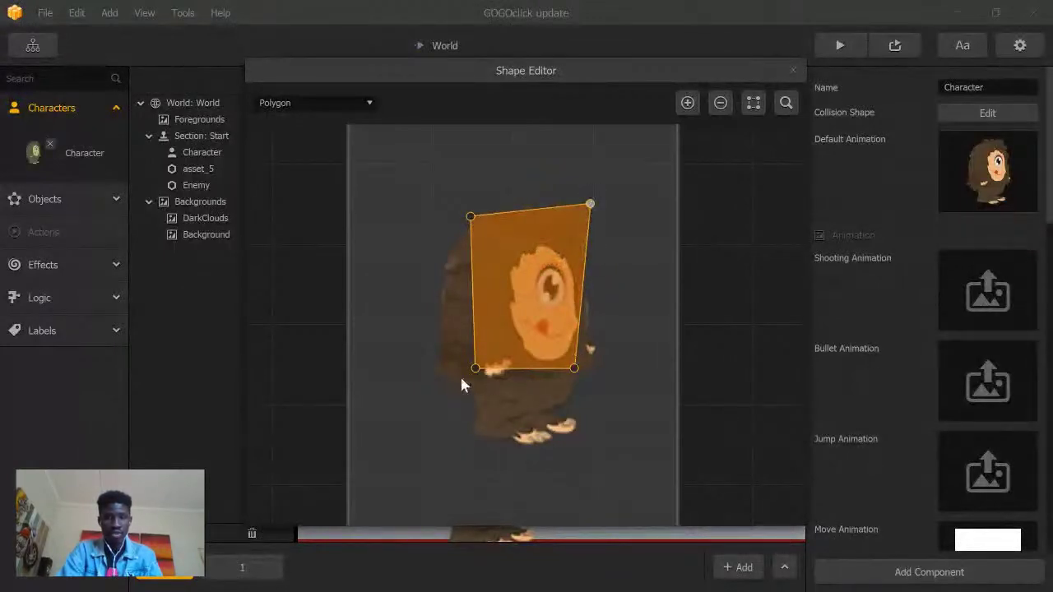
left_click_drag(476, 368, 429, 392)
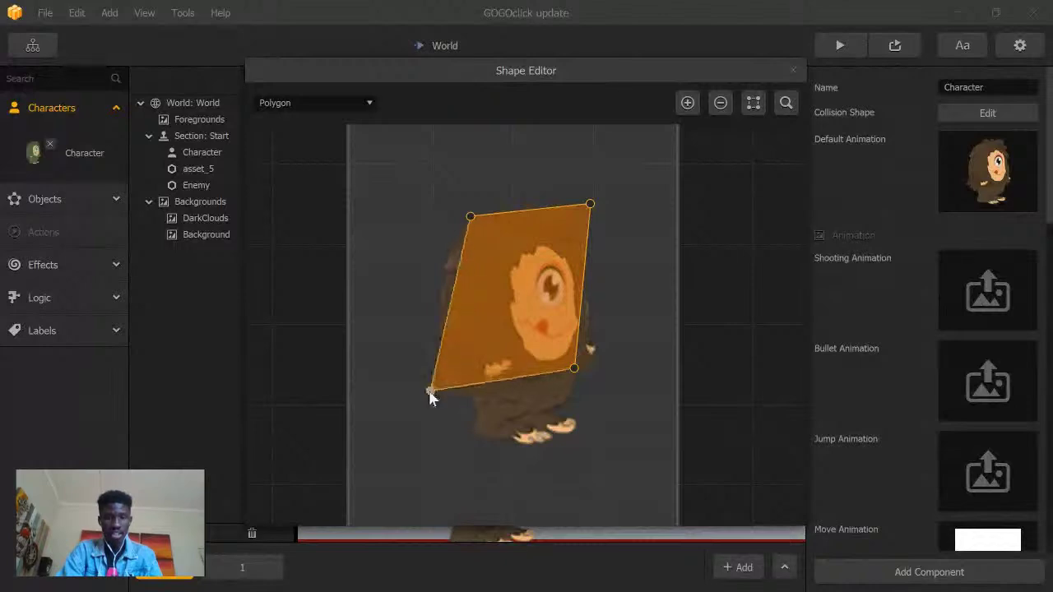
Step: Add a point on the polygon's upper edge, fit the points around the monster's feet, back and head, and close the shape editor
left_click(571, 368)
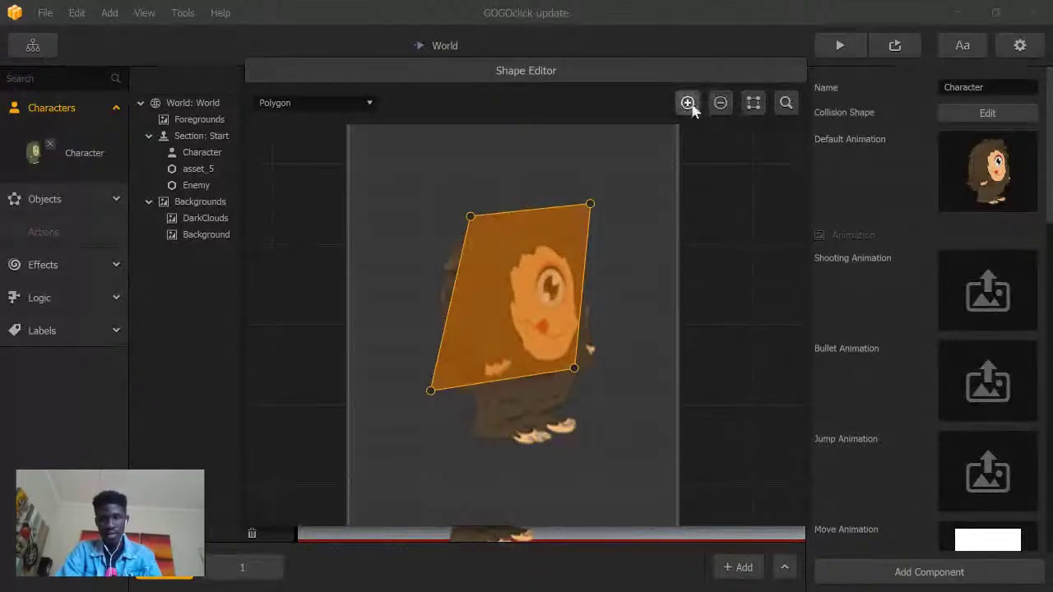
left_click_drag(576, 370, 579, 436)
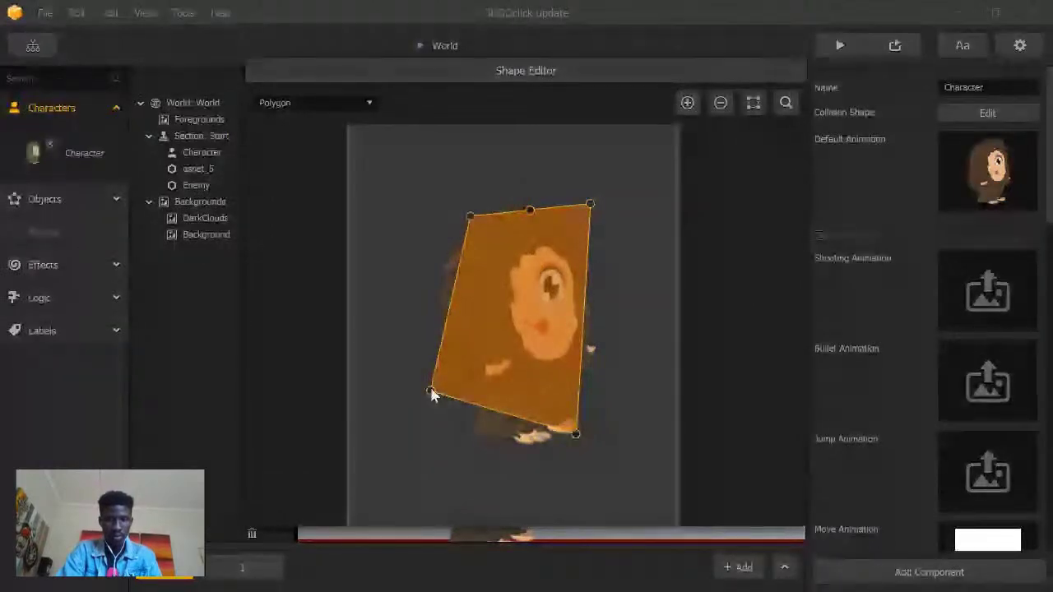
left_click_drag(431, 392, 476, 438)
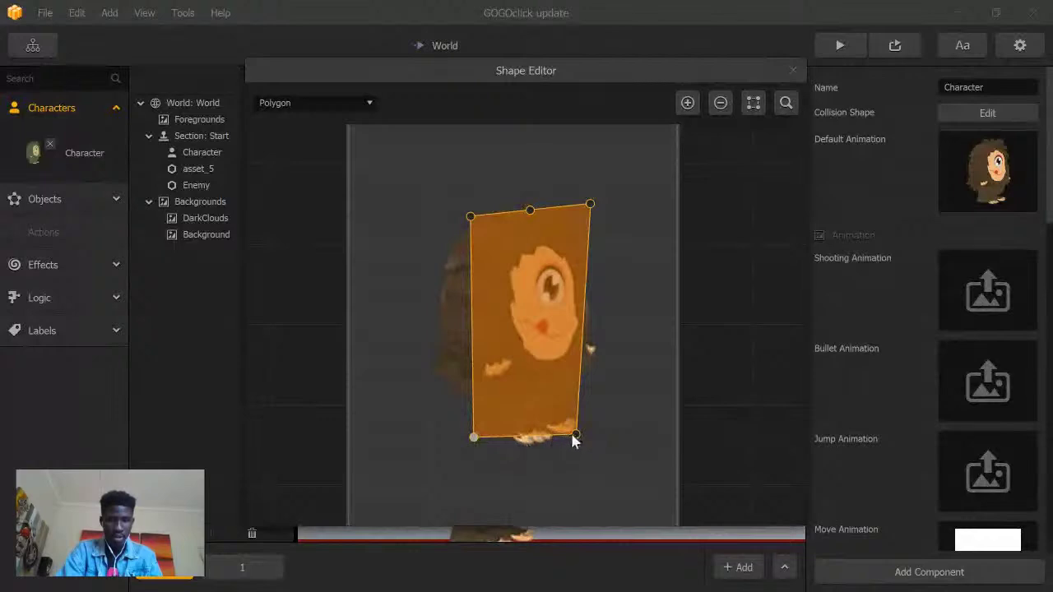
left_click_drag(472, 219, 429, 291)
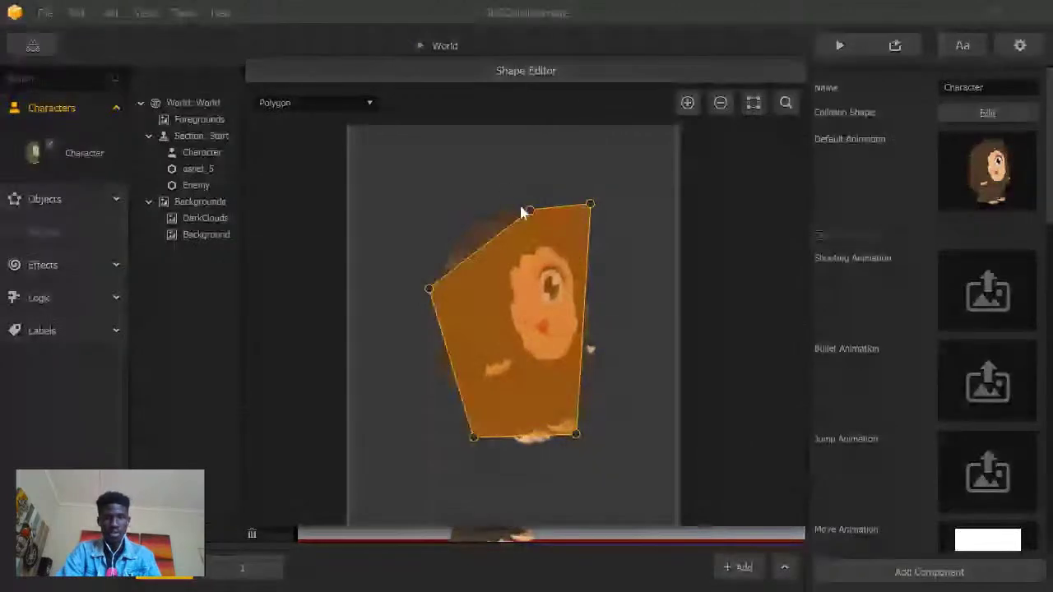
left_click_drag(530, 211, 487, 221)
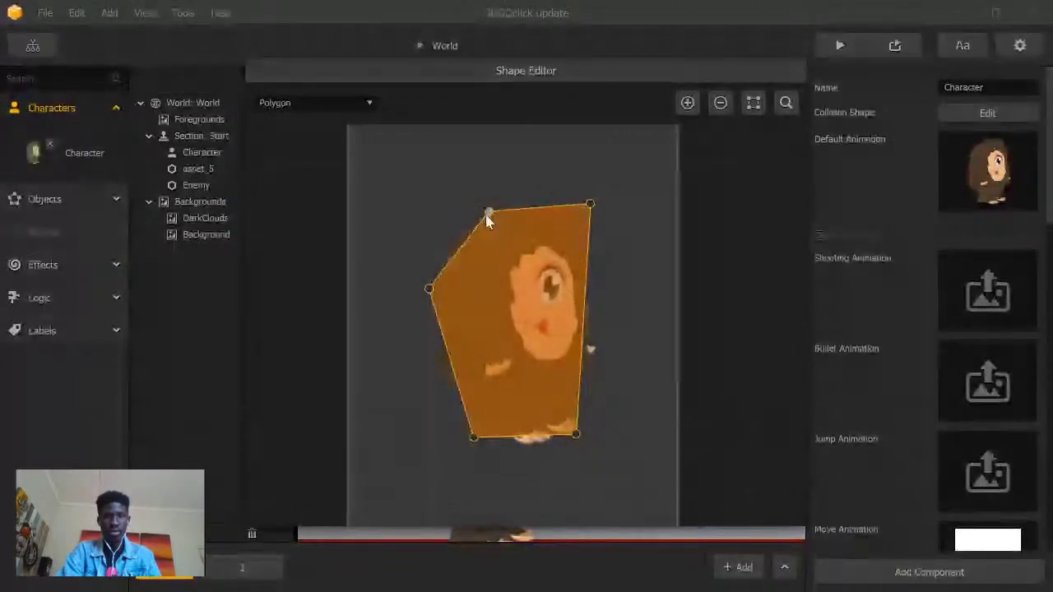
left_click(793, 80)
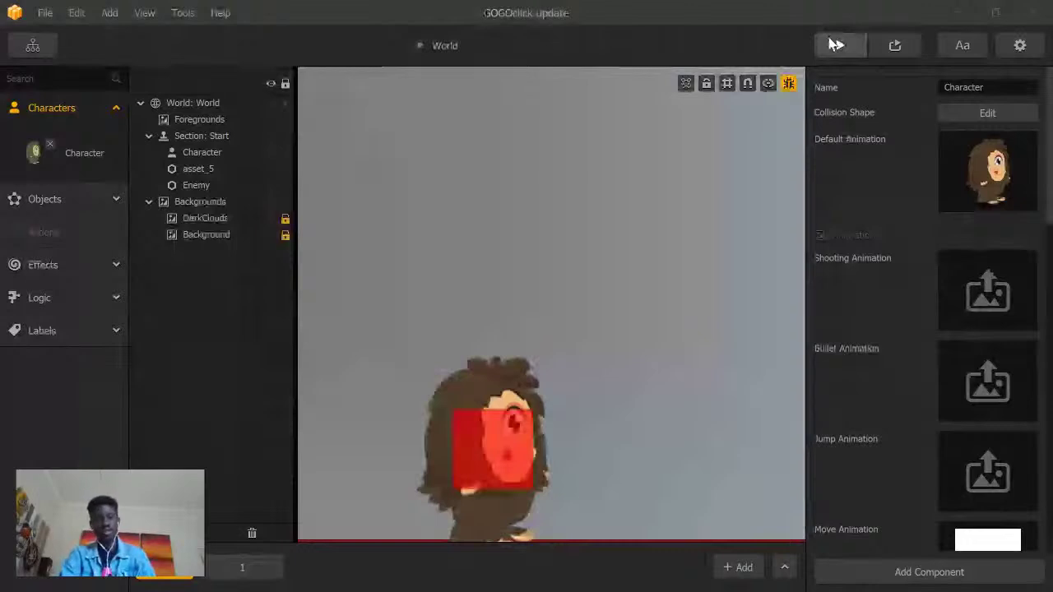
Step: Preview the game, test the furry monster's jumps over the grass ground and dark platforms, and close the preview
left_click(839, 50)
left_click(471, 292)
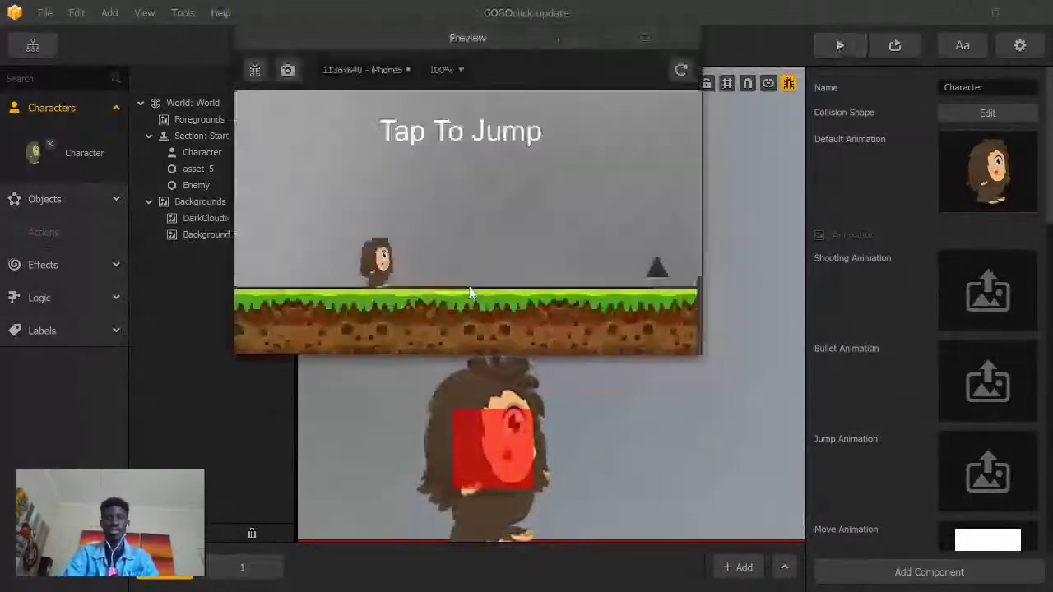
left_click(471, 292)
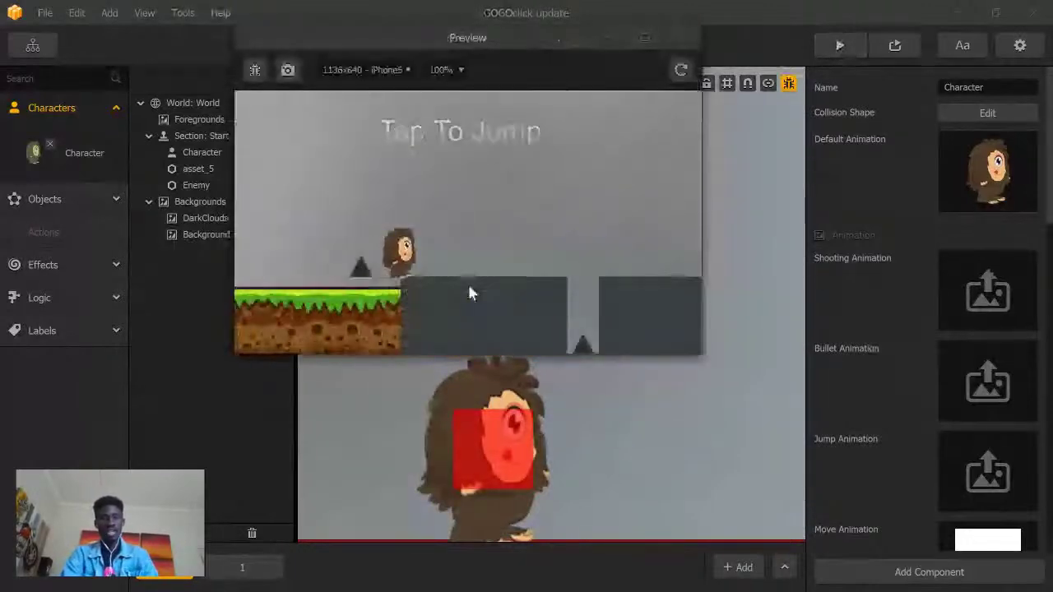
left_click(470, 294)
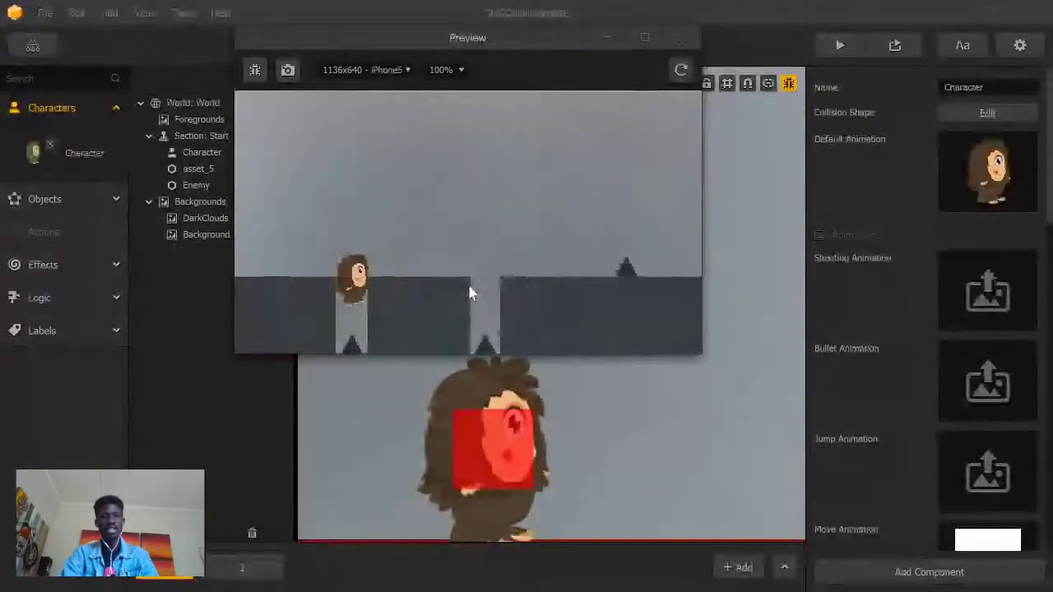
left_click(683, 39)
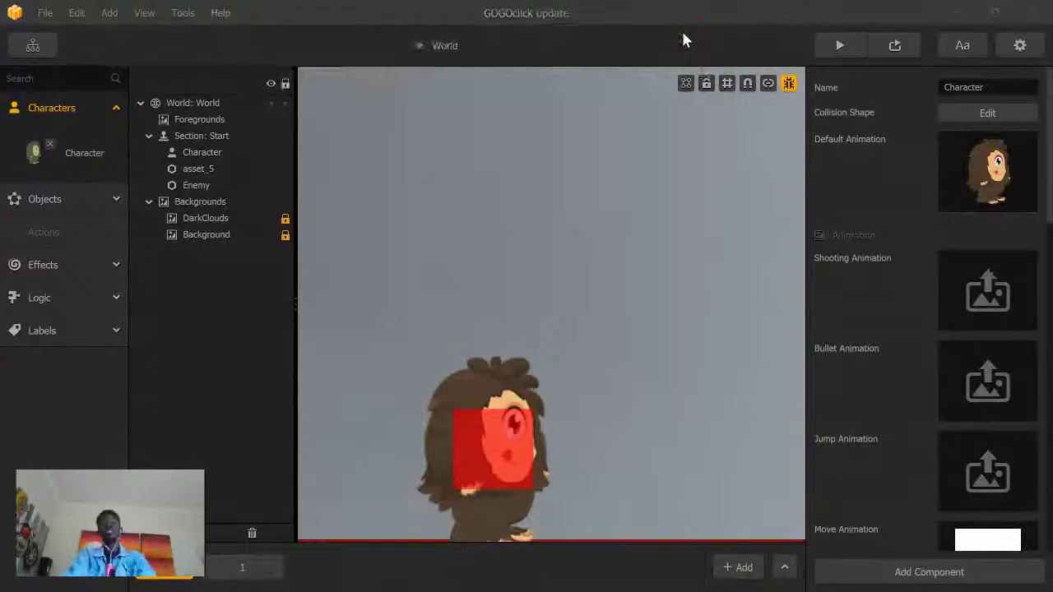
Step: Switch to the Furry Monster folder in File Explorer and maximize its window
key("super+Tab")
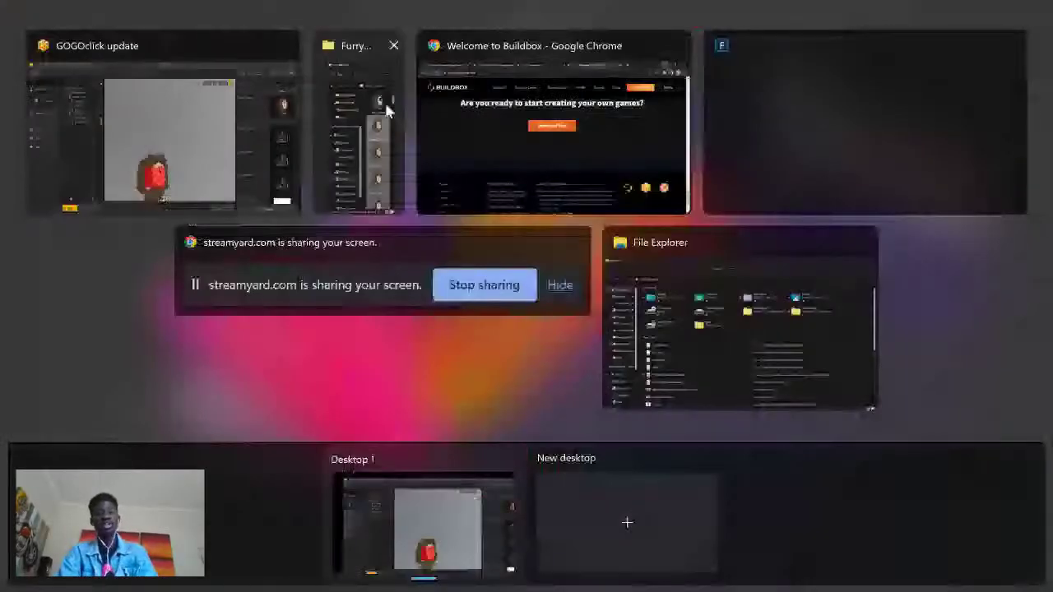
left_click(388, 111)
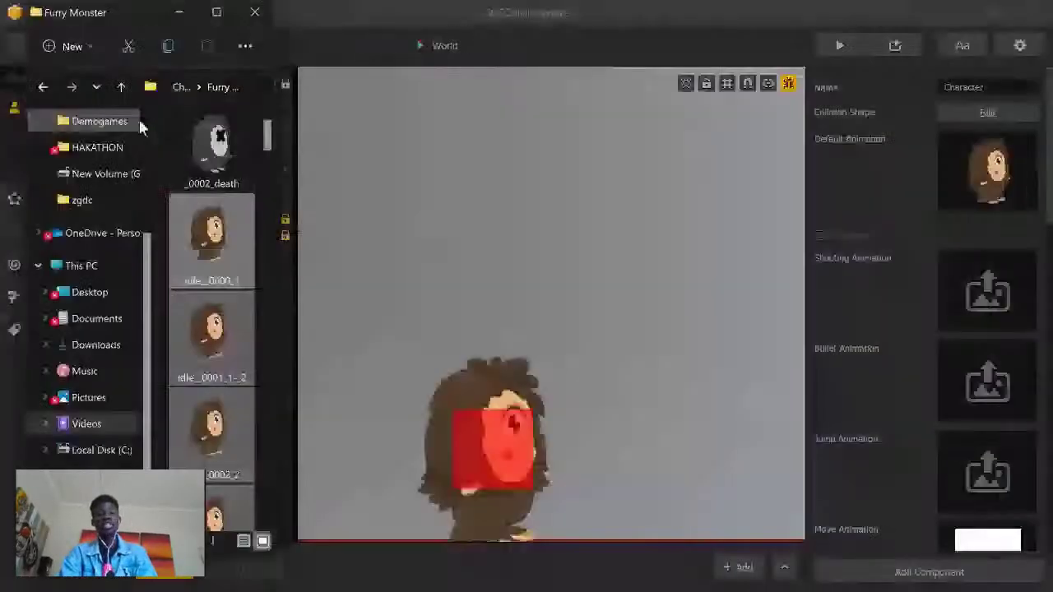
left_click(201, 20)
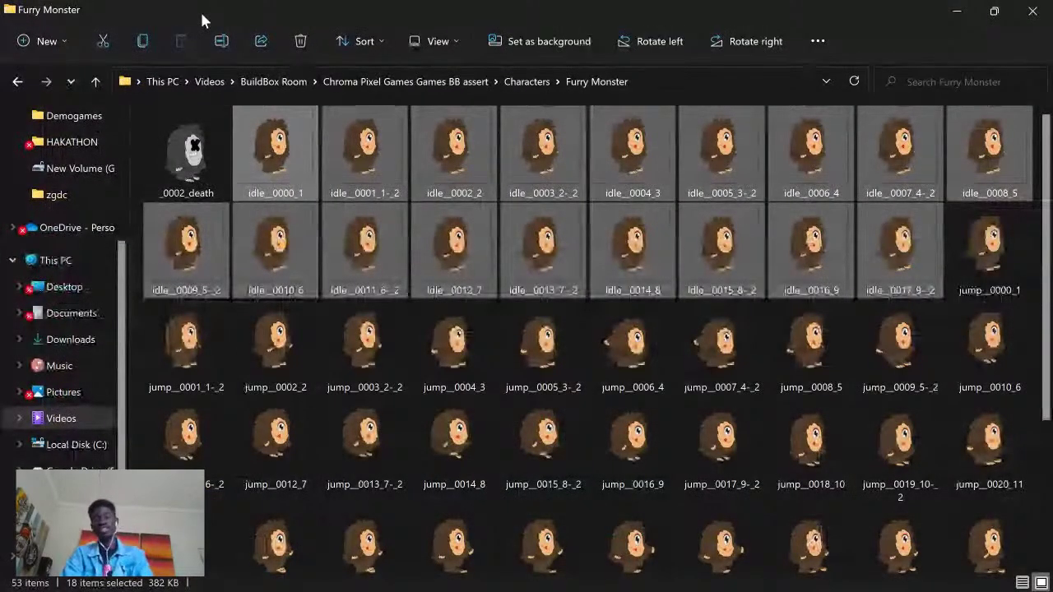
Step: Select all the jump frames from jump__0000_1 through jump__0021_11-_2 in the Furry Monster folder
left_click(993, 239)
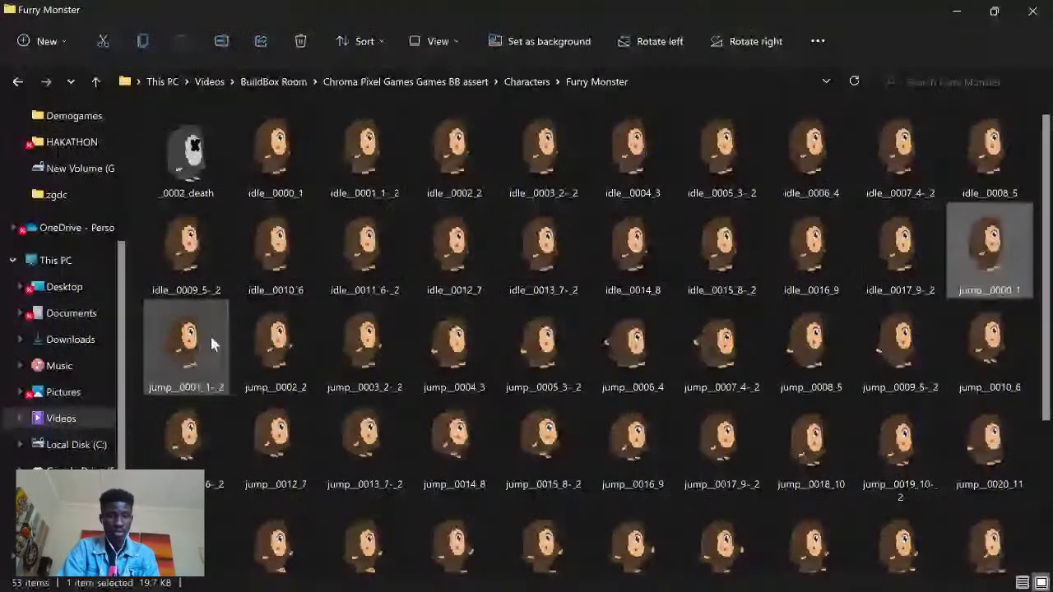
left_click(259, 349)
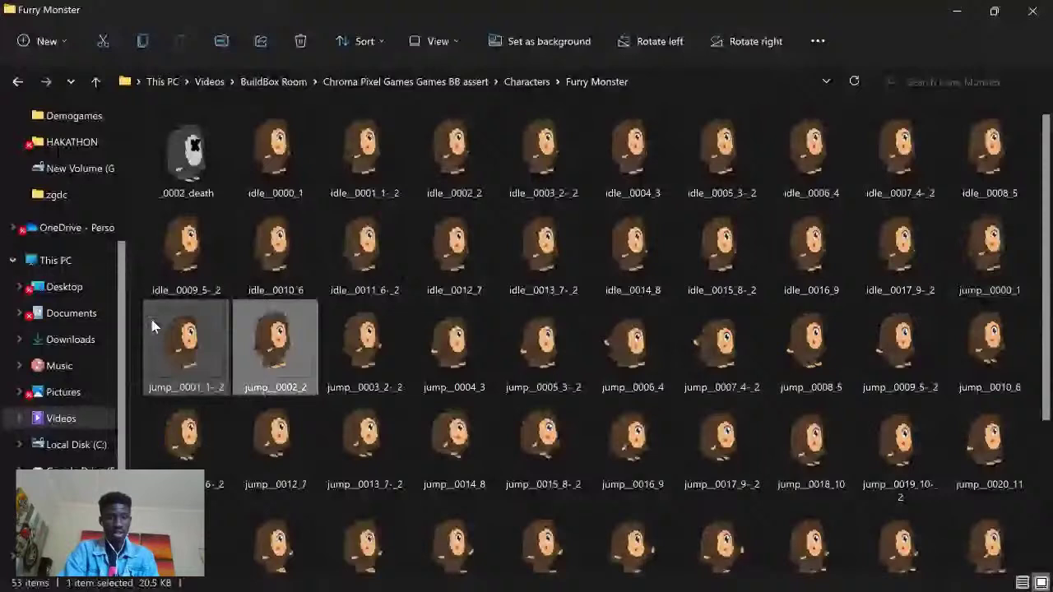
left_click_drag(145, 321, 978, 395)
left_click(988, 445, "ctrl")
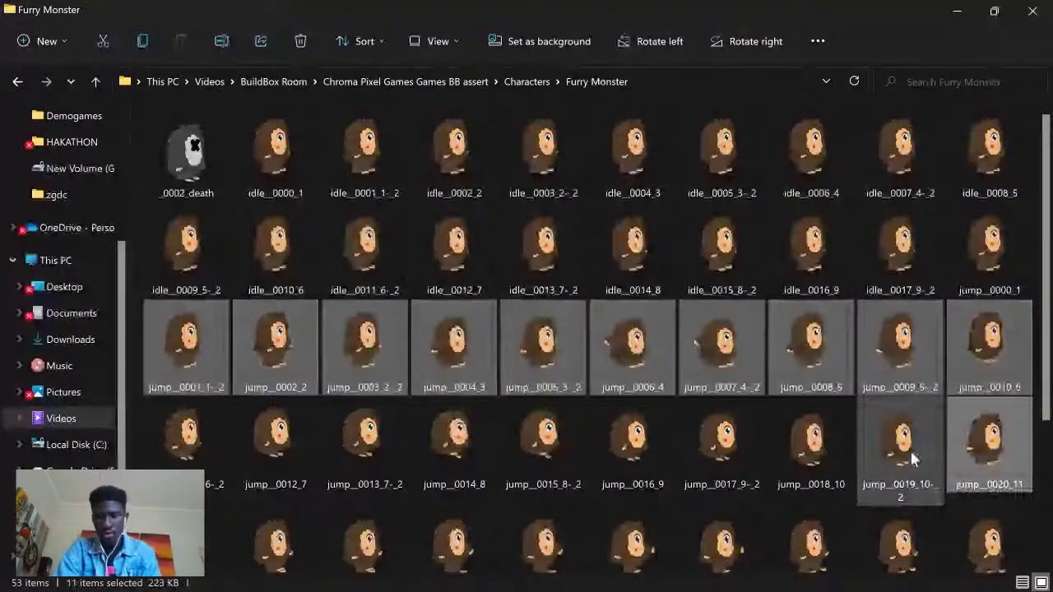
left_click(988, 247, "ctrl")
left_click(199, 431, "ctrl")
left_click(280, 430, "ctrl")
left_click(364, 445, "ctrl")
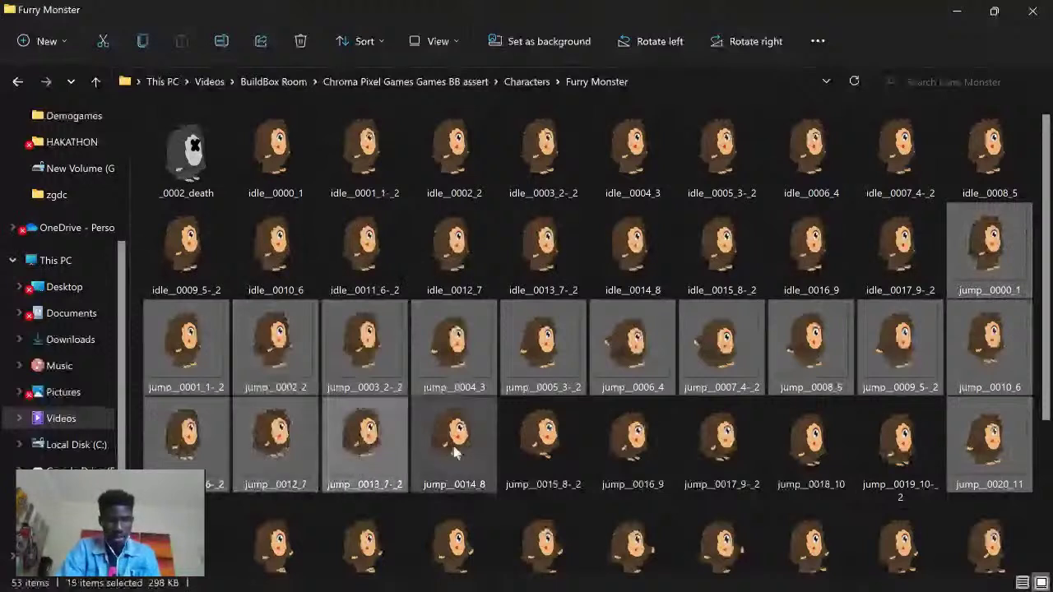
left_click(454, 445, "ctrl")
left_click(544, 440, "ctrl")
left_click(633, 439, "ctrl")
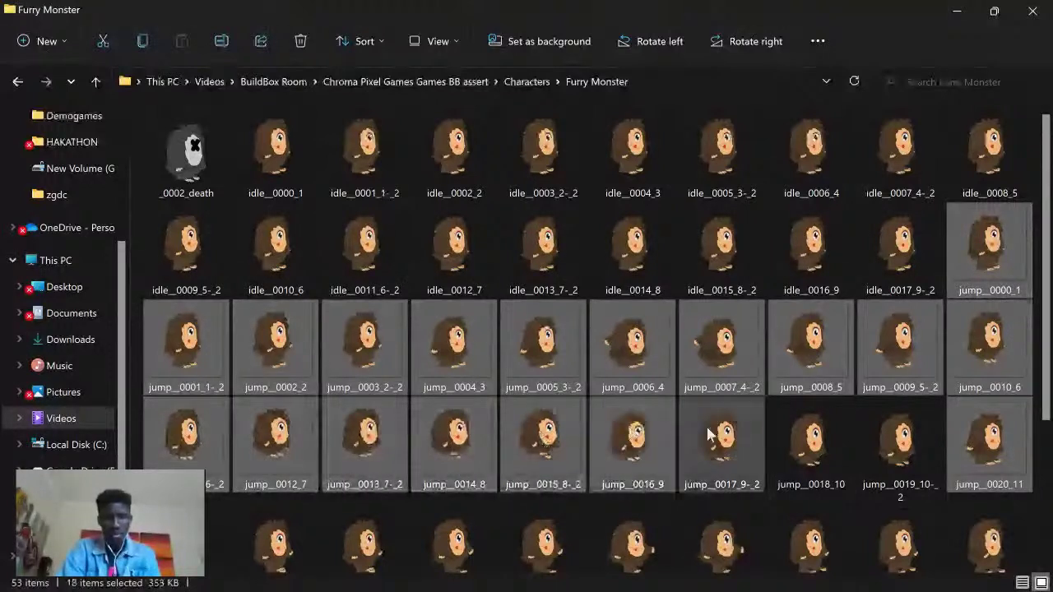
left_click(721, 438, "ctrl")
left_click(805, 442, "ctrl")
left_click(891, 434, "ctrl")
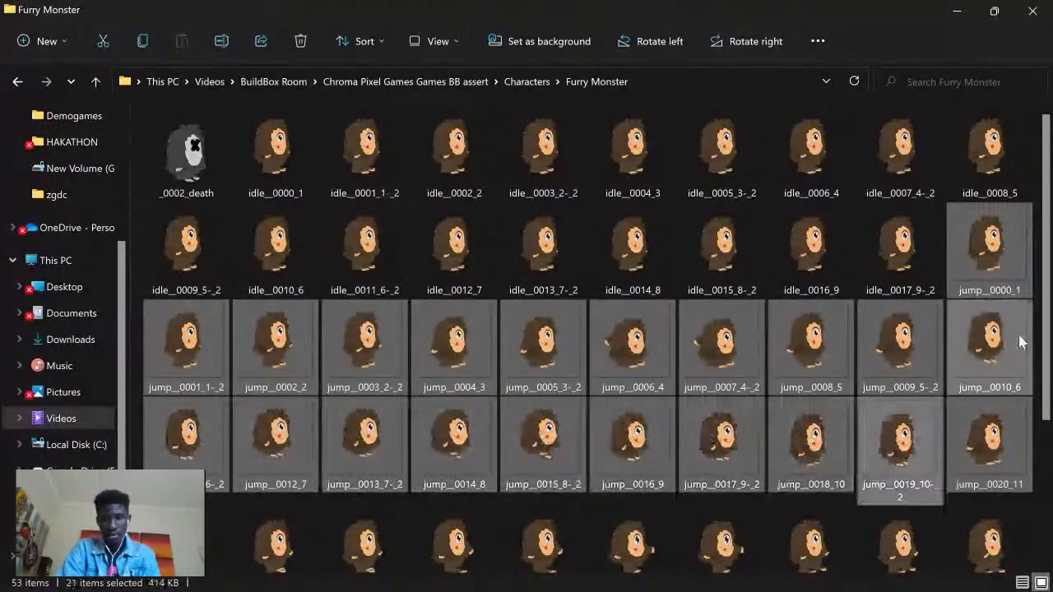
left_click_drag(1050, 332, 1037, 437)
left_click(200, 401, "ctrl")
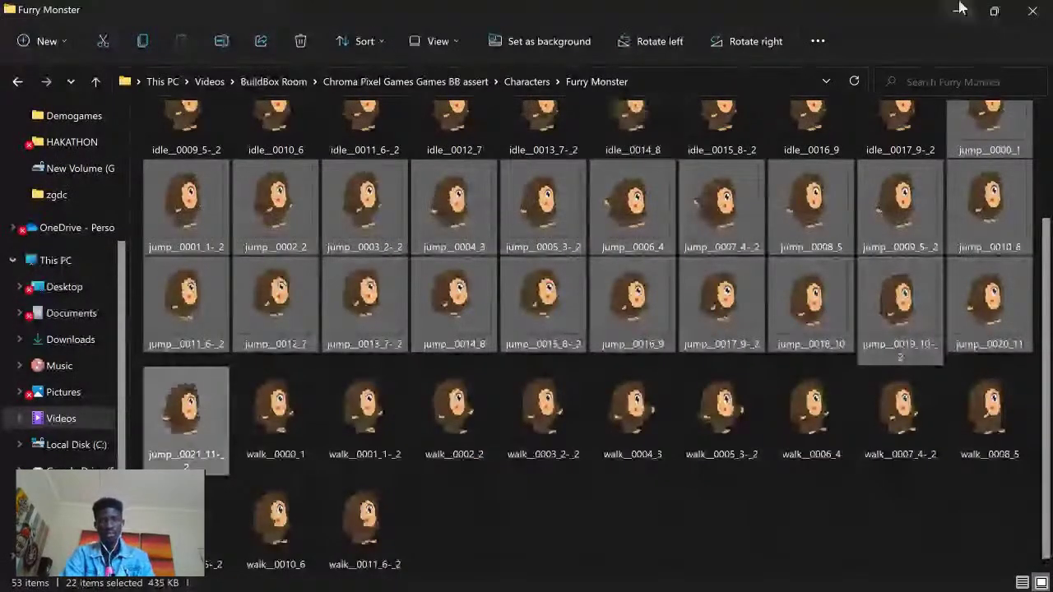
Step: Restore the folder window to its smaller size and load the selected jump frames as the Character's Jump Animation
left_click(994, 10)
scroll(868, 339, "down", 1)
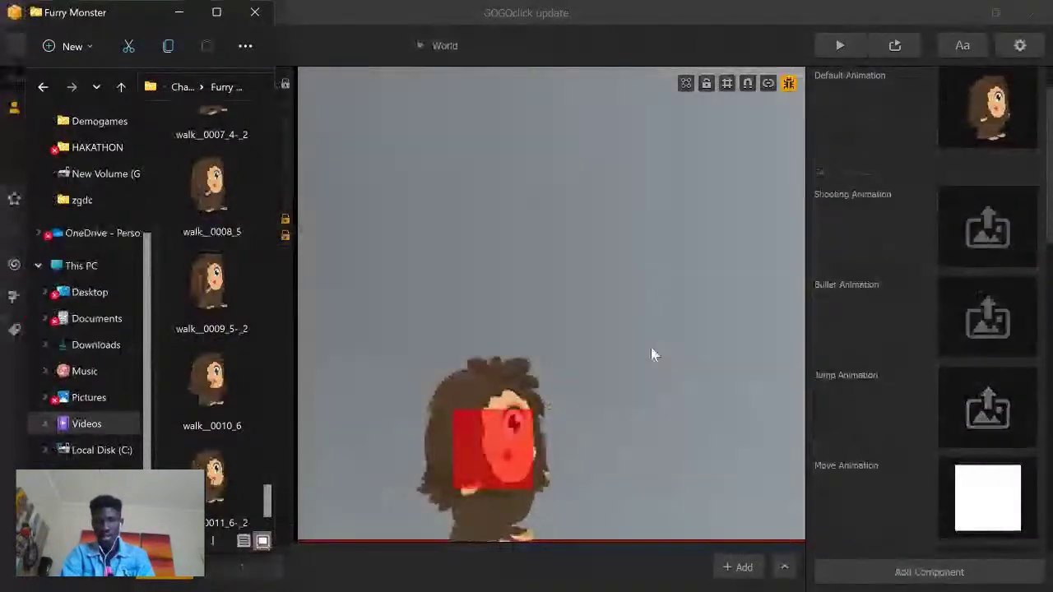
left_click_drag(265, 497, 274, 416)
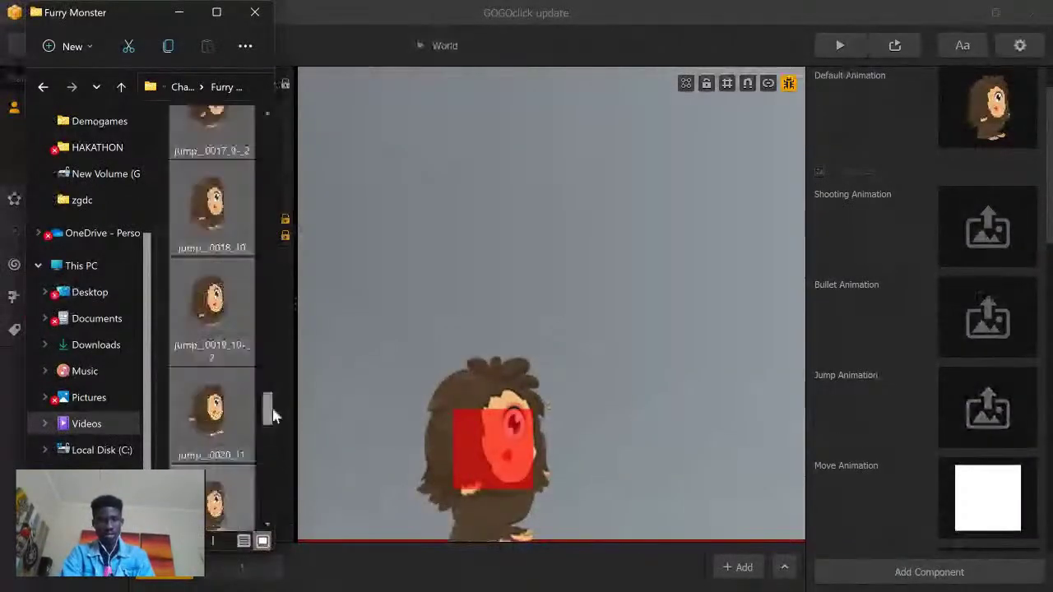
left_click_drag(237, 337, 979, 402)
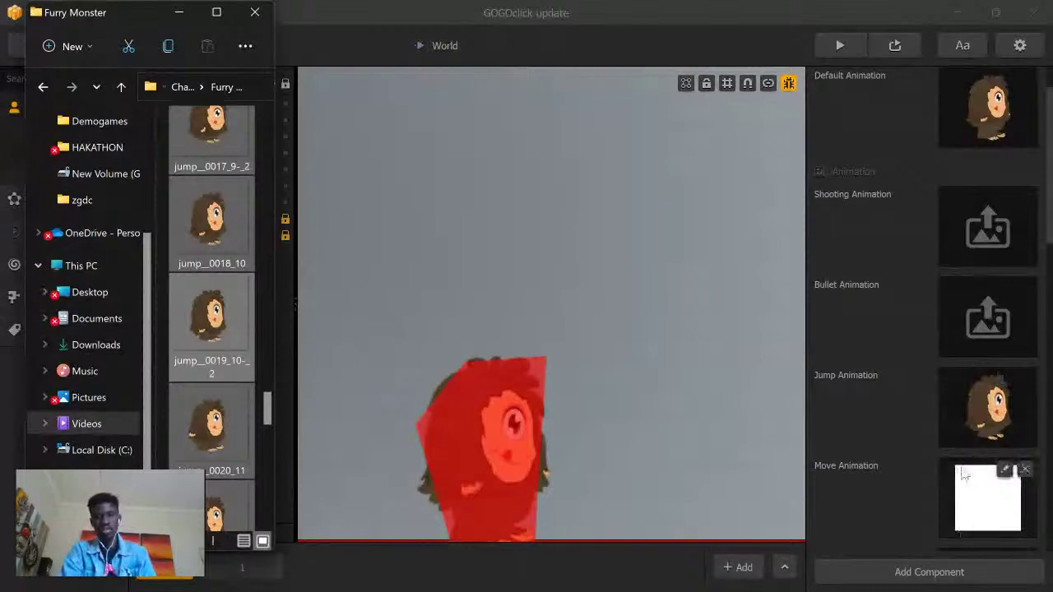
Step: Find the walk frames in the Furry Monster folder and select the first one, walk__0000_1
left_click_drag(268, 403, 270, 439)
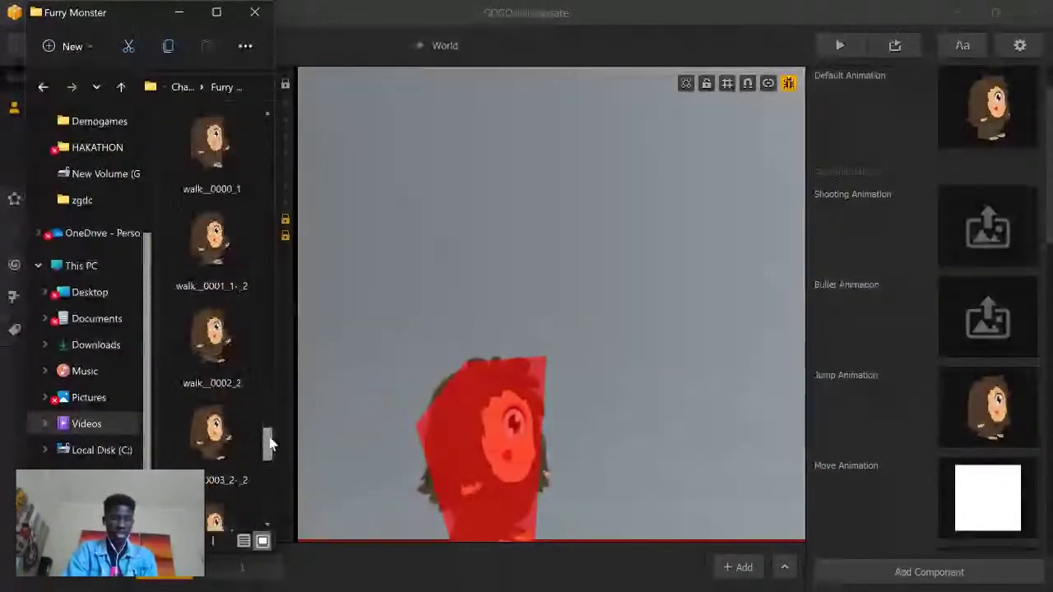
left_click_drag(173, 206, 186, 224)
left_click_drag(253, 271, 244, 268)
left_click(259, 276)
left_click(212, 313)
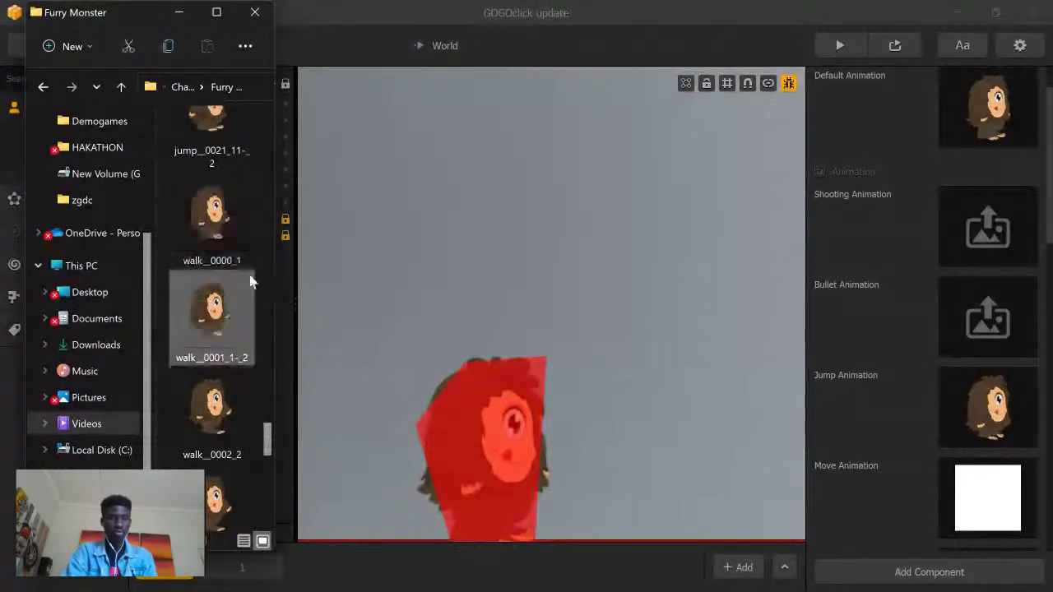
scroll(262, 219, "up", 5)
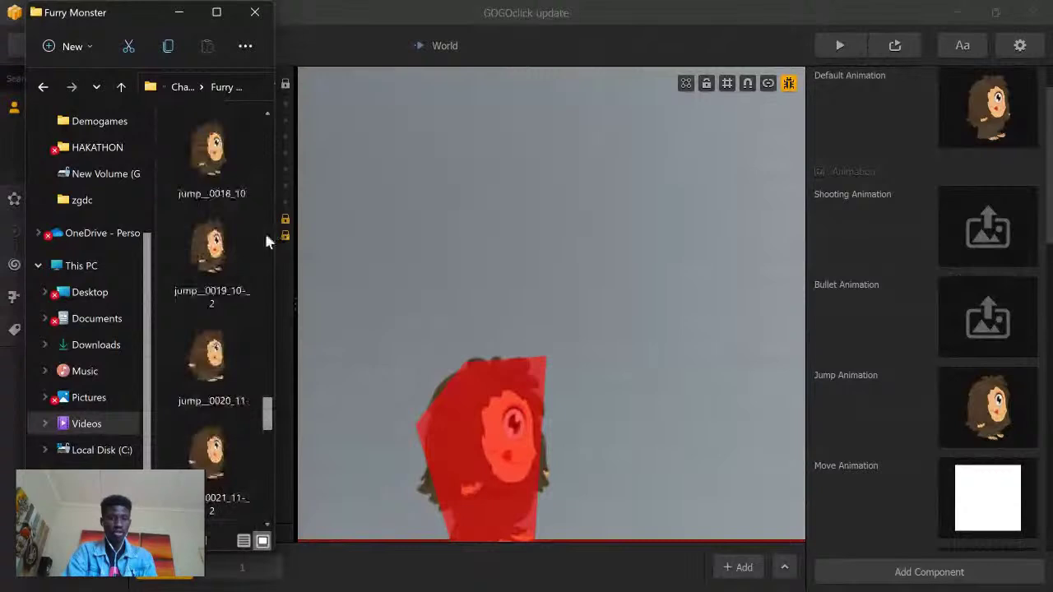
scroll(266, 430, "down", 2)
scroll(266, 429, "down", 3)
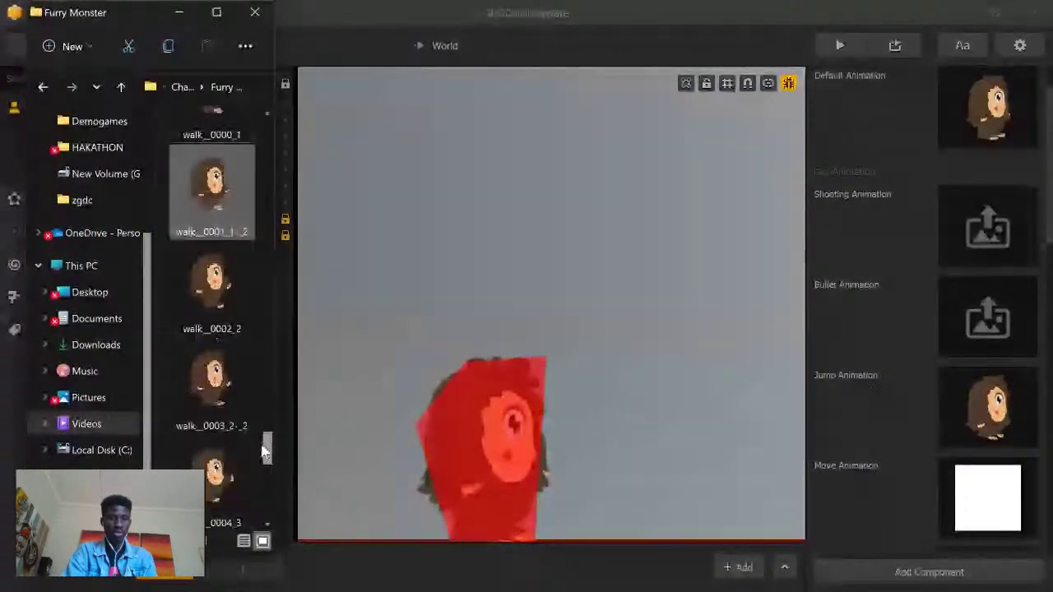
scroll(265, 351, "up", 3)
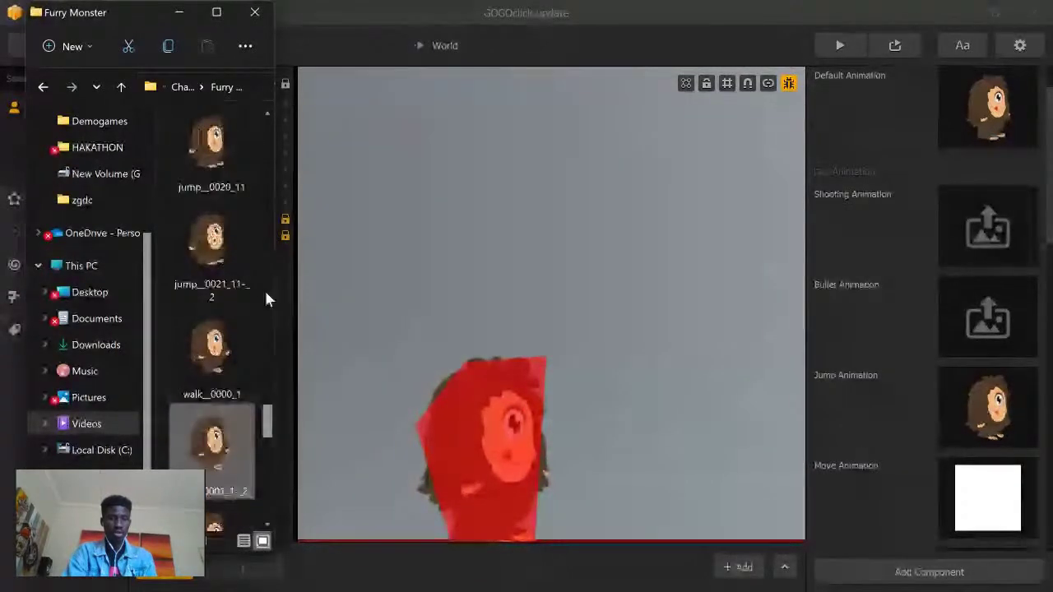
scroll(239, 440, "up", 1)
left_click_drag(228, 436, 257, 428)
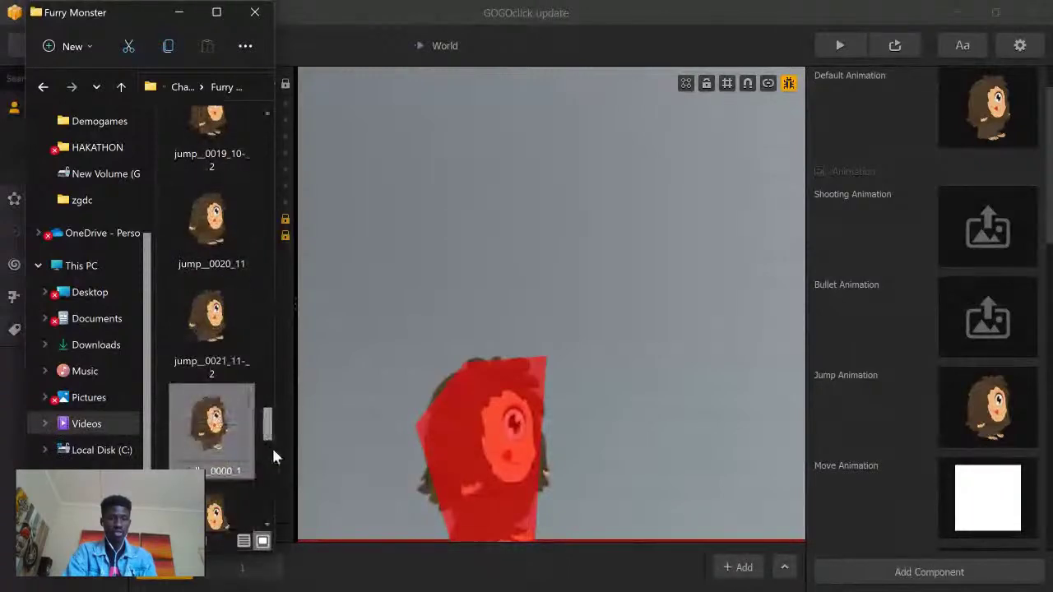
Step: Switch to Chrome, close the Welcome to Buildbox tab, check StreamYard's private chat and return to Buildbox
mouse_move(803, 580)
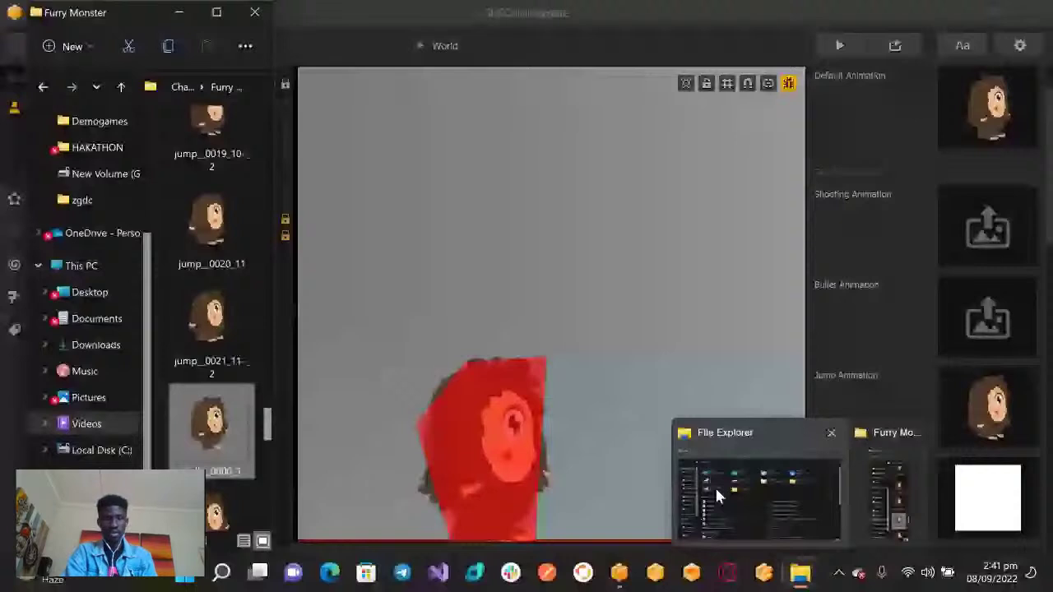
key("super+Tab")
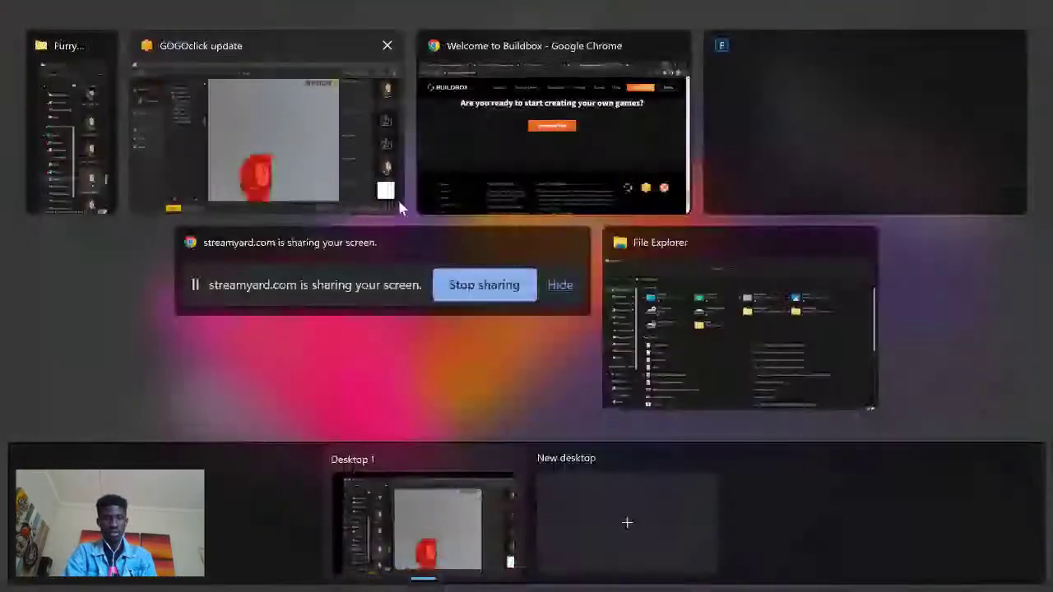
left_click(465, 148)
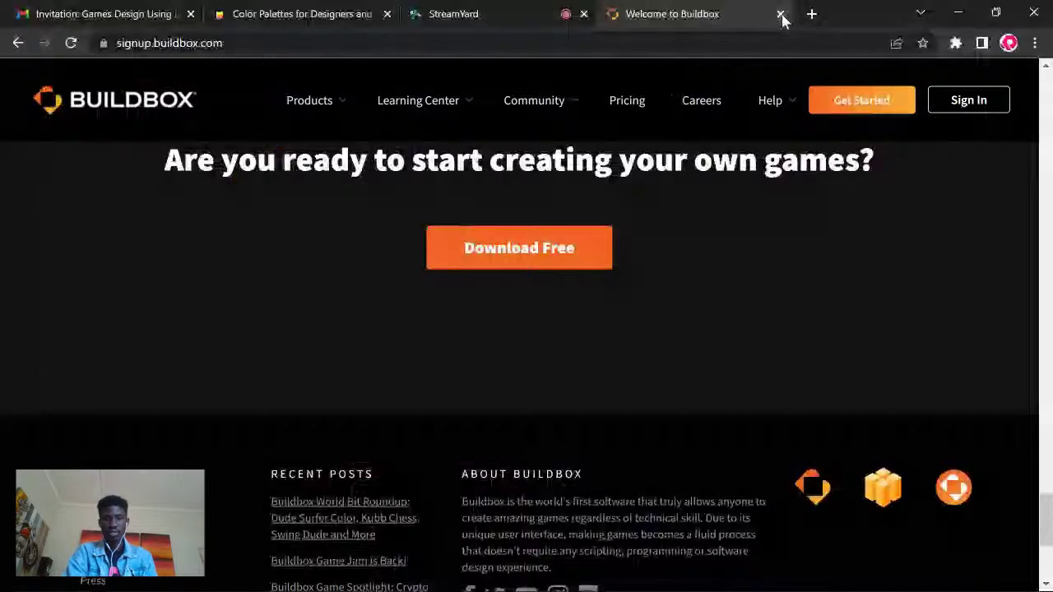
left_click(781, 14)
left_click(852, 131)
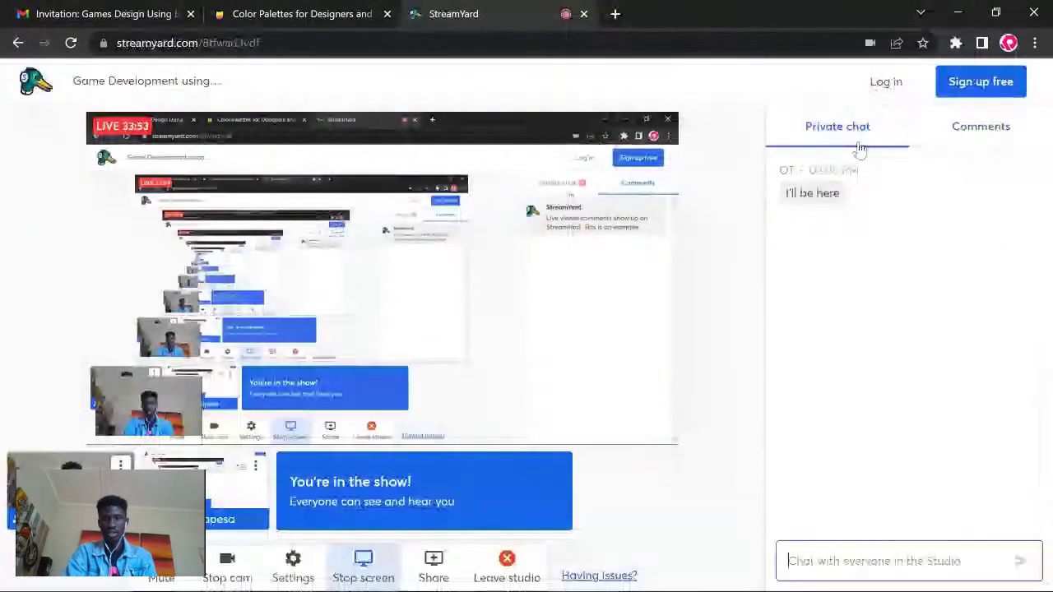
left_click(967, 7)
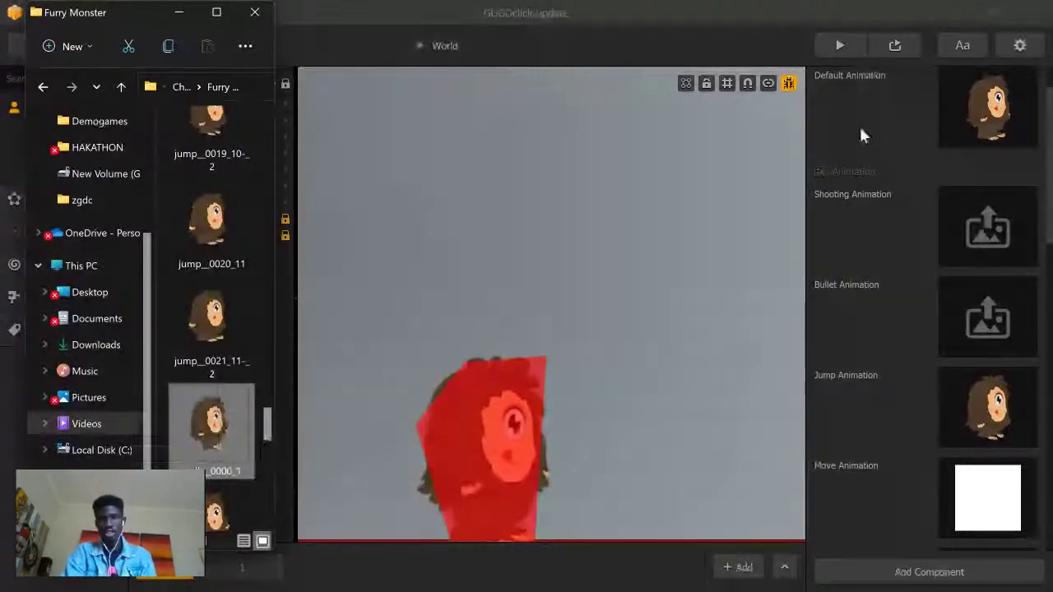
Step: Preview the game and make the furry monster jump over the obstacles, and close the preview
left_click(838, 47)
left_click(837, 47)
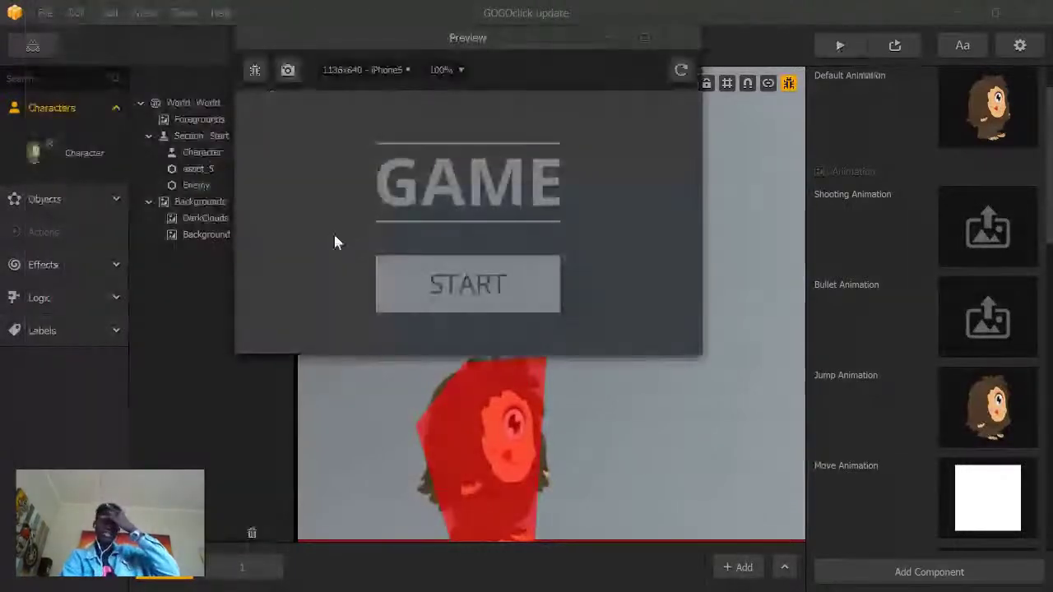
left_click(491, 281)
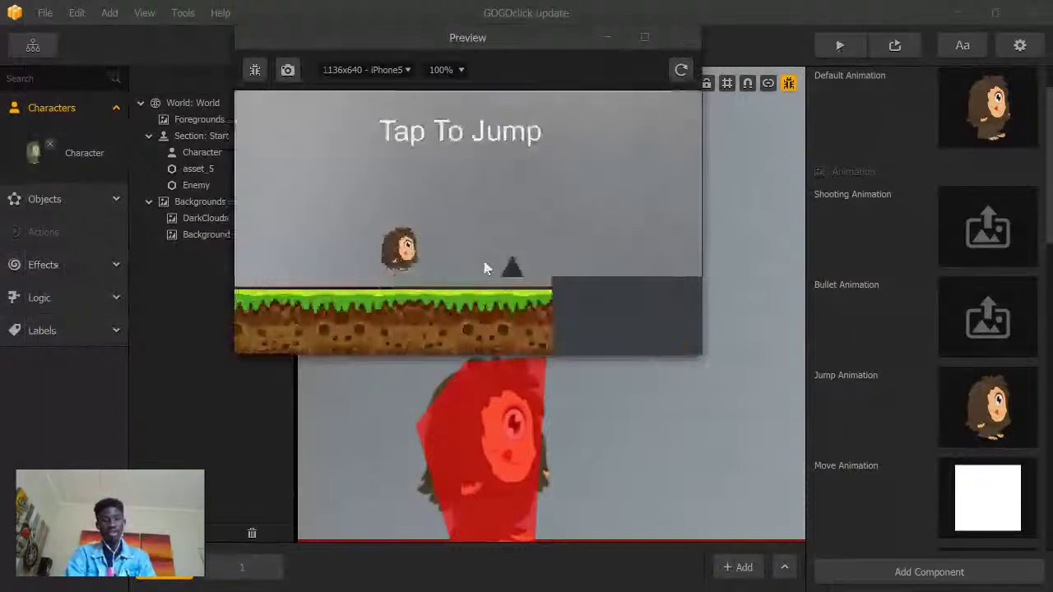
left_click(487, 266)
left_click(486, 268)
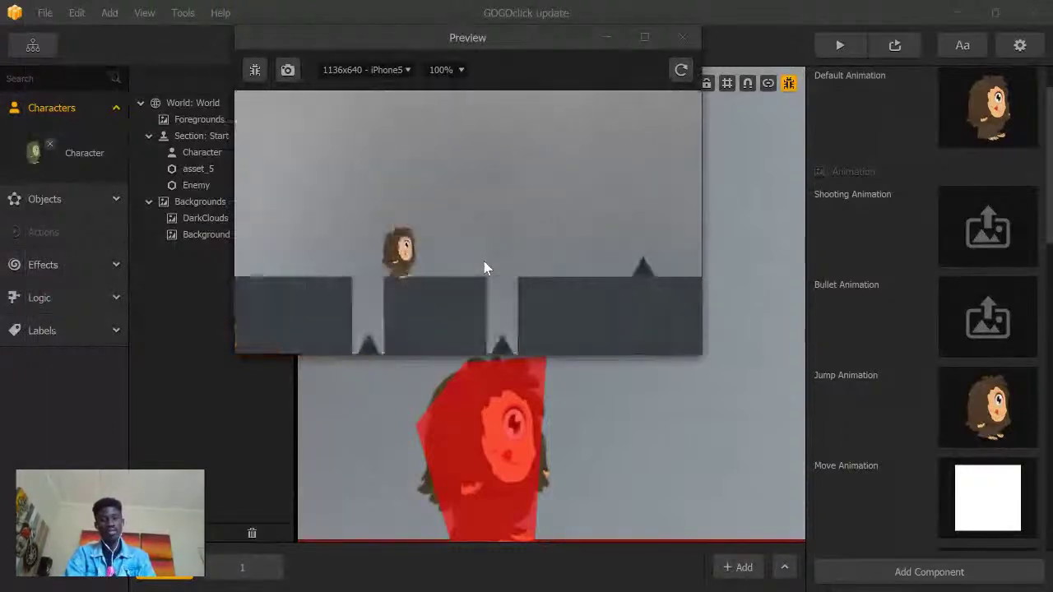
left_click(486, 268)
left_click(486, 269)
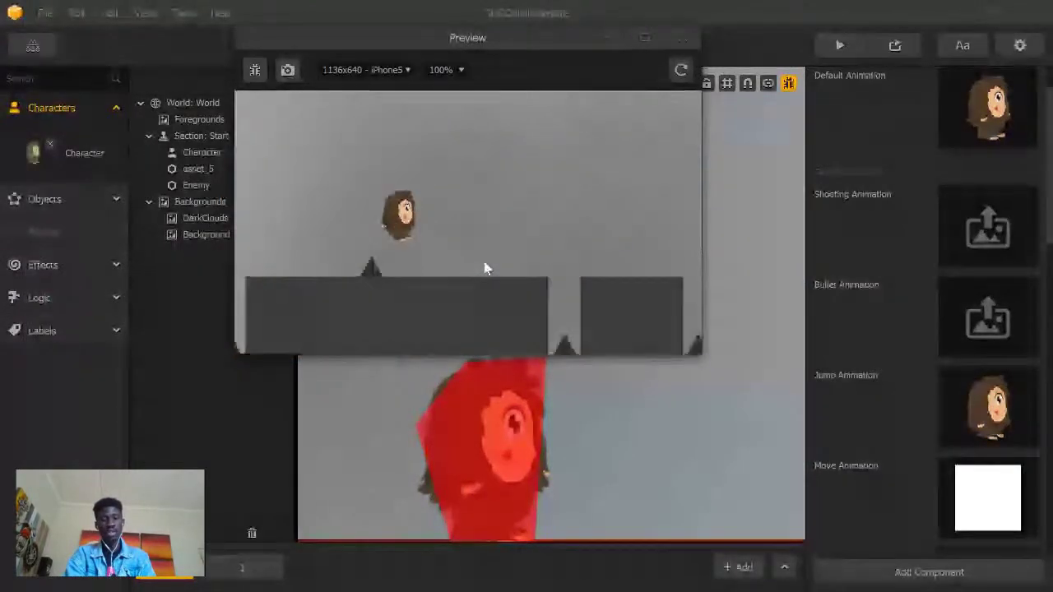
left_click(686, 36)
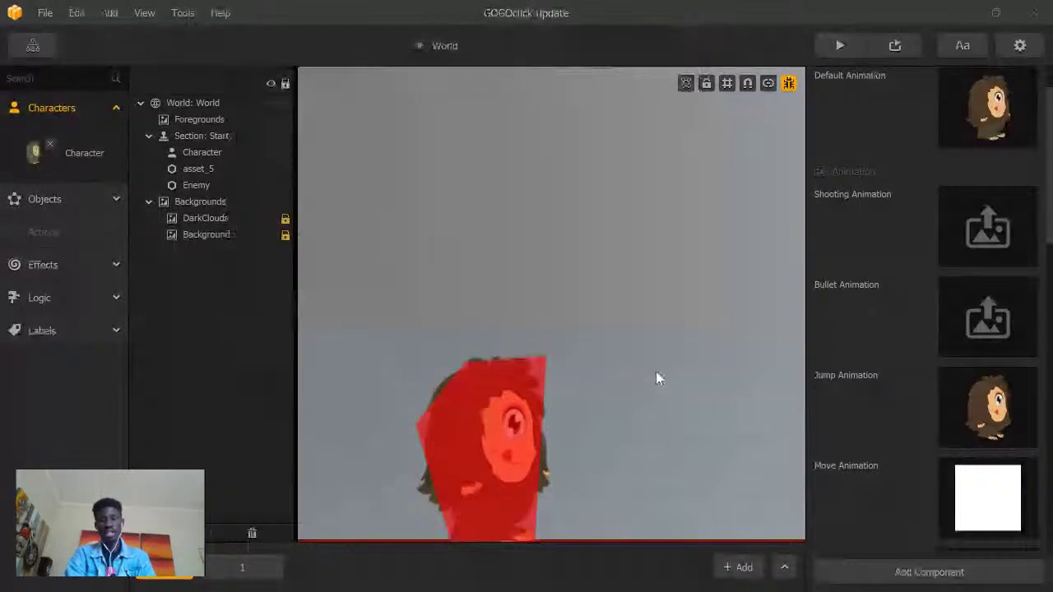
Step: Switch back to the Furry Monster folder, maximize it and select all walk frames from walk__0000_1 through walk__0011_6-_2
mouse_move(943, 438)
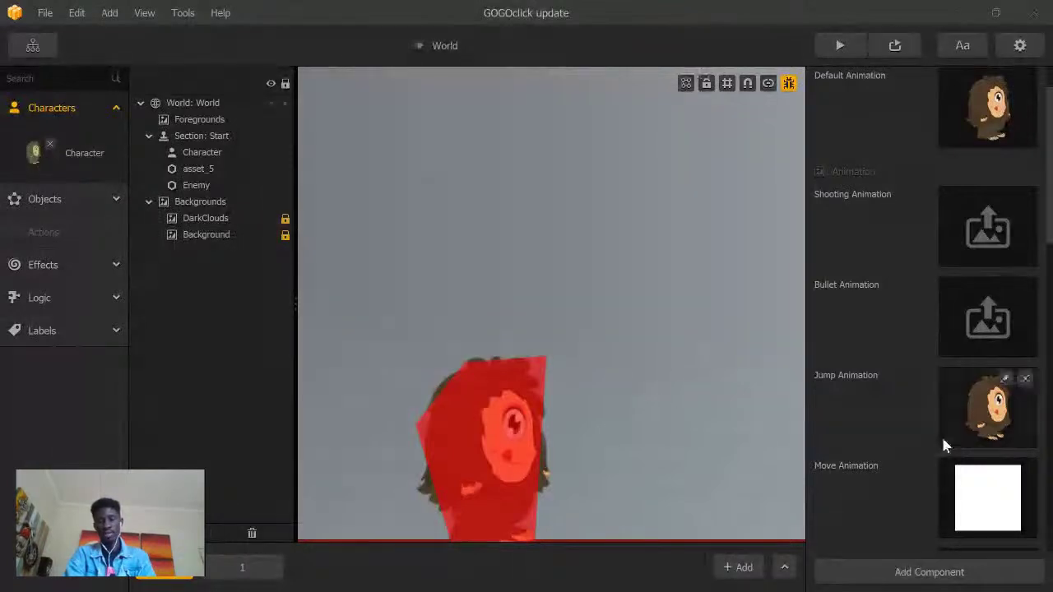
scroll(1003, 437, "down", 1)
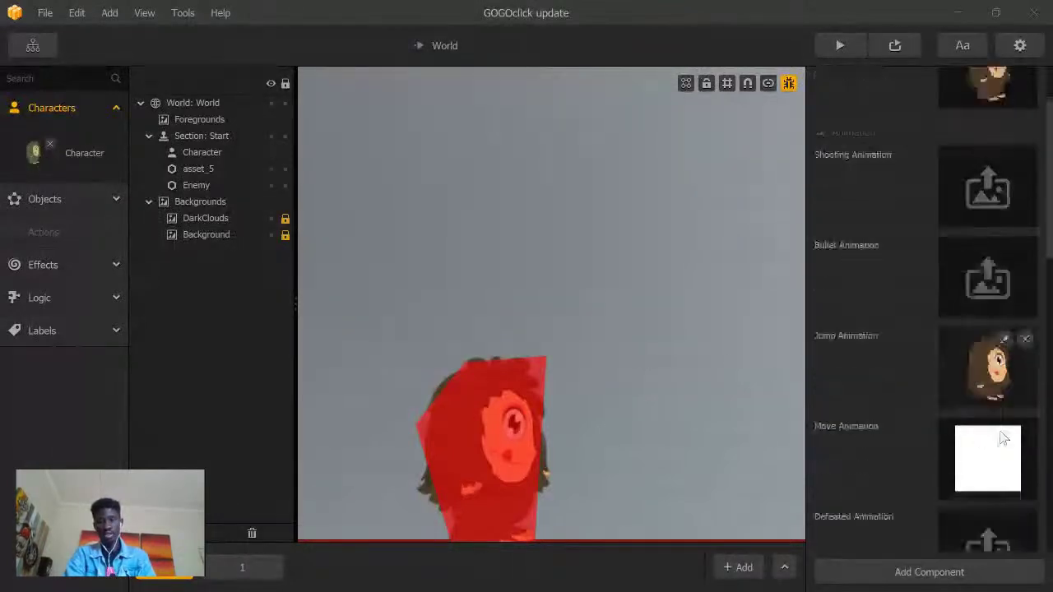
scroll(1002, 436, "down", 5)
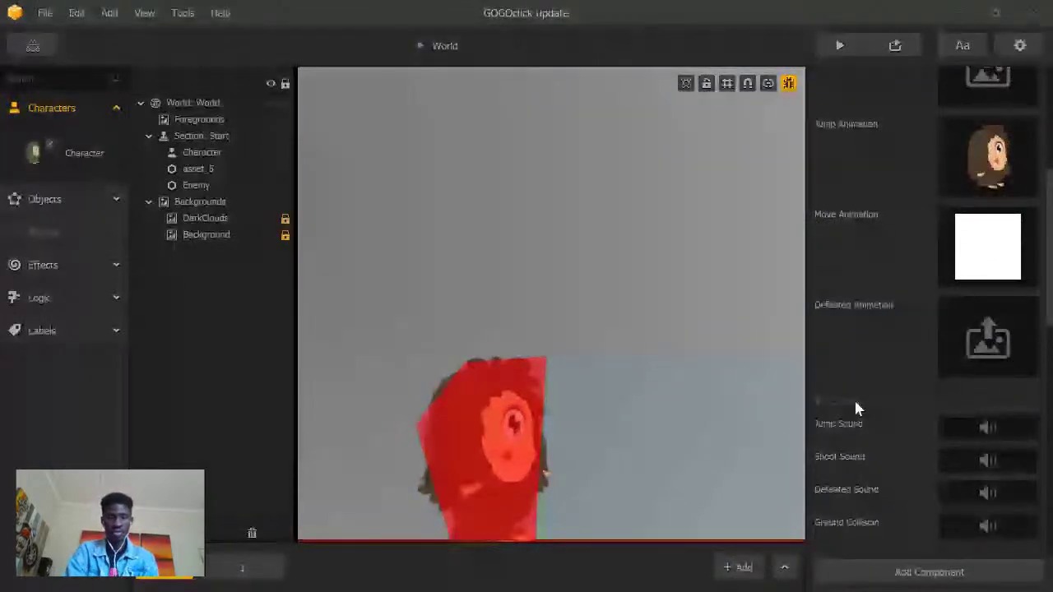
key("super")
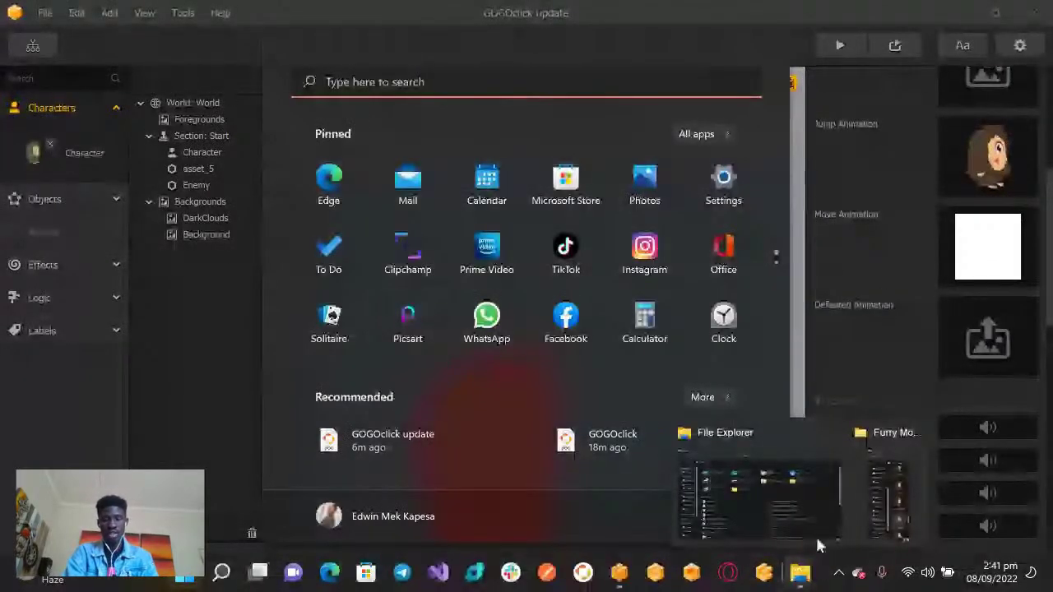
left_click(889, 502)
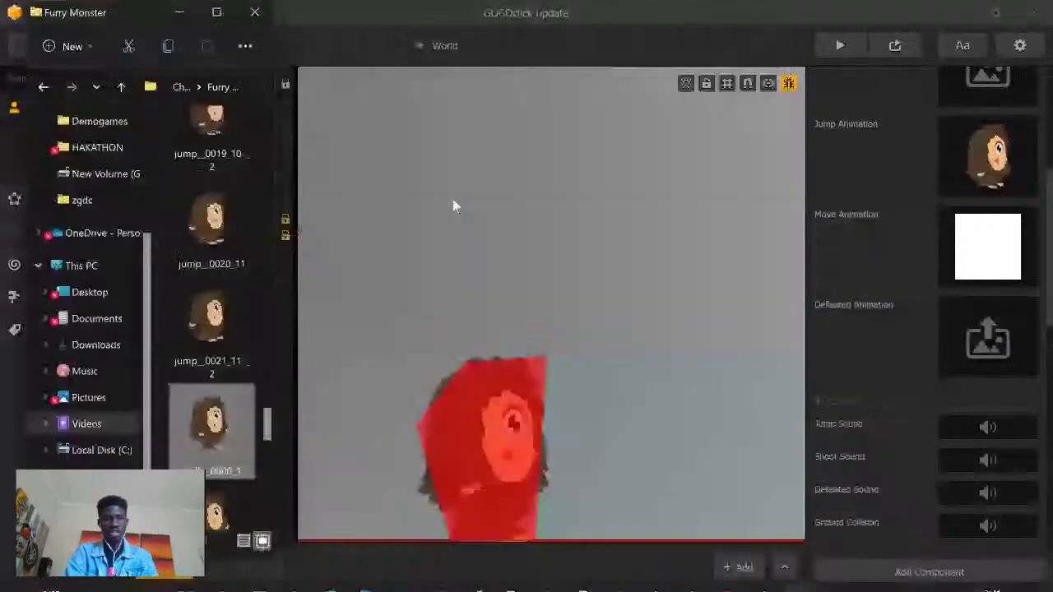
left_click(217, 12)
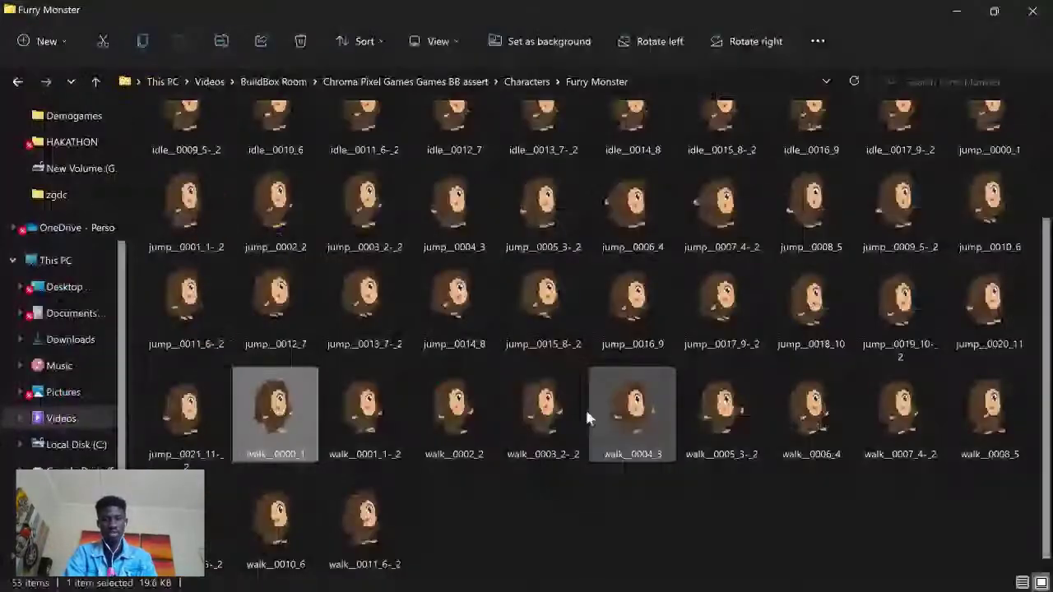
left_click(531, 497)
left_click_drag(260, 469, 973, 455)
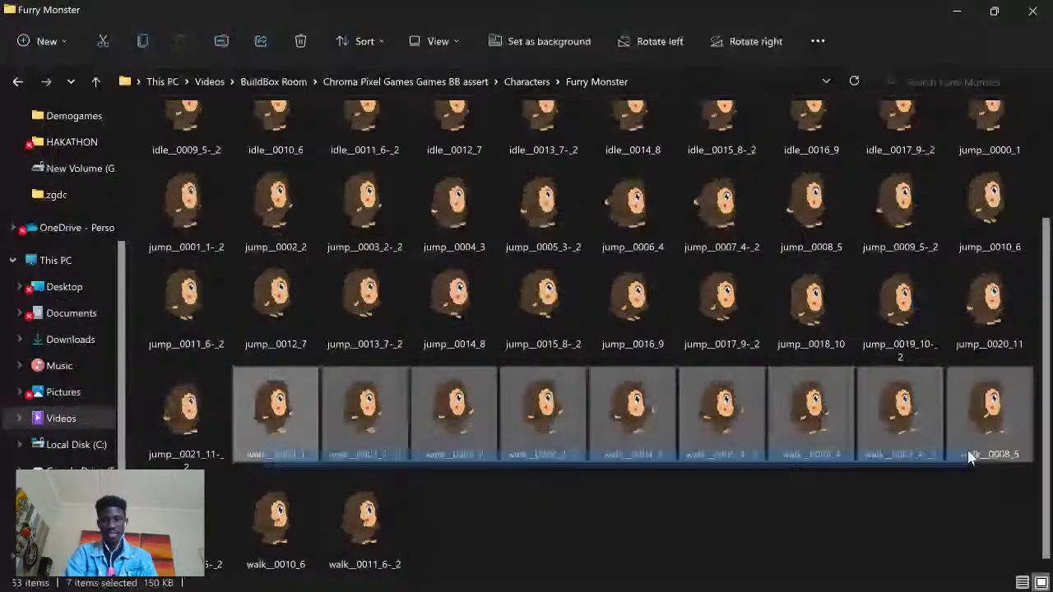
left_click(290, 524, "ctrl")
left_click(208, 524, "ctrl")
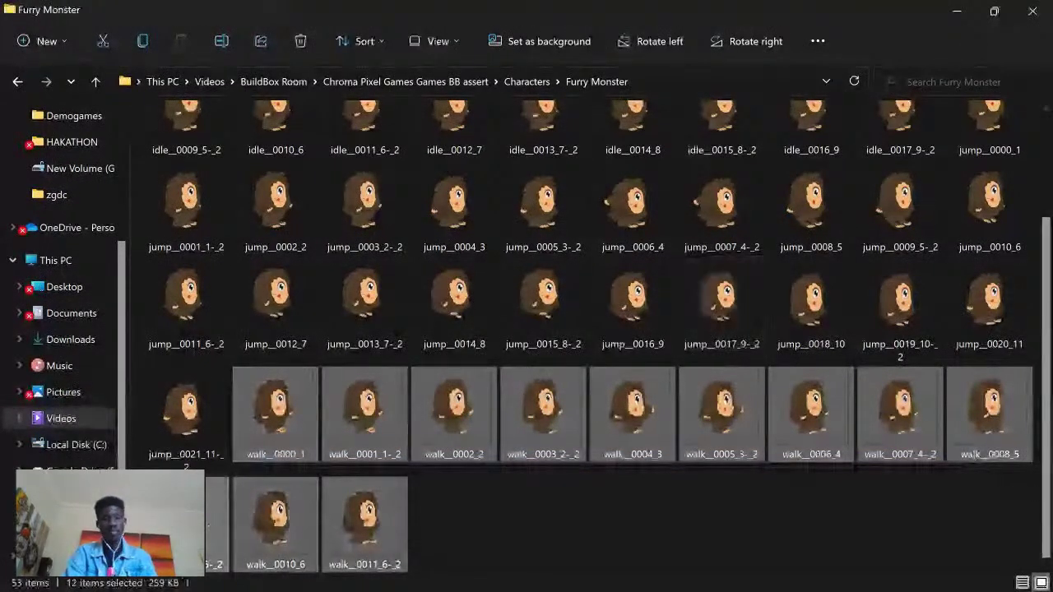
Step: Restore the folder window to its smaller size and load the selected walk frames as the Character's Move Animation
left_click(994, 11)
scroll(207, 430, "down", 20)
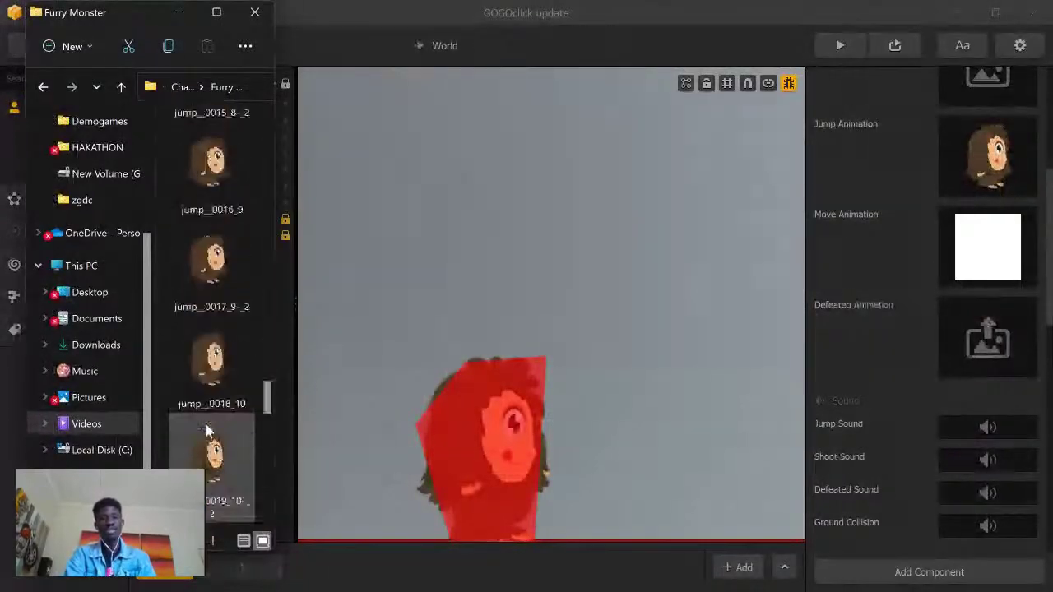
scroll(208, 436, "down", 3)
scroll(229, 445, "down", 3)
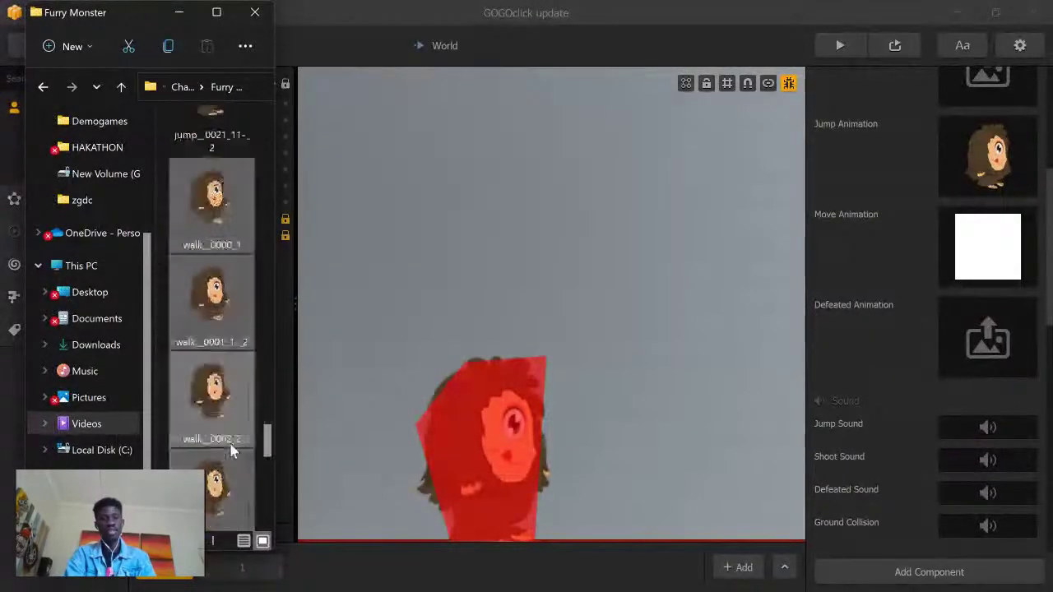
scroll(231, 445, "down", 8)
left_click_drag(236, 219, 981, 253)
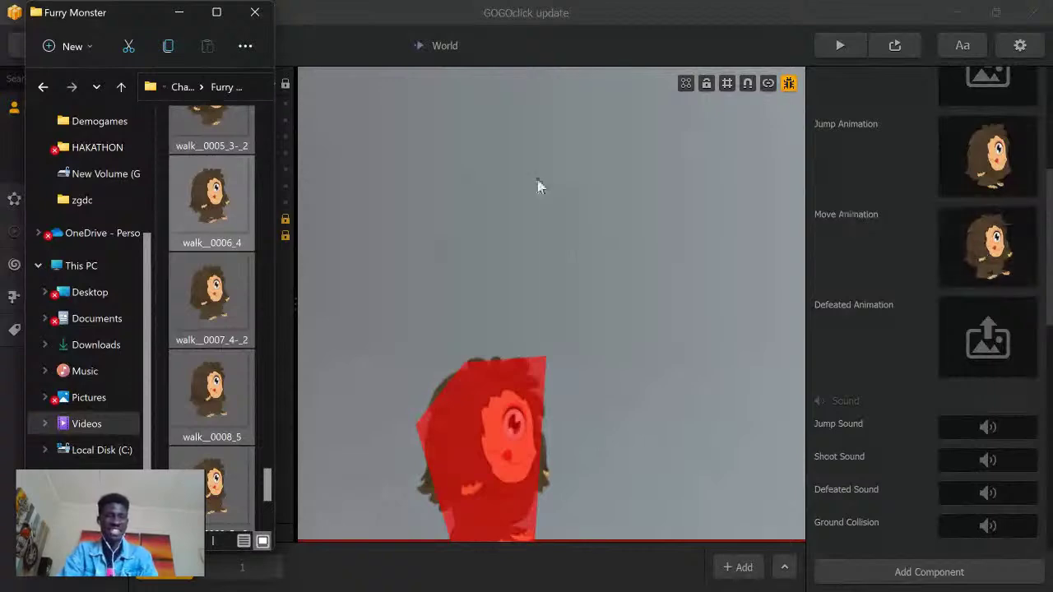
Step: Load the _0002_death image from the Furry Monster folder as the Character's Defeated Animation and save the project
left_click(216, 13)
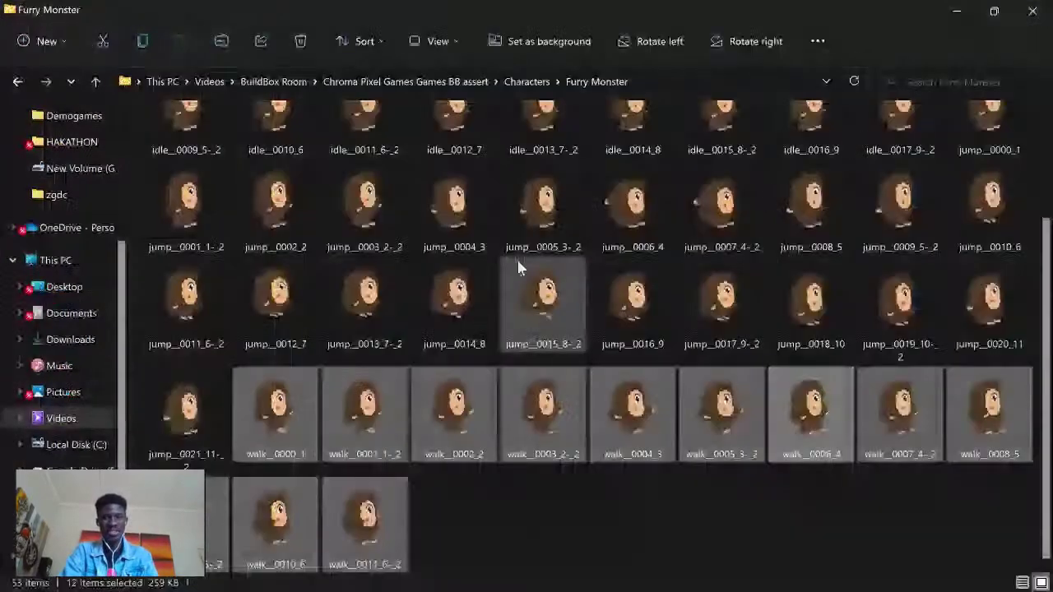
left_click(518, 267)
scroll(519, 267, "up", 1)
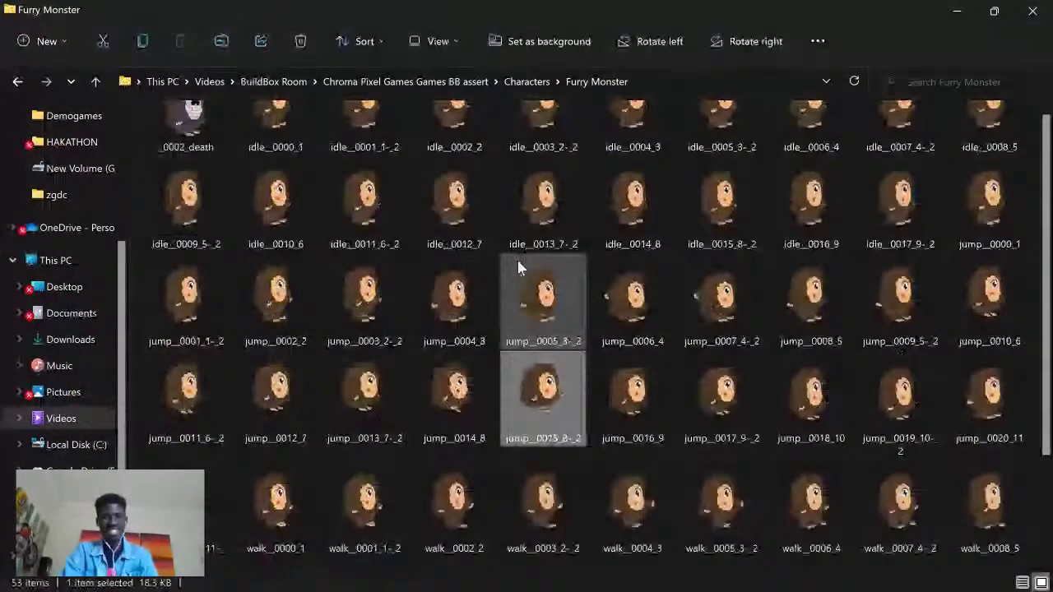
scroll(517, 258, "up", 1)
left_click(198, 156)
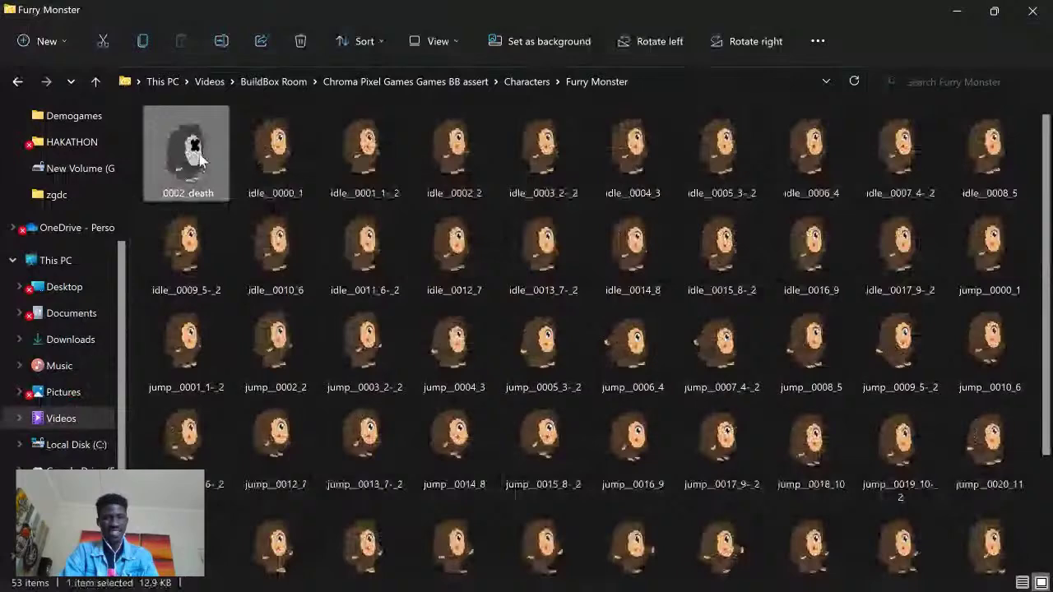
left_click(994, 11)
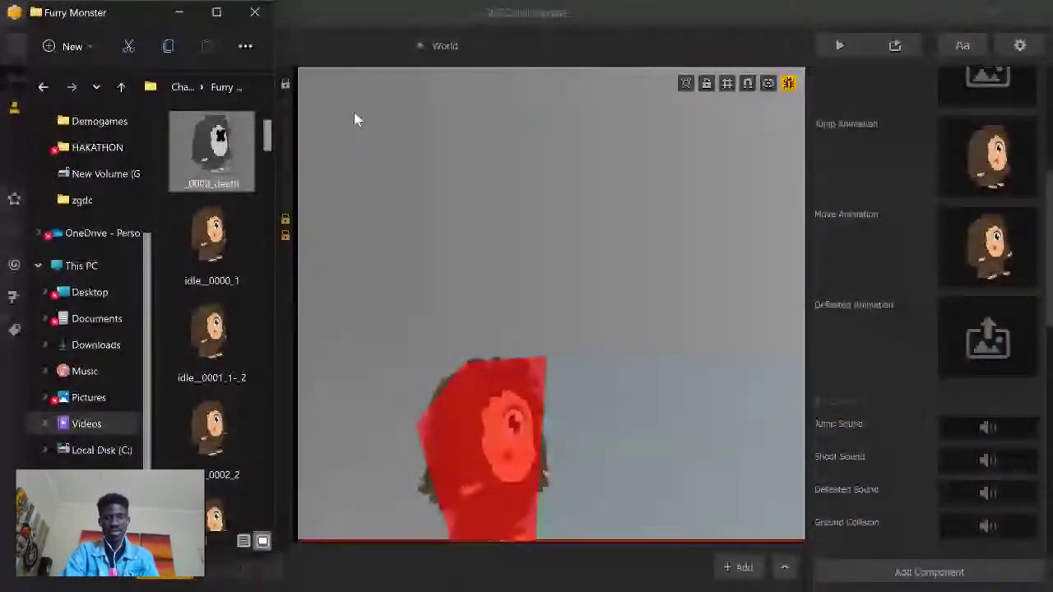
left_click_drag(211, 148, 986, 344)
left_click(692, 284)
key("ctrl+s")
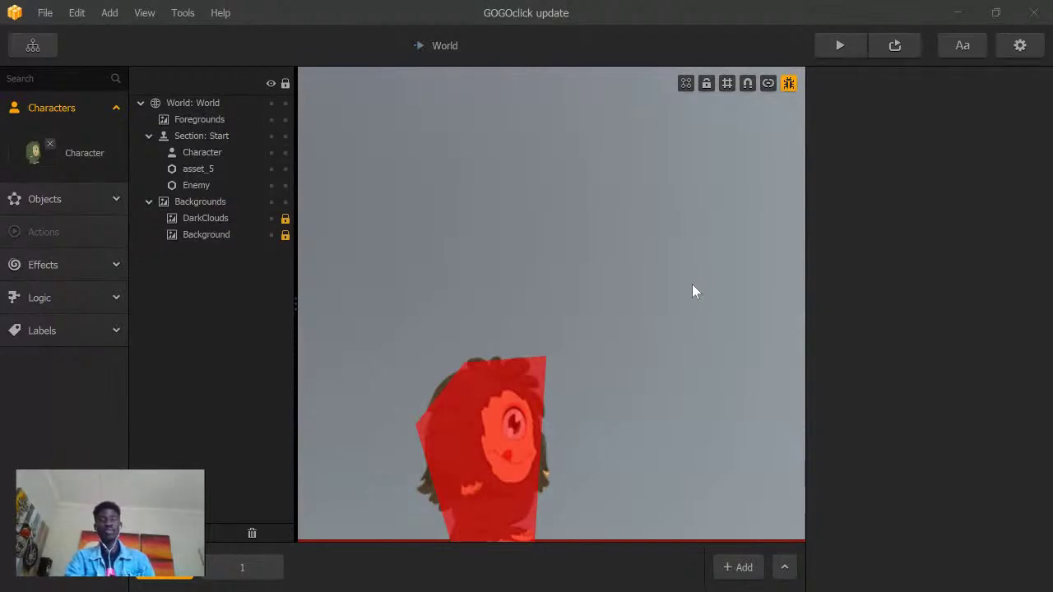
Step: Play the game in the preview to test the move, jump and defeated animations, and close the preview
left_click(841, 46)
left_click(443, 284)
left_click(444, 288)
left_click(516, 322)
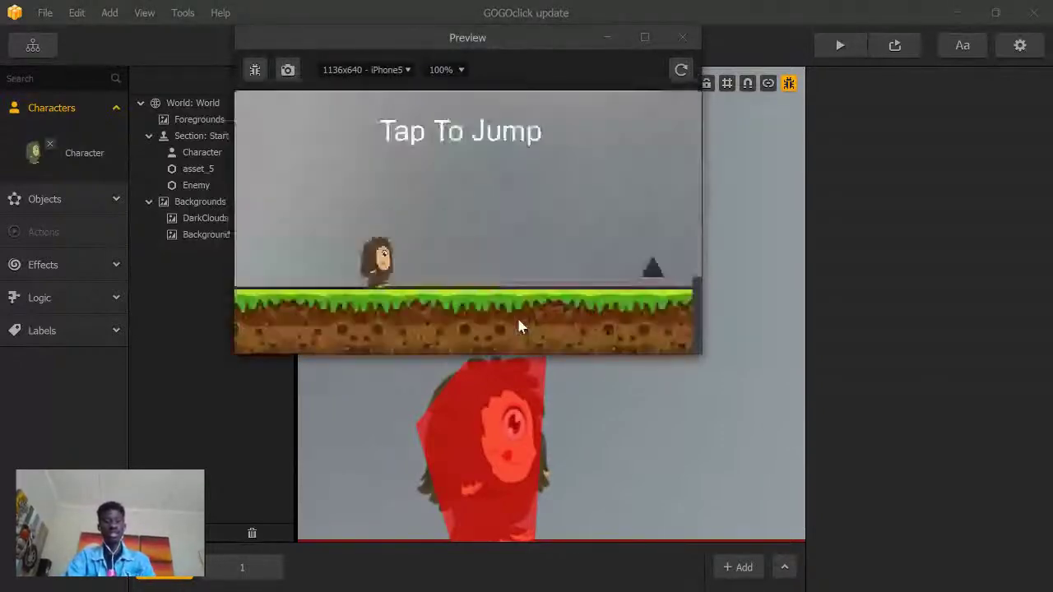
left_click(518, 321)
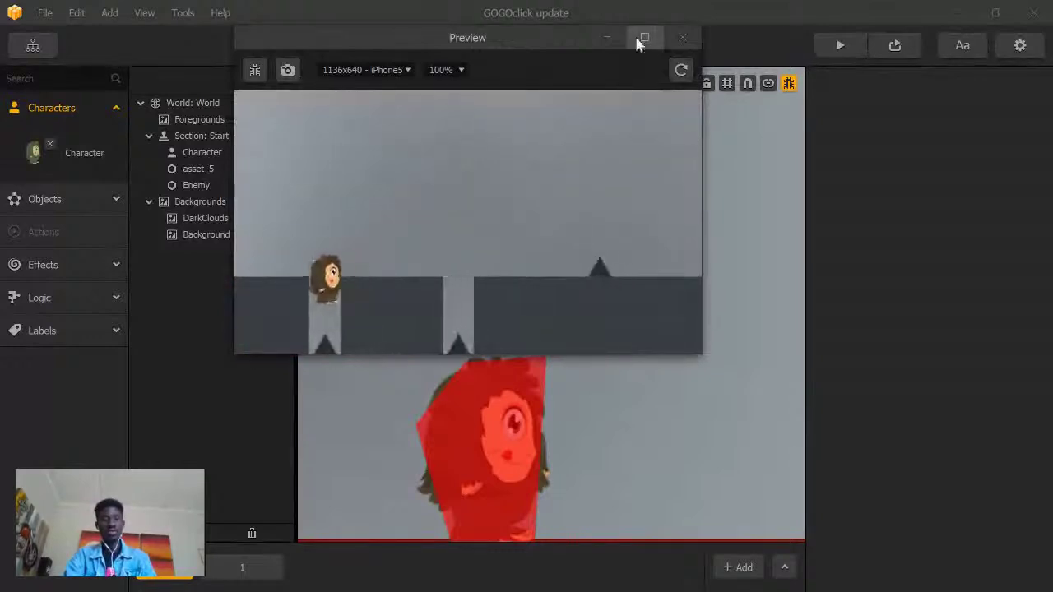
left_click(683, 38)
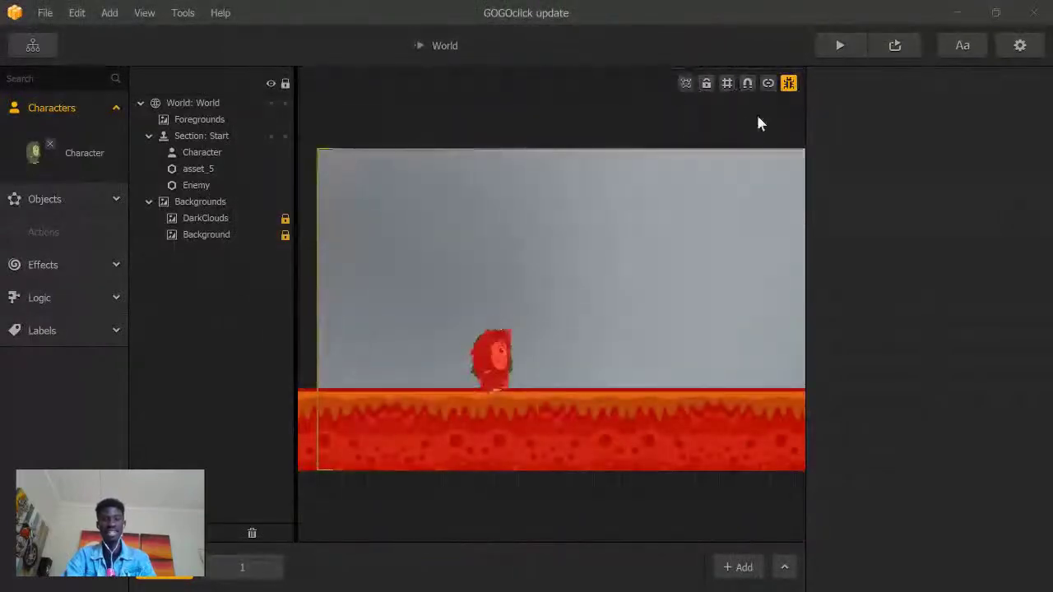
Step: Scale the Character in the Start section down uniformly to about 0.589, undoing any distorted resize
left_click(504, 345)
left_click_drag(515, 326, 505, 334)
key("ctrl+z")
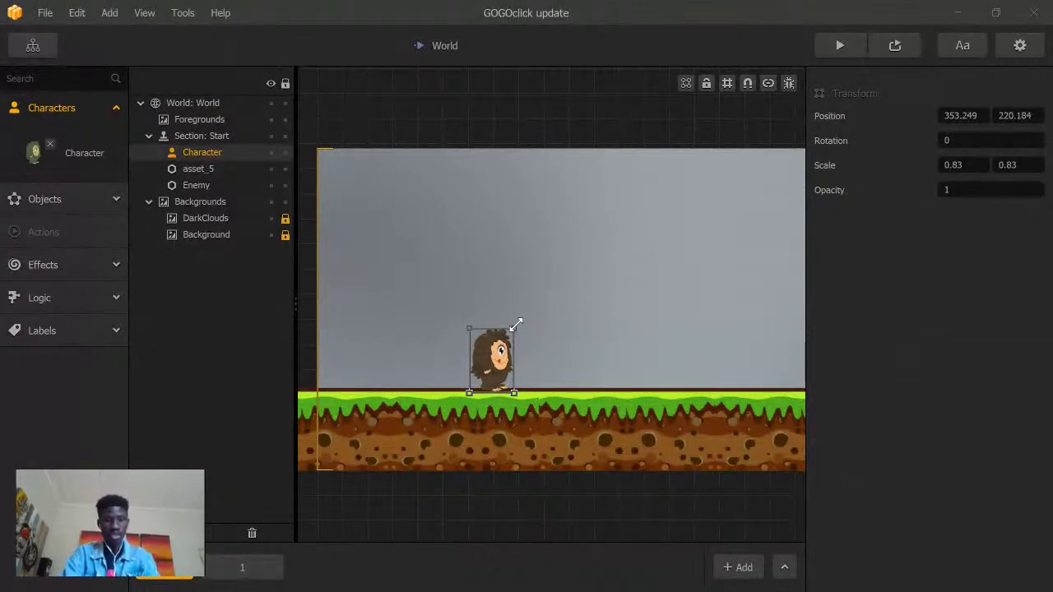
left_click_drag(516, 327, 469, 318)
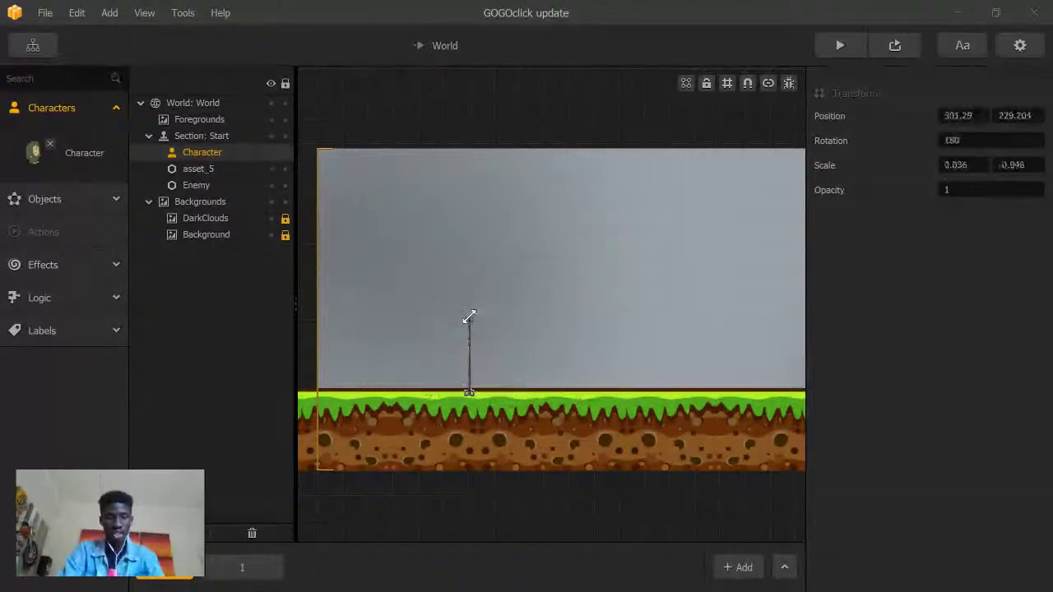
key("ctrl+z")
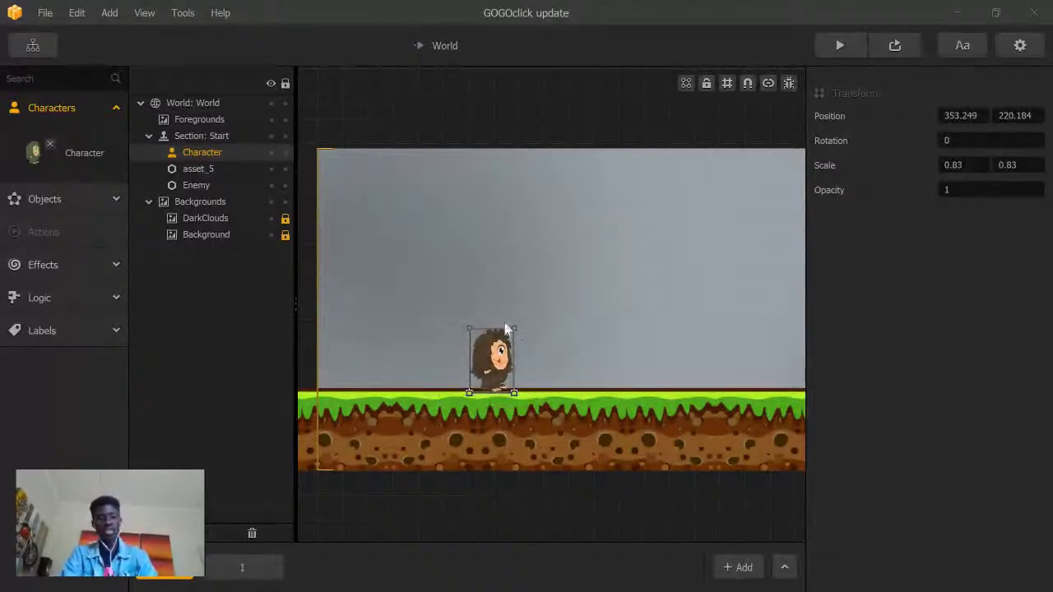
left_click_drag(514, 329, 491, 344)
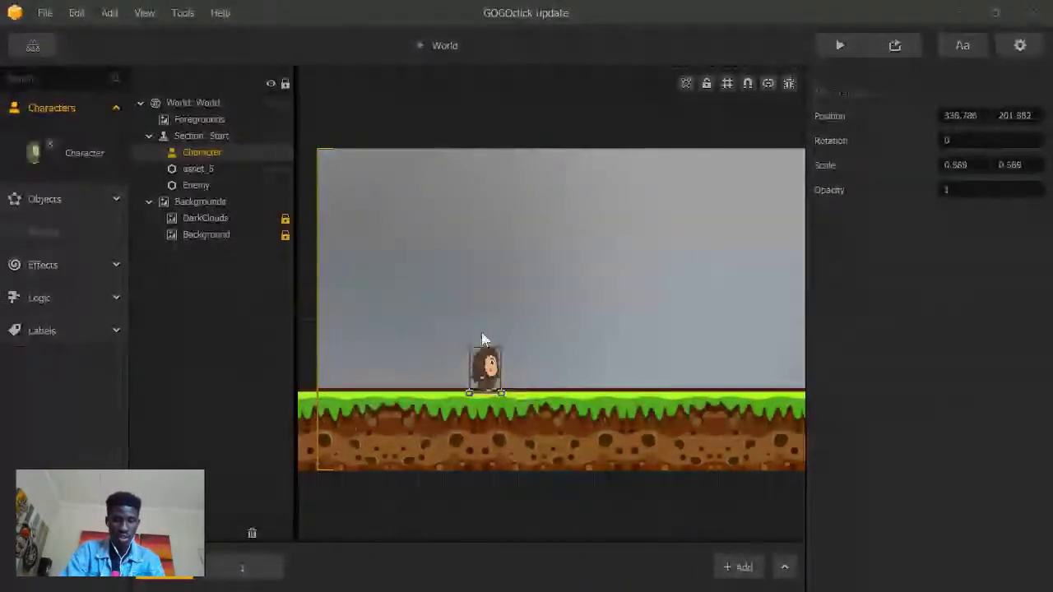
Step: Play the game in the preview to test the resized Character, and close the preview
left_click(841, 46)
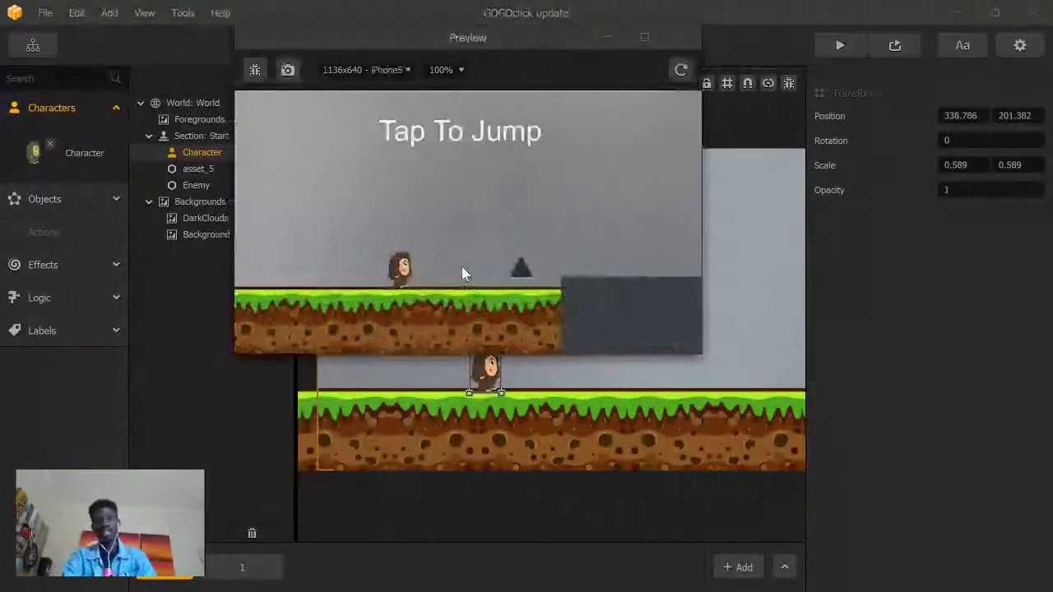
left_click(462, 274)
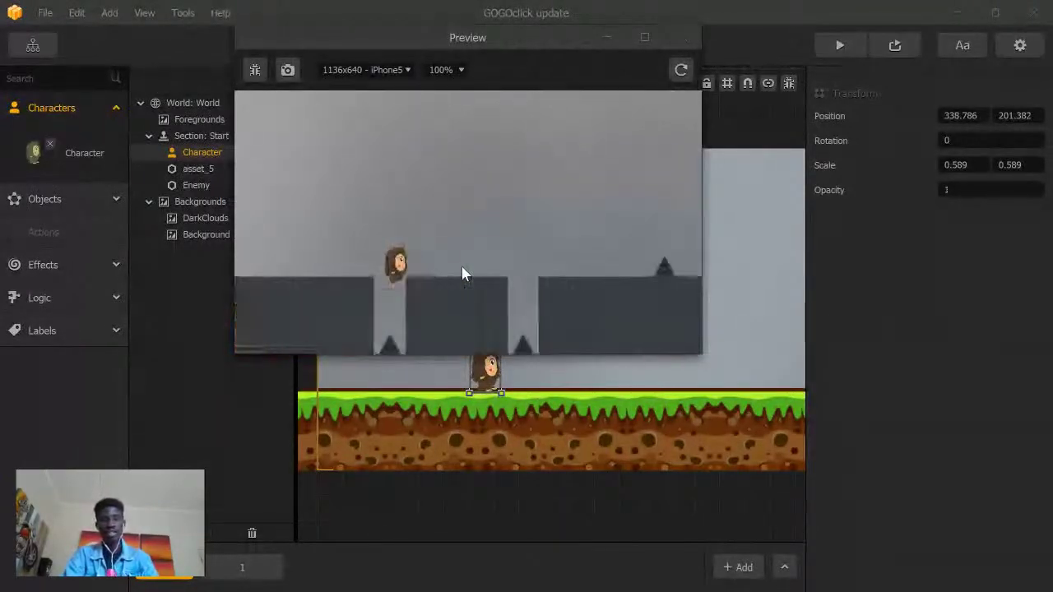
left_click(693, 41)
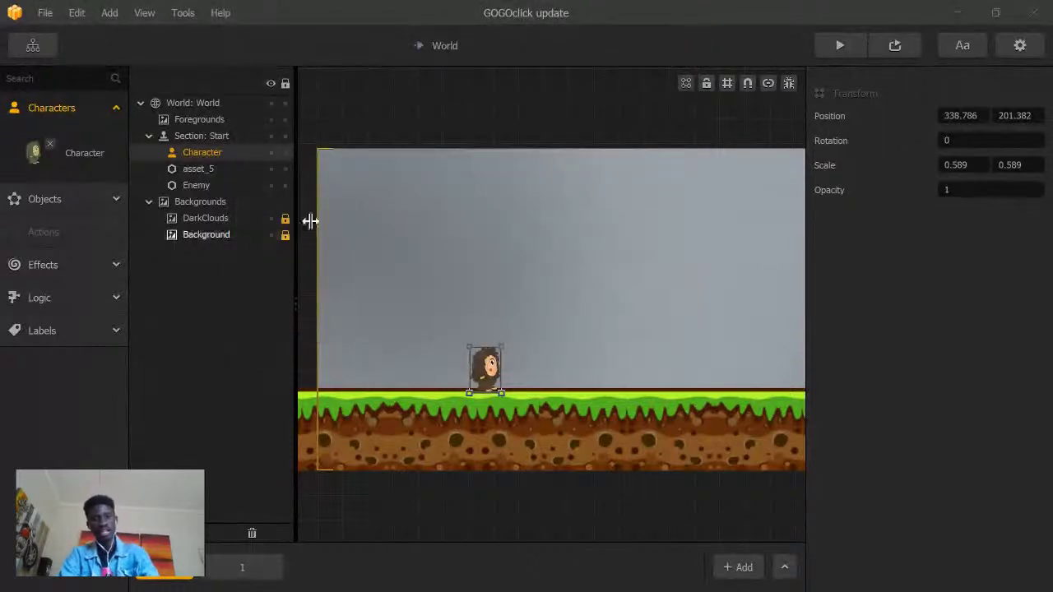
Step: Select the Background layer, then browse the Chroma Pixel asset folder through Backgrounds and Landscape Full to the Hills folder in a maximized window
left_click(202, 236)
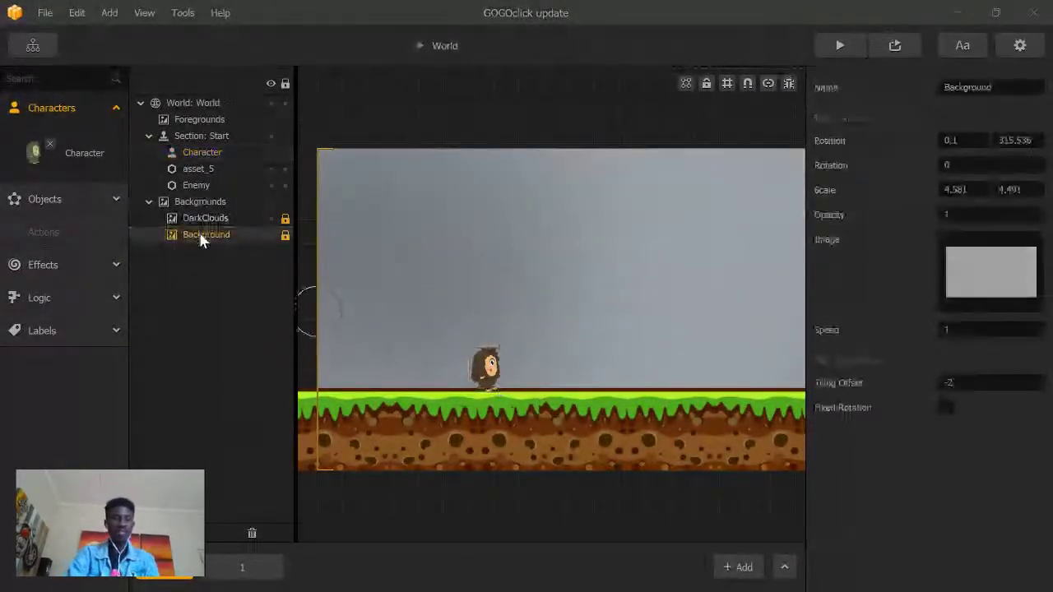
key("super+Tab")
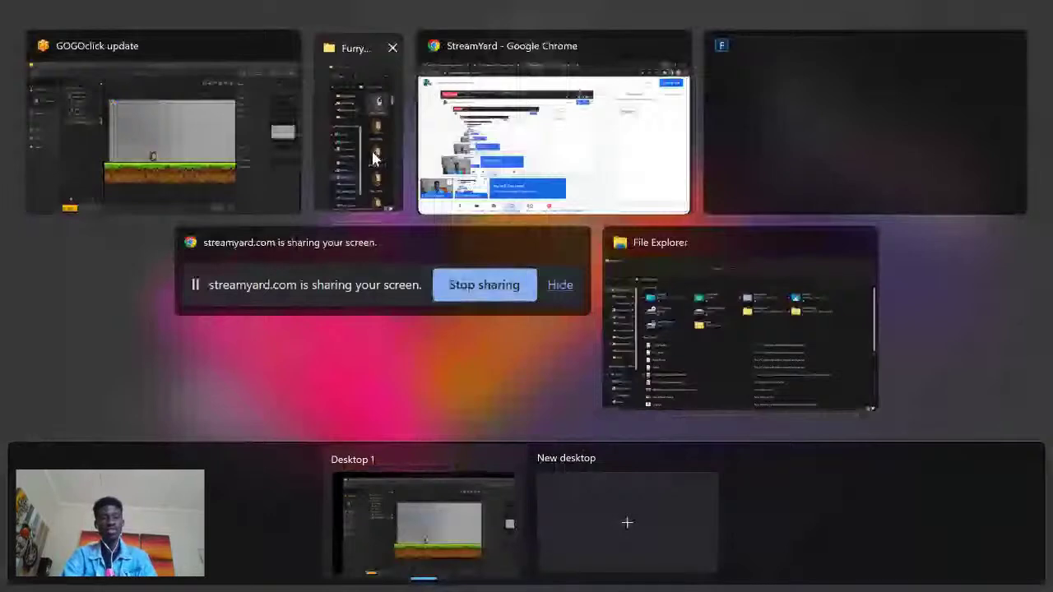
left_click(360, 132)
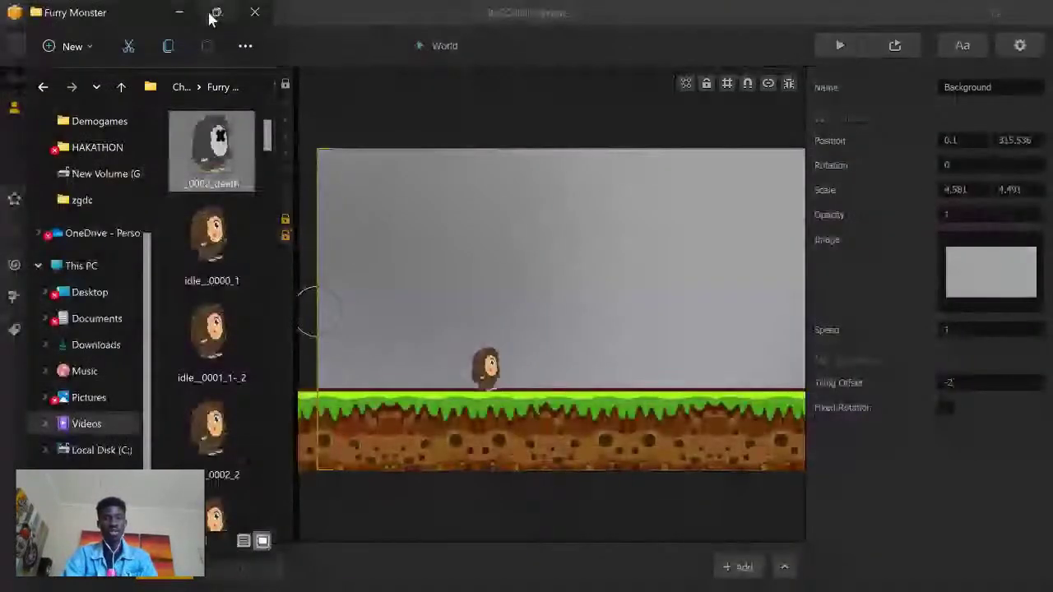
left_click(216, 13)
left_click(434, 81)
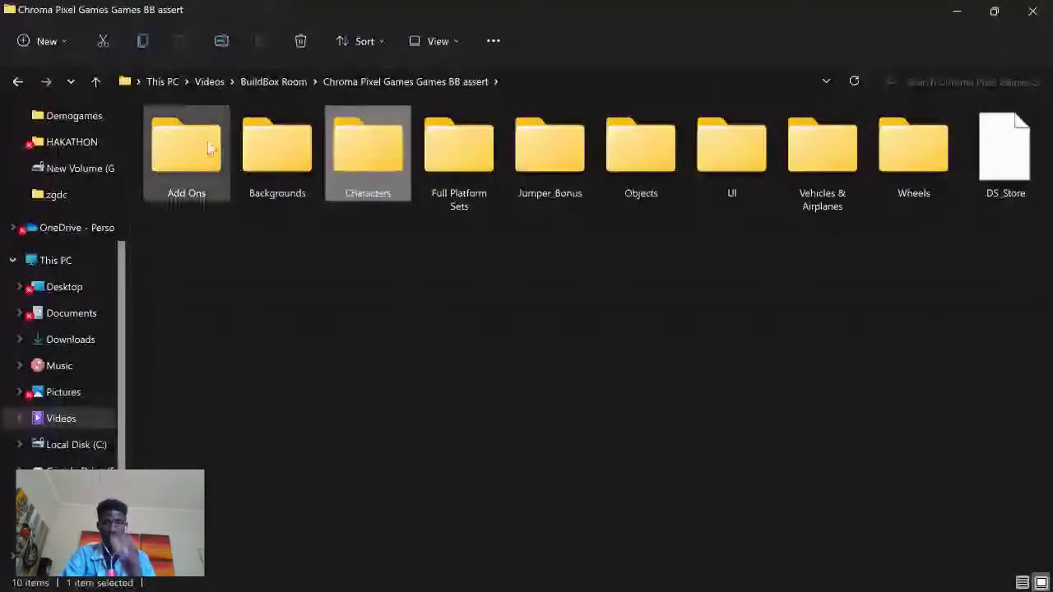
double_click(278, 156)
double_click(276, 160)
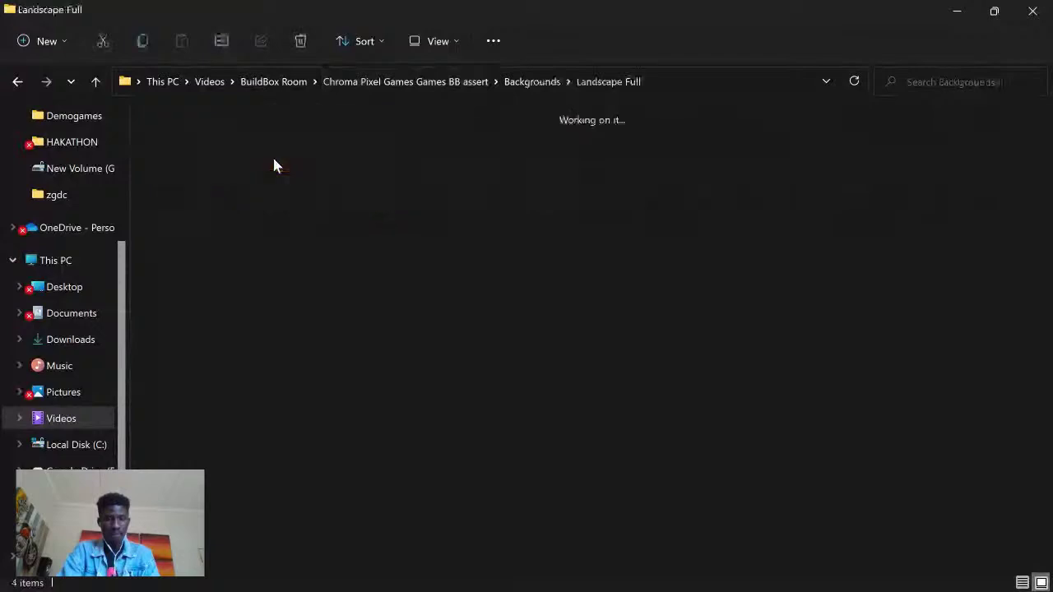
double_click(205, 163)
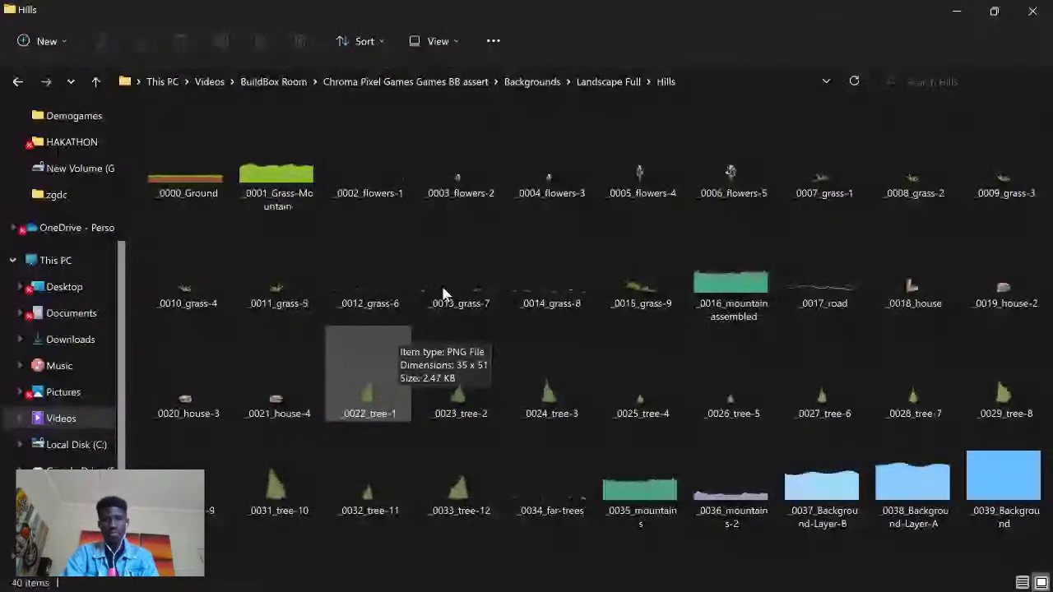
Step: Open the PrettyWorld folder in Landscape Full and place its PrettyWorld_Tile_Background image in the world scene as a background
left_click(18, 81)
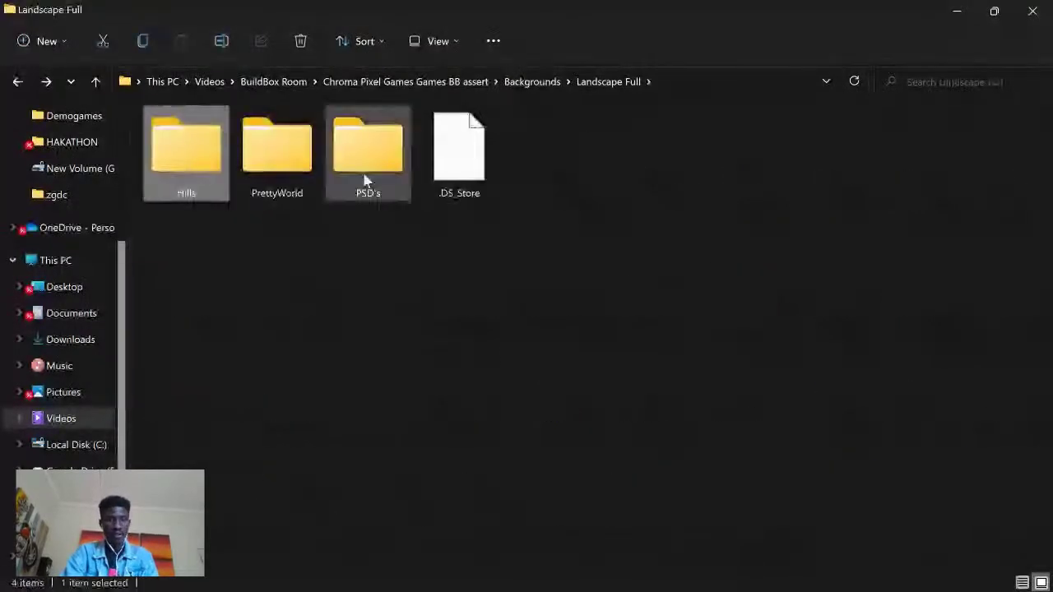
double_click(278, 152)
left_click(189, 145)
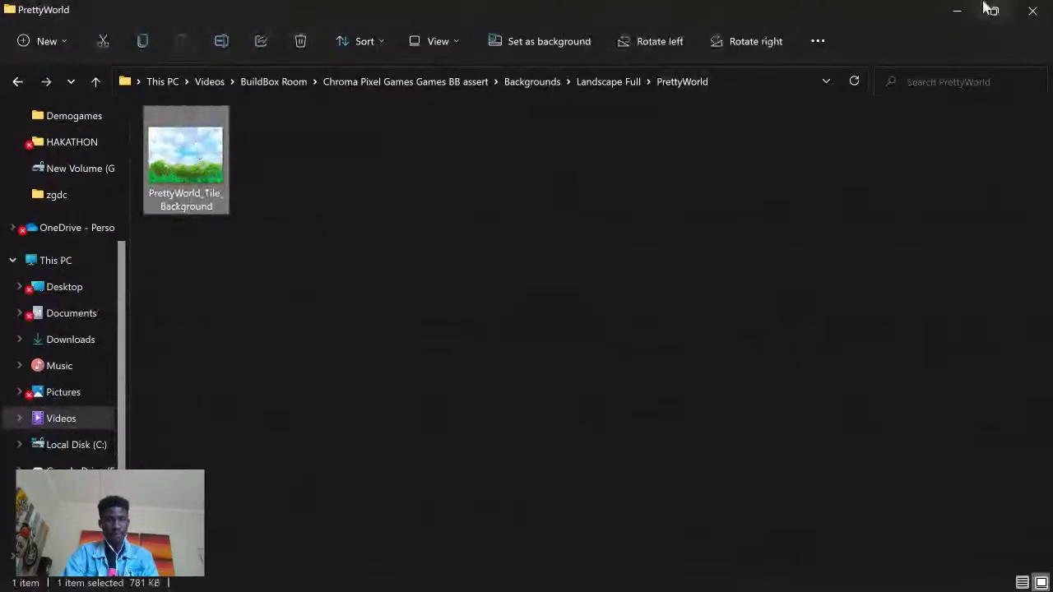
left_click(990, 9)
left_click_drag(238, 155, 680, 370)
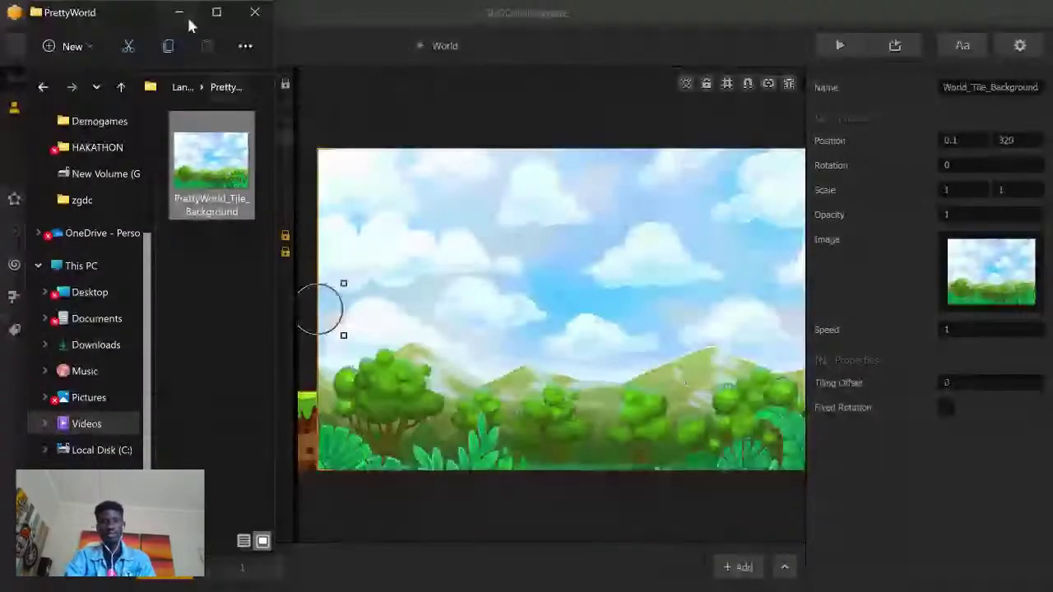
Step: Minimize the folder window, move the PrettyWorld tile layer between DarkClouds and Background, and lock it
left_click(182, 12)
left_click_drag(205, 165, 207, 245)
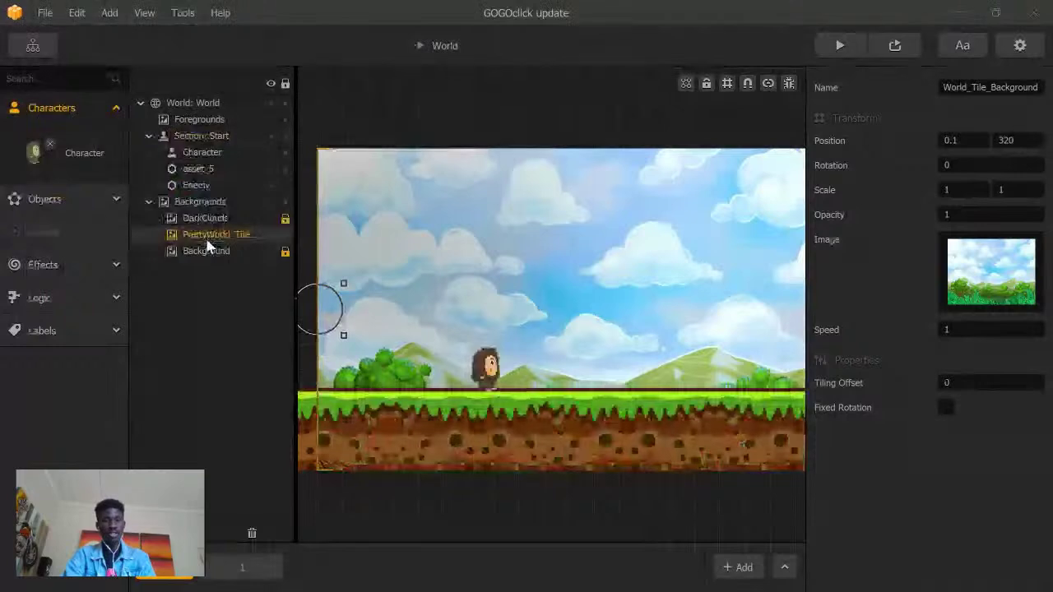
left_click(283, 235)
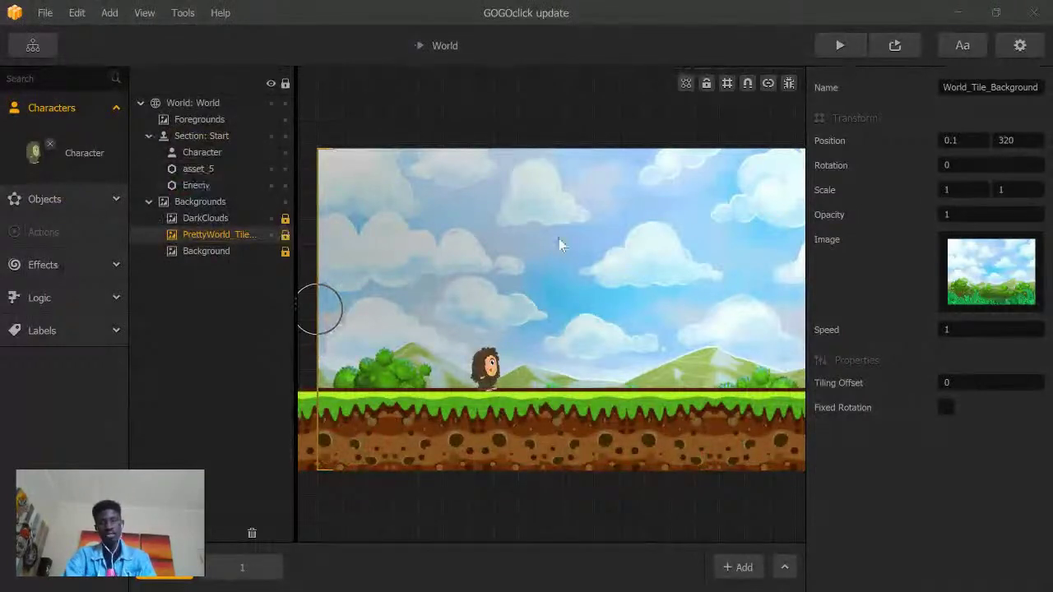
Step: Play the game in the preview to check the PrettyWorld background, and close the preview
left_click(840, 45)
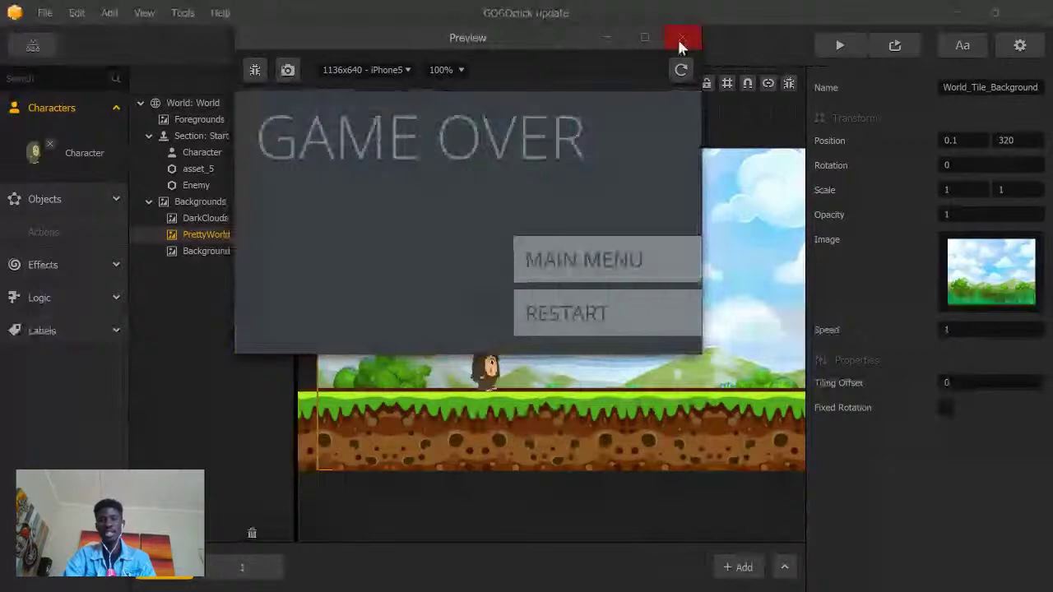
left_click(679, 47)
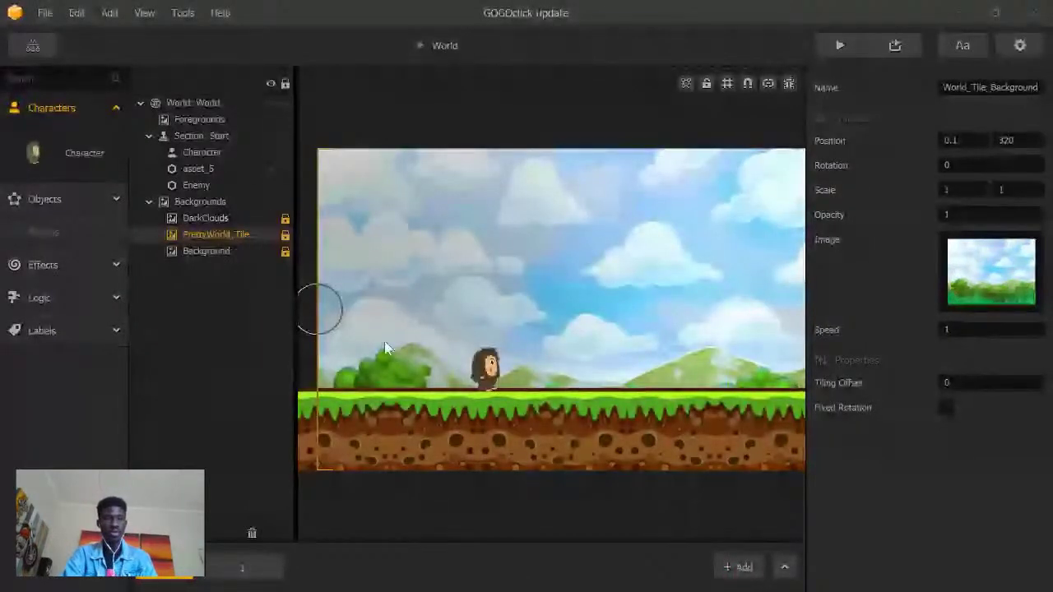
Step: Review the Character's animation and sound settings, and expand the Objects in the asset library
left_click(490, 370)
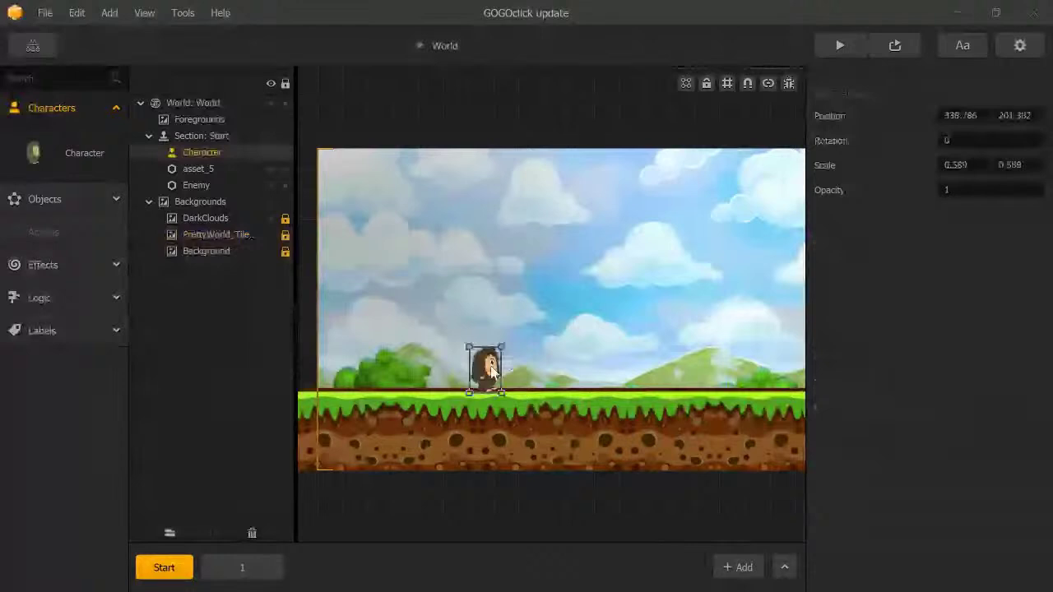
left_click(33, 164)
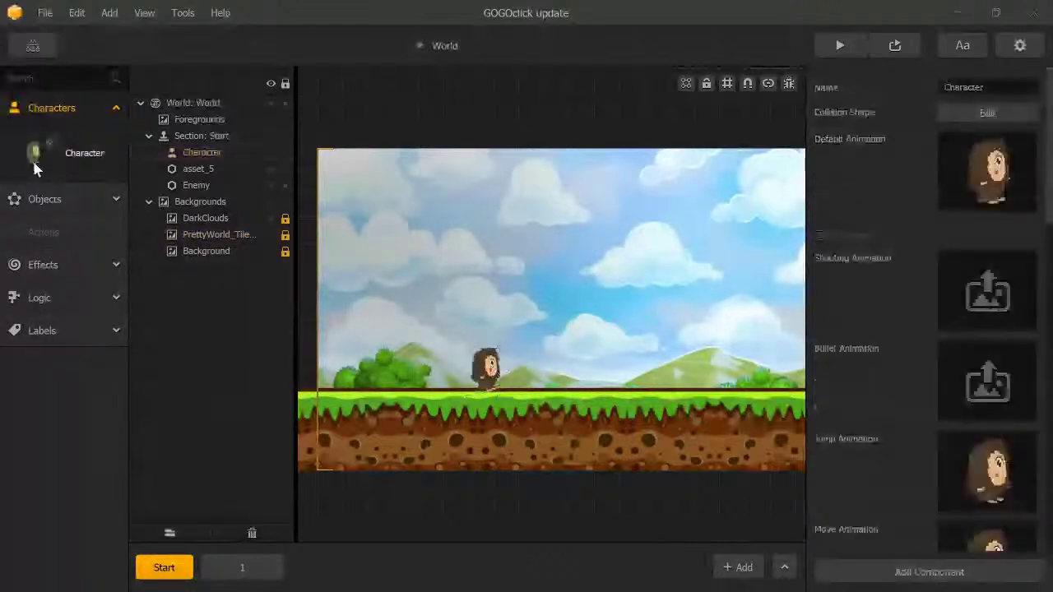
scroll(910, 431, "down", 5)
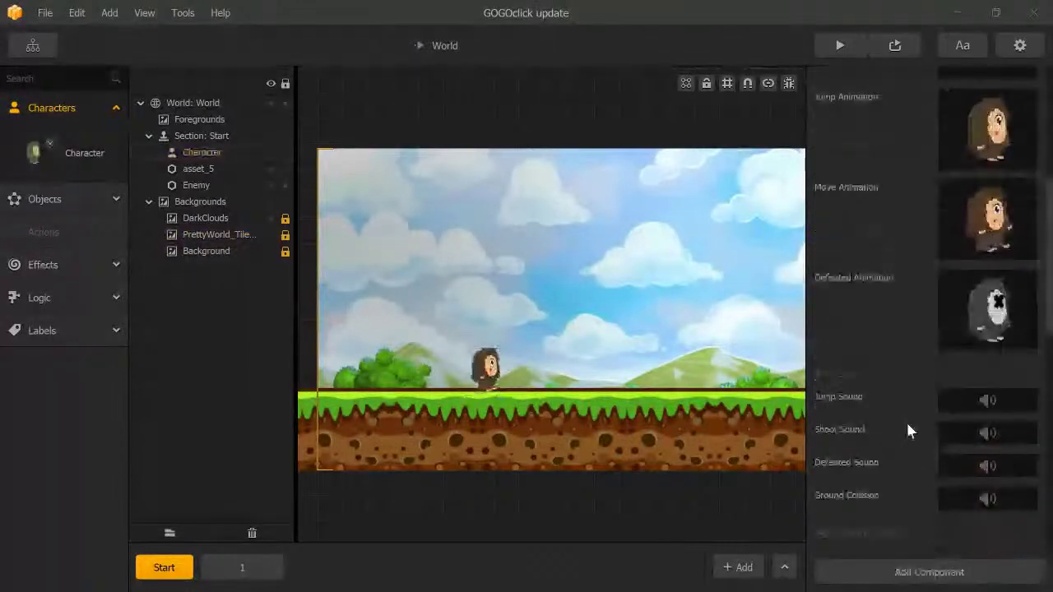
left_click(64, 198)
left_click_drag(38, 245, 53, 162)
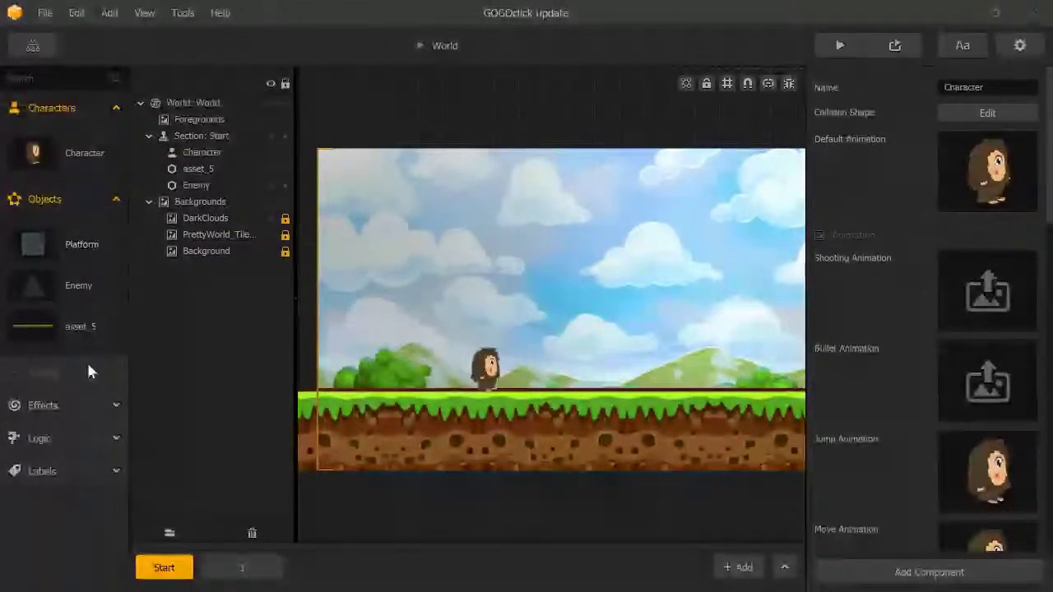
Step: Try to place the _0000_Ground image from the Hills folder into the scene, dismiss the warning and minimize the folder window
key("super")
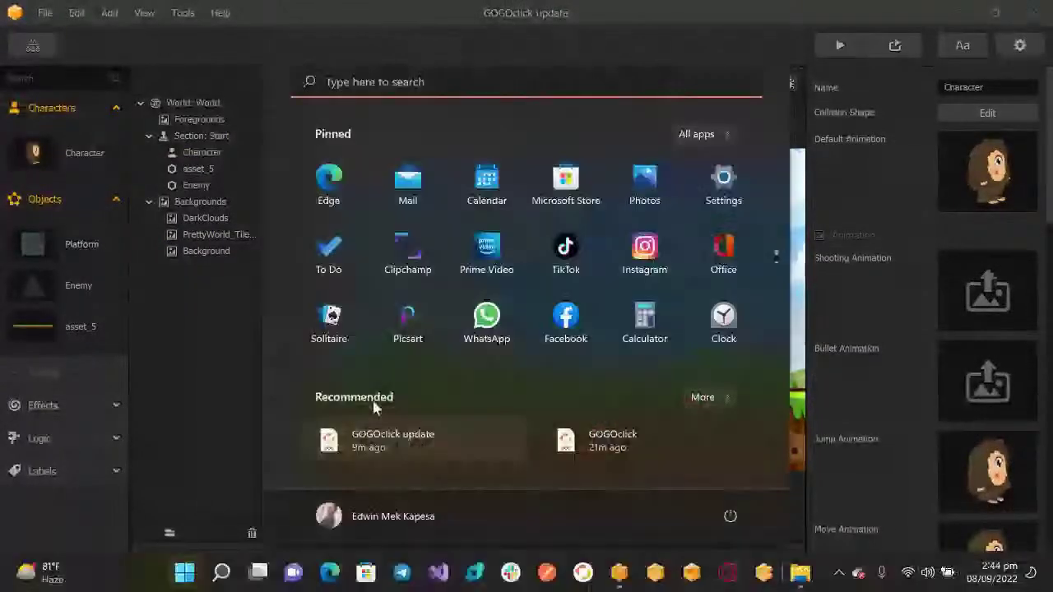
left_click(191, 360)
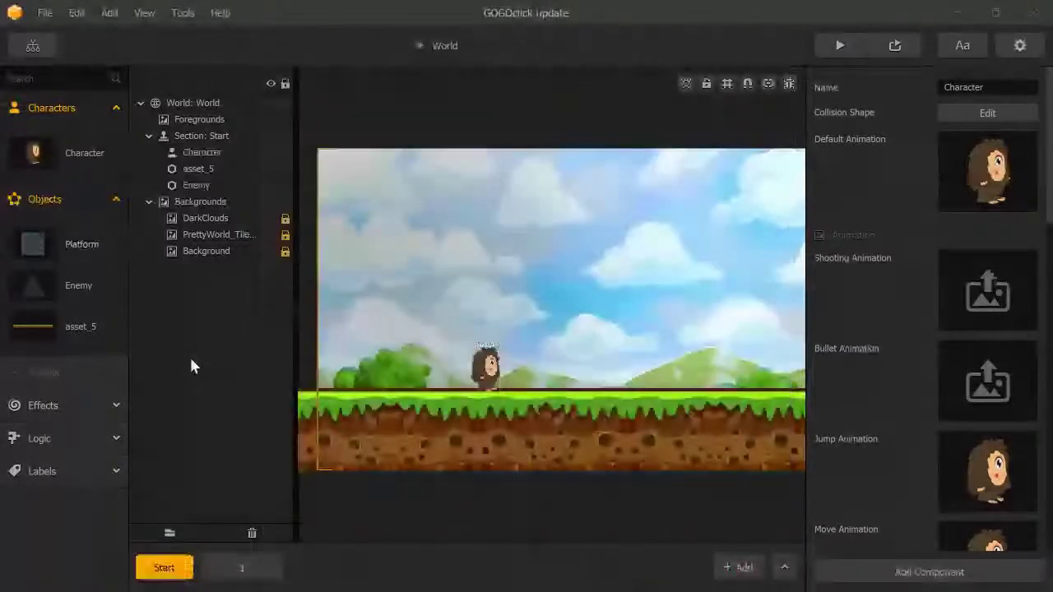
key("super+Tab")
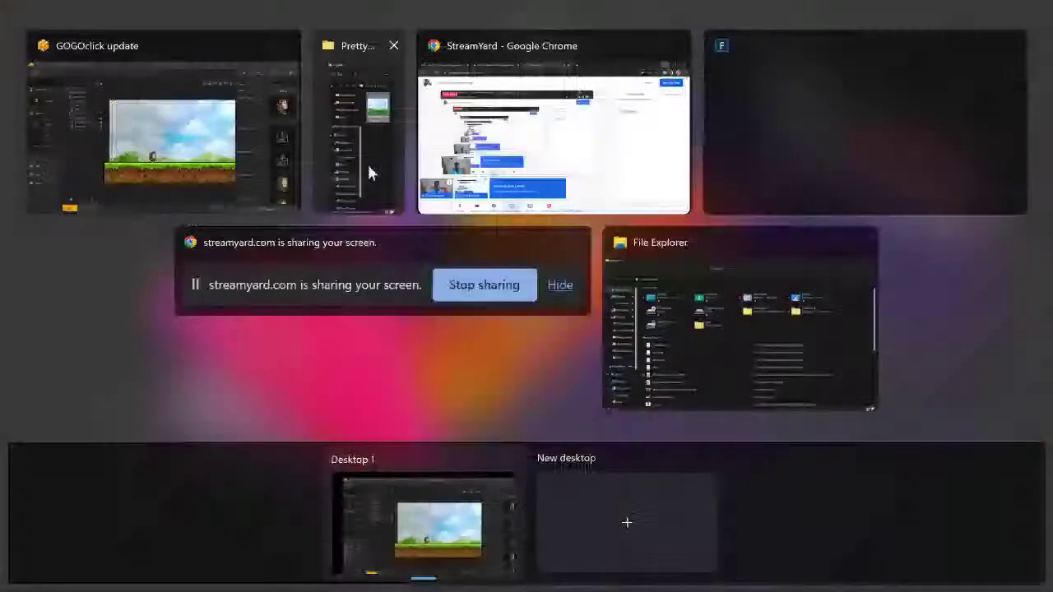
left_click(367, 171)
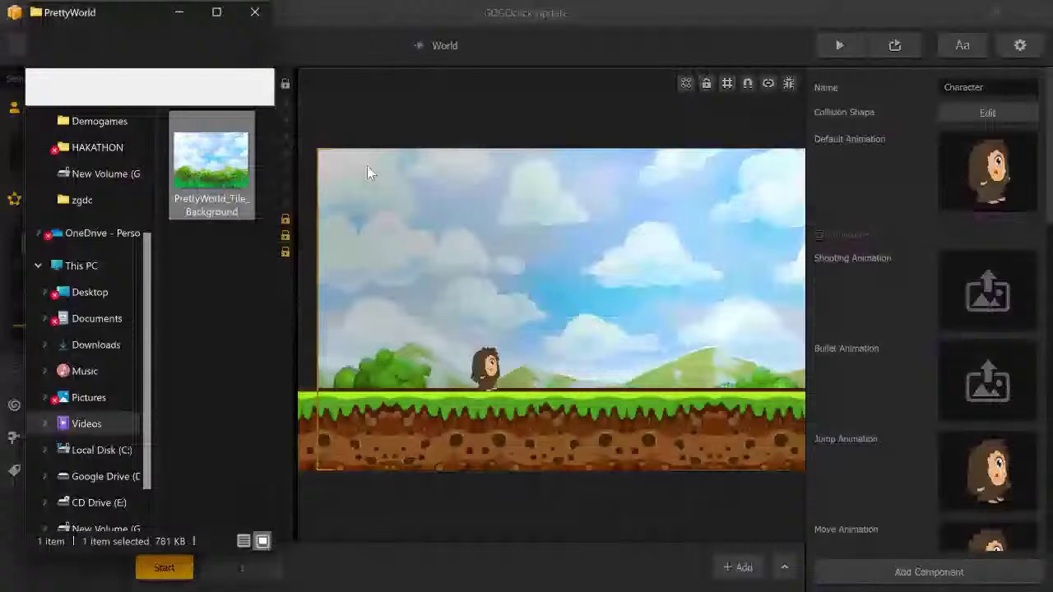
left_click(43, 86)
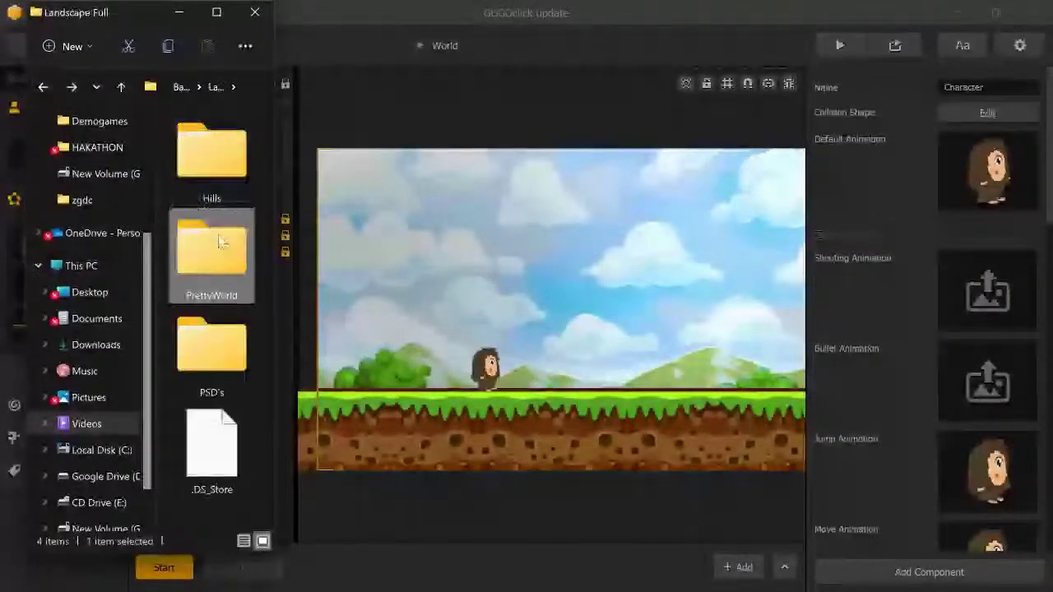
double_click(218, 146)
left_click_drag(191, 148, 427, 204)
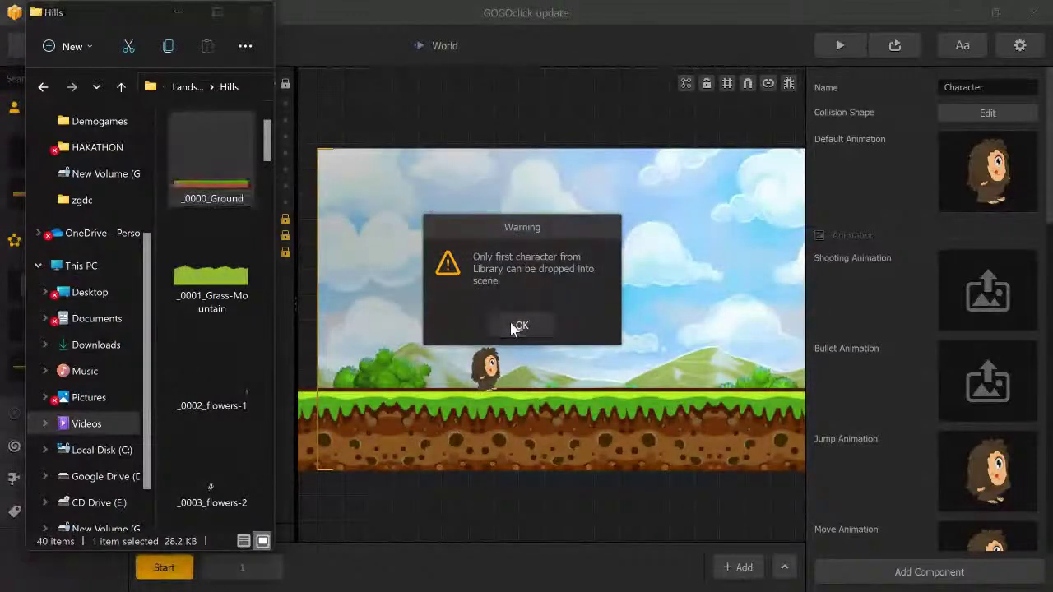
left_click(522, 325)
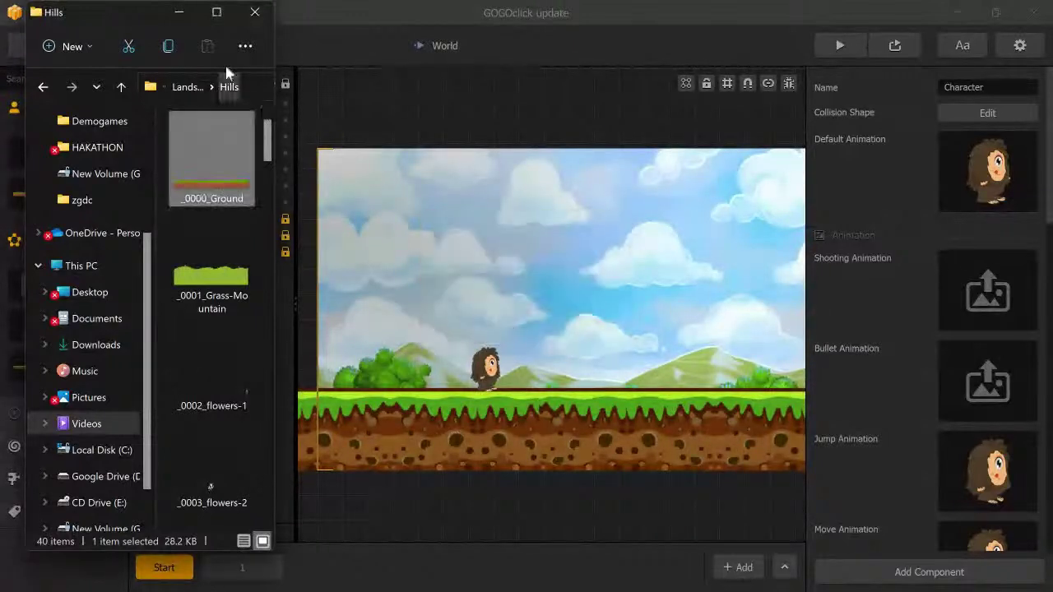
left_click(179, 10)
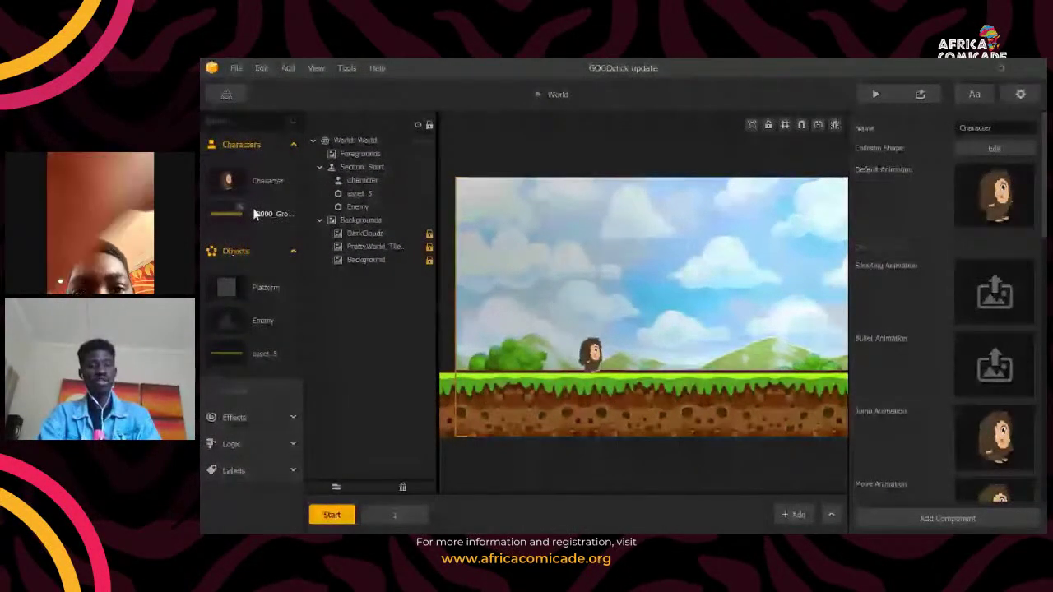
Step: Delete the _0000_Ground item from the Characters library
left_click(252, 212)
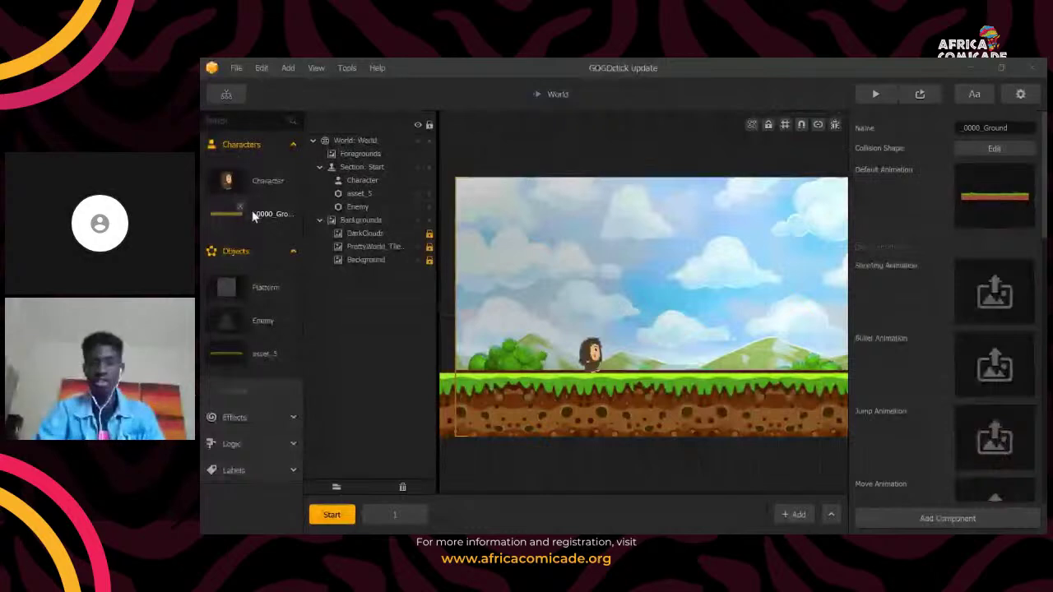
left_click(241, 209)
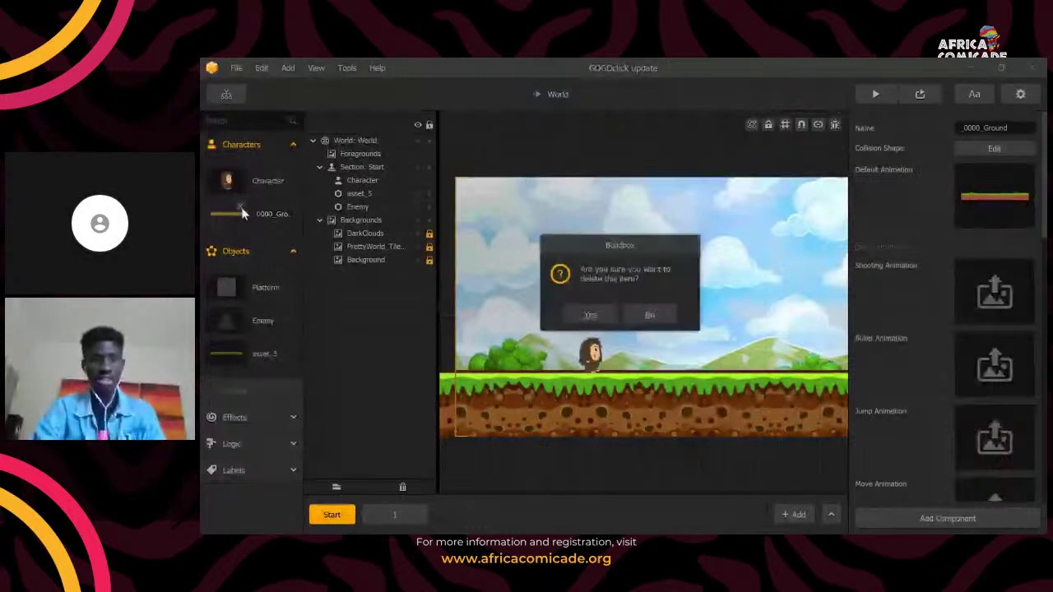
left_click(592, 316)
Step: Look over the nodes in the Game Mind Map, open World UI and display the Jump button's properties
left_click(232, 98)
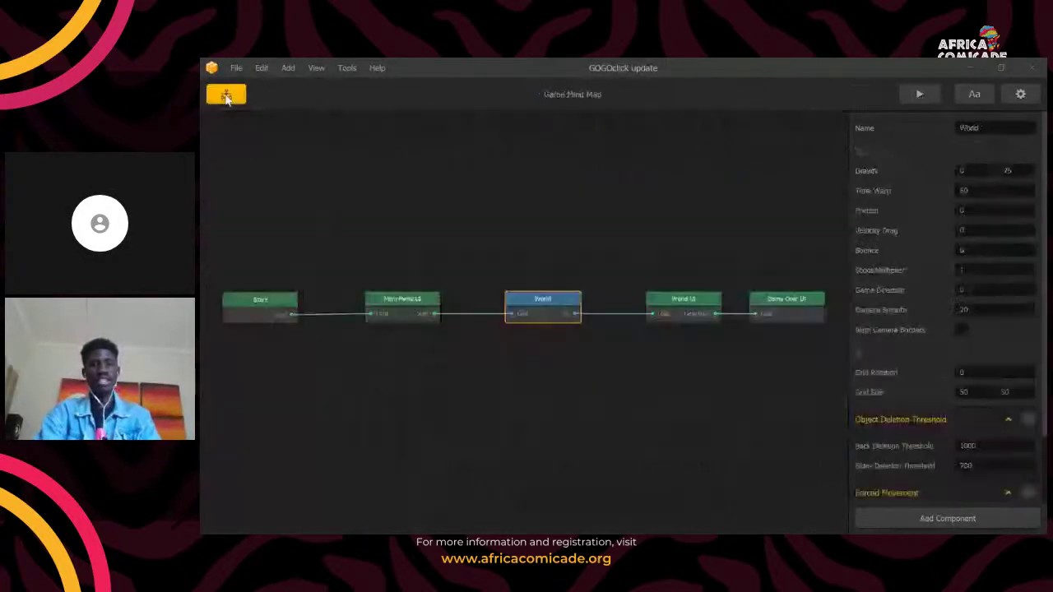
left_click(263, 306)
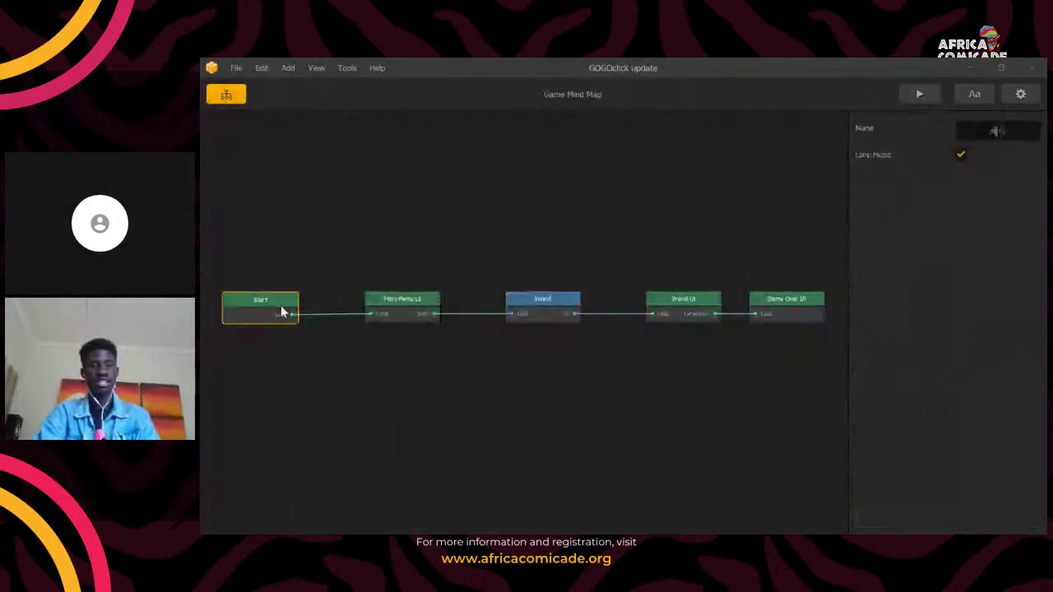
left_click(416, 311)
left_click(518, 319)
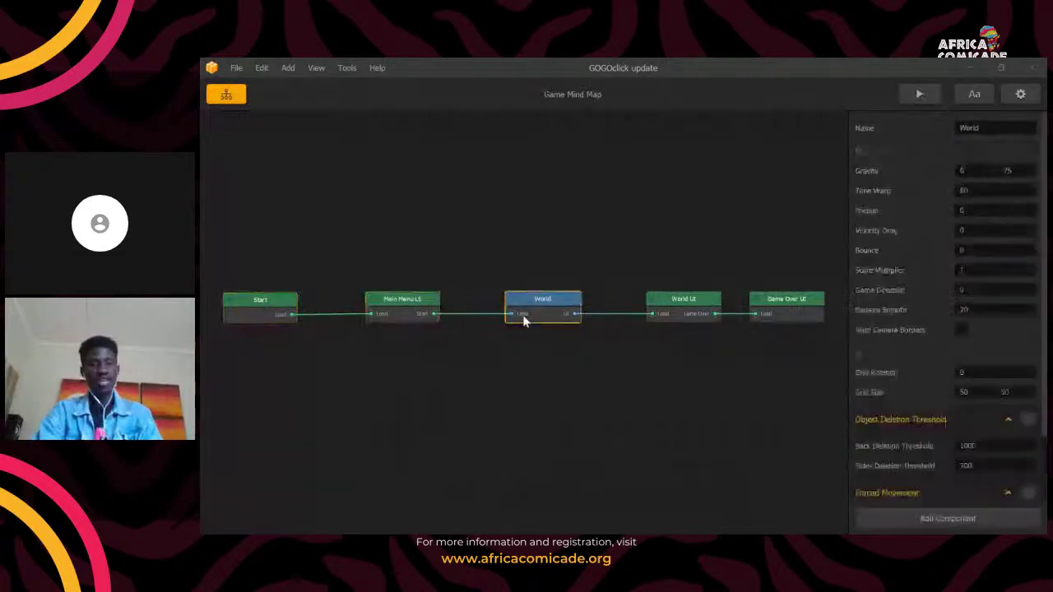
double_click(659, 323)
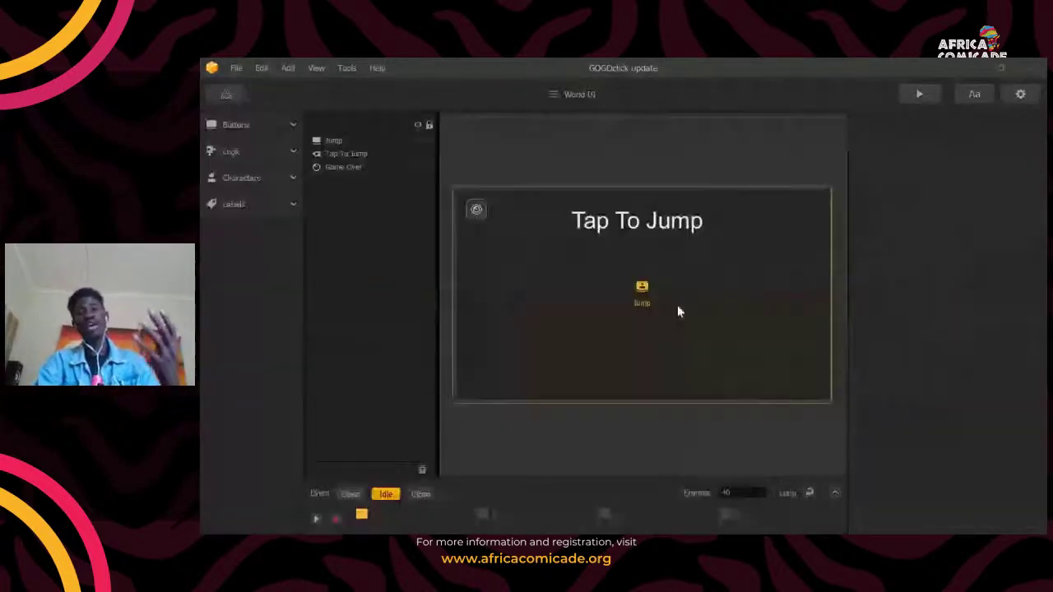
left_click(632, 253)
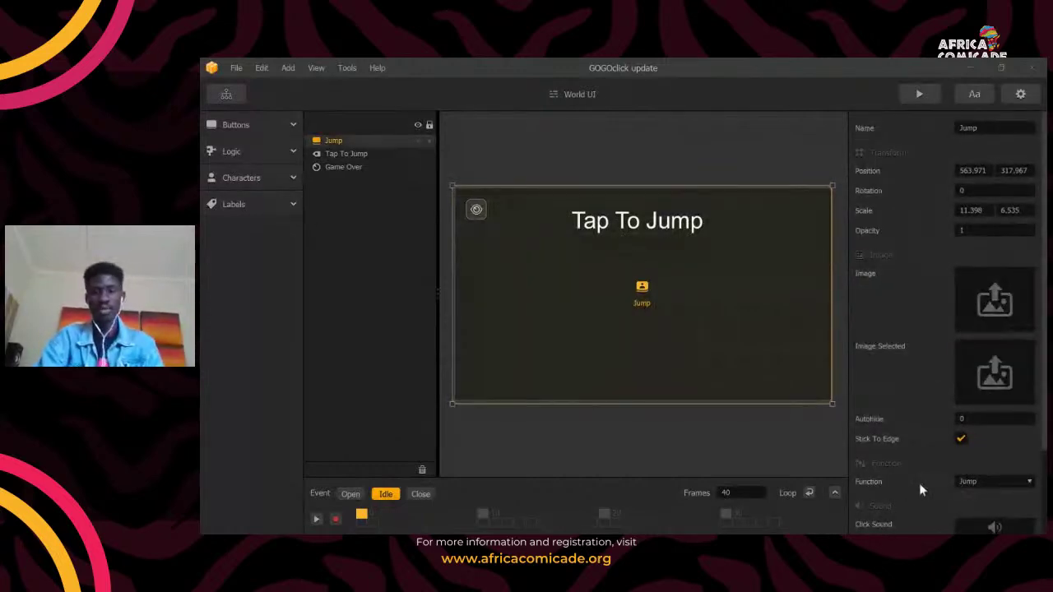
Step: Browse the Function options available for the Jump button and leave the function on Jump
scroll(999, 480, "down", 1)
scroll(999, 480, "down", 2)
scroll(995, 531, "down", 2)
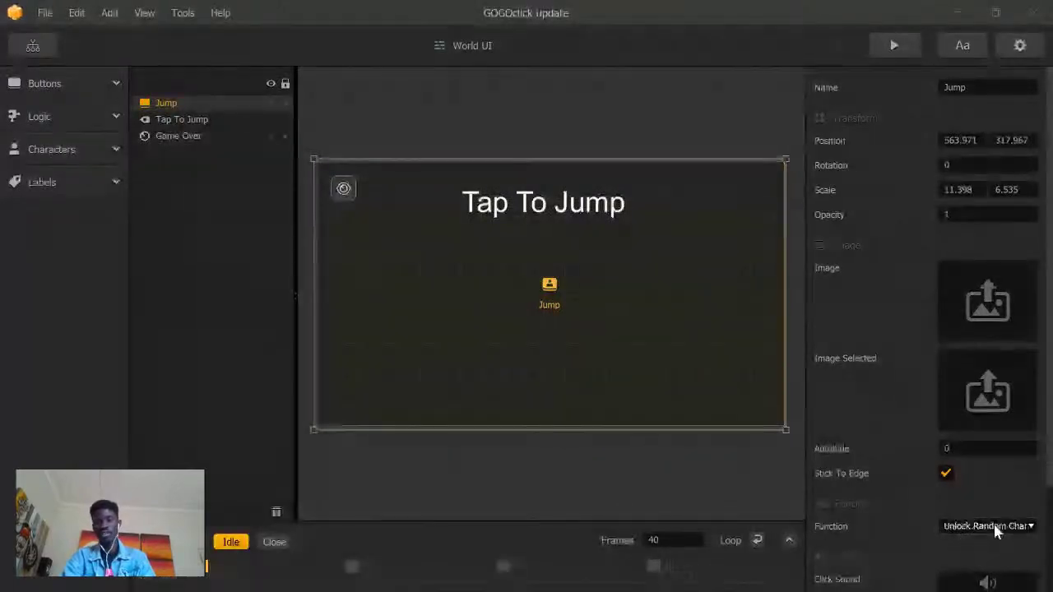
scroll(995, 531, "down", 3)
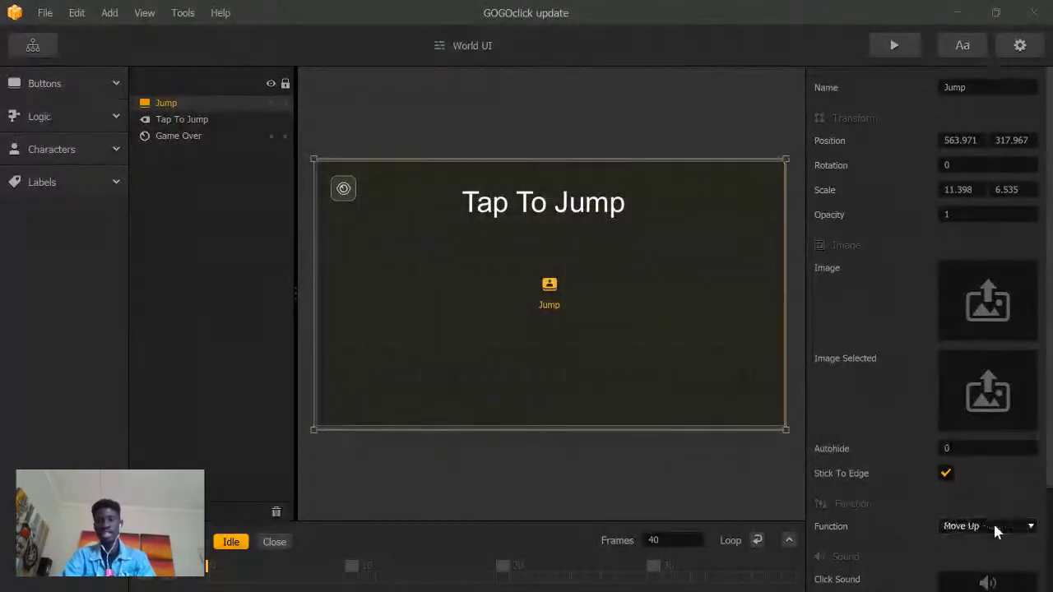
scroll(995, 531, "up", 6)
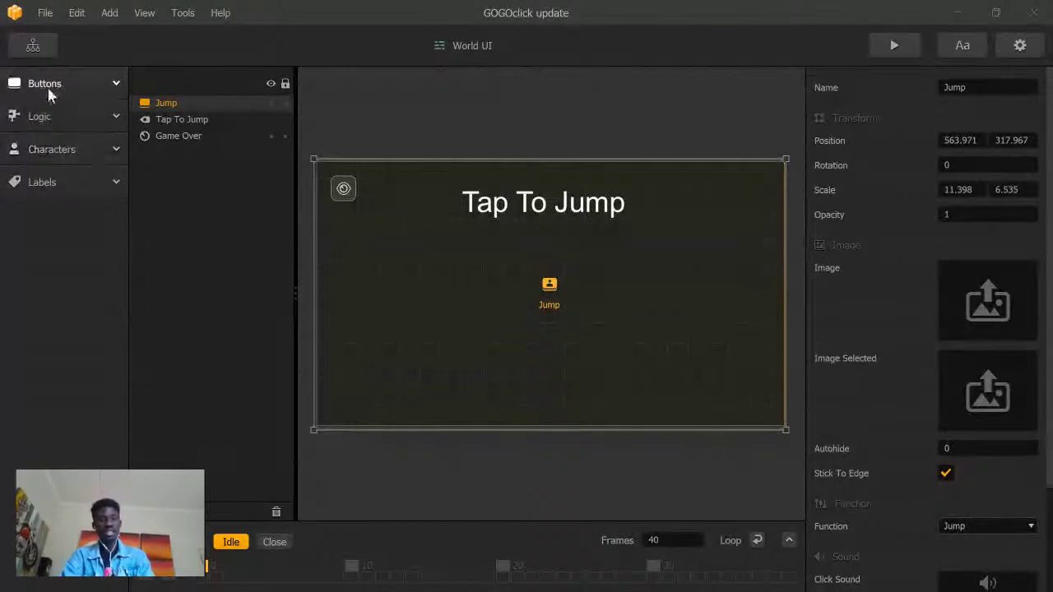
Step: Return to the mind map, open the World scene and select the Character standing on the grass ground
left_click(32, 48)
left_click(447, 317)
double_click(447, 315)
left_click(86, 108)
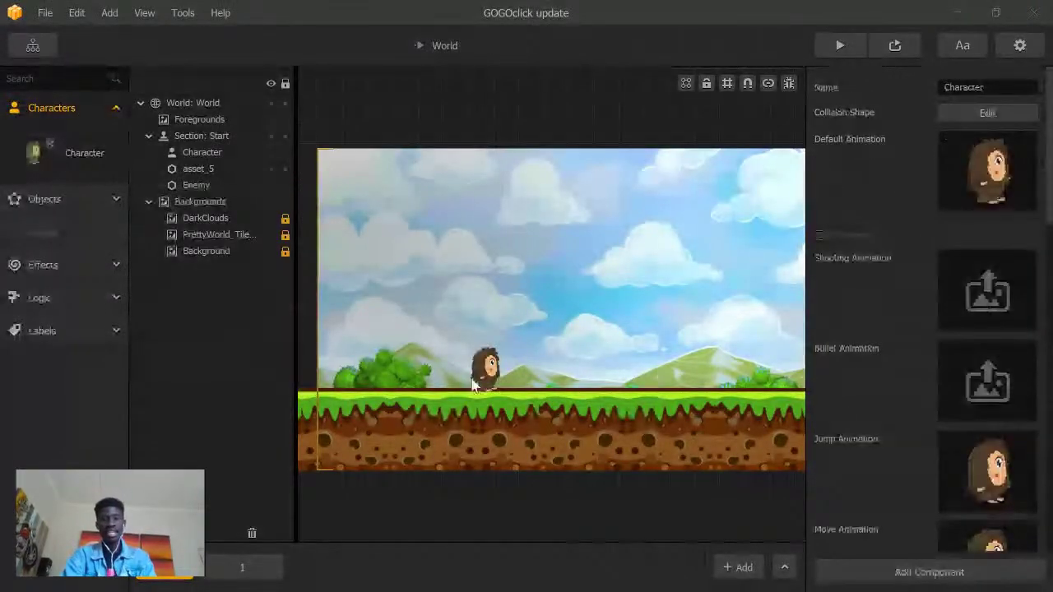
scroll(573, 416, "up", 2)
scroll(573, 416, "up", 1)
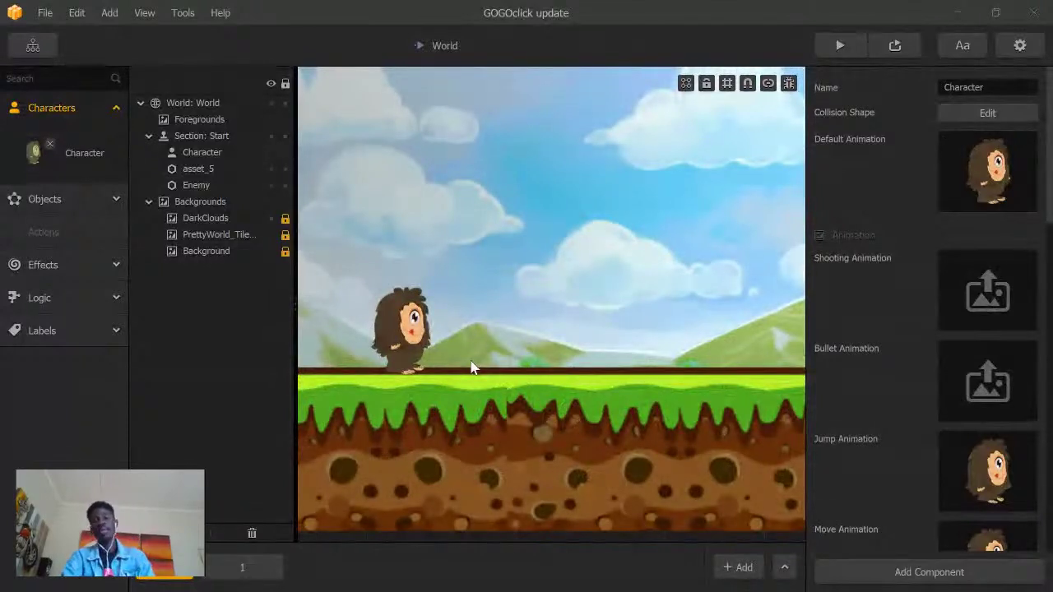
left_click(421, 338)
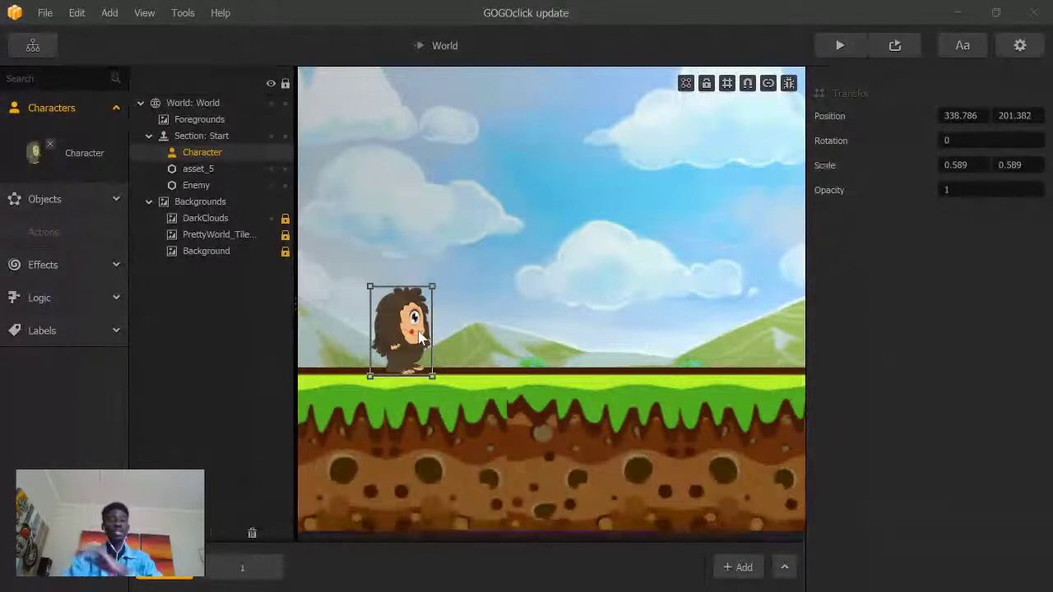
scroll(592, 305, "down", 4)
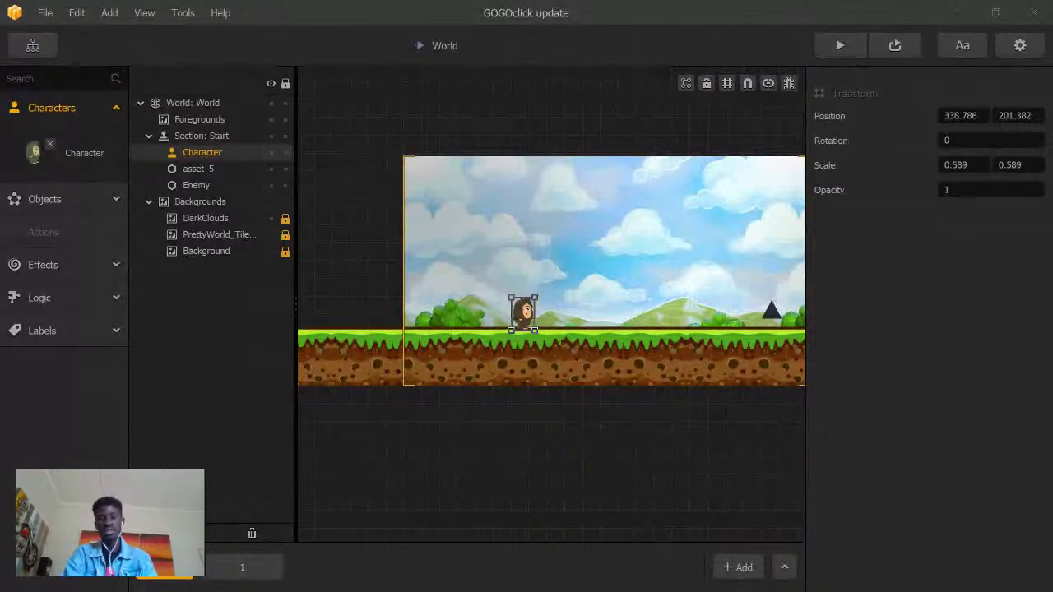
Step: Switch to the StreamYard window in Google Chrome
key("super")
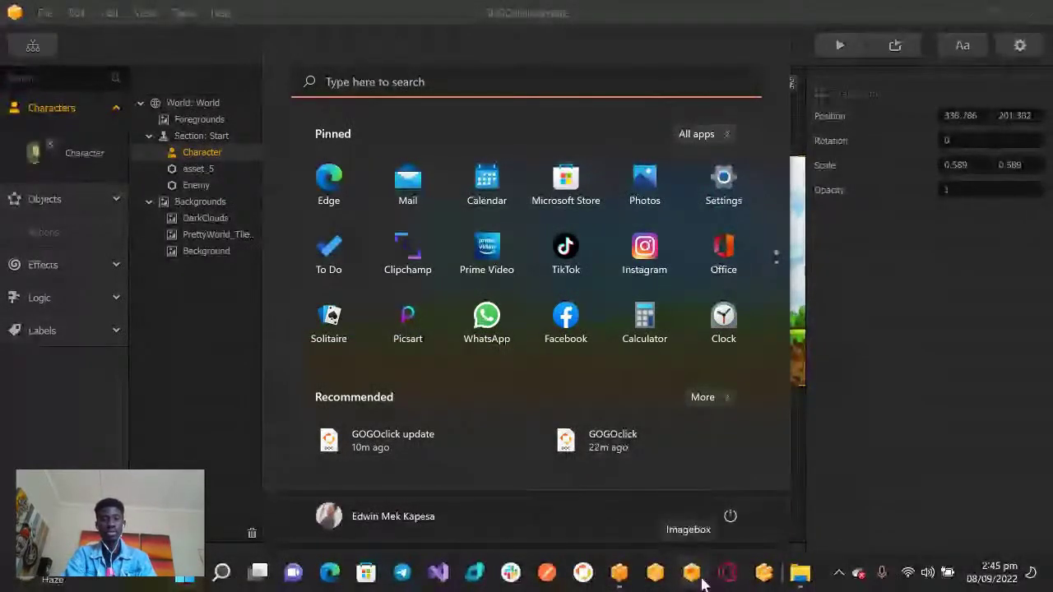
left_click(701, 578)
key("super+Tab")
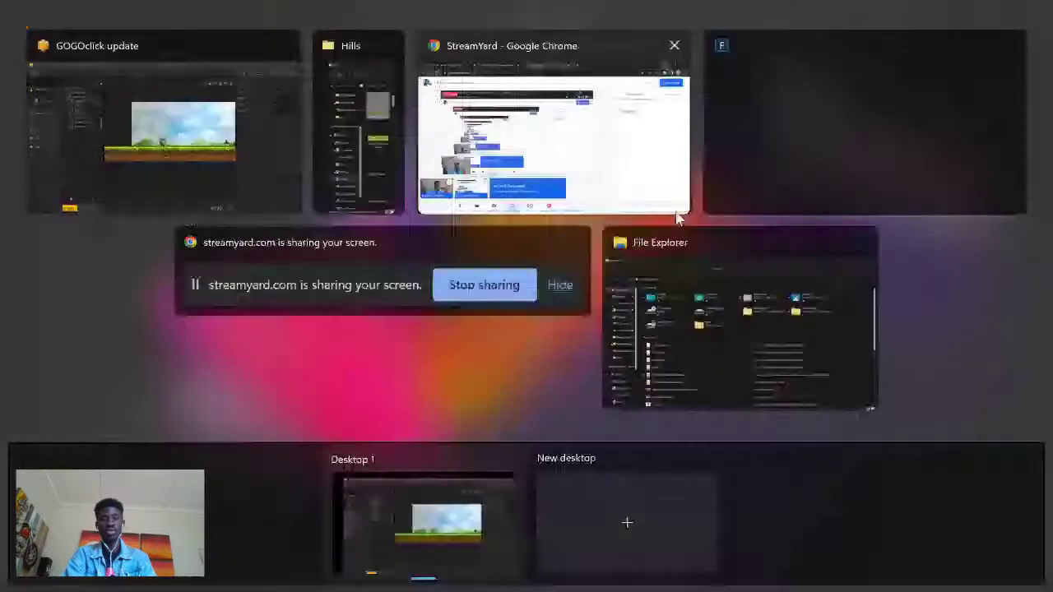
left_click(620, 182)
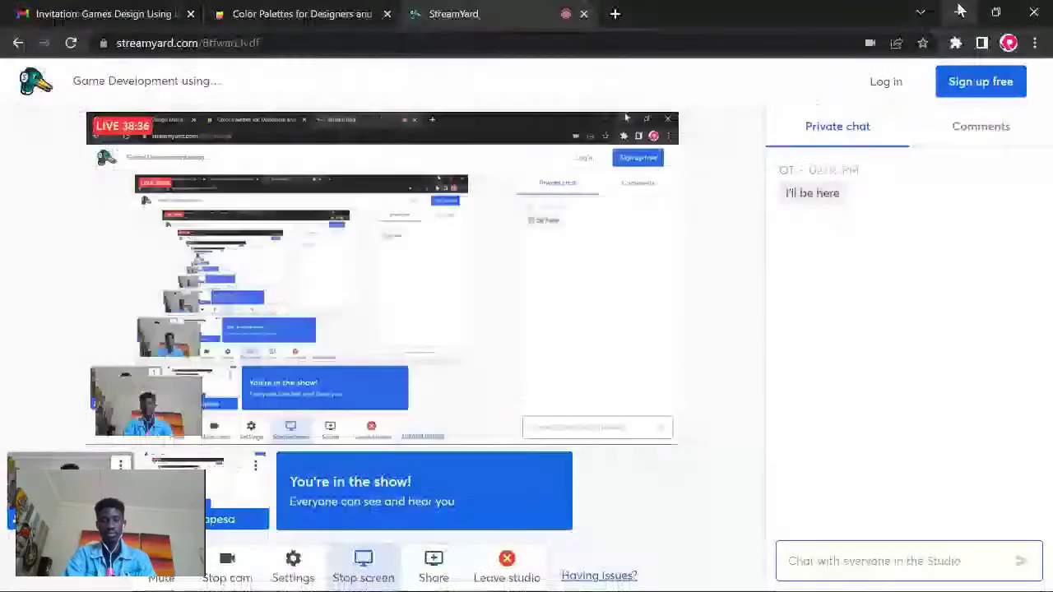
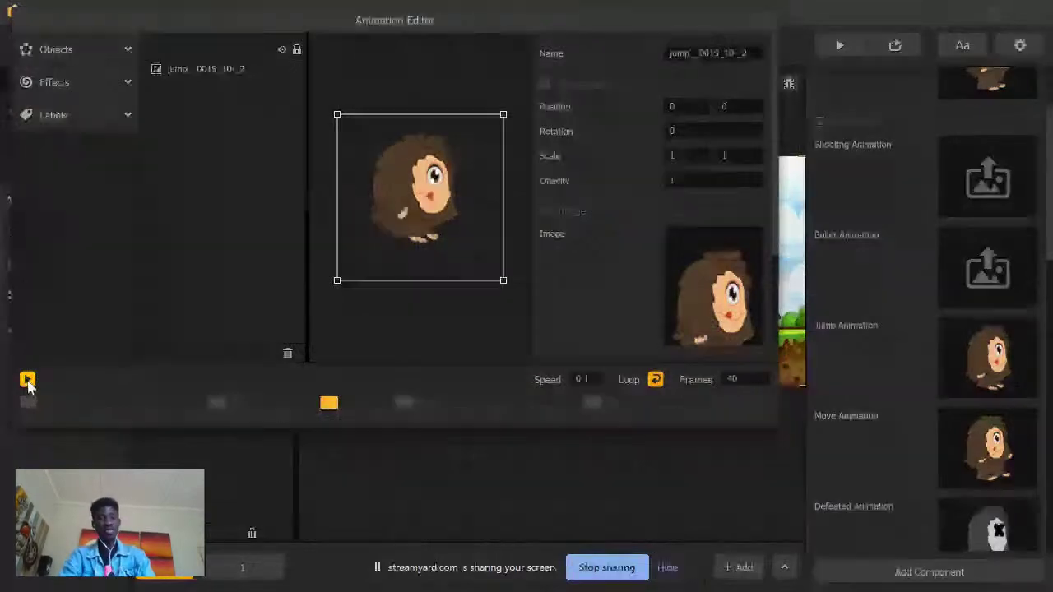
Step: Stop the Character's jump animation playback, set its speed to 1 and frames to 10, and close the Animation Editor
left_click(27, 381)
left_click_drag(592, 380, 442, 376)
type("1")
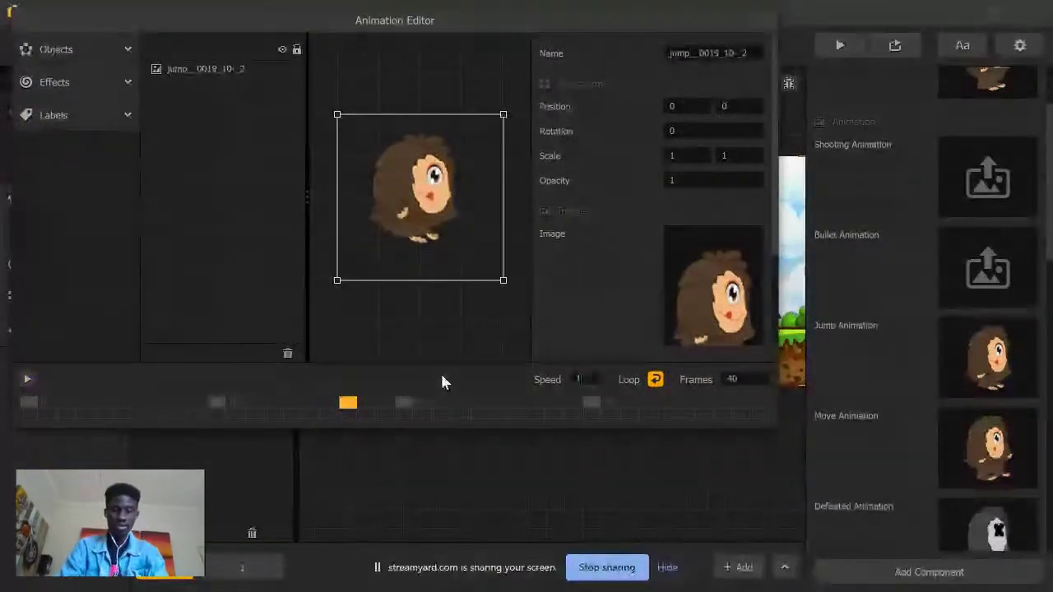
left_click_drag(743, 380, 655, 378)
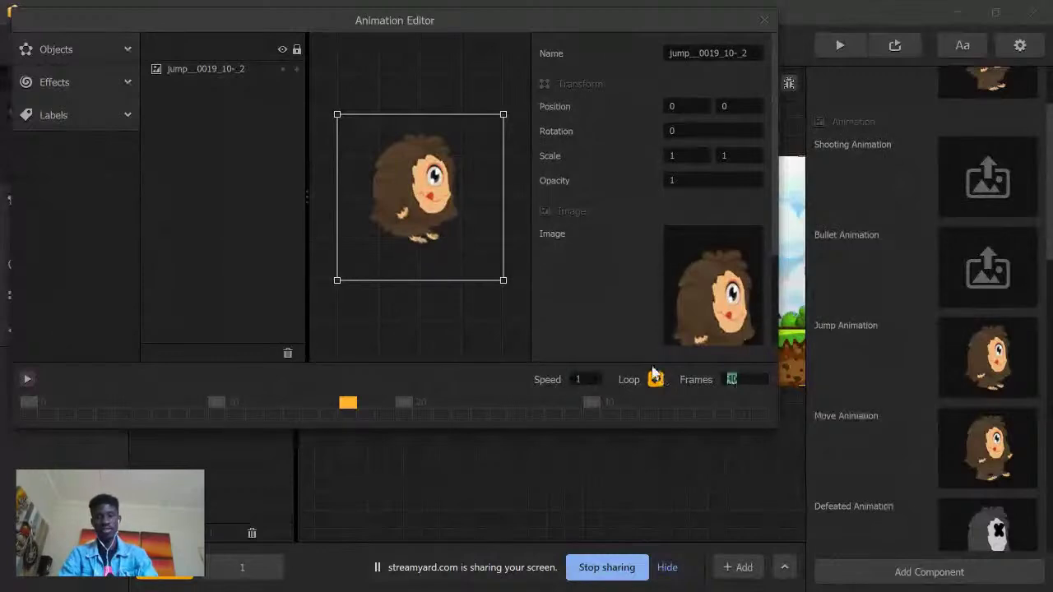
type("10")
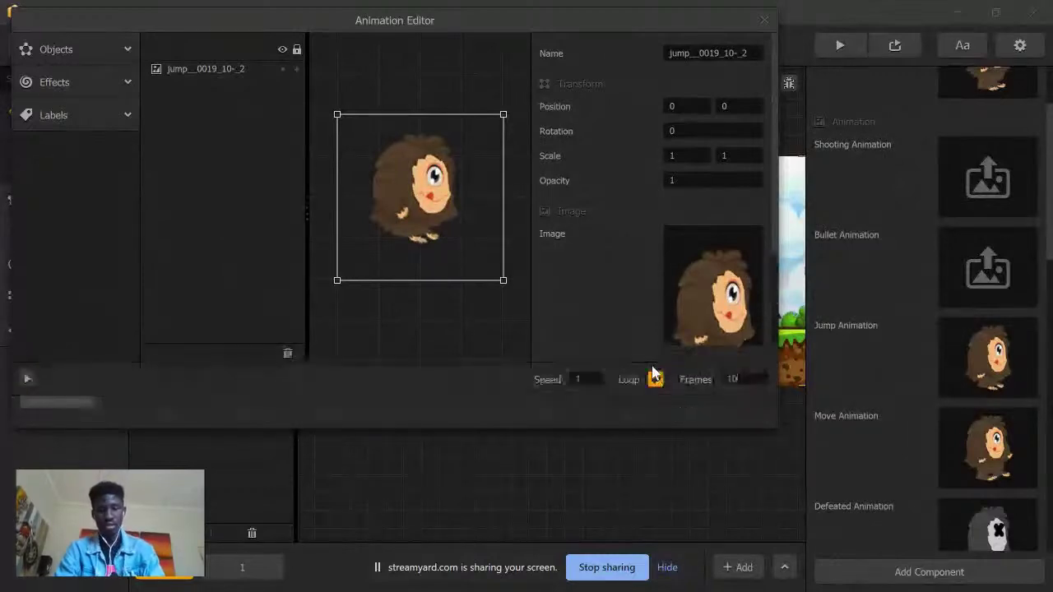
left_click(764, 21)
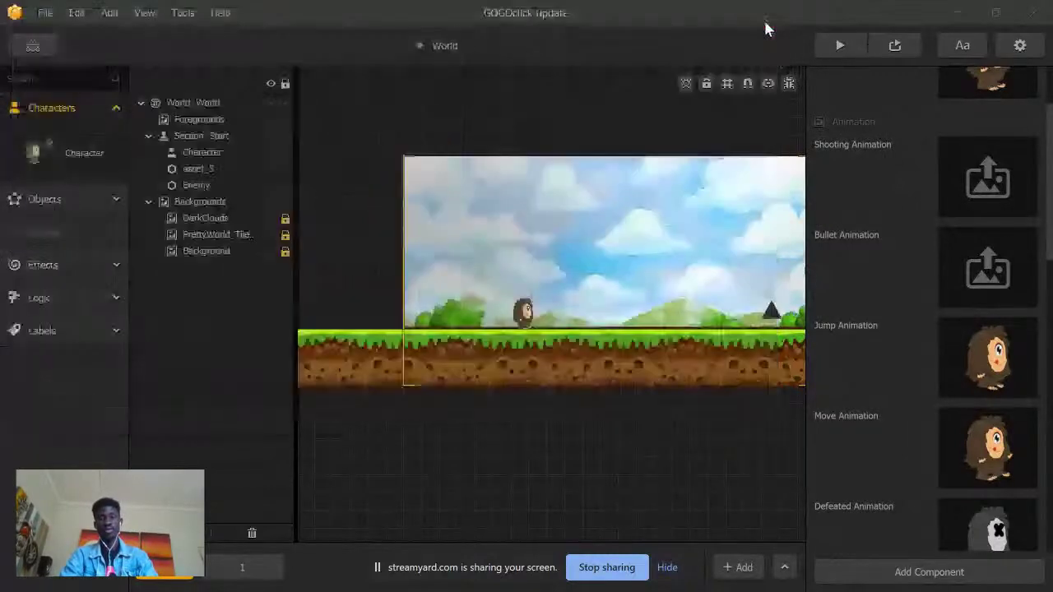
Step: Reopen the Character's jump animation, play it back to check the timing and close the editor
left_click(1004, 330)
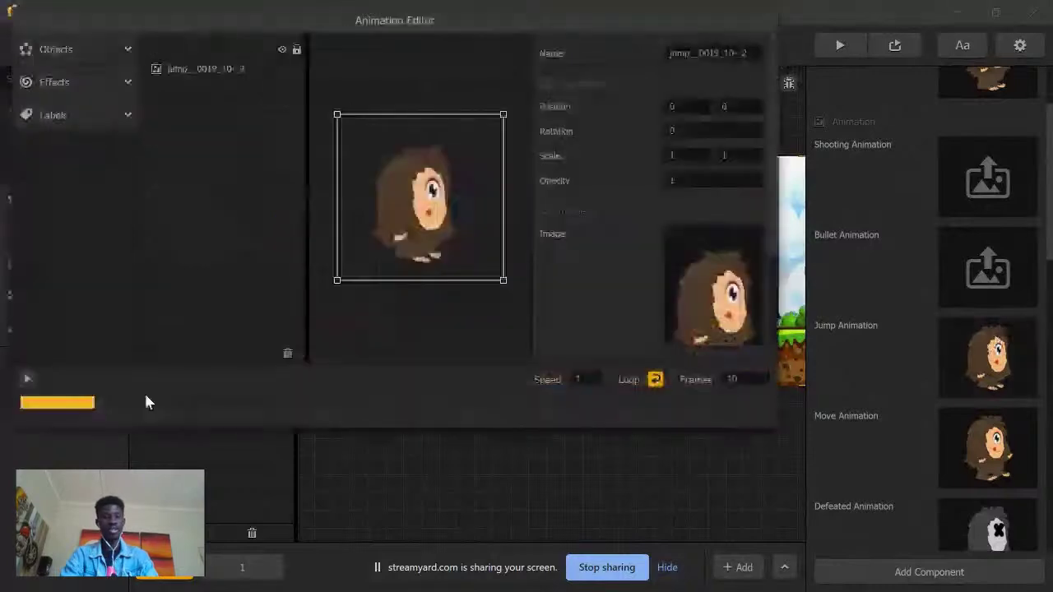
left_click(26, 381)
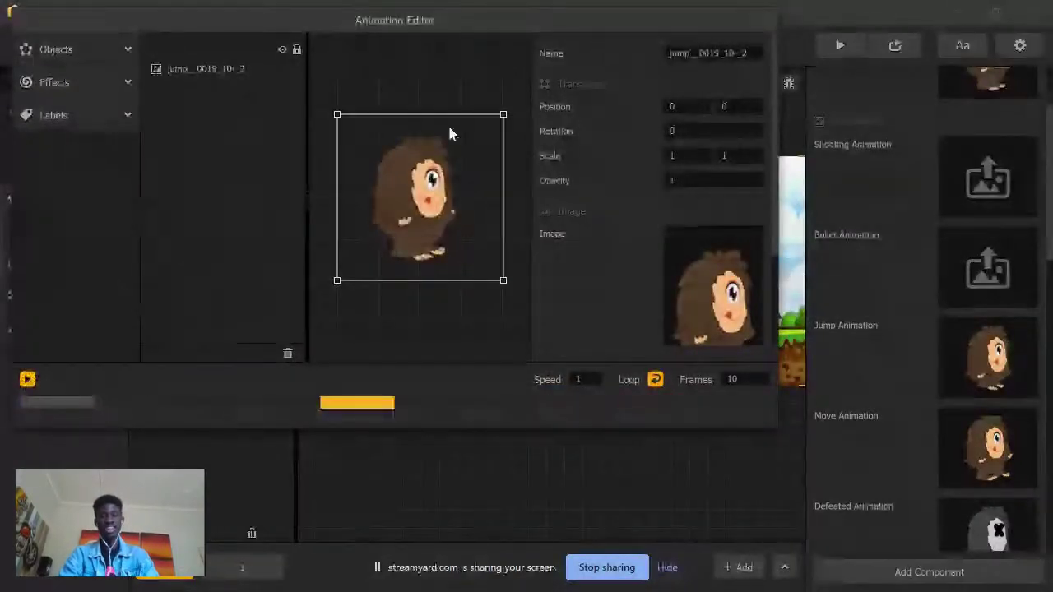
left_click(762, 23)
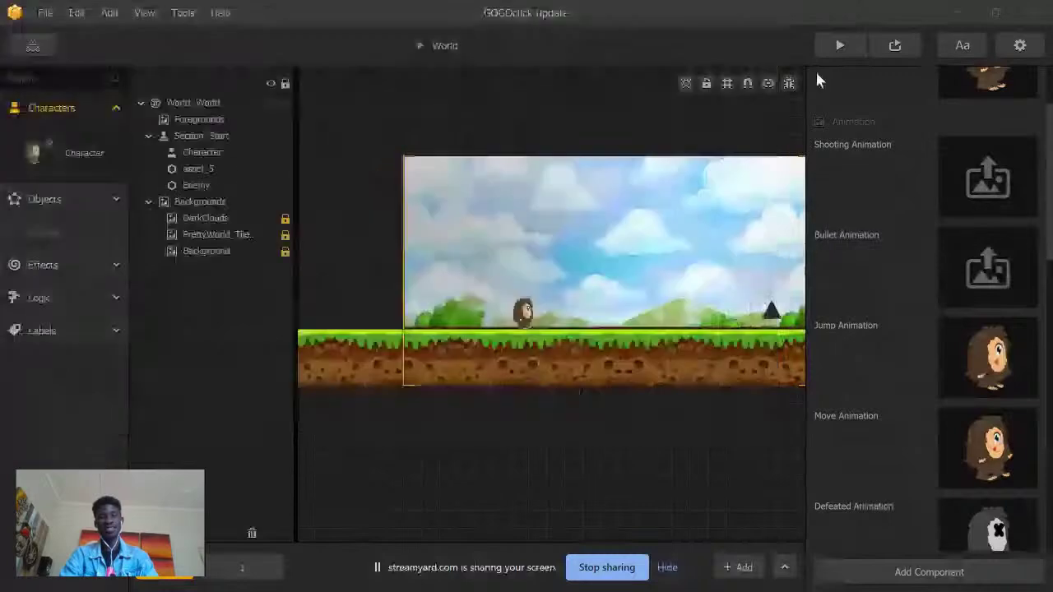
Step: Preview the game, start it from the title screen to test the jump and close the preview
left_click(837, 47)
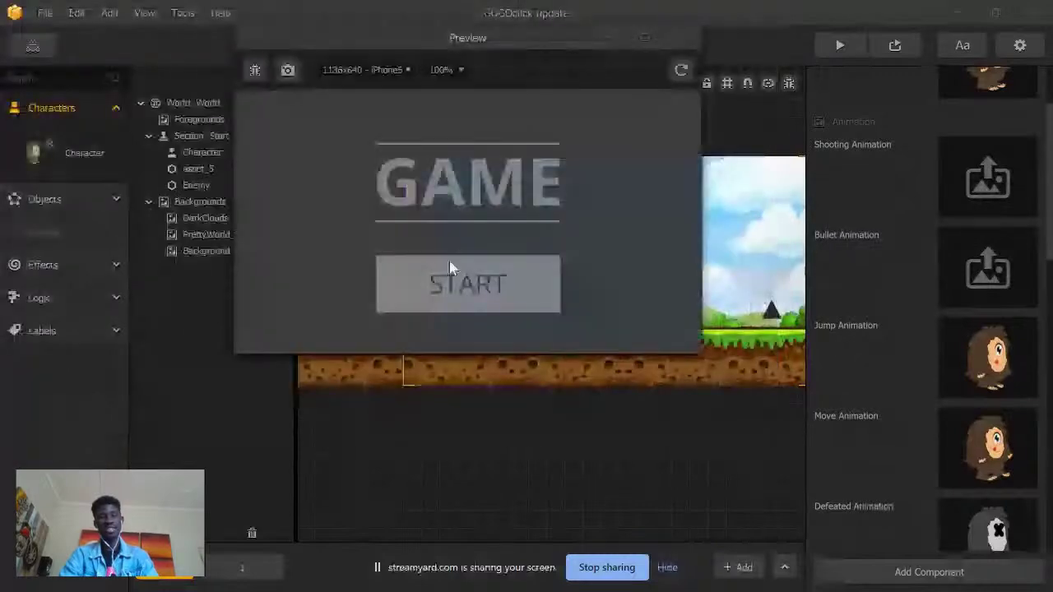
left_click(450, 267)
left_click(464, 266)
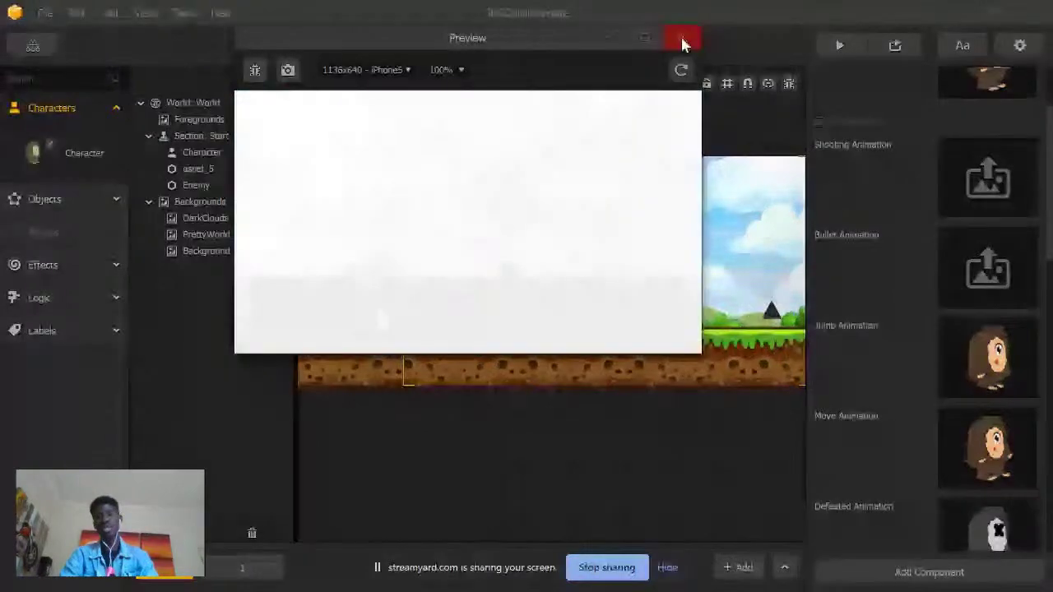
left_click(681, 37)
Step: Turn off looping for the Character's jump animation and test jumping over the enemy in a new game preview
left_click(1028, 356)
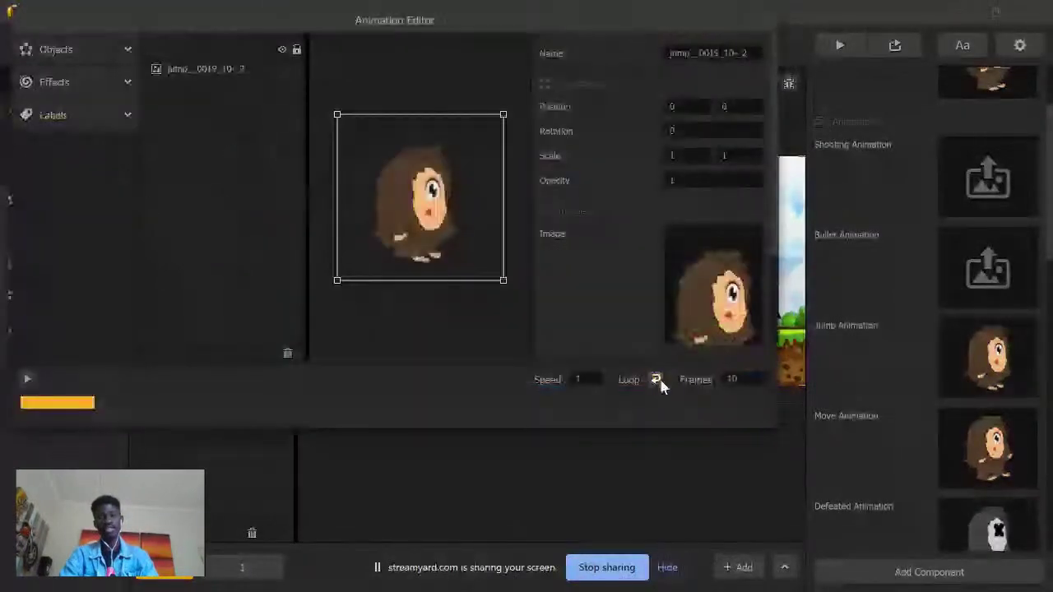
left_click(763, 24)
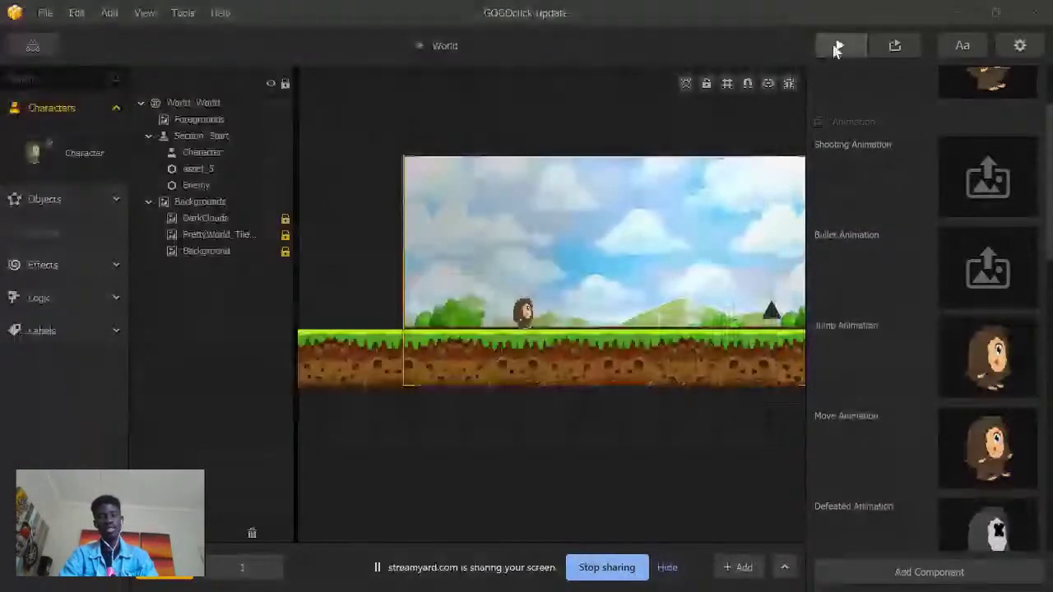
left_click(839, 47)
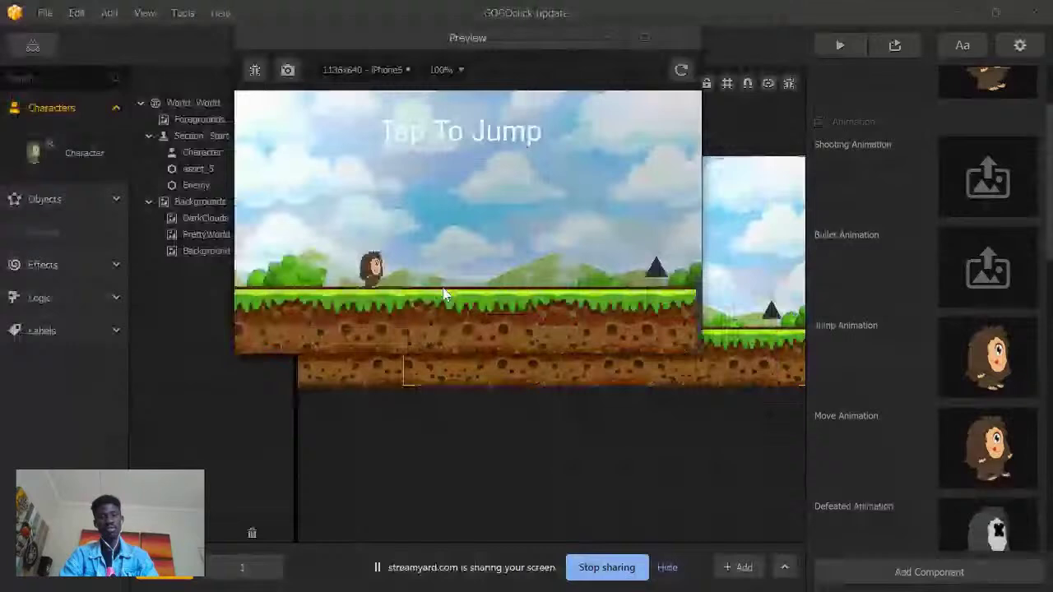
left_click(443, 294)
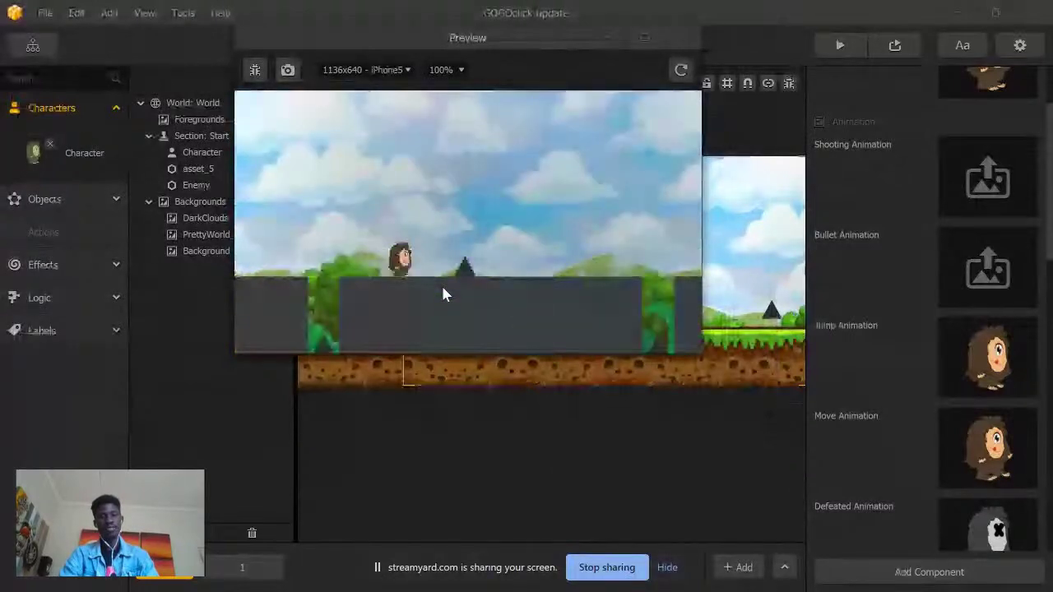
left_click(442, 294)
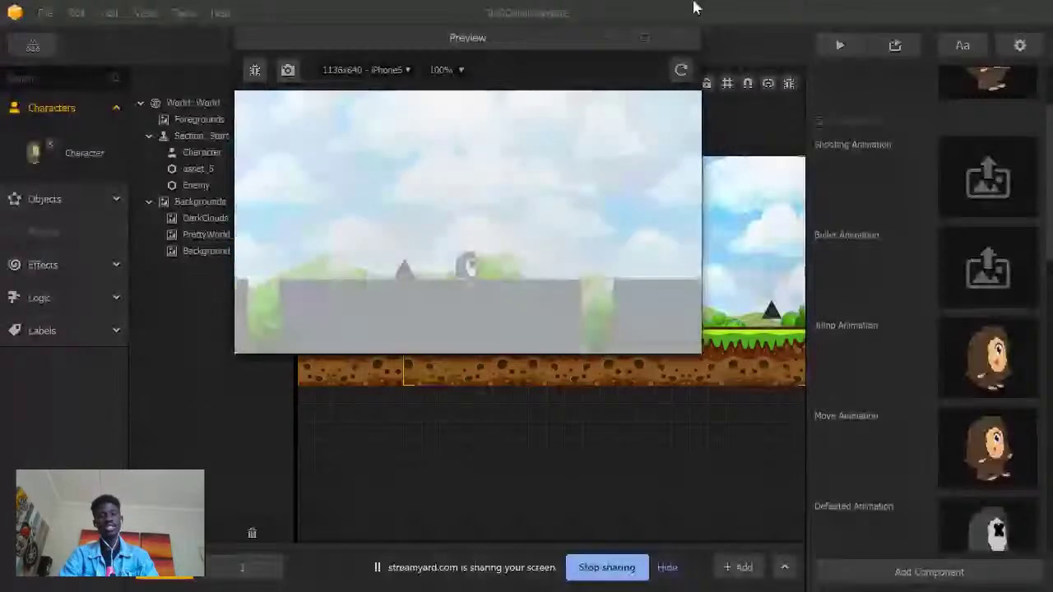
left_click(687, 34)
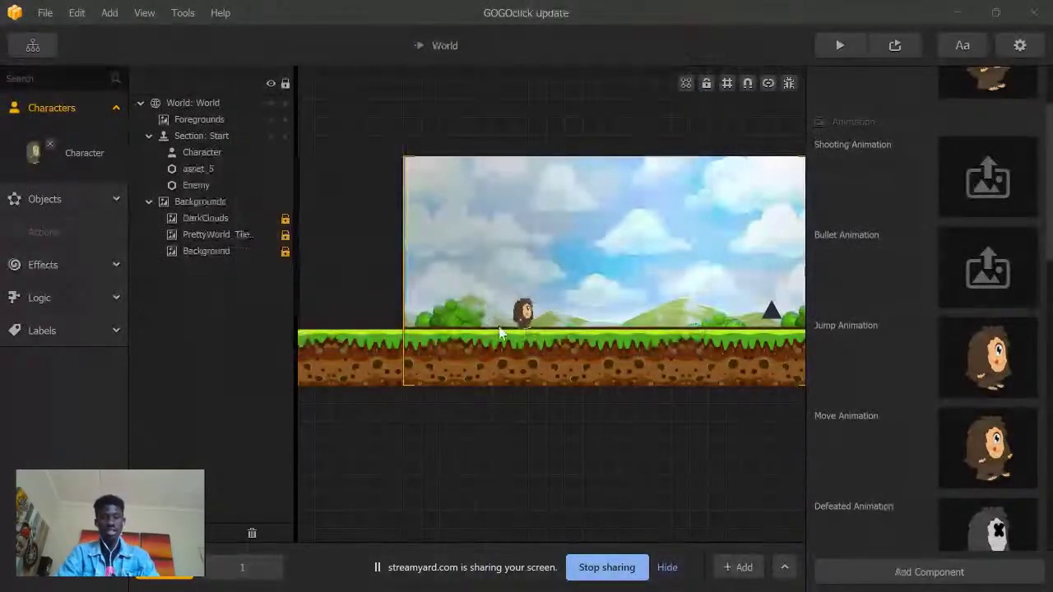
Step: Save the project
scroll(841, 306, "up", 2)
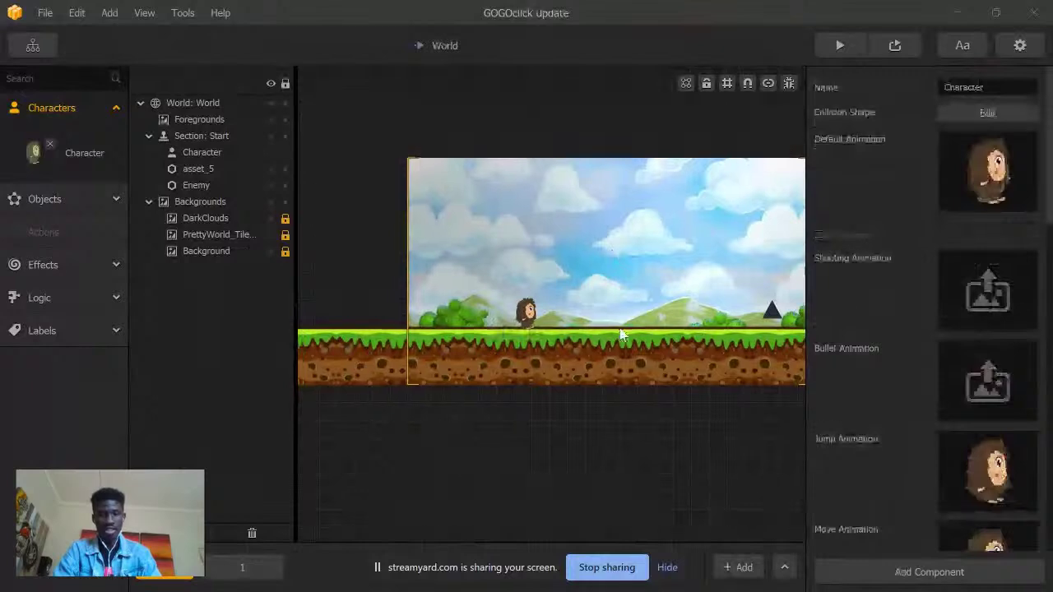
key("ctrl+s")
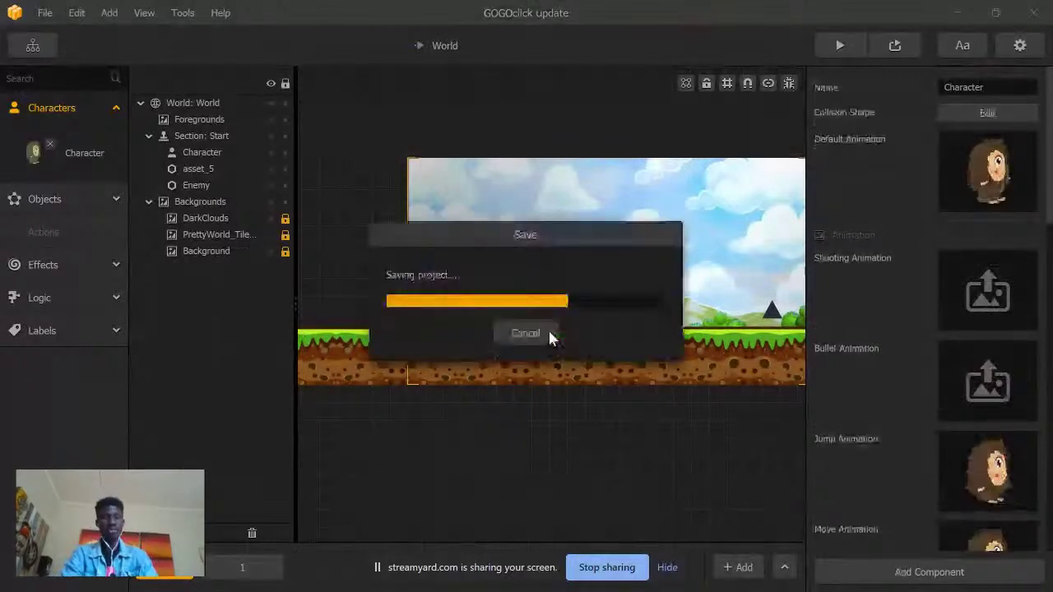
left_click(146, 15)
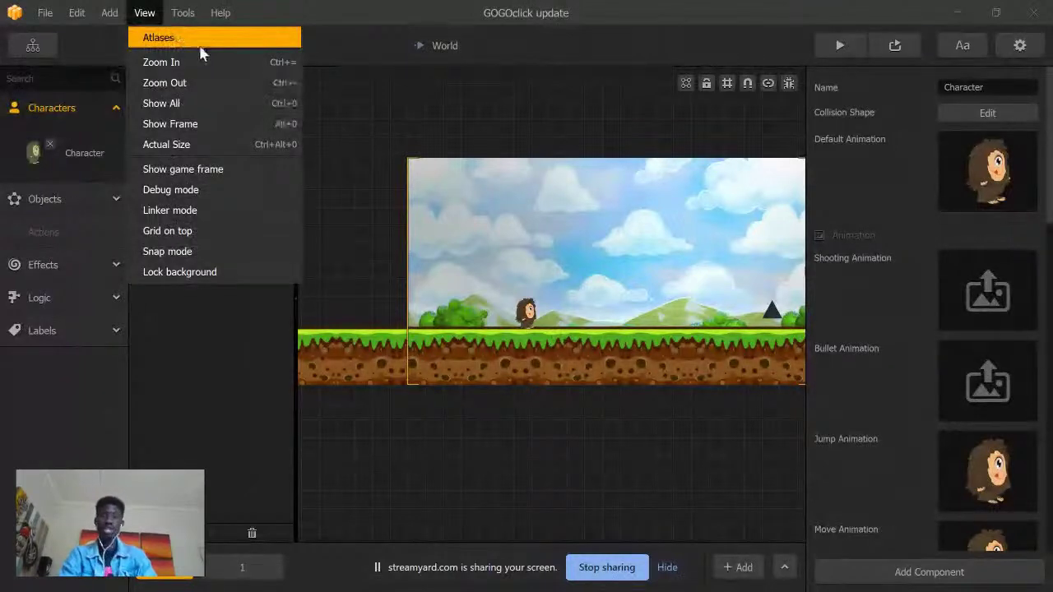
left_click(200, 47)
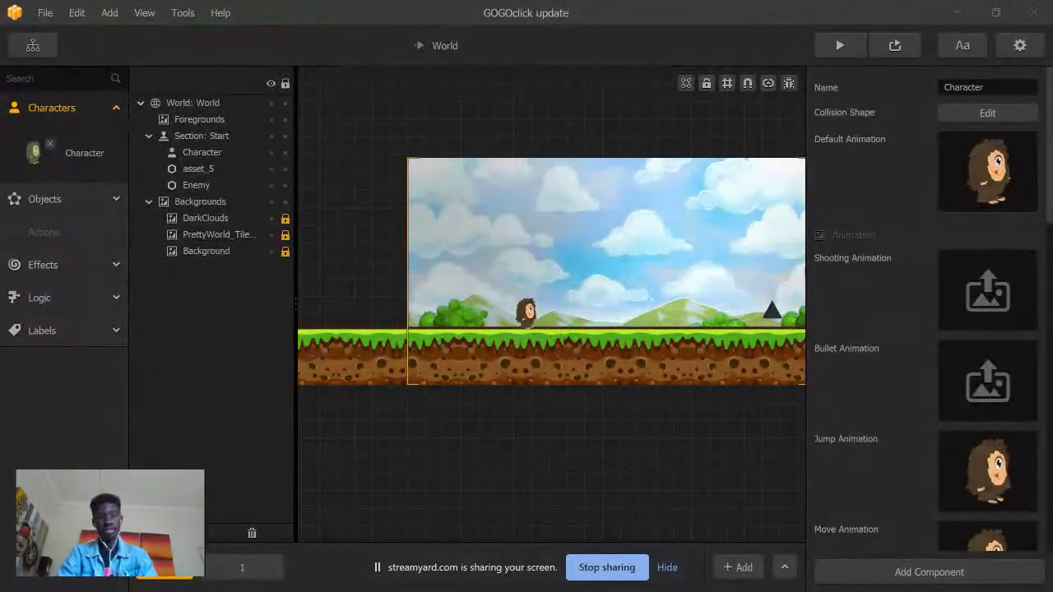
key("super")
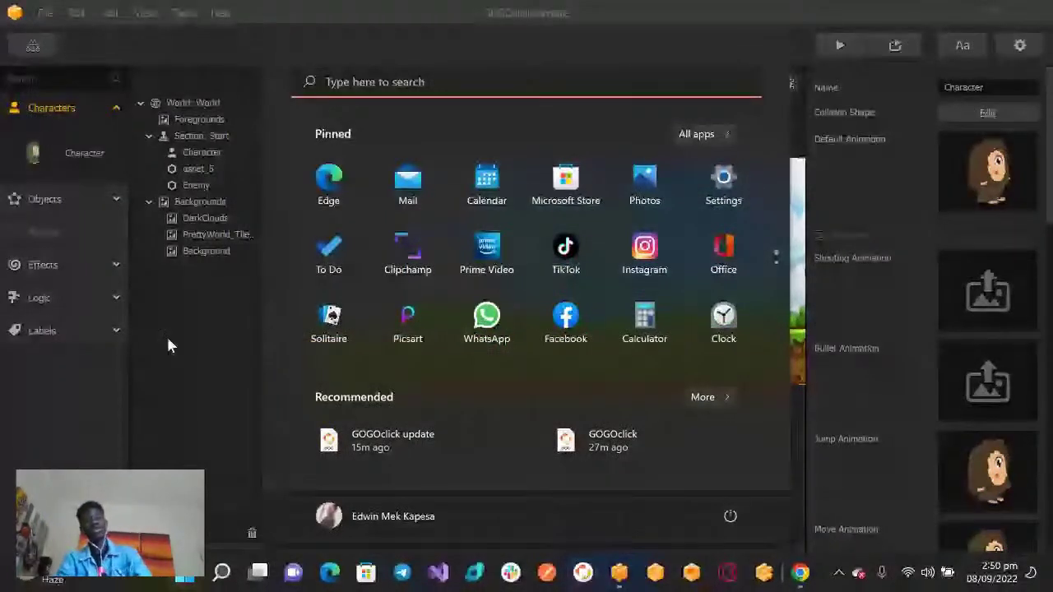
left_click(204, 298)
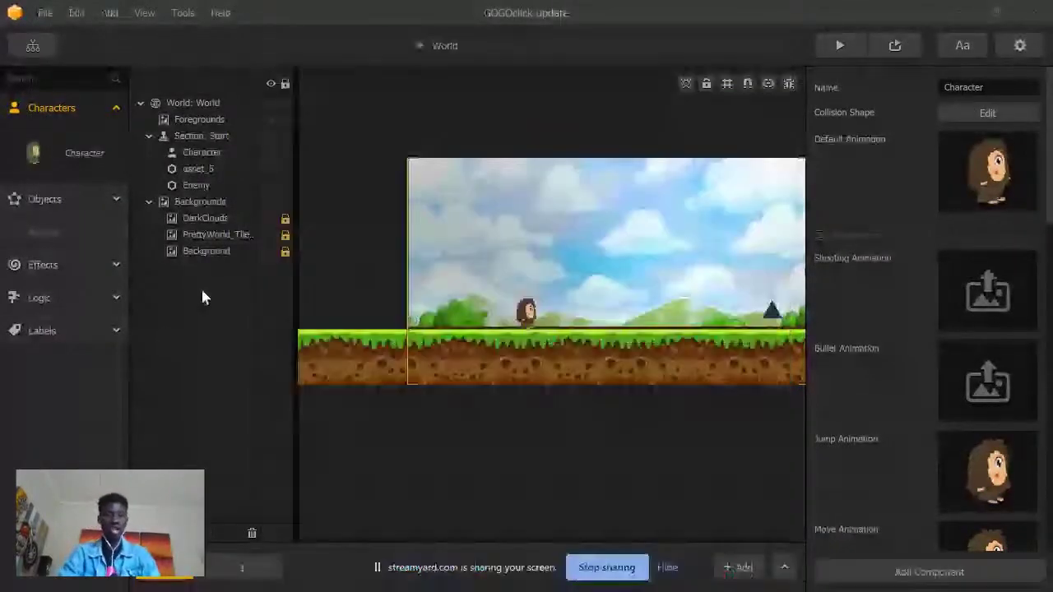
Step: Add a Light effect in the sky near the upper left corner of the Start section and colour it bright yellow
left_click(91, 201)
left_click(42, 405)
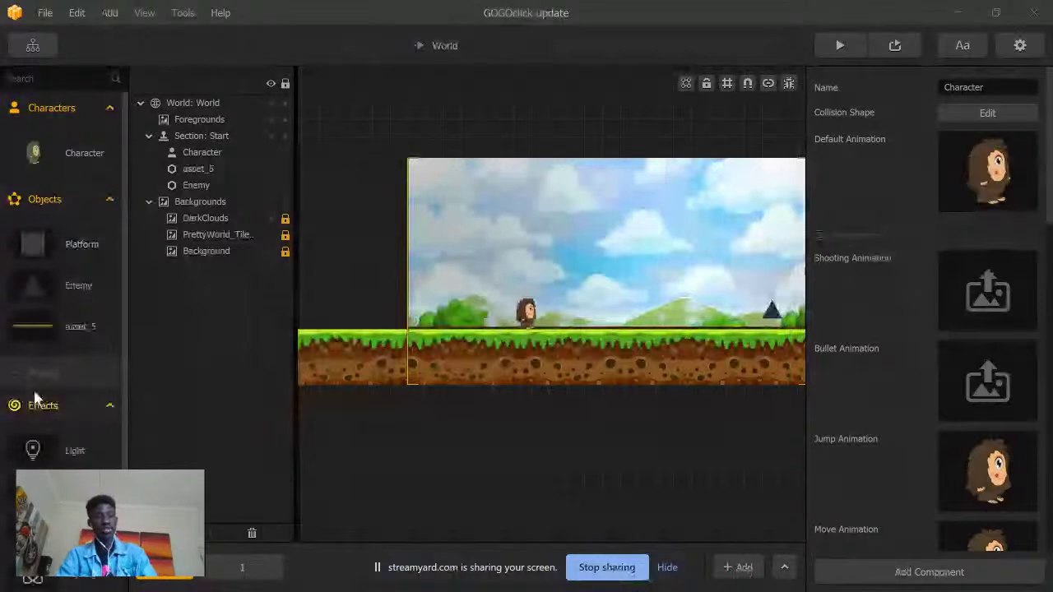
left_click_drag(33, 450, 456, 179)
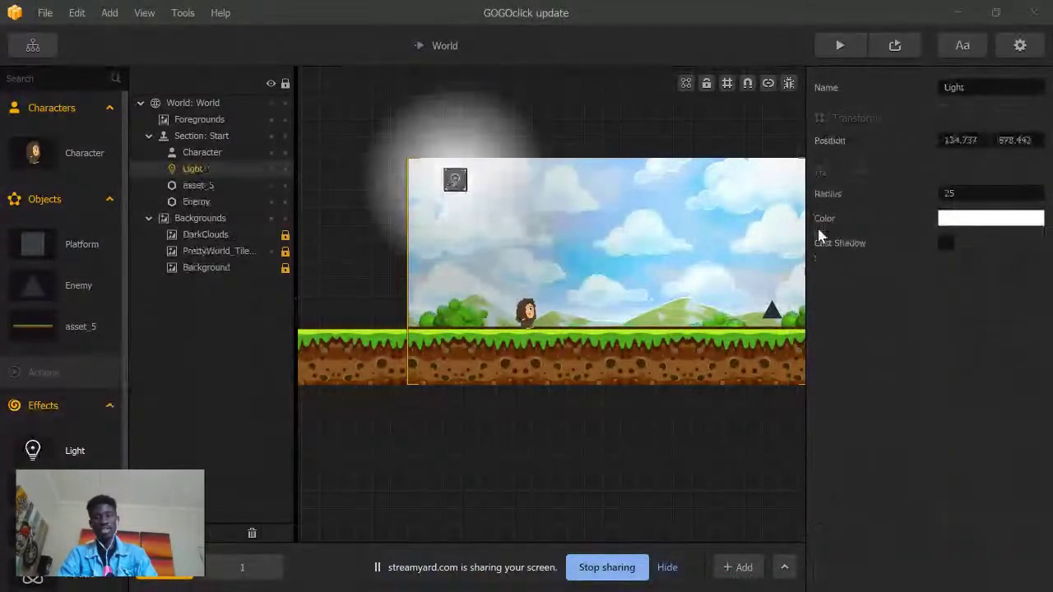
left_click(979, 230)
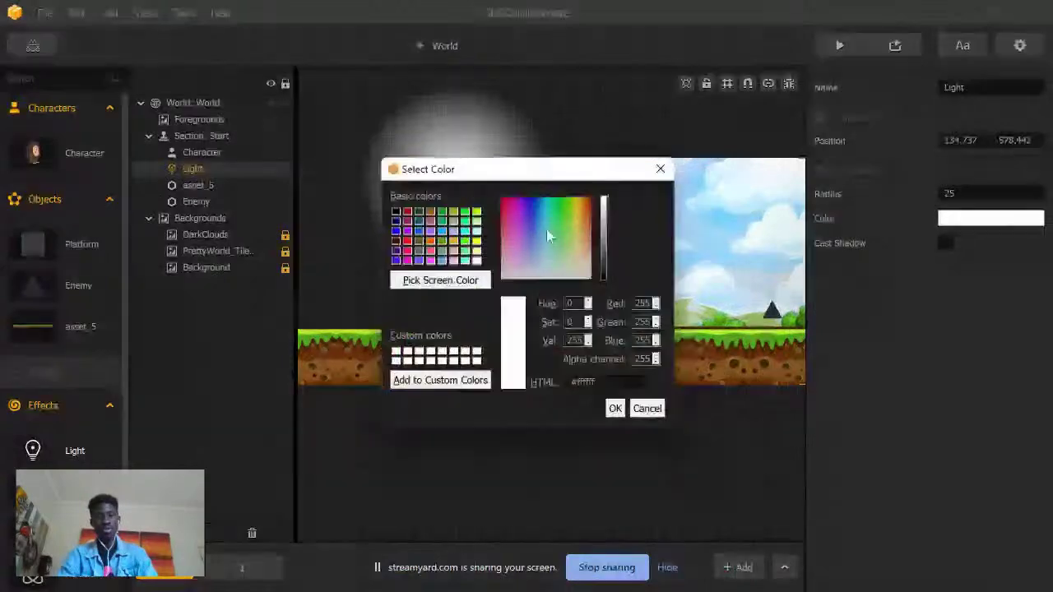
left_click(578, 210)
left_click_drag(572, 174, 864, 203)
left_click(907, 436)
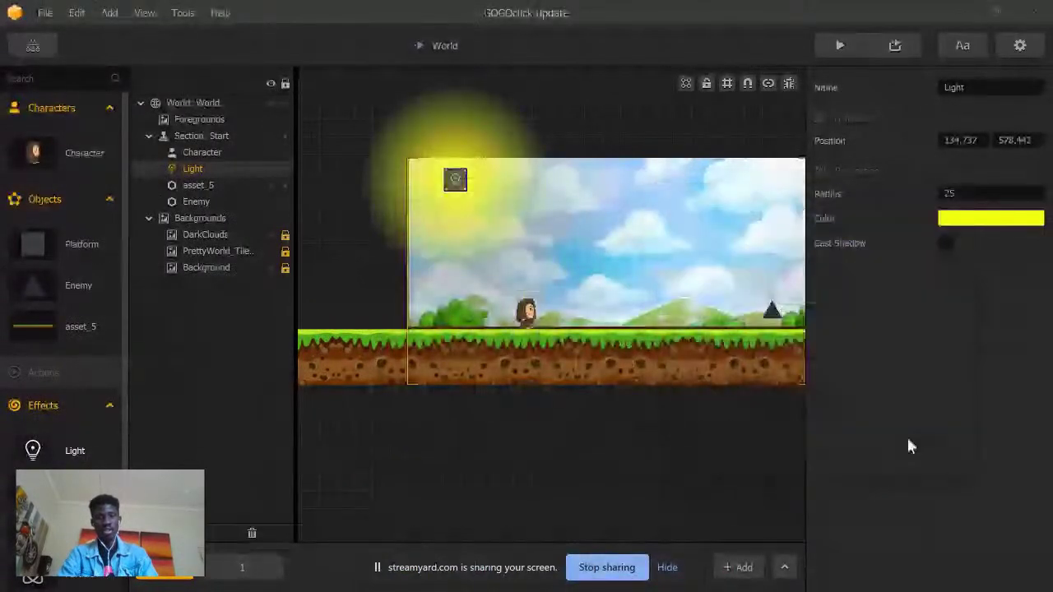
Step: Move the light slightly down and left to about 113, 551 and change its colour to golden yellow, RGB 255, 211, 85
mouse_move(460, 180)
left_mouse_down()
mouse_move(477, 192)
mouse_move(454, 189)
left_mouse_up()
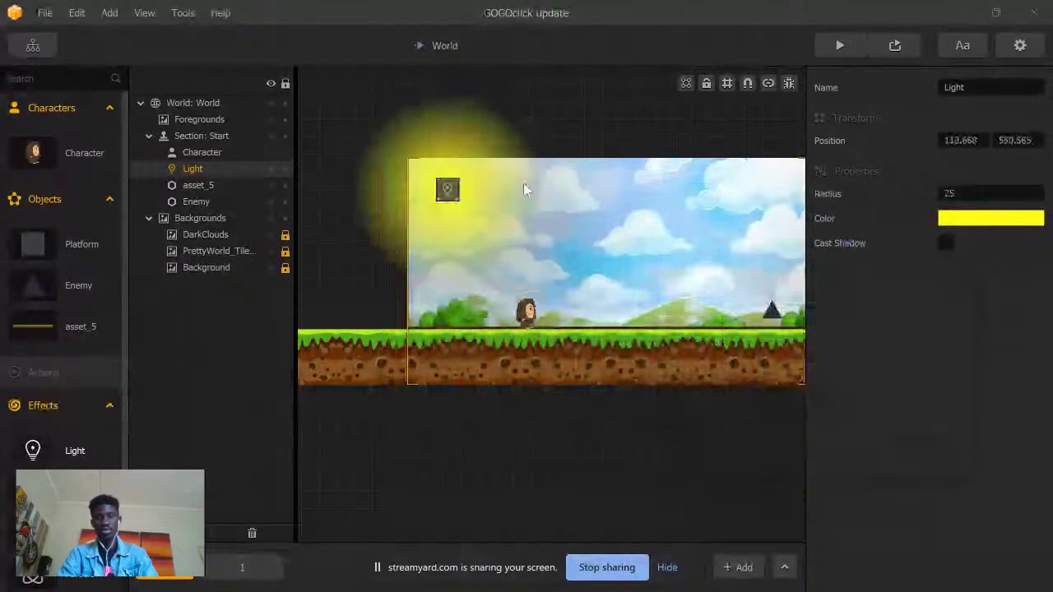
left_click(952, 219)
left_click(580, 224)
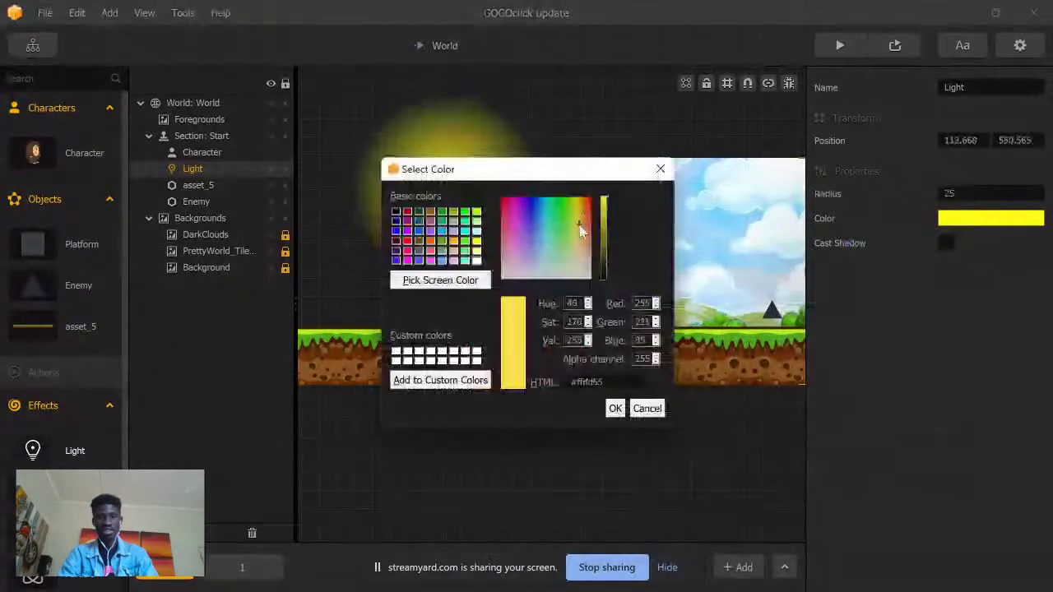
left_click(616, 409)
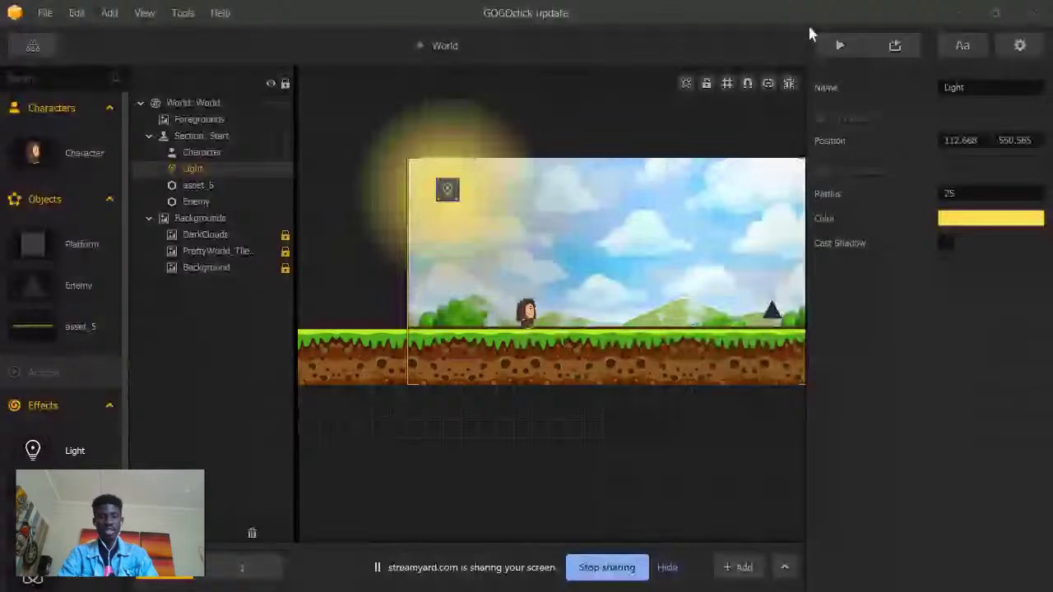
Step: Preview the game from the title screen to check the golden light and close the preview
left_click(840, 45)
left_click(477, 288)
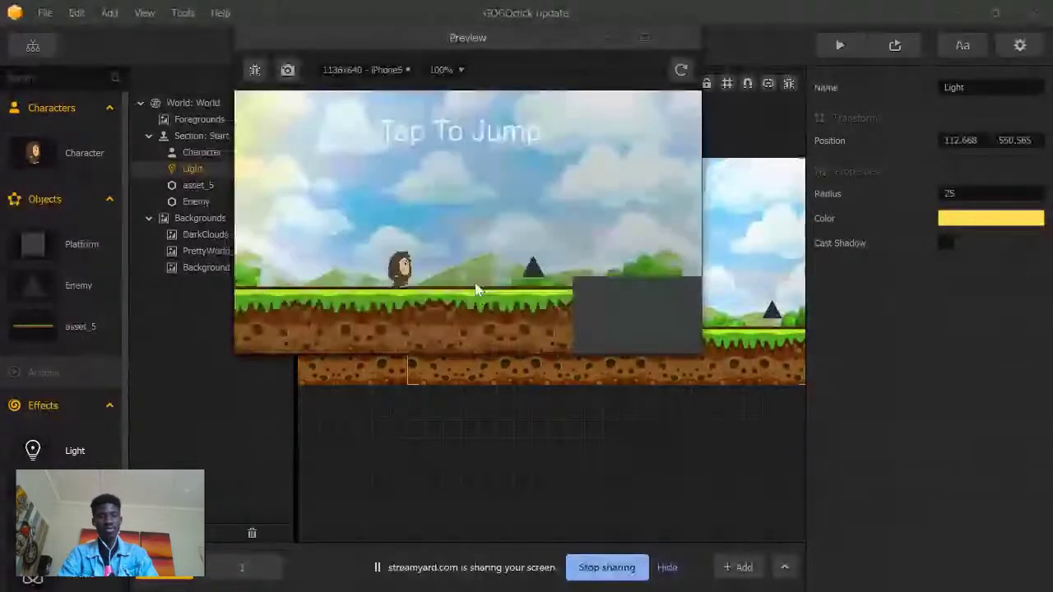
left_click(687, 36)
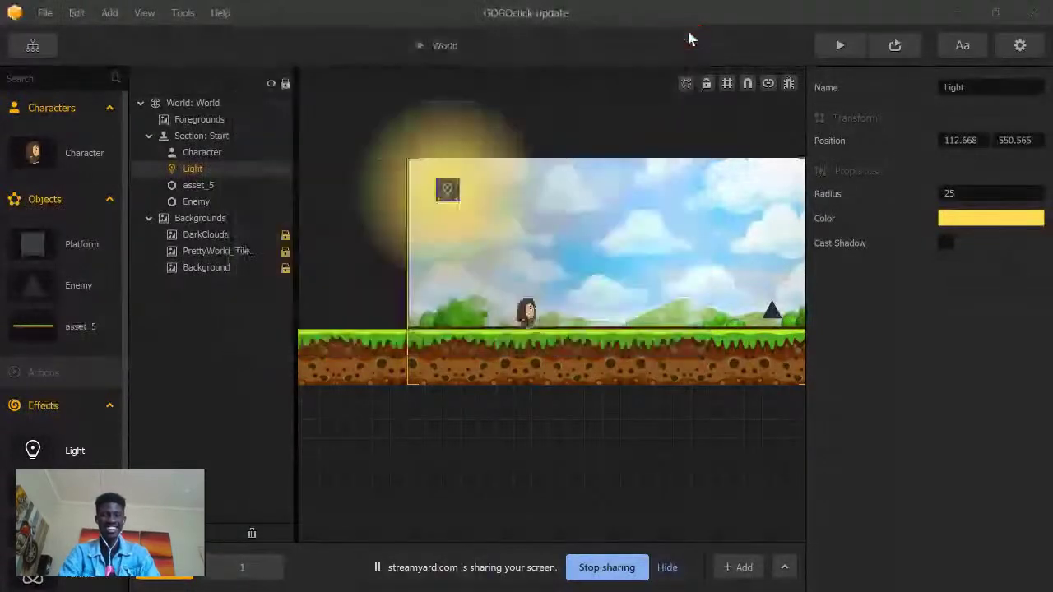
Step: Try out a Mirror effect on the ground ahead of the Character in a game preview and delete it
scroll(65, 329, "down", 3)
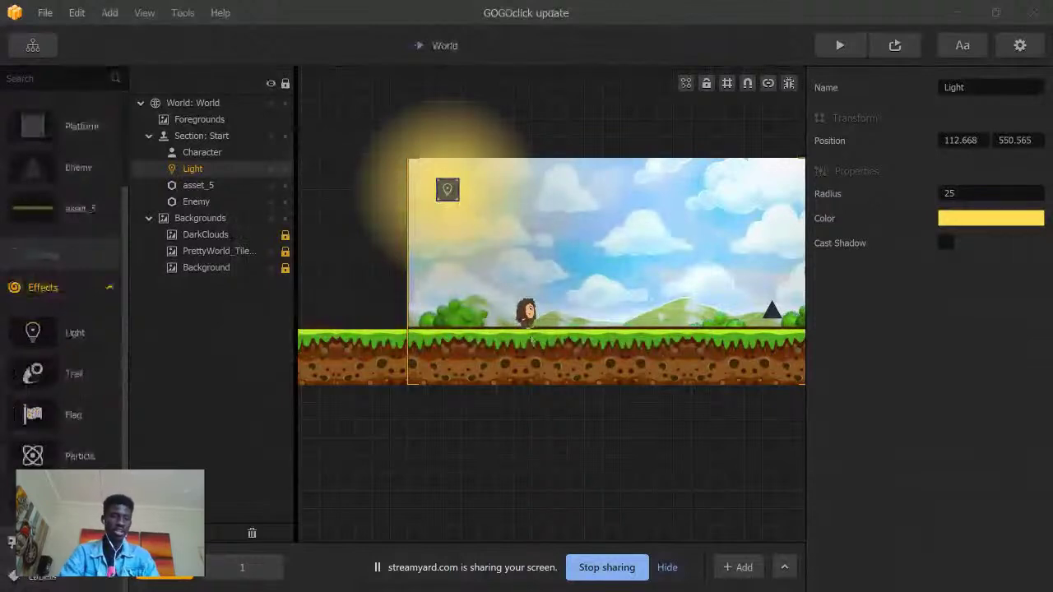
left_click_drag(33, 456, 186, 398)
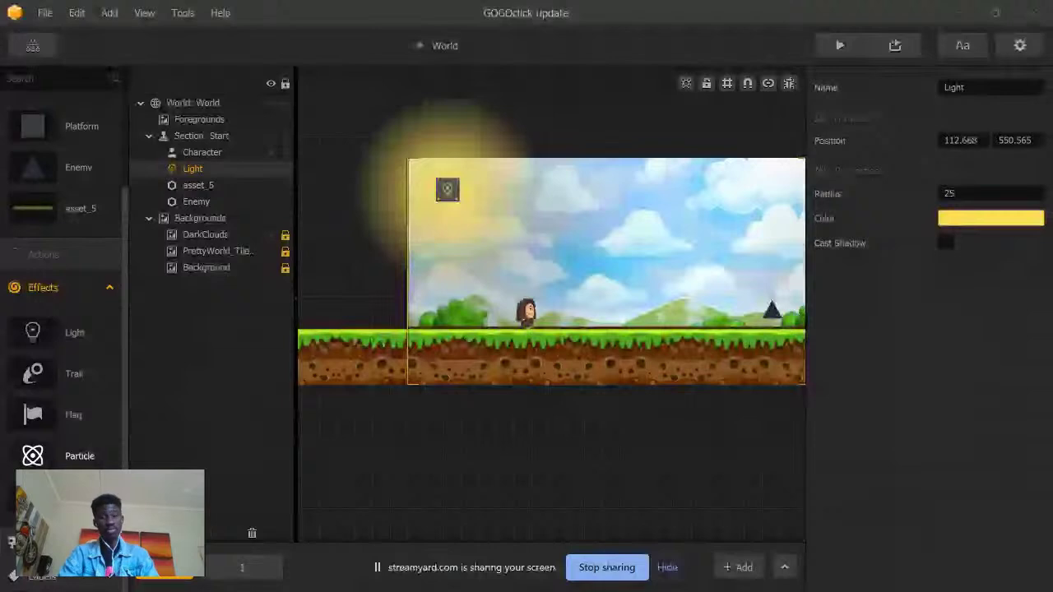
left_click_drag(33, 455, 598, 341)
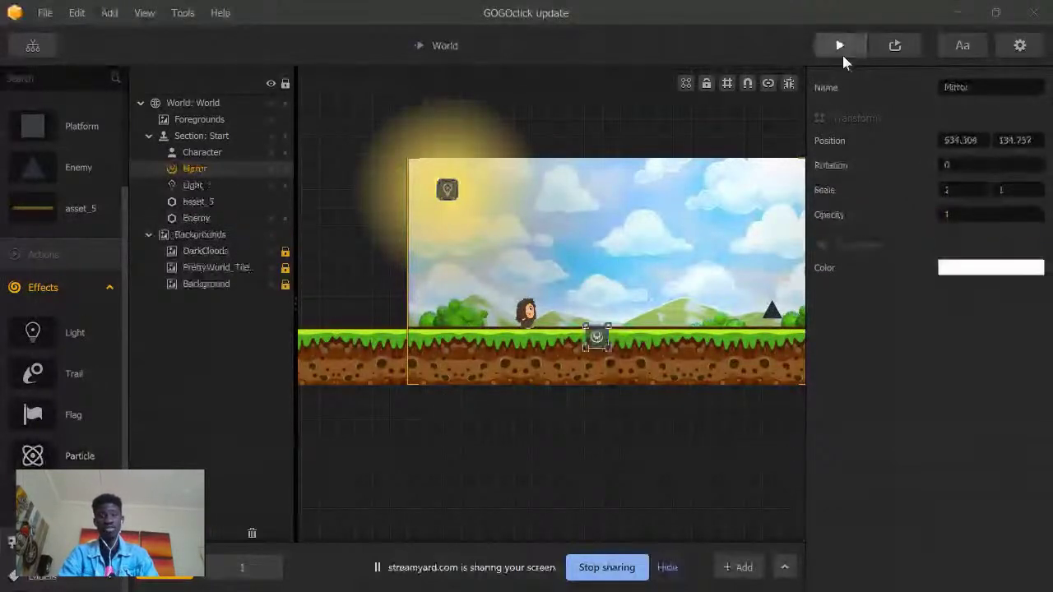
left_click(841, 51)
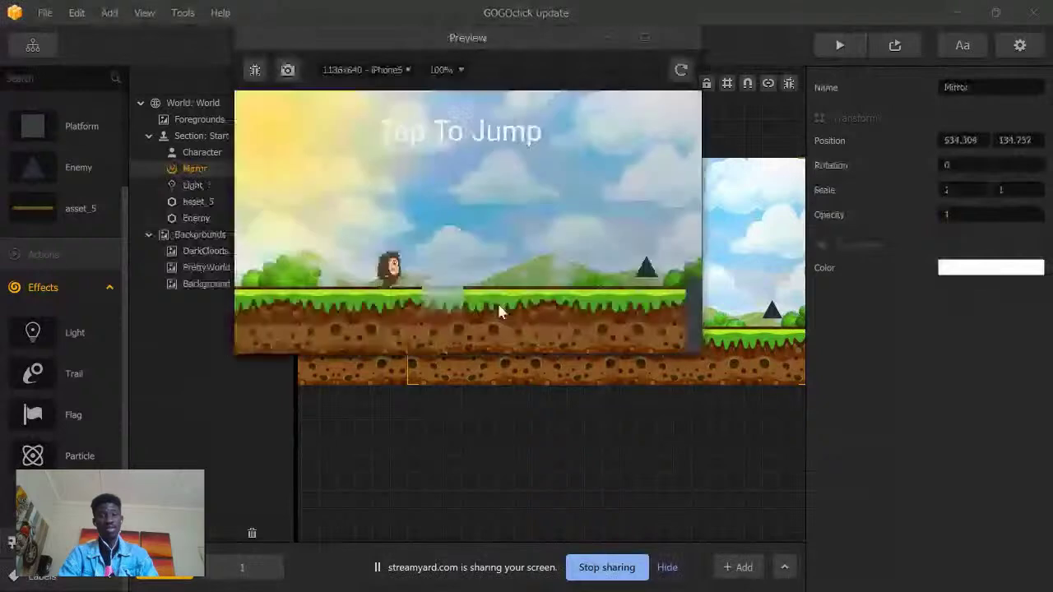
left_click(498, 306)
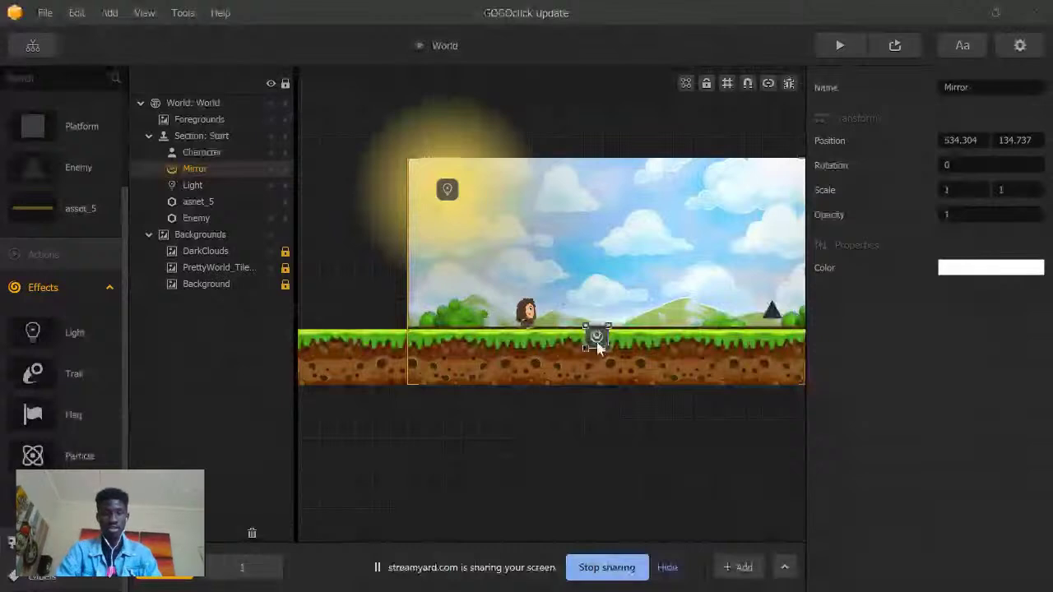
key("Delete")
Step: Try out a Particle effect on the ground just ahead of the Character in a game preview and delete it
left_click_drag(33, 456, 562, 344)
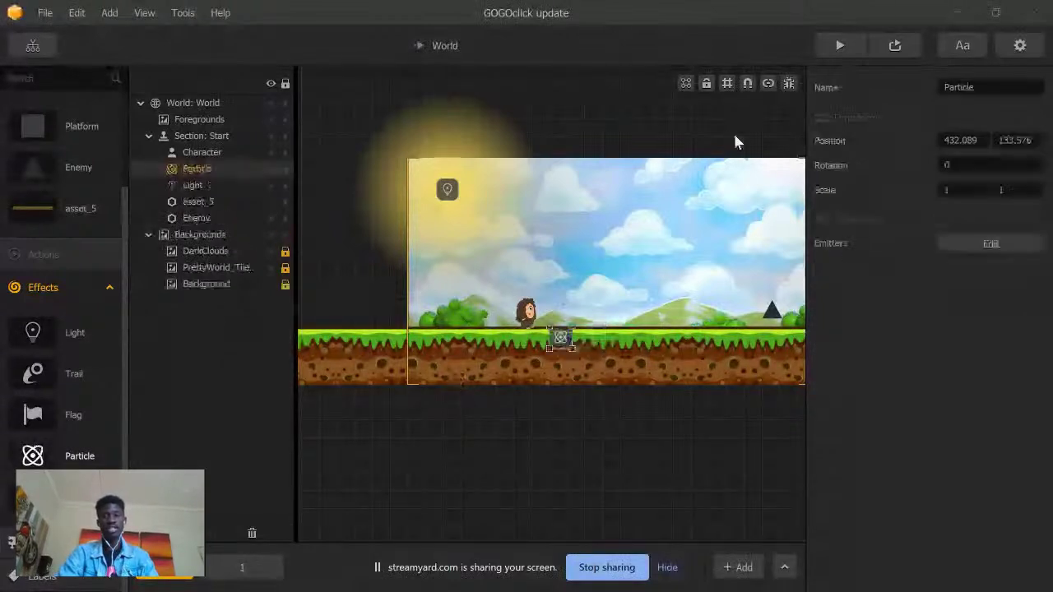
left_click(840, 45)
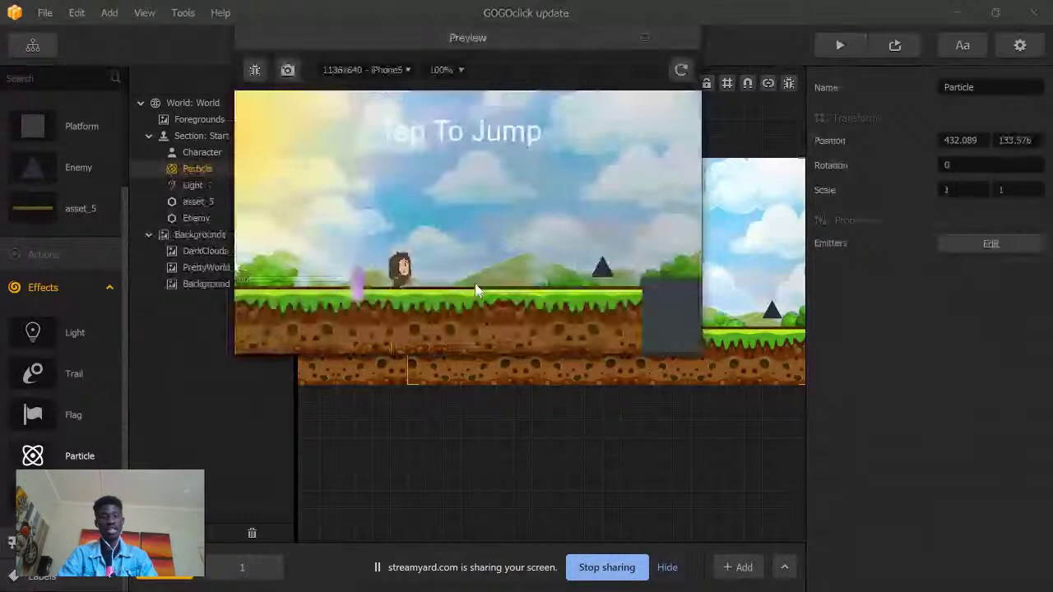
left_click(687, 41)
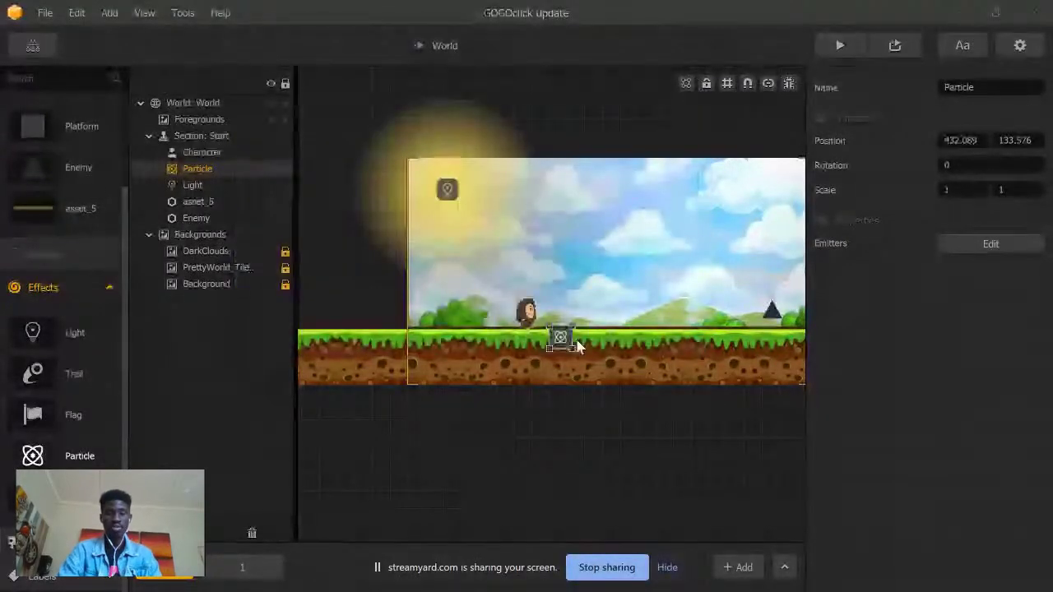
key("Delete")
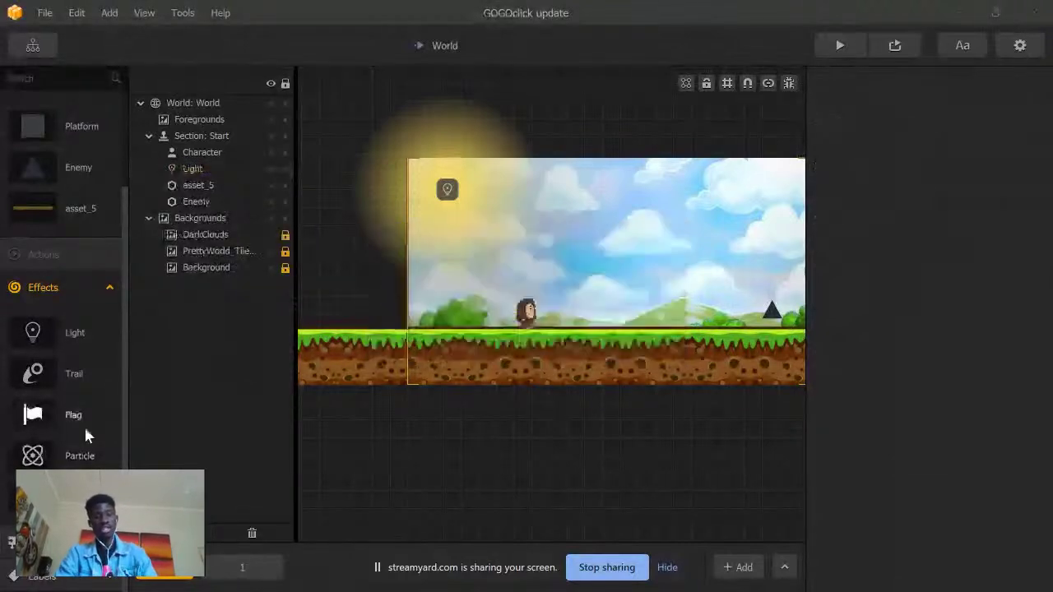
Step: Add a Default Font label reading "GOGO click" to the Start screen and position it near the middle at about 500, 357
left_click(40, 49)
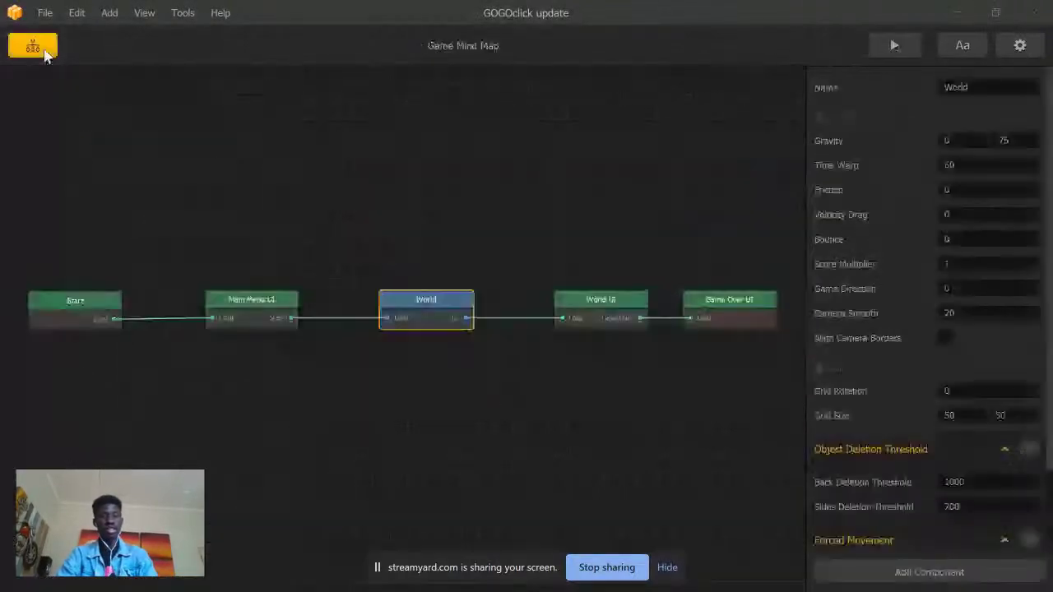
double_click(114, 301)
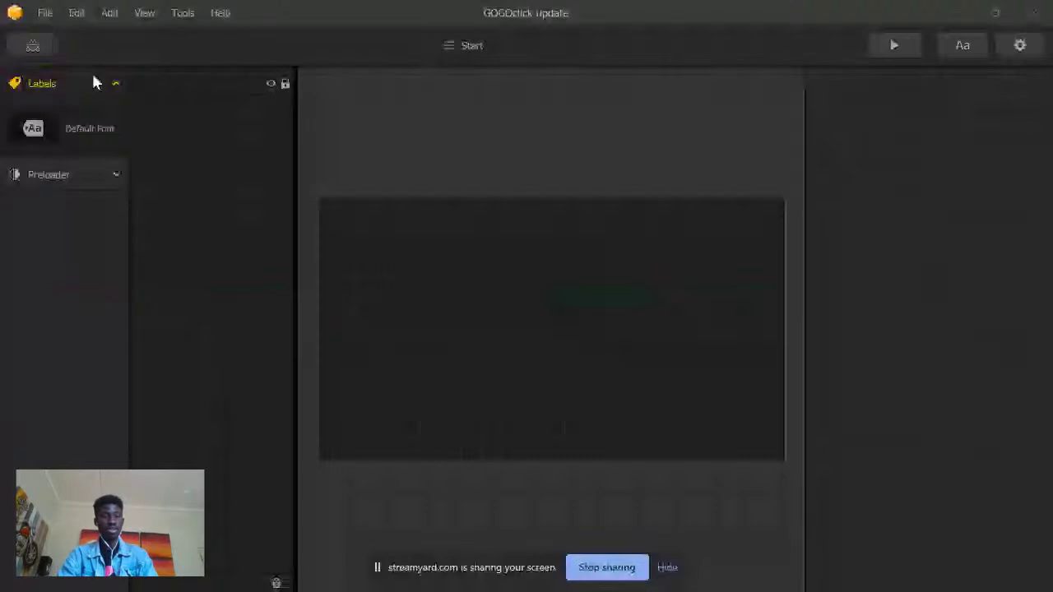
left_click_drag(33, 128, 499, 303)
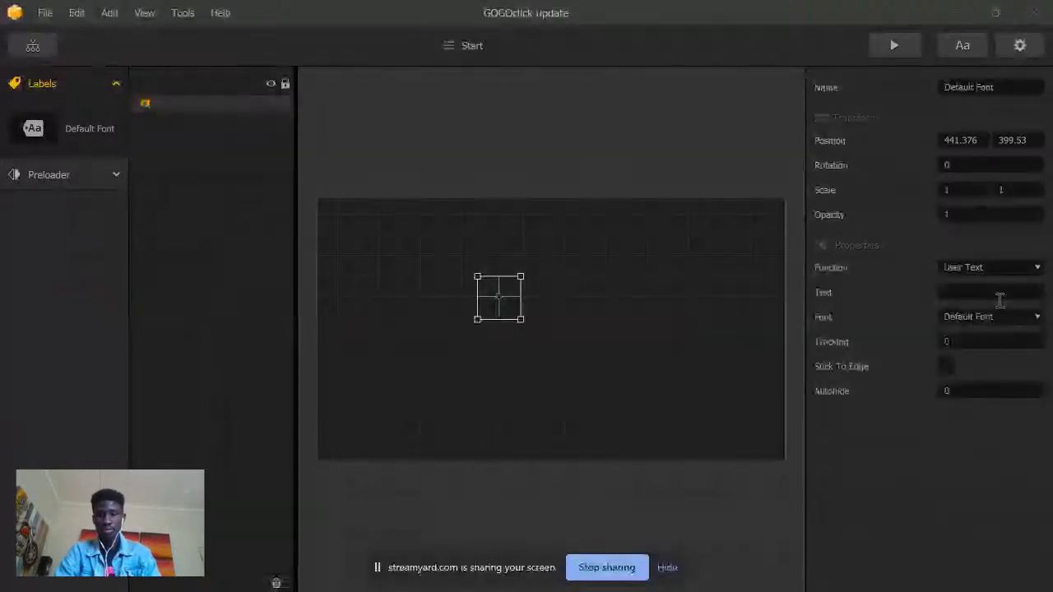
left_click(998, 295)
type("G")
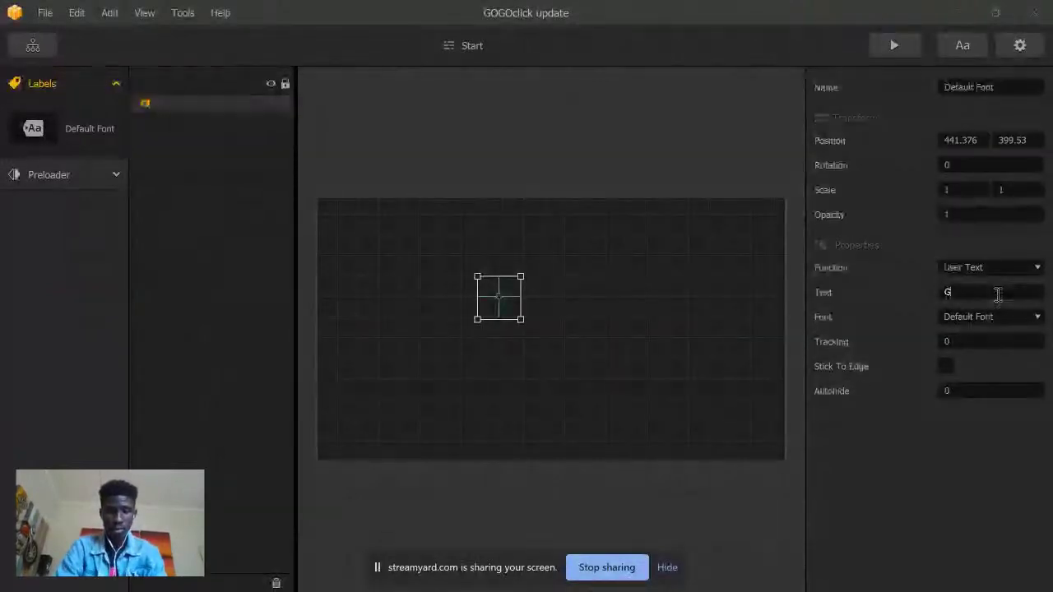
type("OGO ")
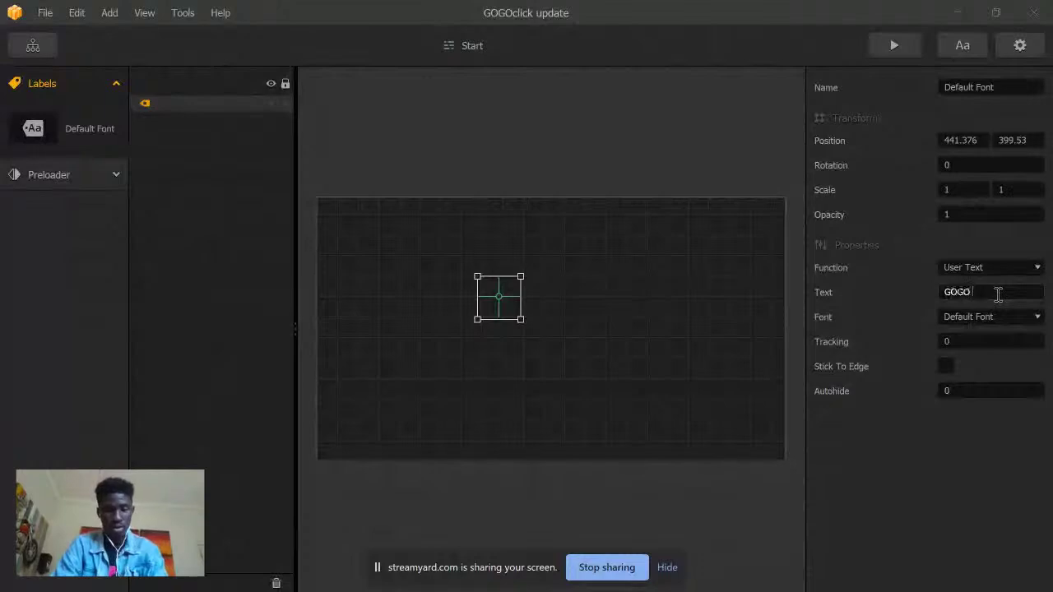
type("click")
key("Return")
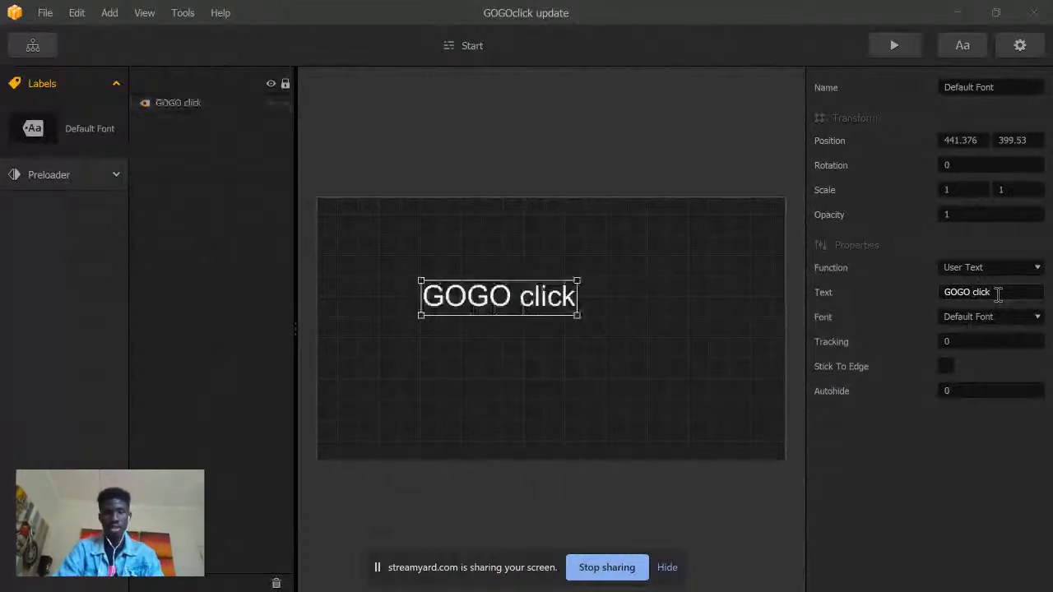
left_click_drag(476, 311, 501, 328)
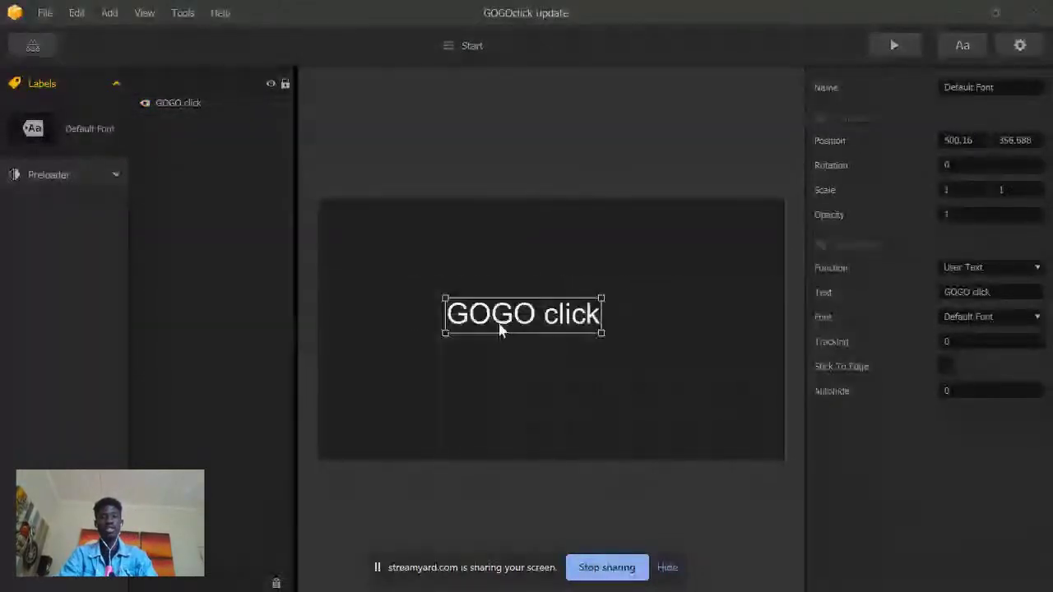
Step: Preview the game twice from the Start screen to check the new label and close the preview
left_click(889, 45)
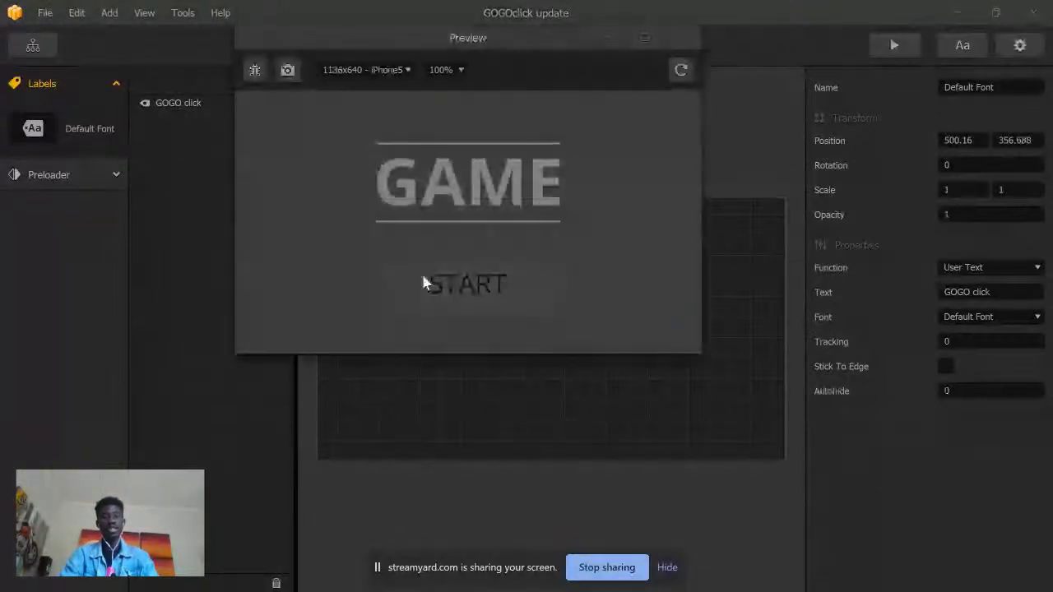
left_click(421, 271)
left_click(673, 37)
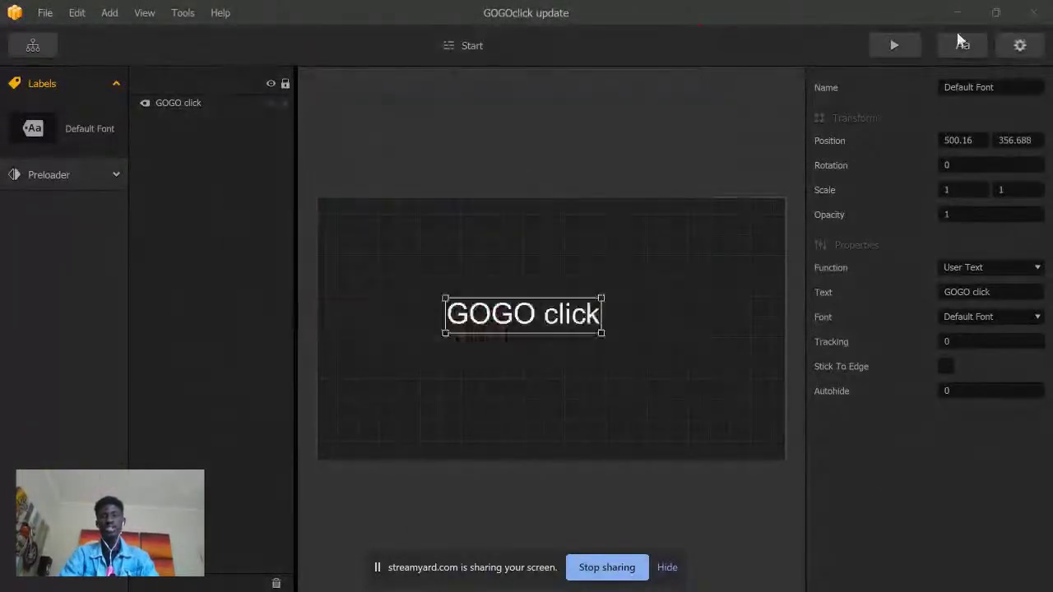
left_click(886, 49)
left_click(450, 273)
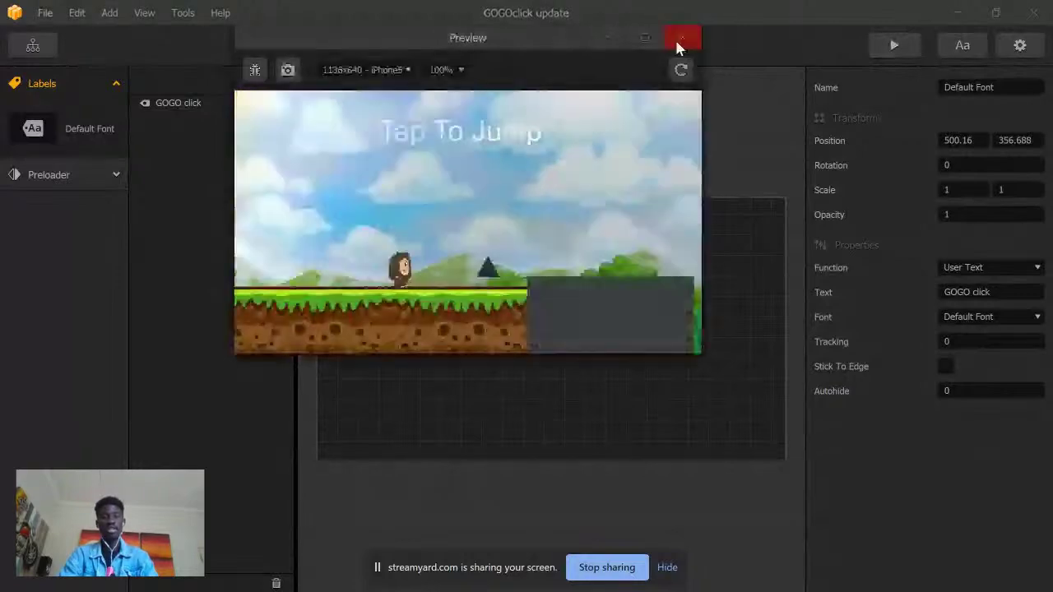
left_click(675, 38)
Step: Review the World scene and inspect the Jump button and Tap To Jump label in the World UI
left_click(37, 44)
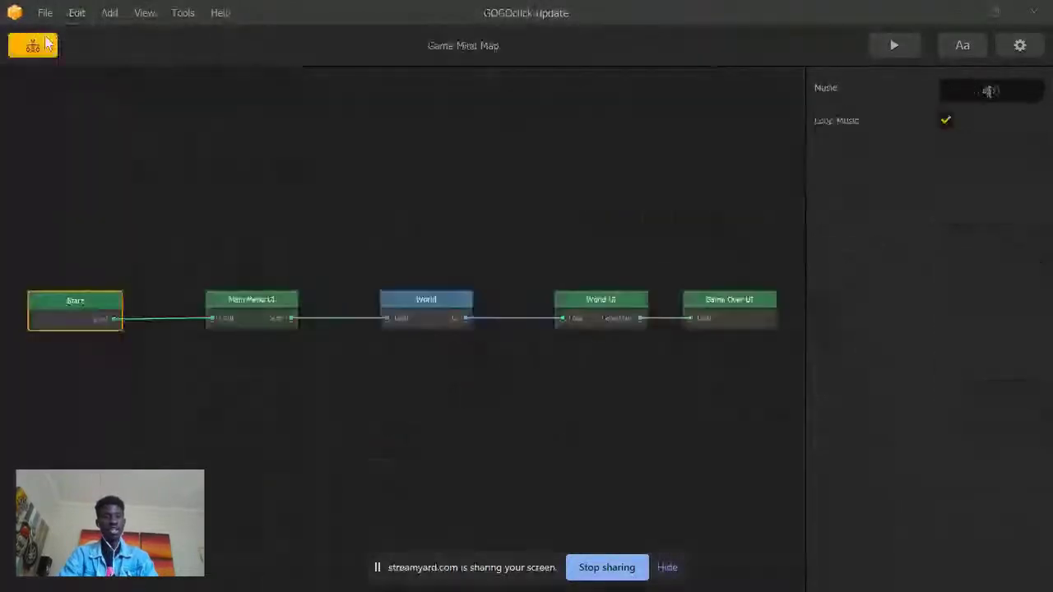
double_click(420, 315)
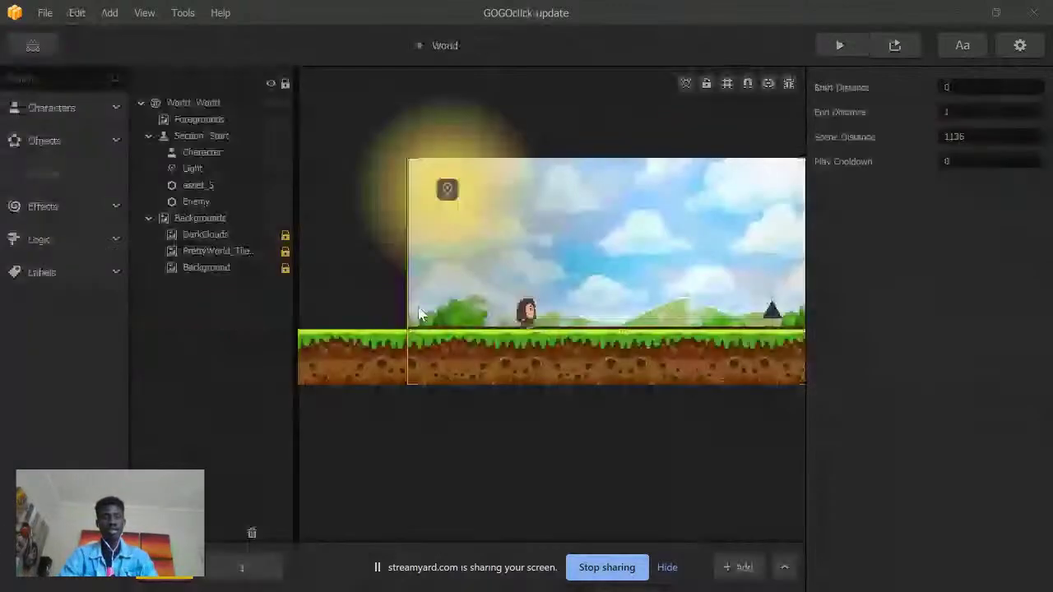
left_click(31, 46)
double_click(602, 315)
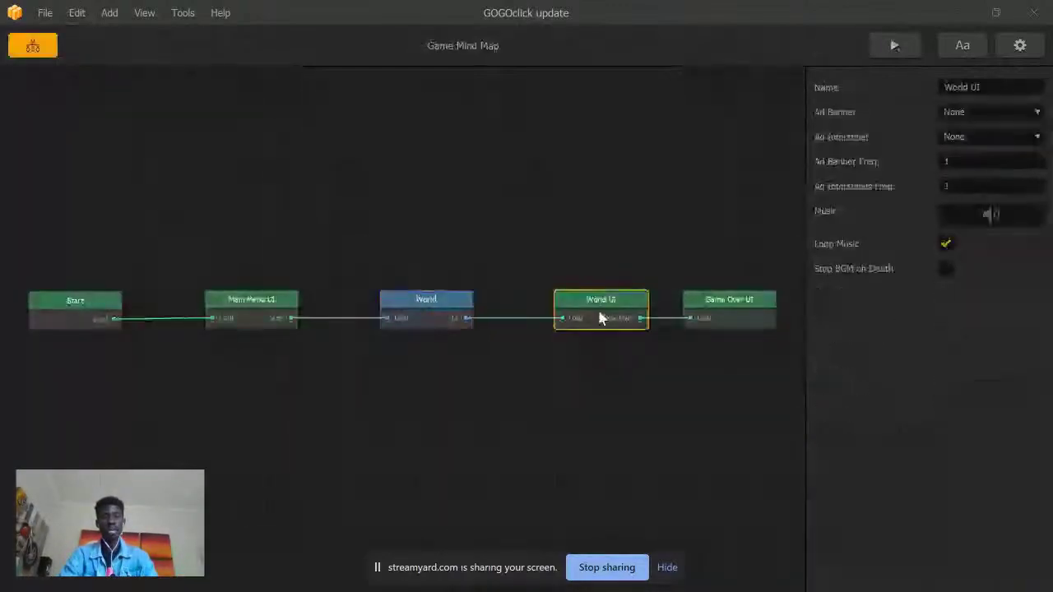
left_click(587, 234)
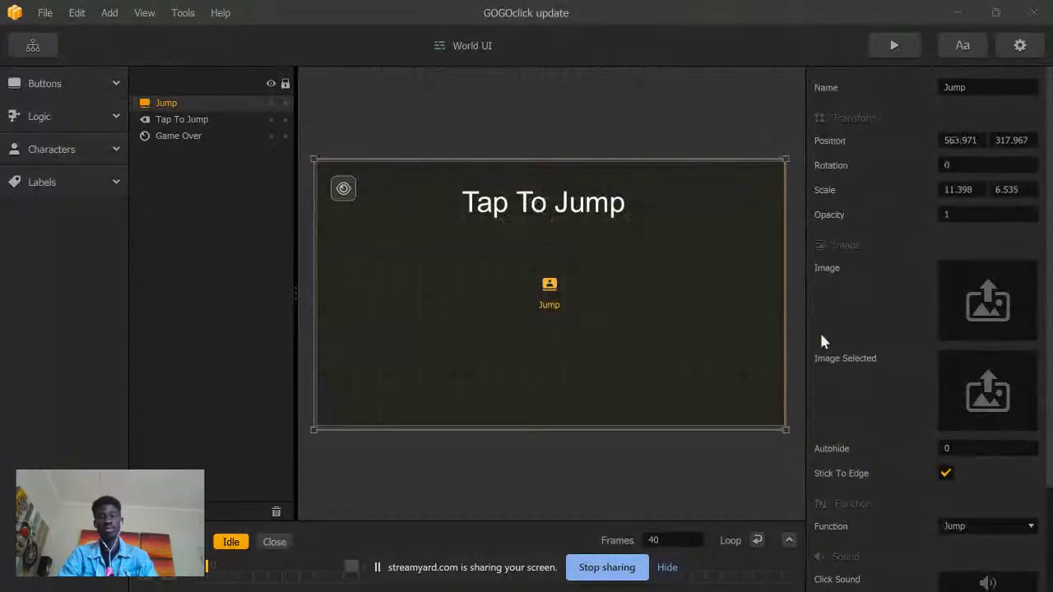
left_click(191, 125)
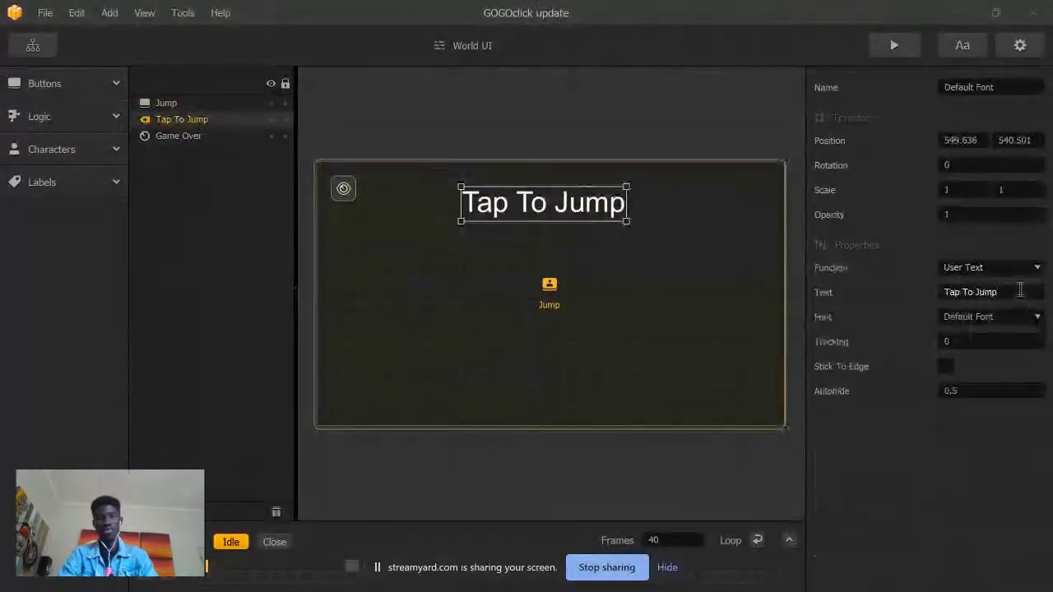
Step: Inspect the World node's settings in the Game Mind Map and open the Game Over UI
left_click(33, 45)
left_click(410, 324)
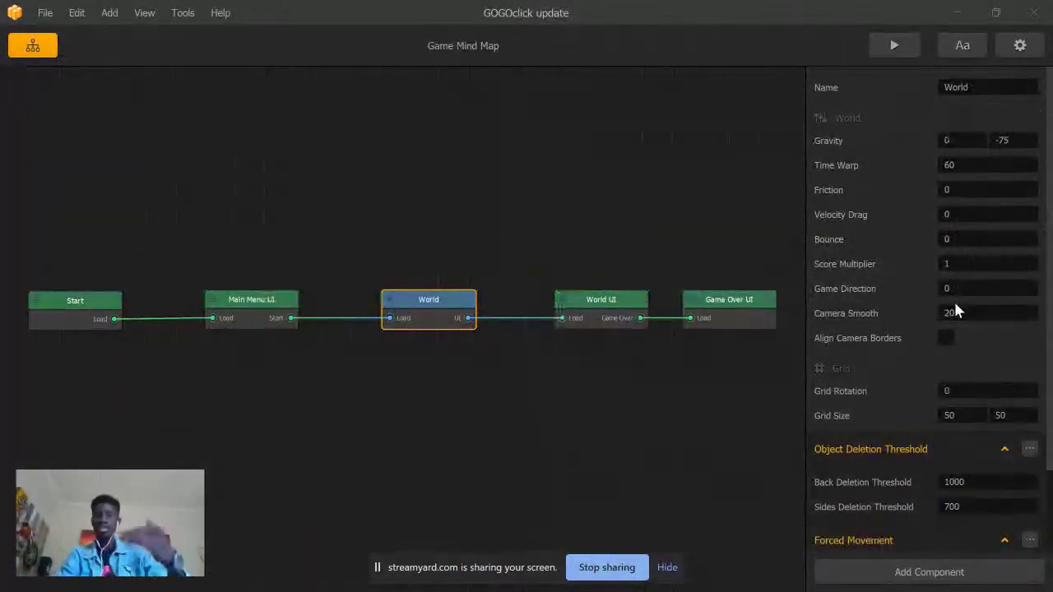
left_click(694, 318)
double_click(692, 319)
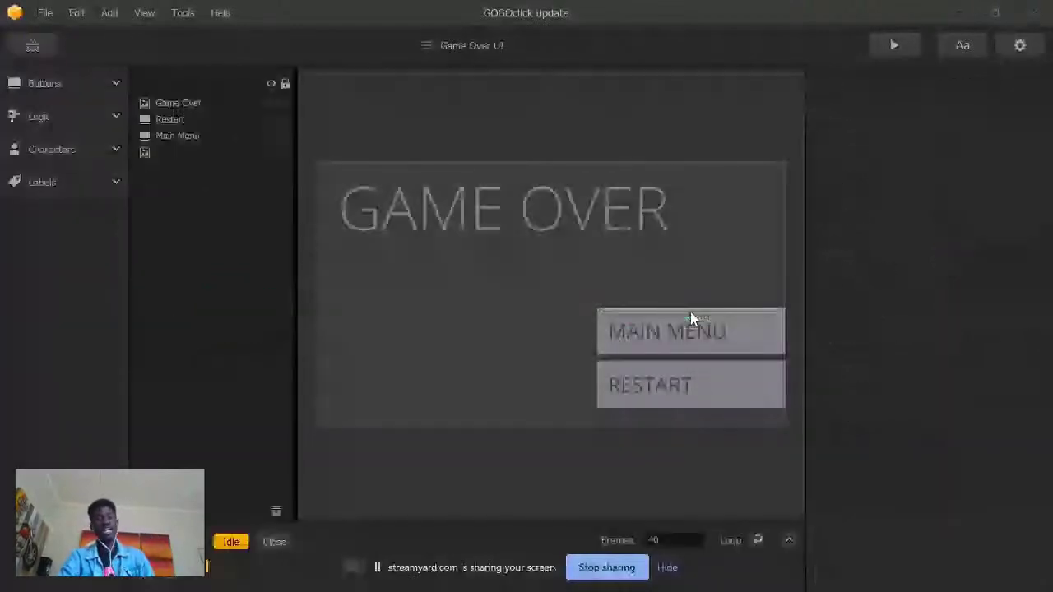
Step: Open the image asset tool, browse its Logo Splashes and Characters categories, enlarge its window and close it
left_click(397, 253)
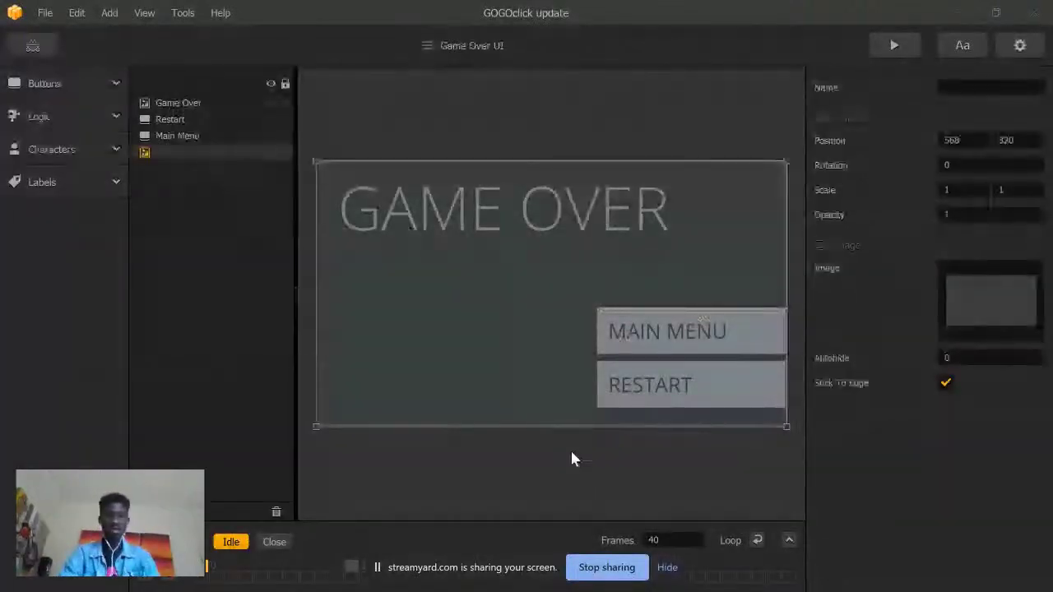
key("super")
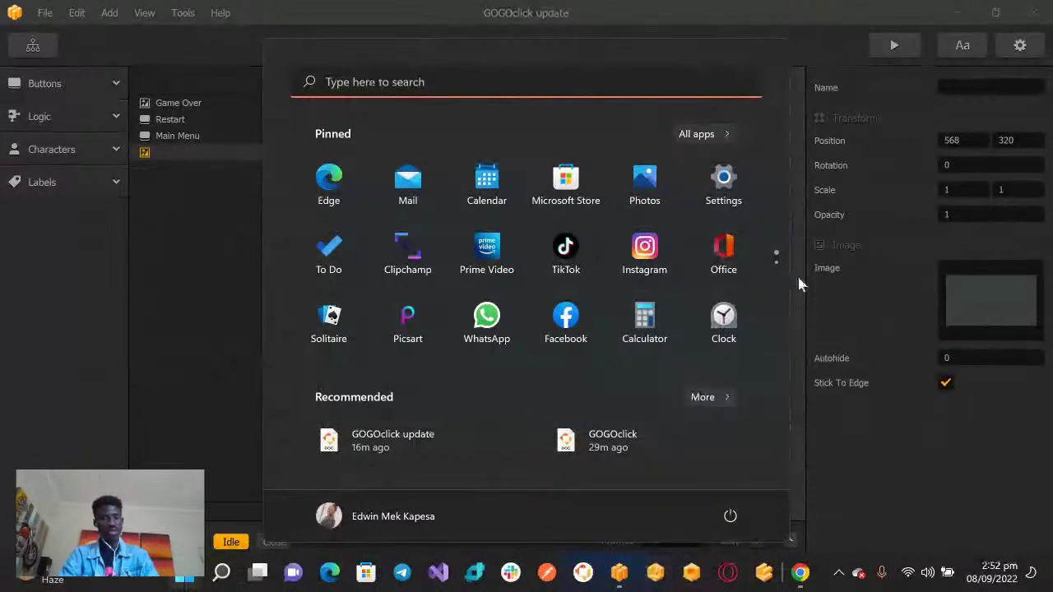
left_click(736, 8)
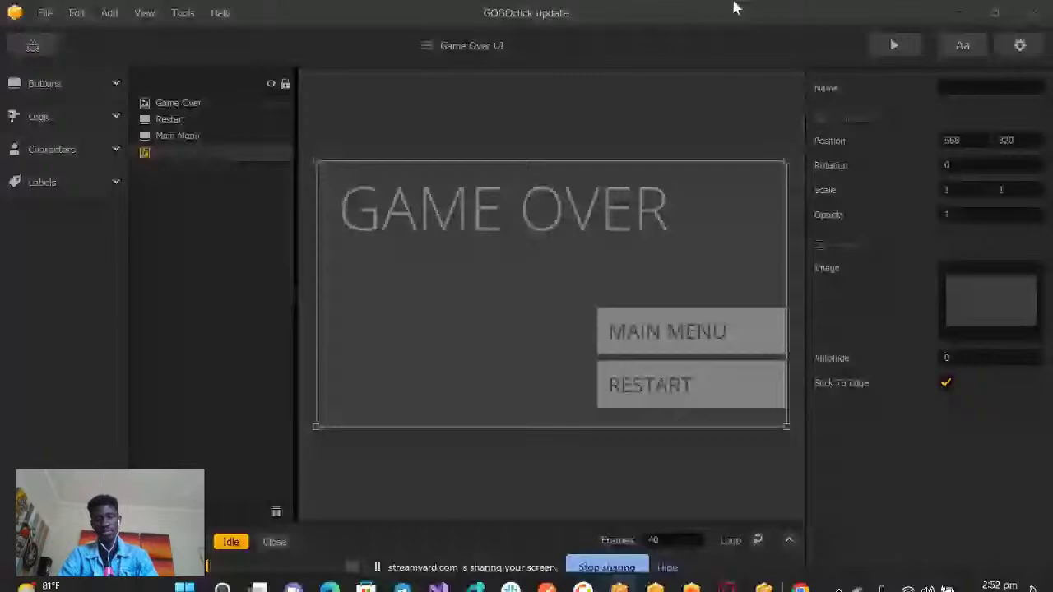
key("super")
left_click(692, 574)
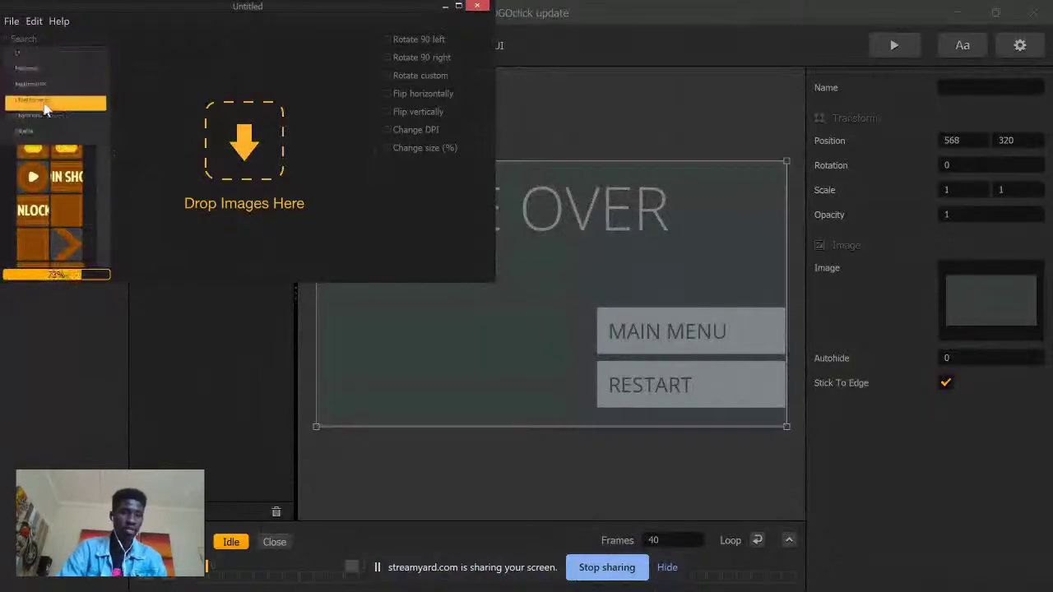
left_click(46, 103)
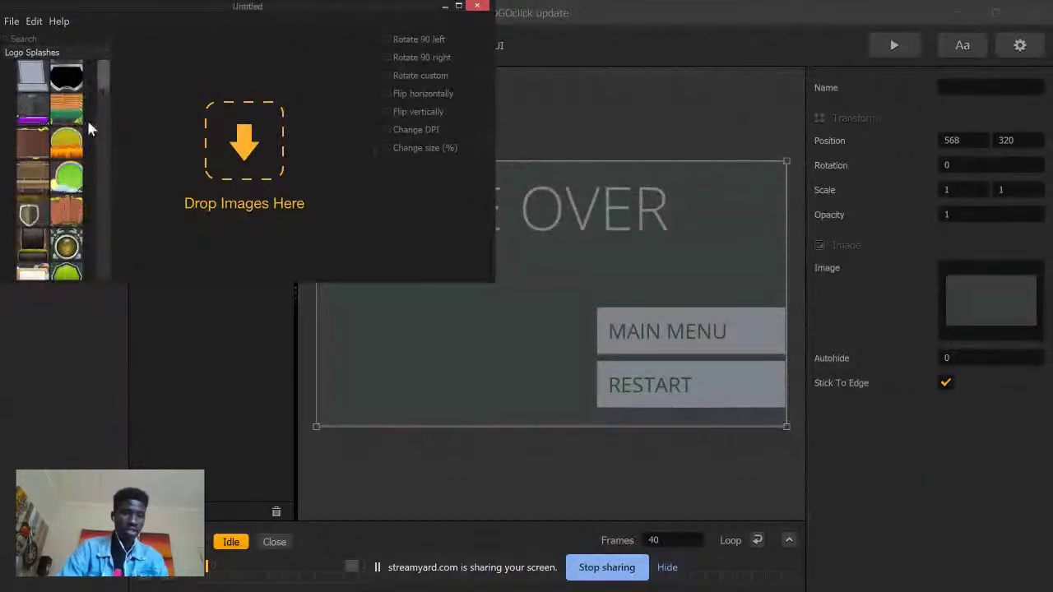
left_click(81, 51)
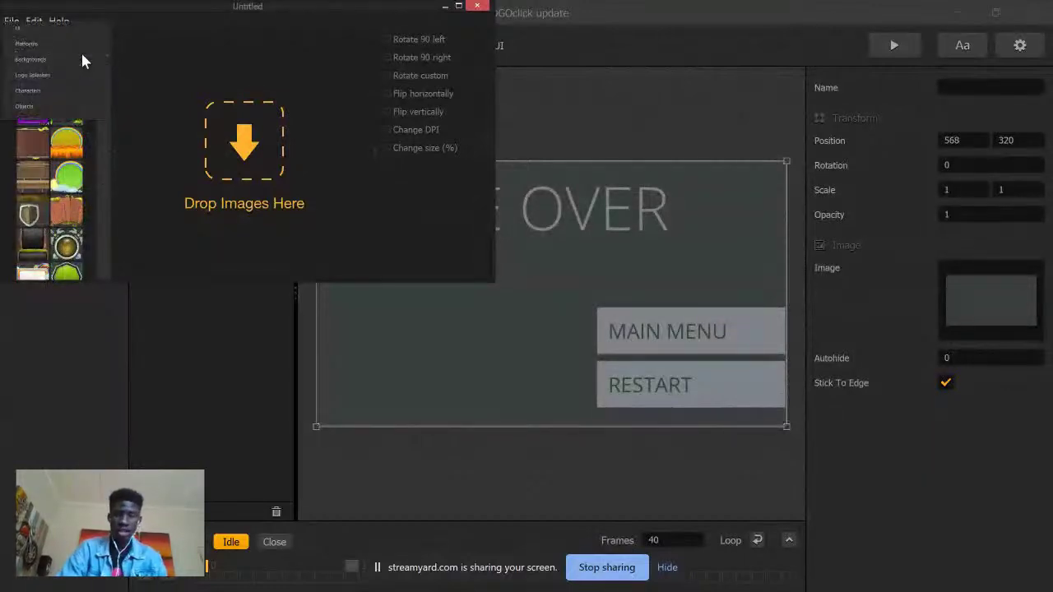
left_click(36, 98)
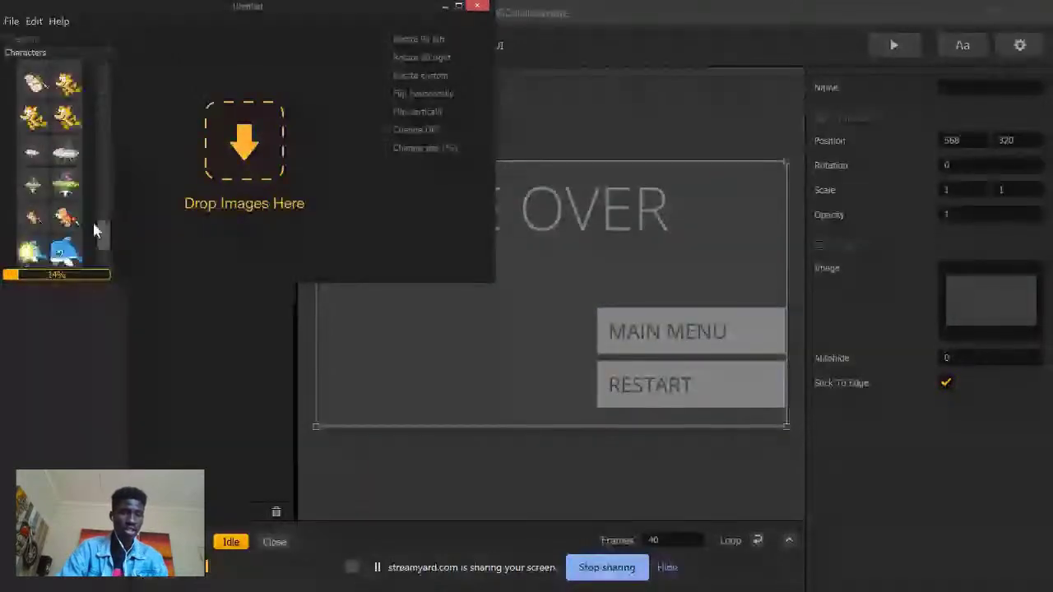
left_click_drag(223, 20, 406, 95)
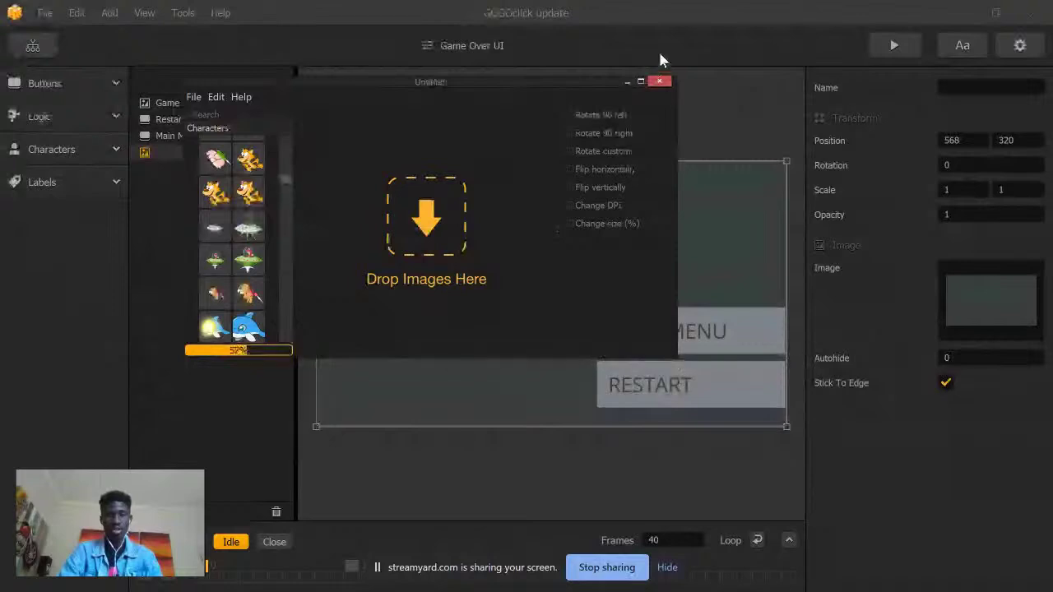
left_click_drag(676, 132, 975, 133)
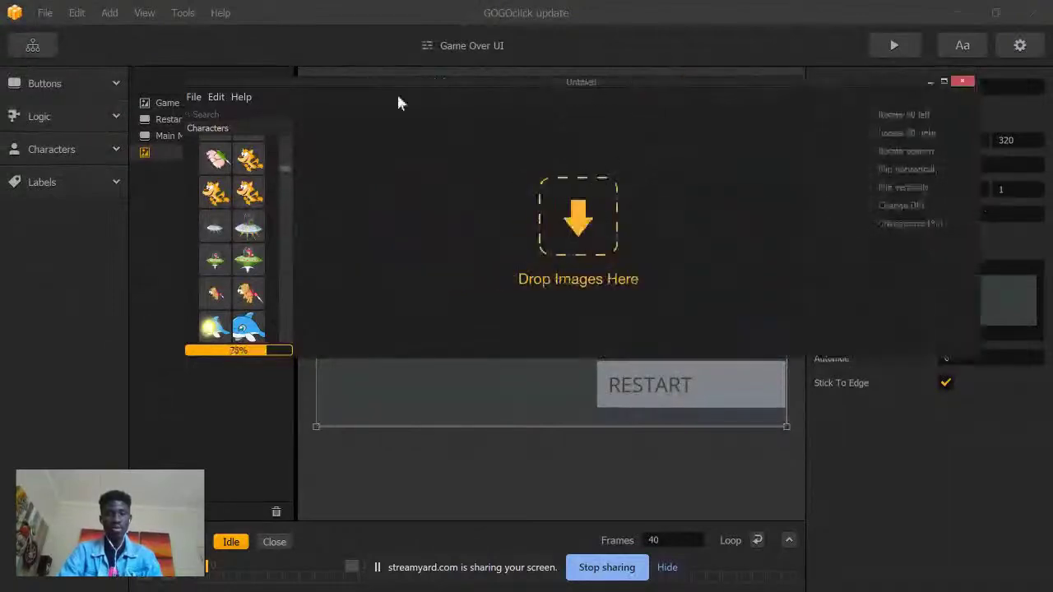
left_click(962, 82)
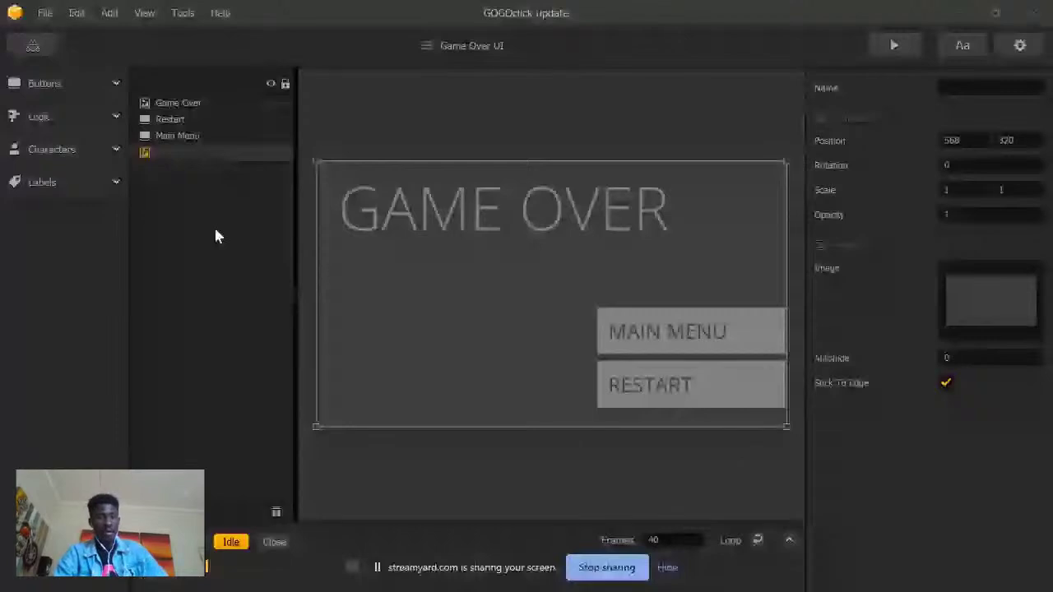
Step: Open the Main Menu UI from the Game Mind Map and select the GAME title image
left_click(40, 44)
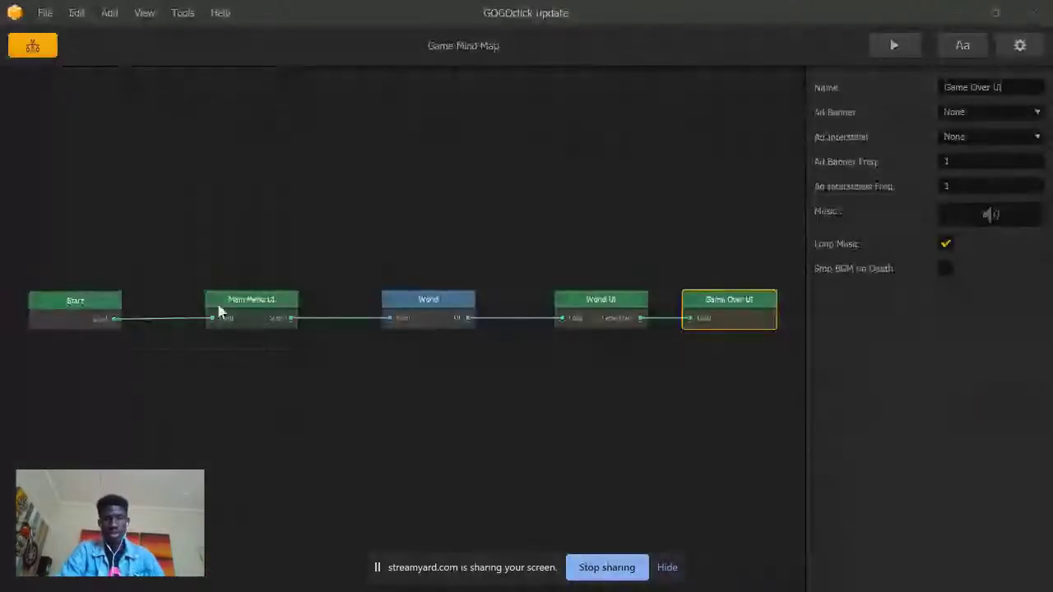
left_click(277, 315)
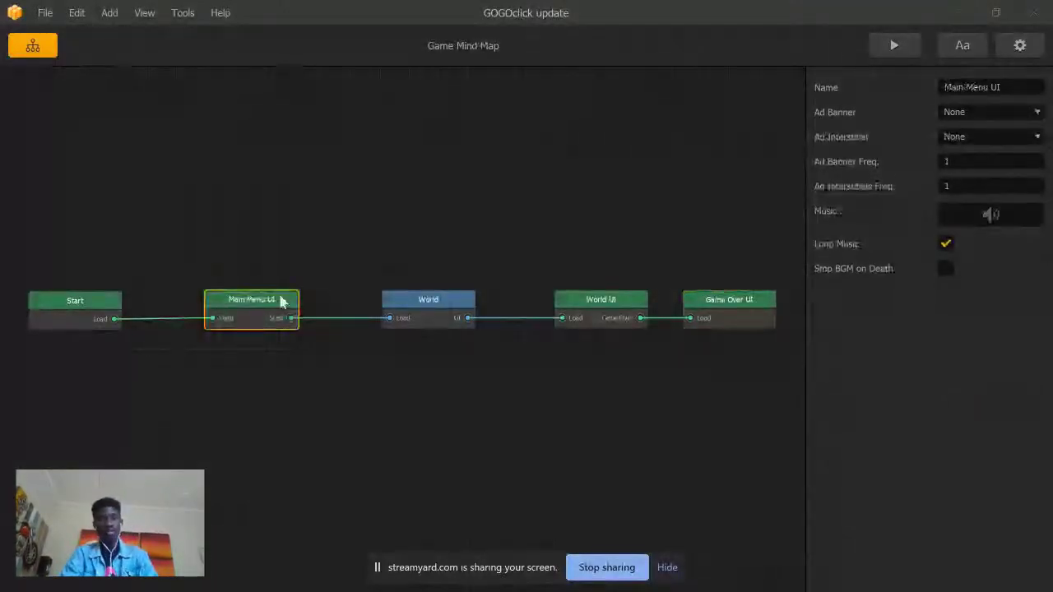
double_click(273, 302)
left_click(558, 261)
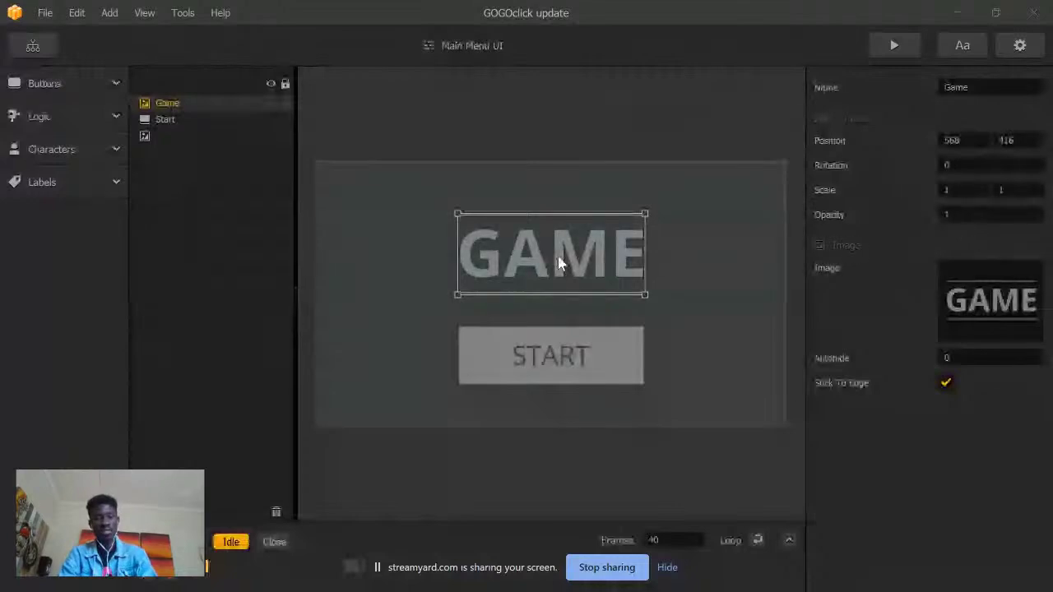
Step: Switch to File Explorer and open the UI folder inside BuildBox Room > SAAYA
key("super")
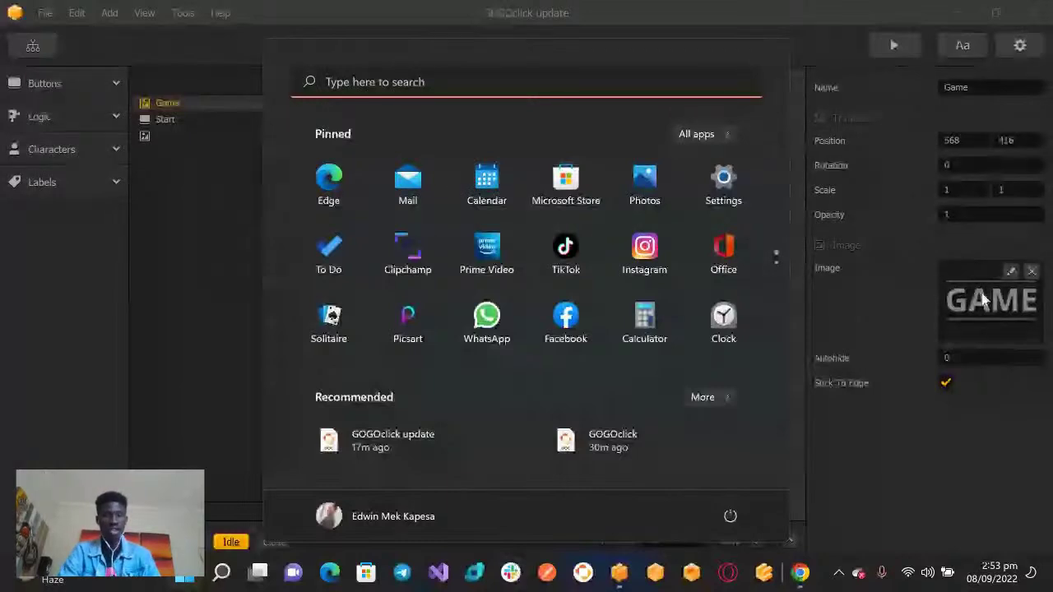
key("super")
key("super+Tab")
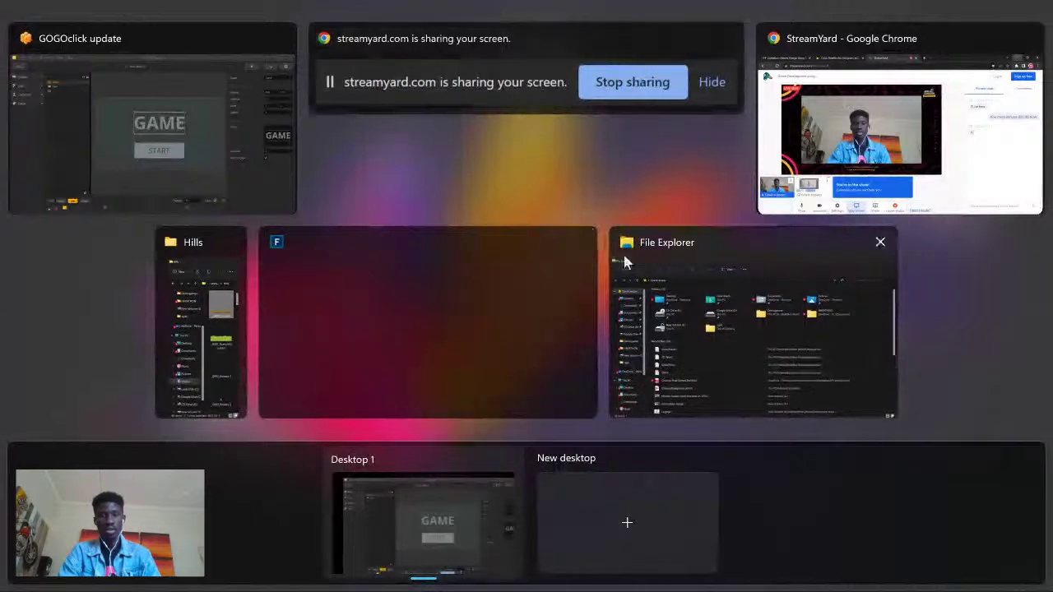
left_click(208, 321)
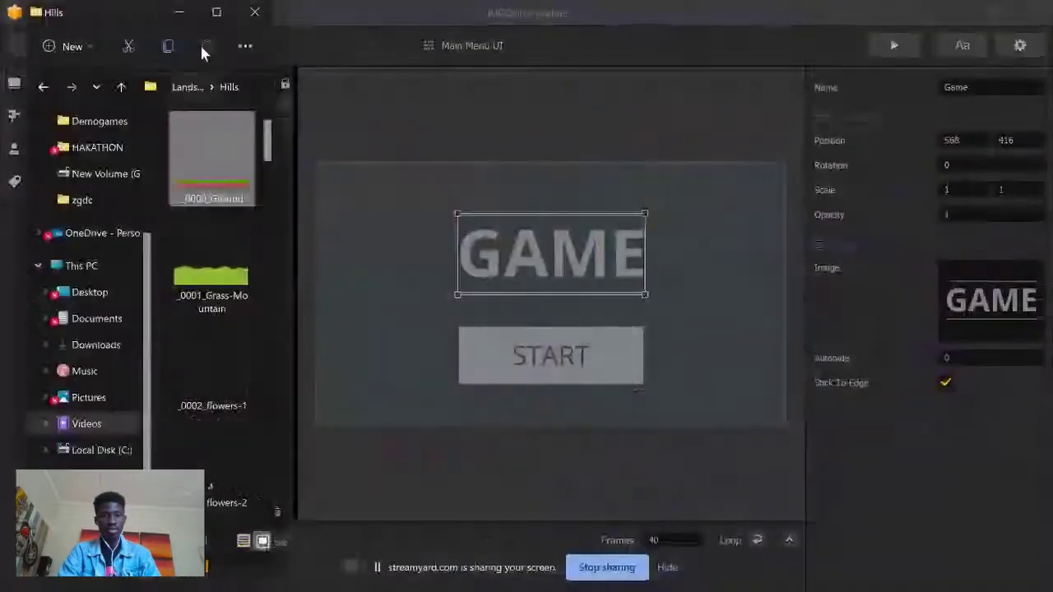
left_click(216, 12)
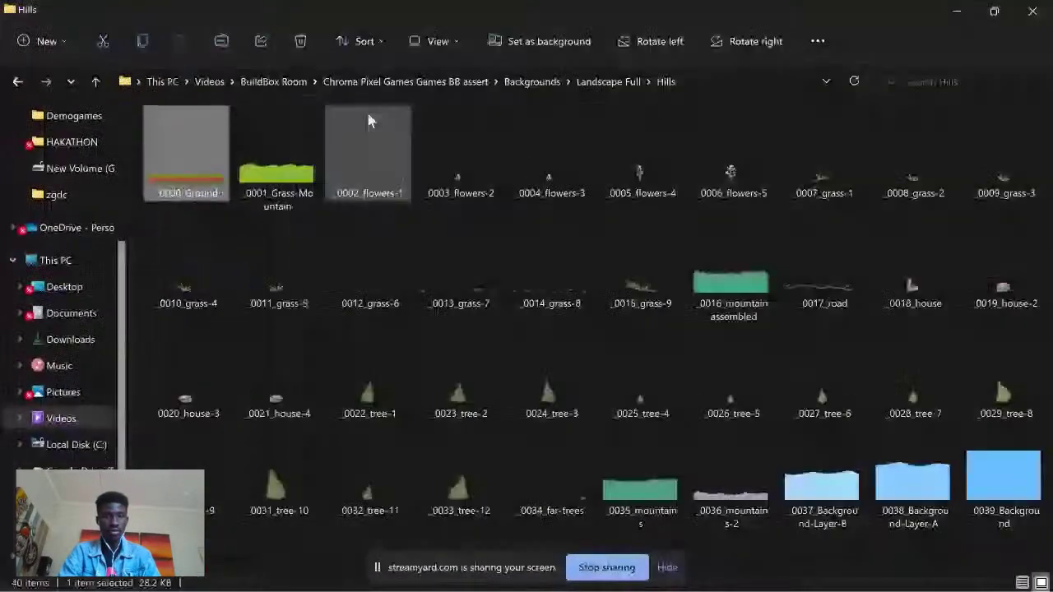
left_click(276, 81)
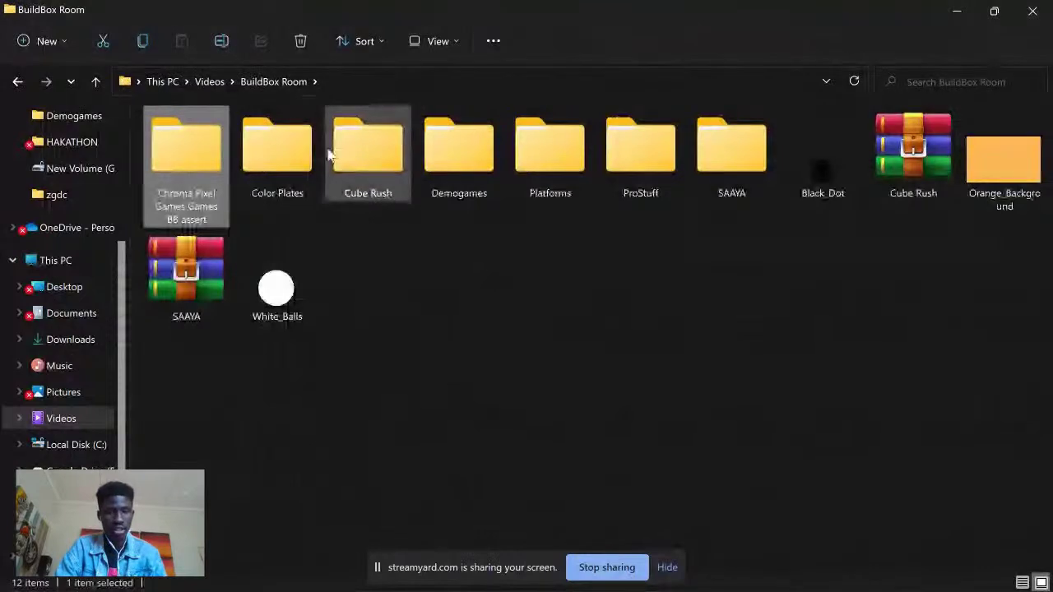
left_click(750, 141)
double_click(750, 142)
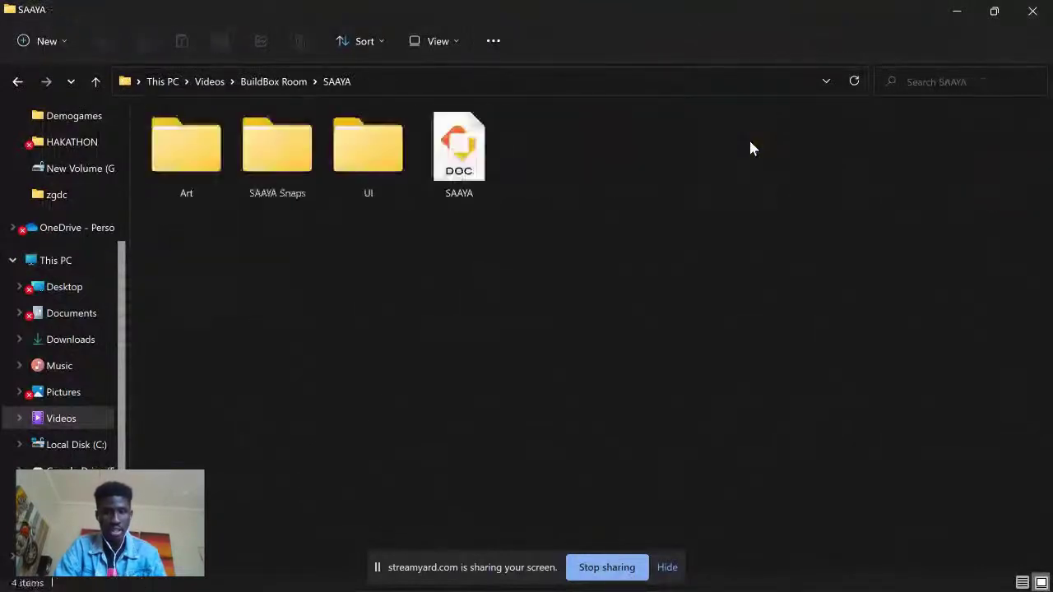
double_click(367, 147)
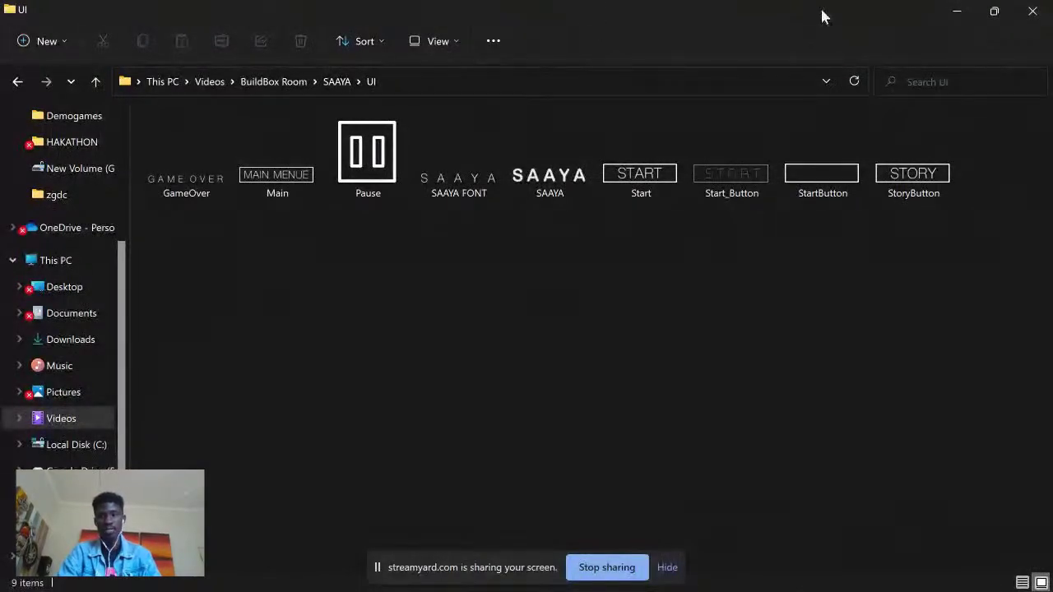
Step: Restore the smaller folder window beside the editor and replace the GAME title's image with the SAAYA picture
left_click(994, 11)
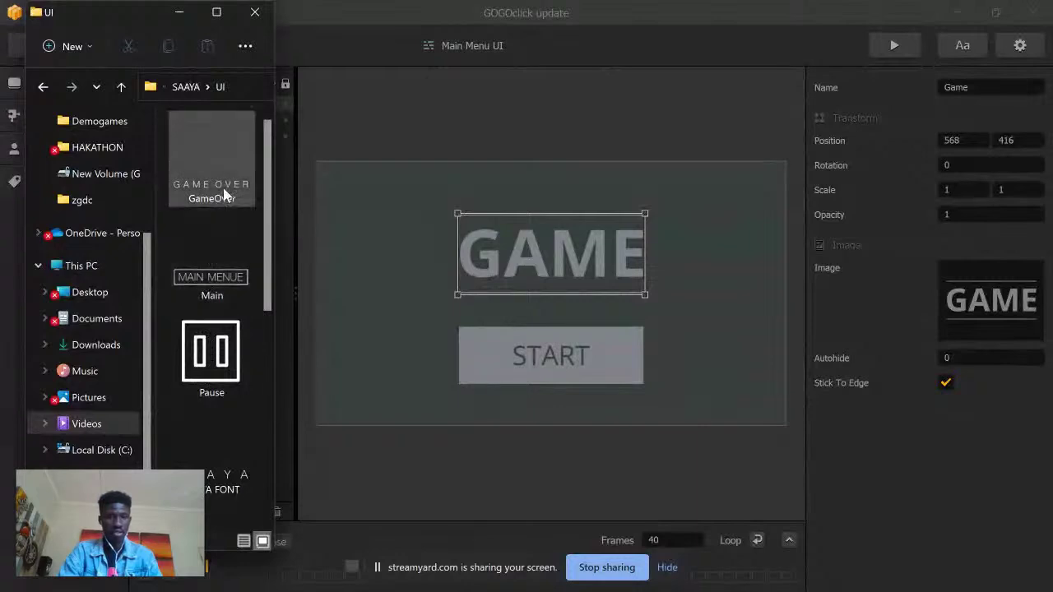
left_click_drag(271, 212, 258, 322)
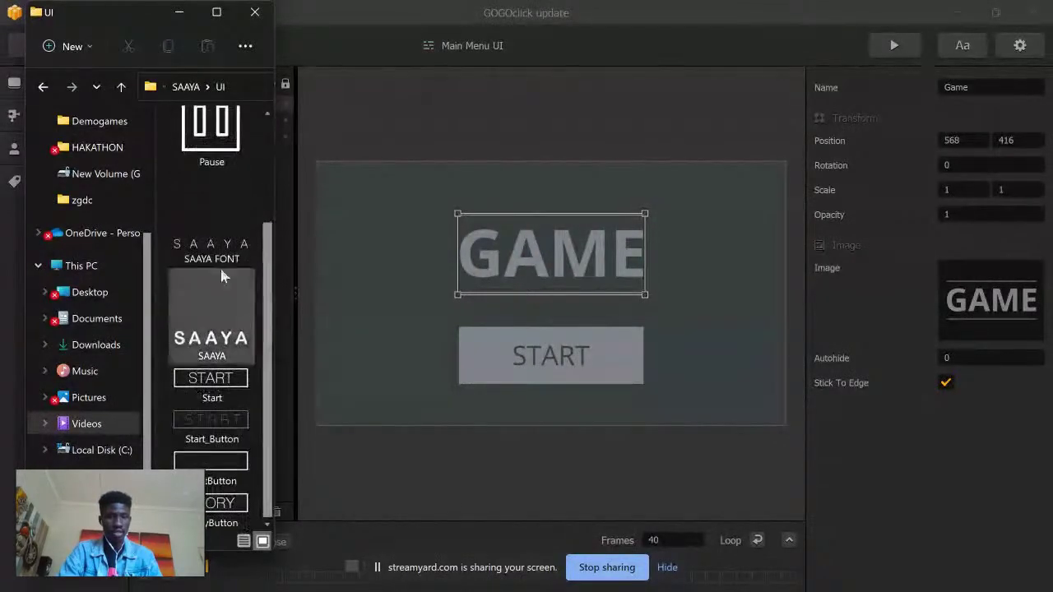
left_click_drag(208, 344, 992, 297)
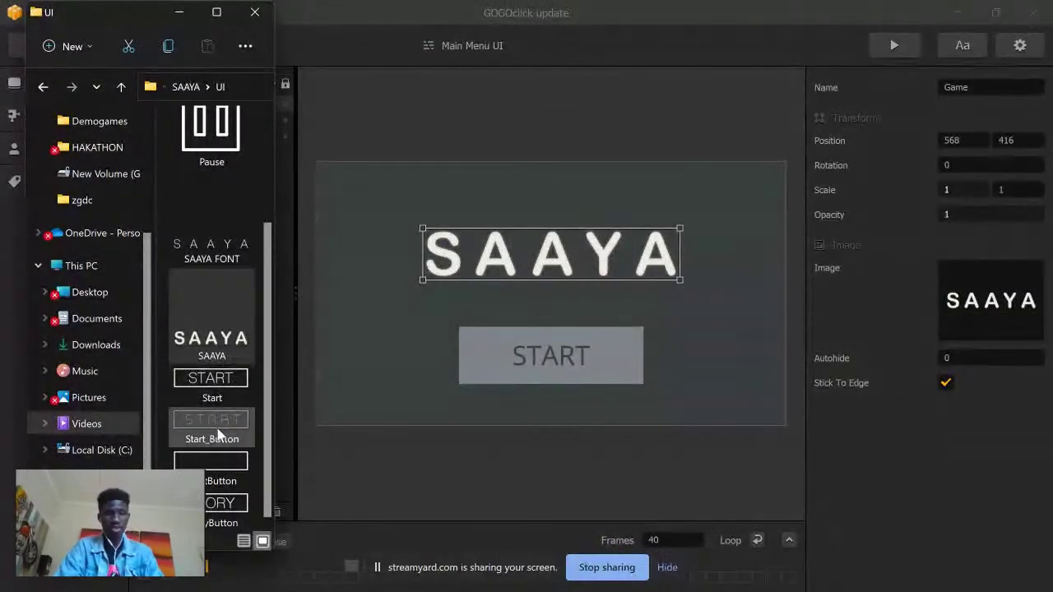
Step: Replace the Start button's image with the outlined Start picture from the SAAYA UI folder and save the project
left_click(547, 376)
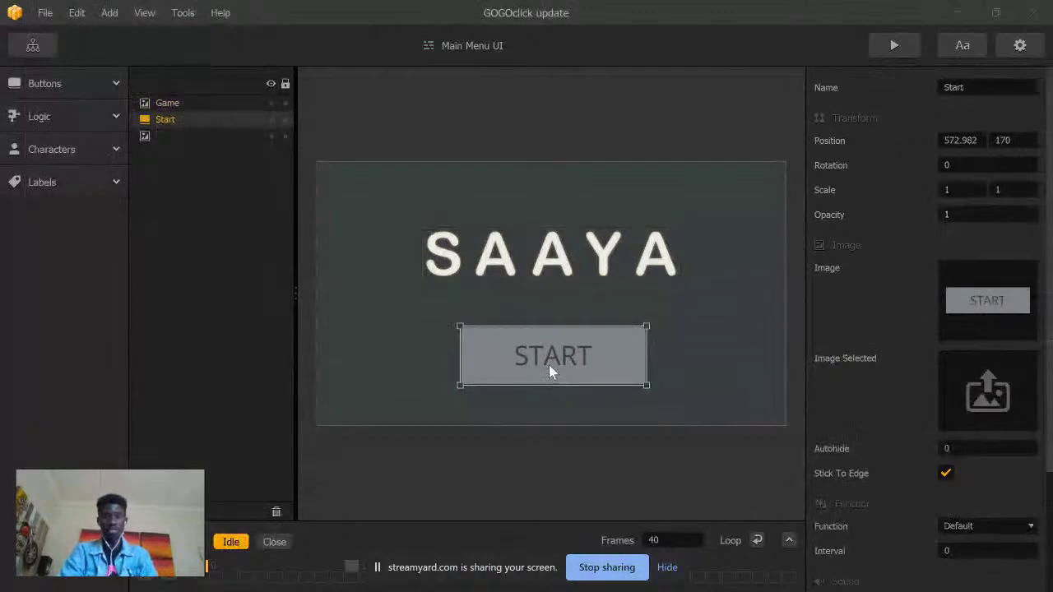
key("super+Tab")
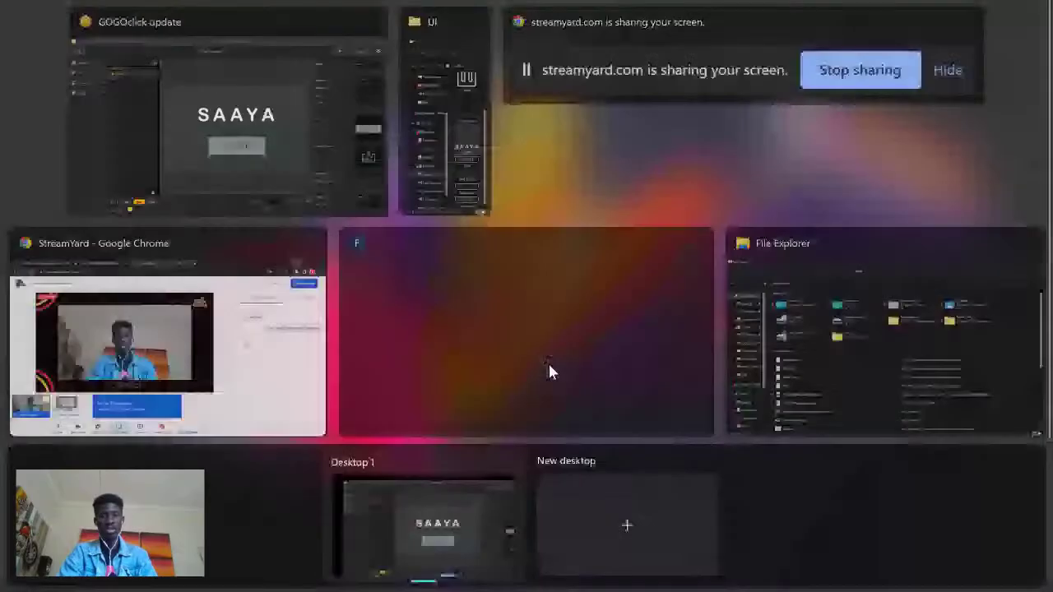
left_click(549, 363)
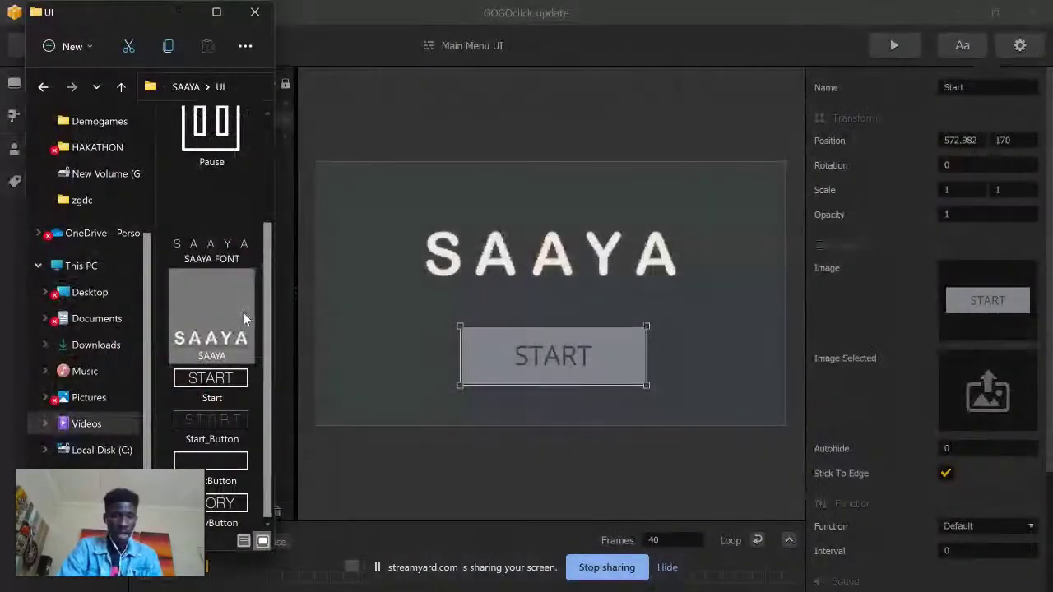
left_click(233, 388)
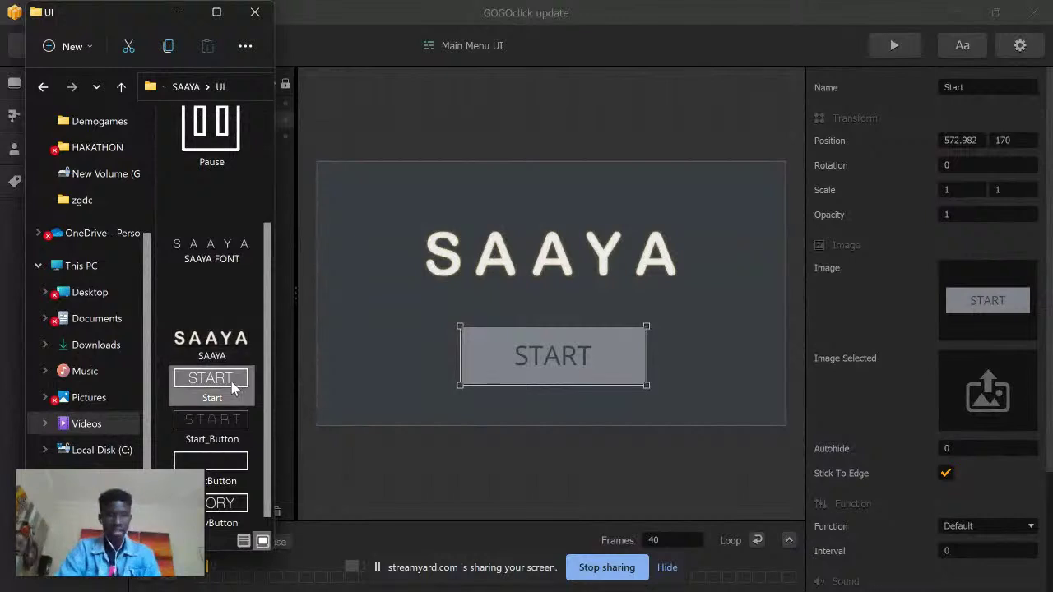
left_click_drag(210, 380, 988, 311)
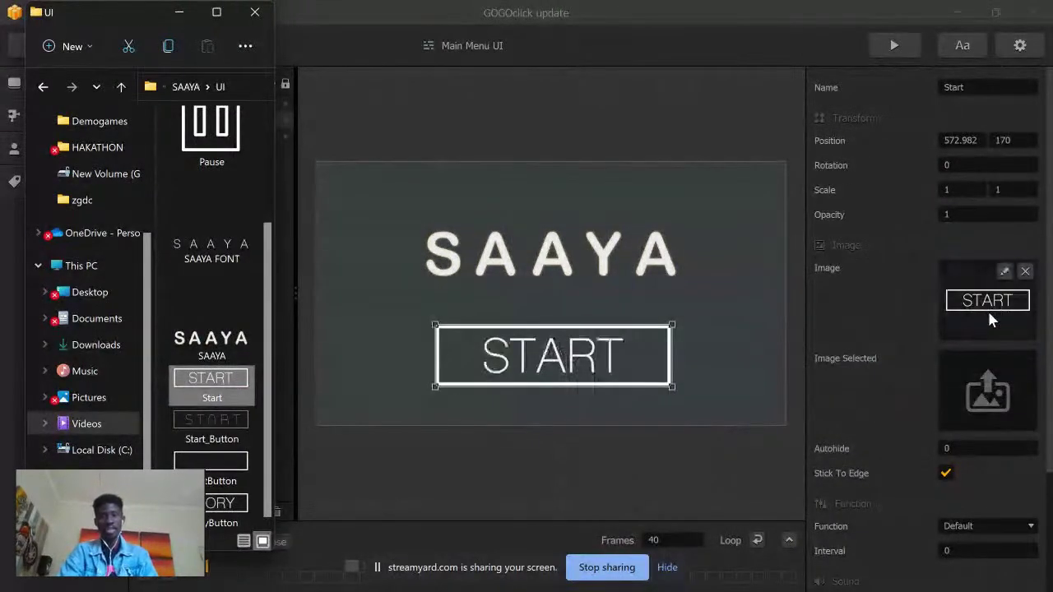
left_click(587, 132)
key("ctrl+s")
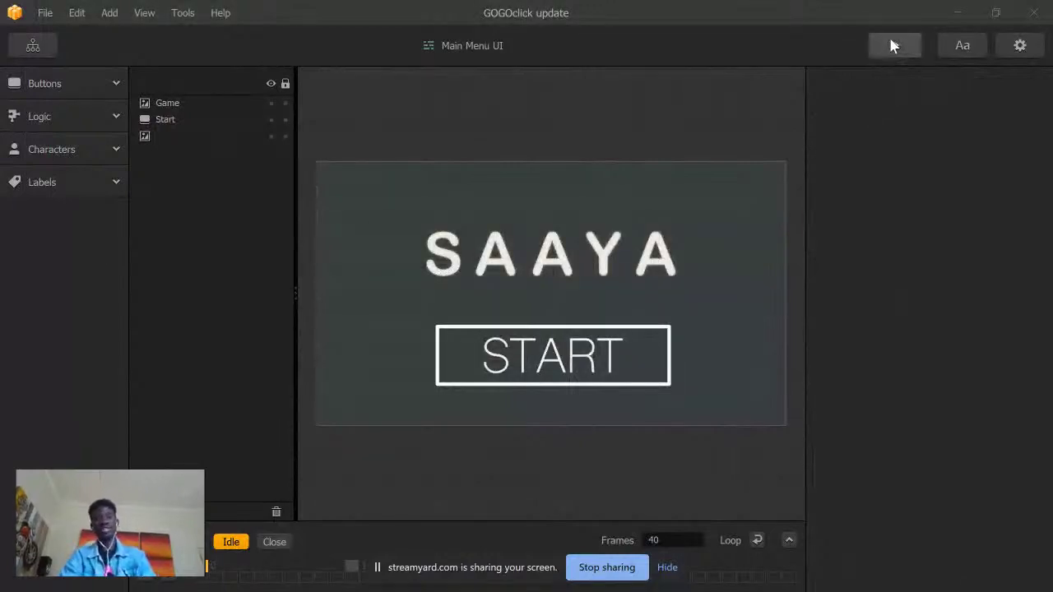
Step: Preview the game from the new main menu, start a round, make the character jump and minimise the preview
left_click(891, 45)
left_click(440, 286)
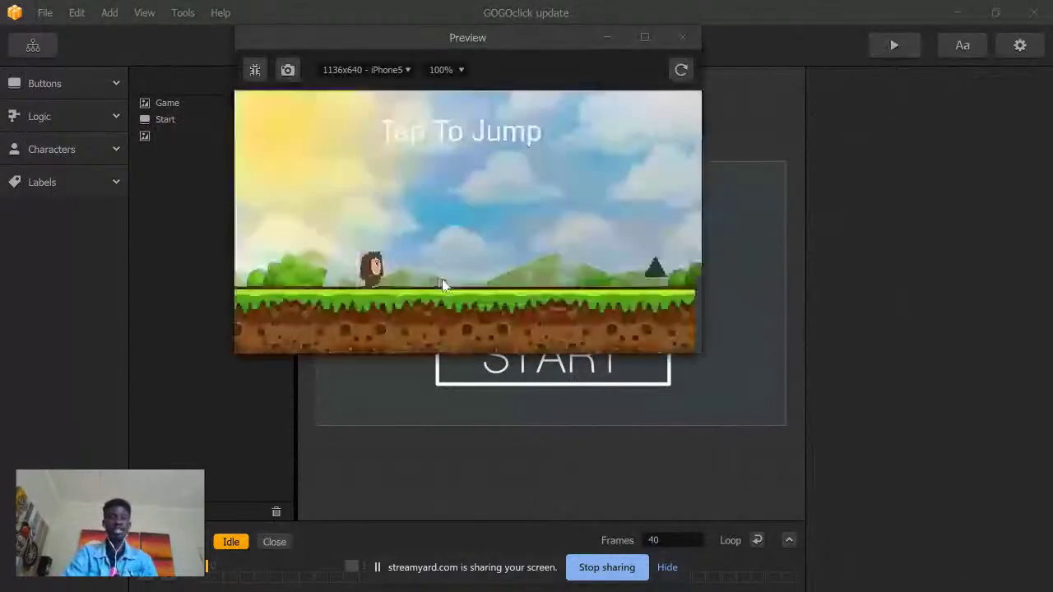
left_click(443, 285)
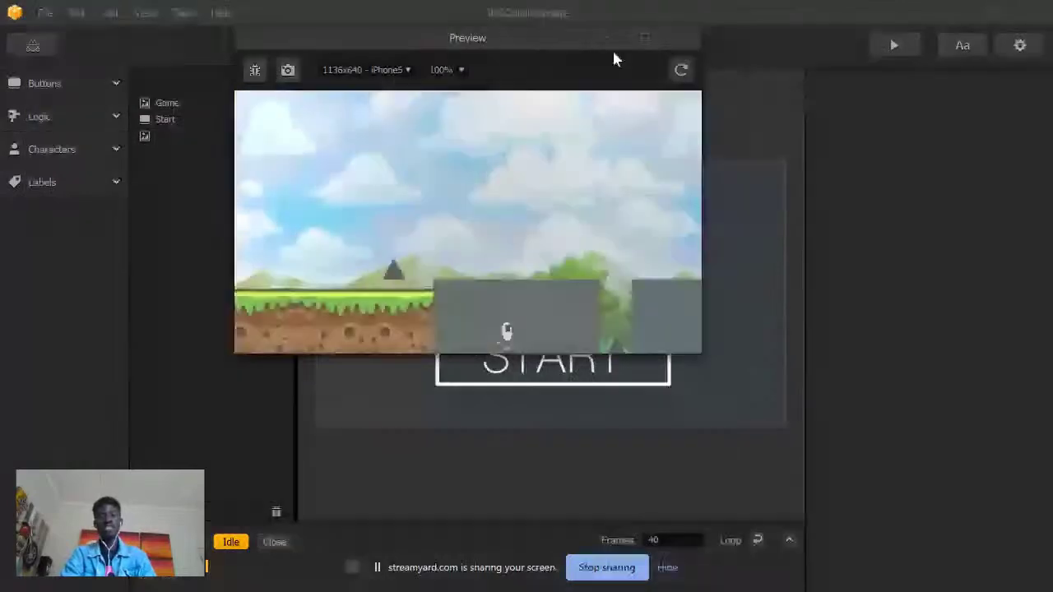
left_click(607, 38)
Step: Return to the Game Mind Map, look at the general Project Settings and close them
left_click(31, 47)
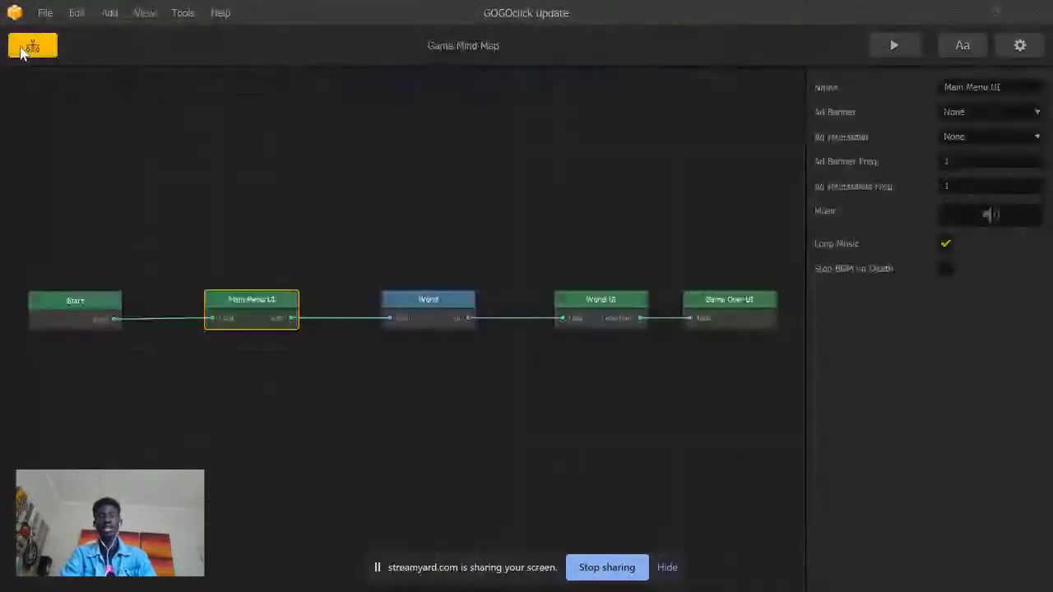
left_click(1020, 46)
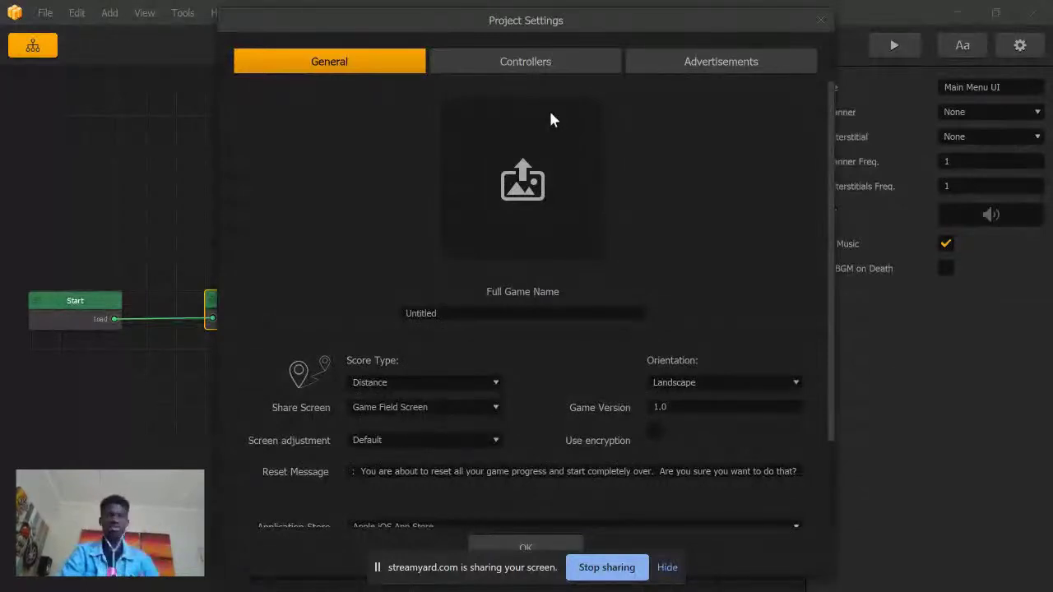
left_click(820, 19)
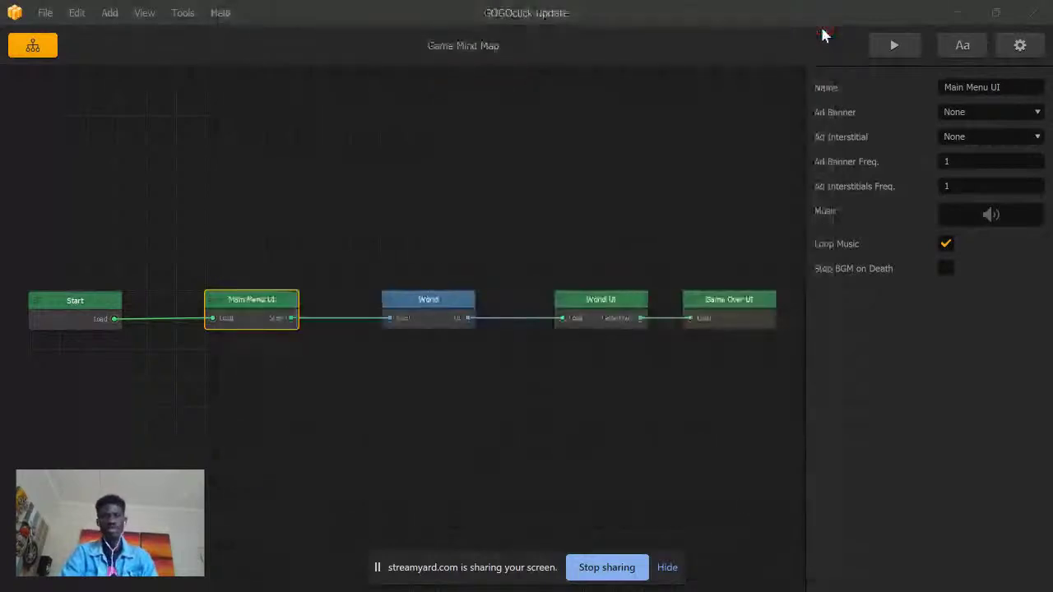
Step: Switch to the StreamYard studio in Chrome
key("super")
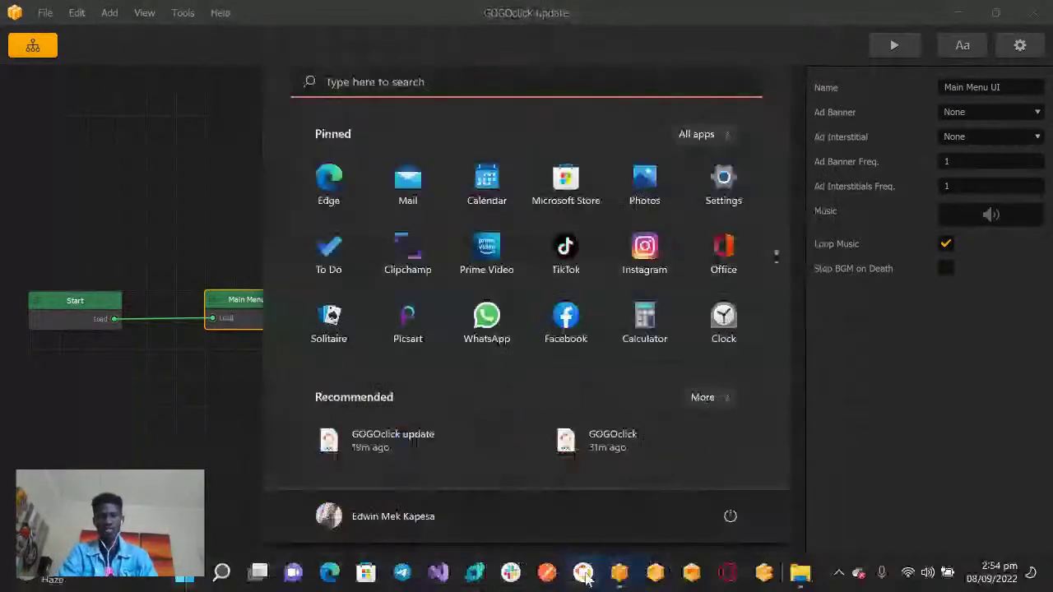
left_click(765, 574)
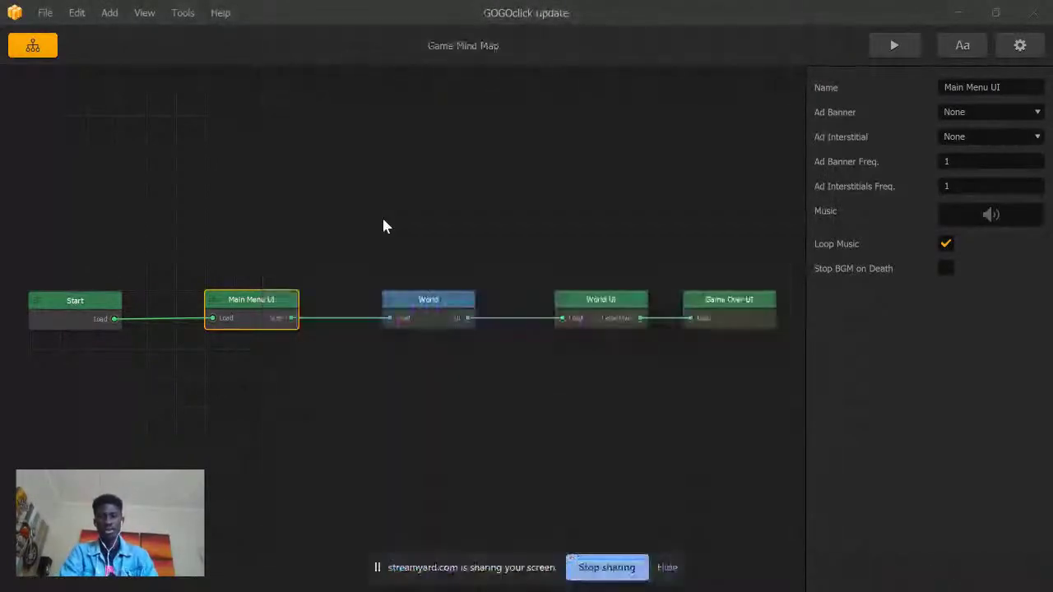
key("super+Tab")
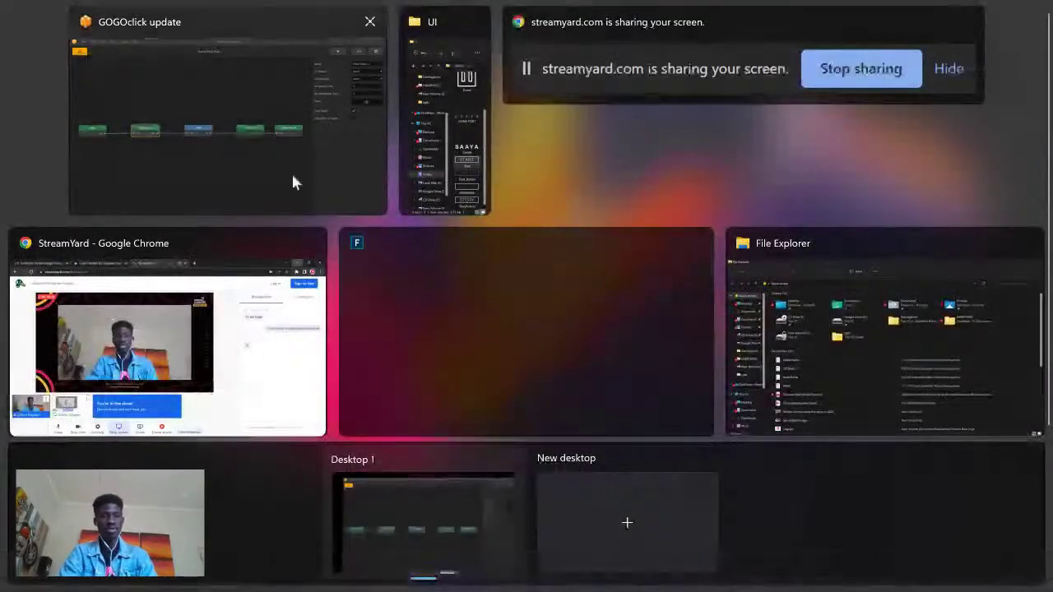
left_click(477, 421)
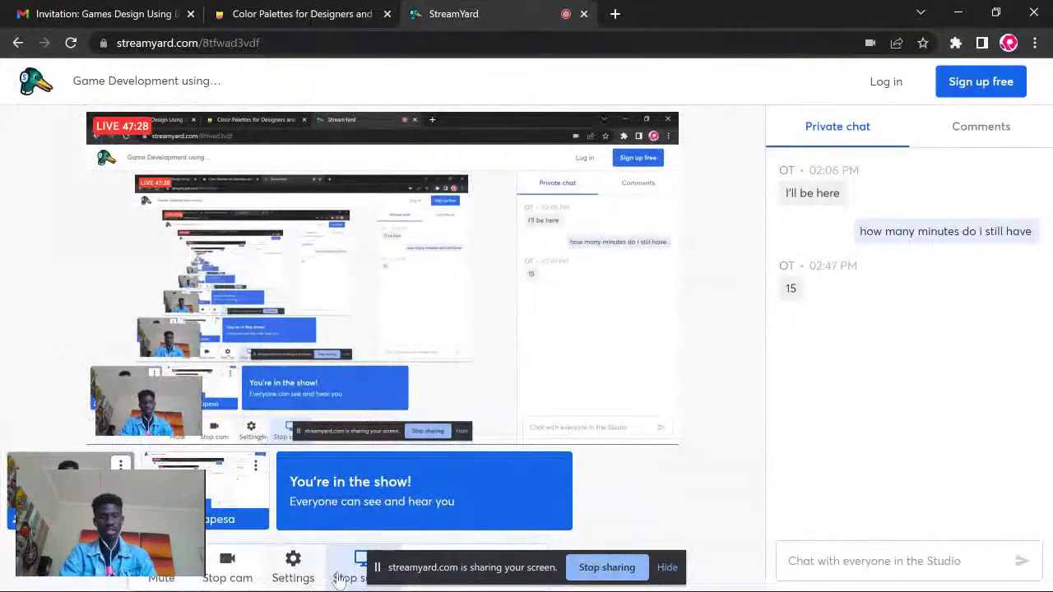